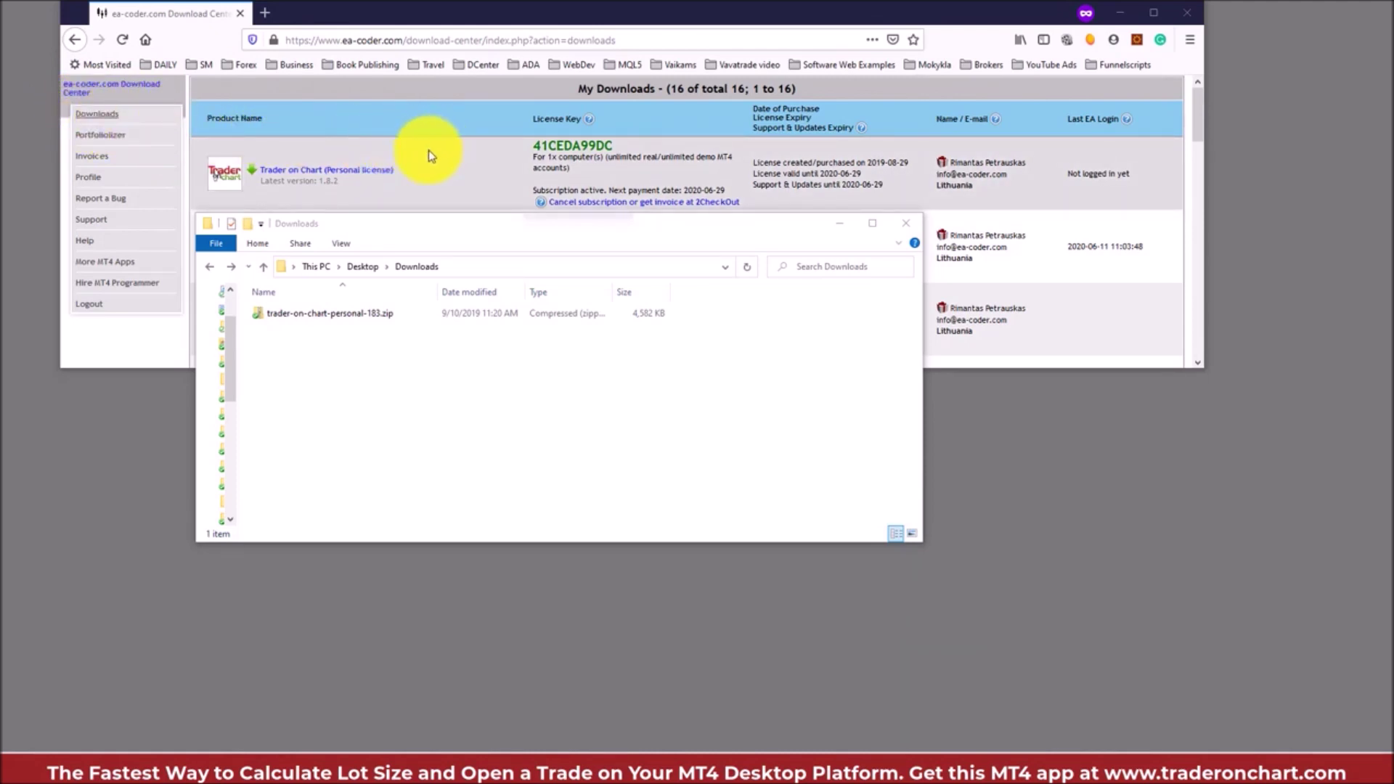
Open the download page for Trader on Chart (Personal license) and choose version 1.8.2 for download
left_click(378, 177)
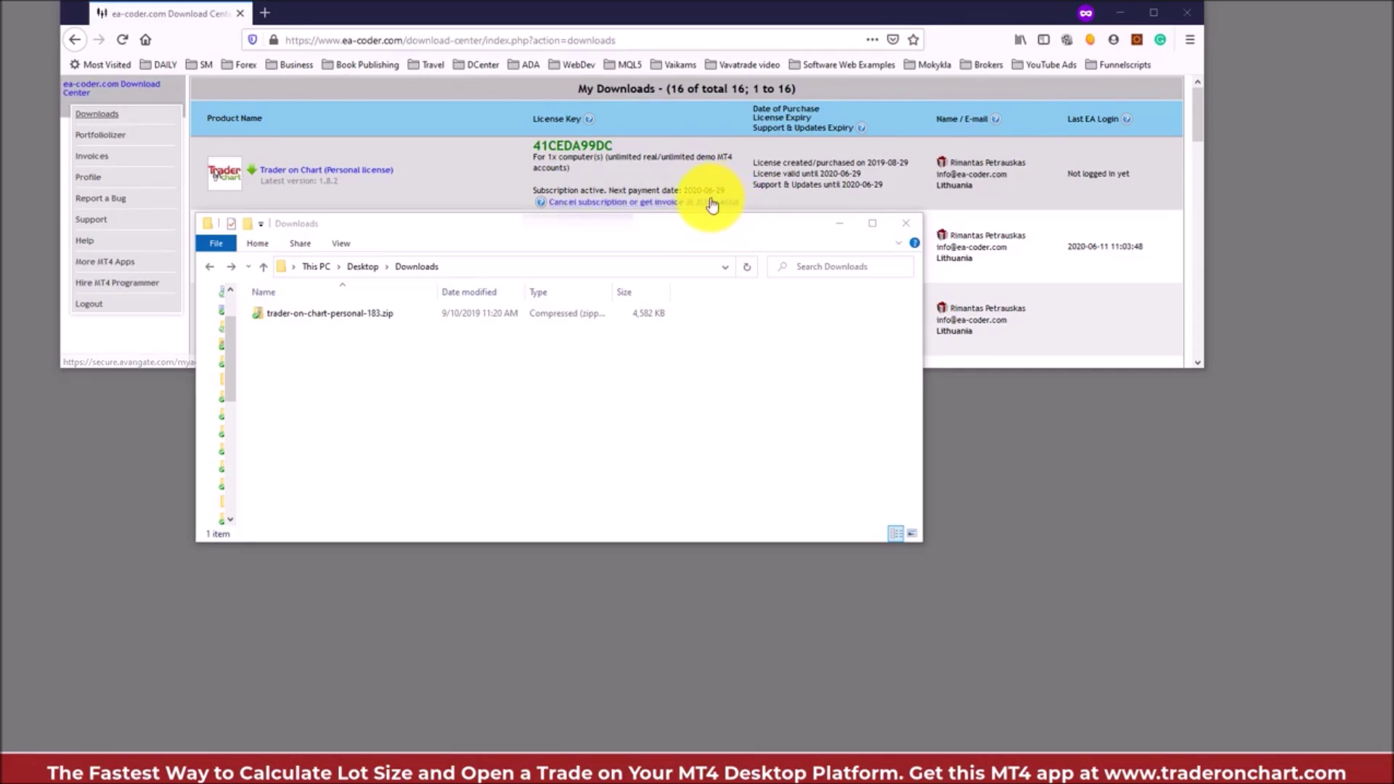
left_click(364, 174)
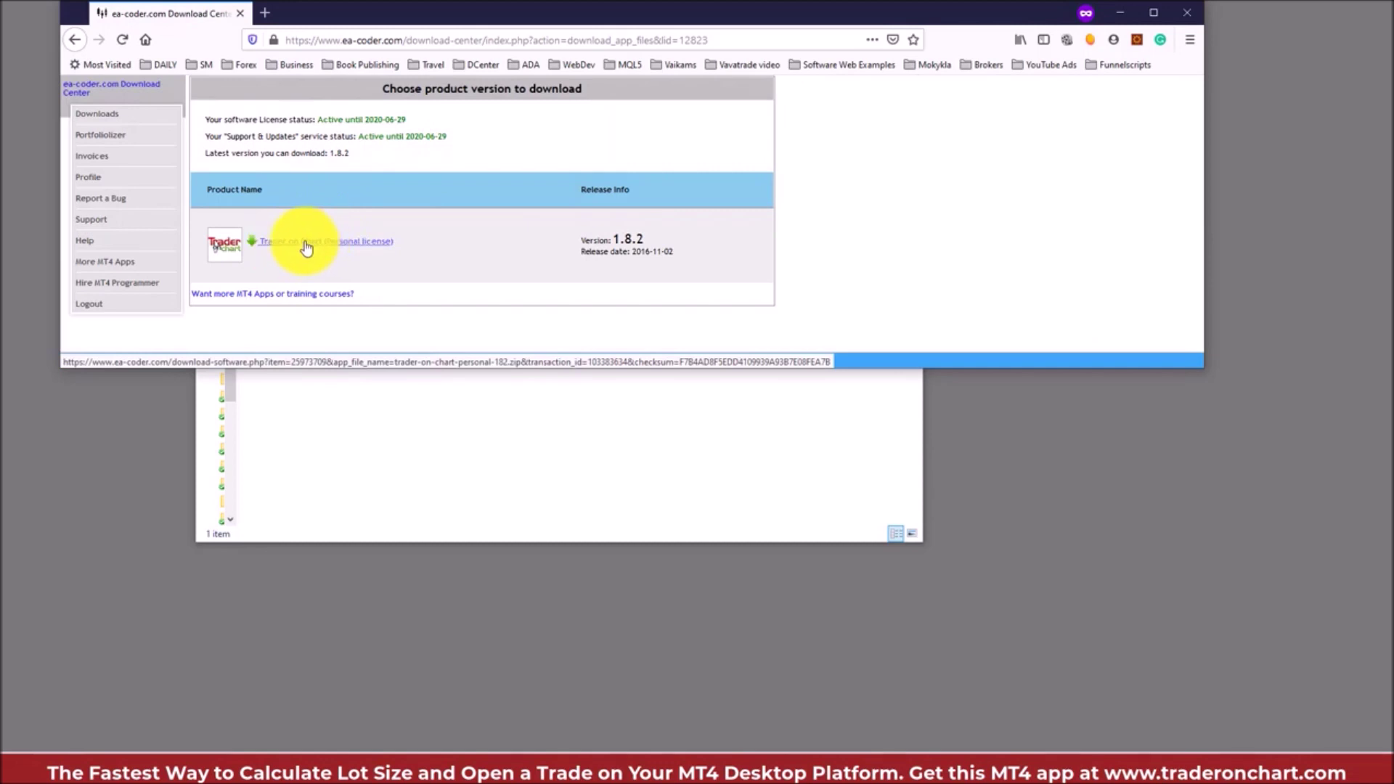
left_click(356, 245)
Switch to the Downloads folder and open the archive trader-on-chart-personal-183.zip
left_click(406, 420)
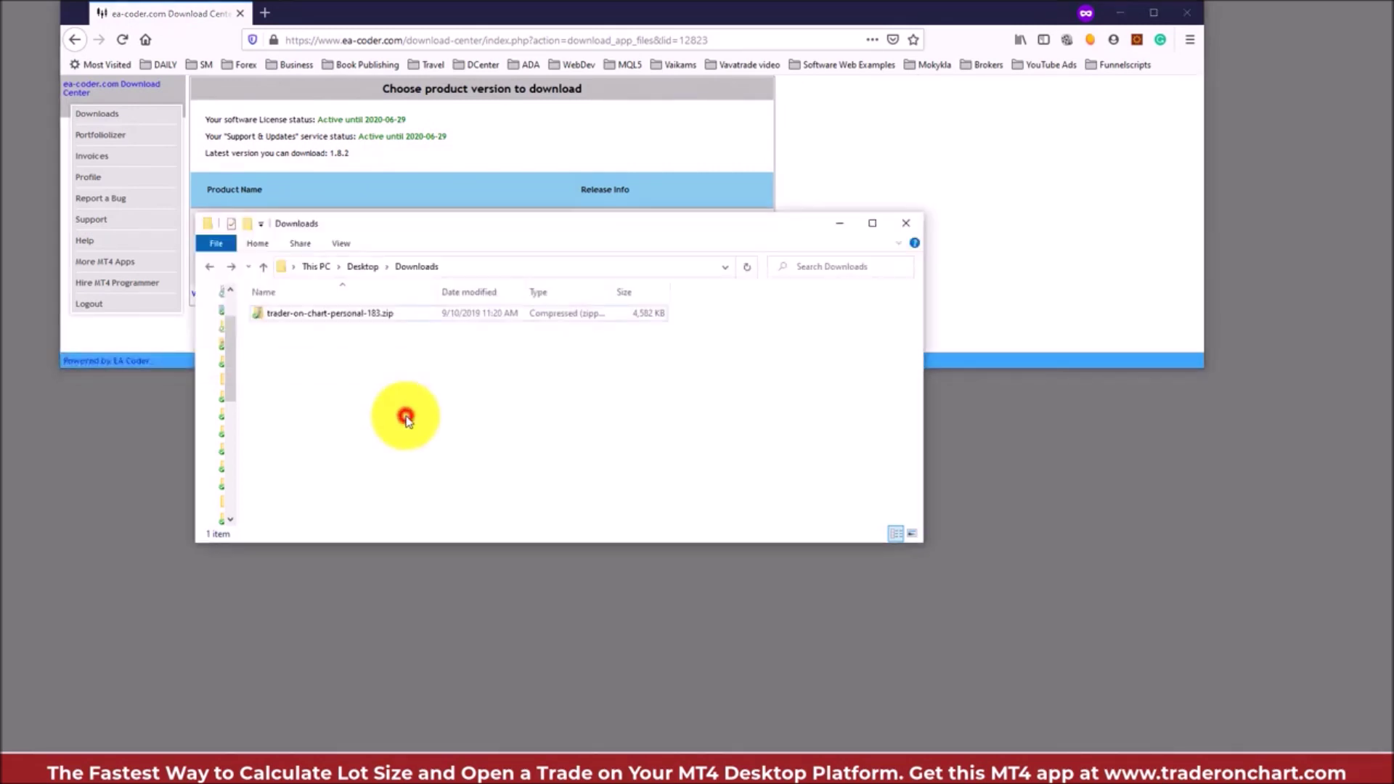
left_click(302, 316)
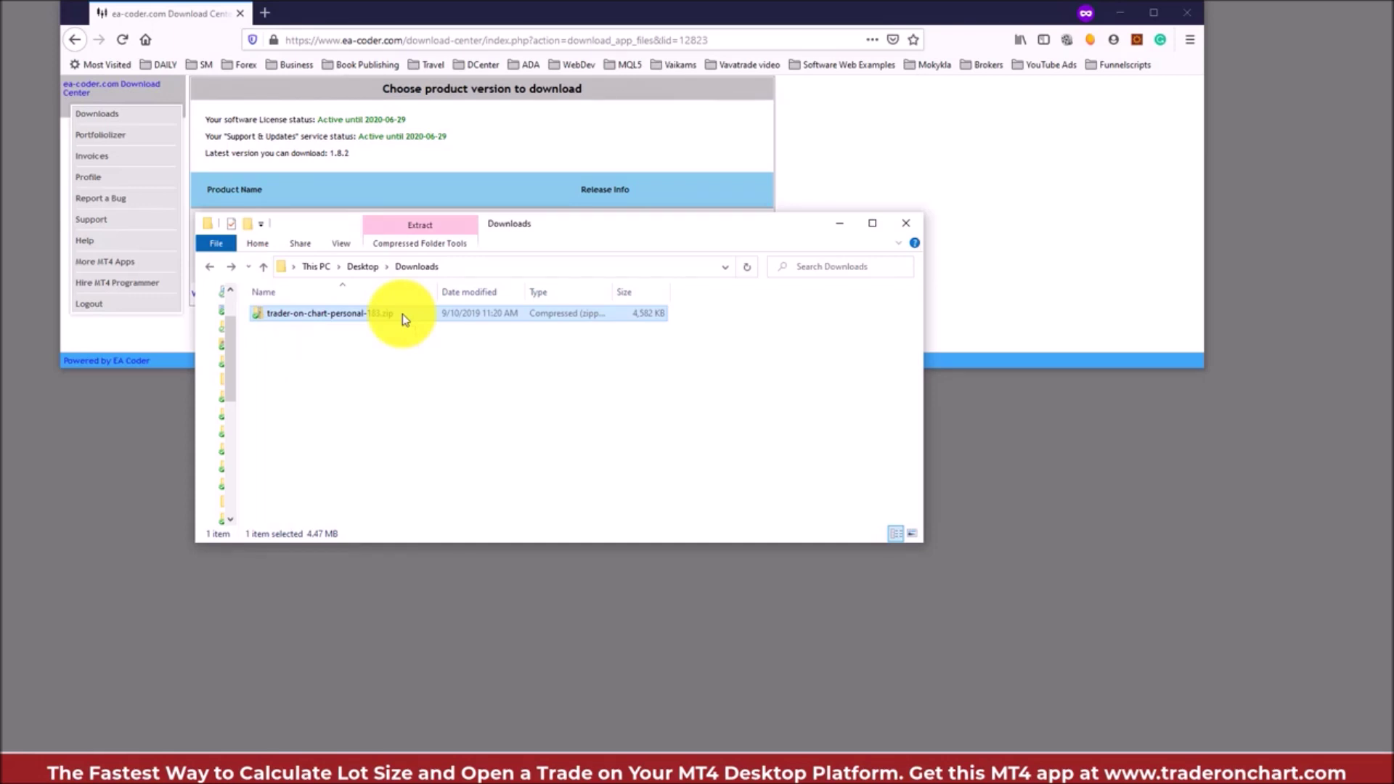
double_click(391, 314)
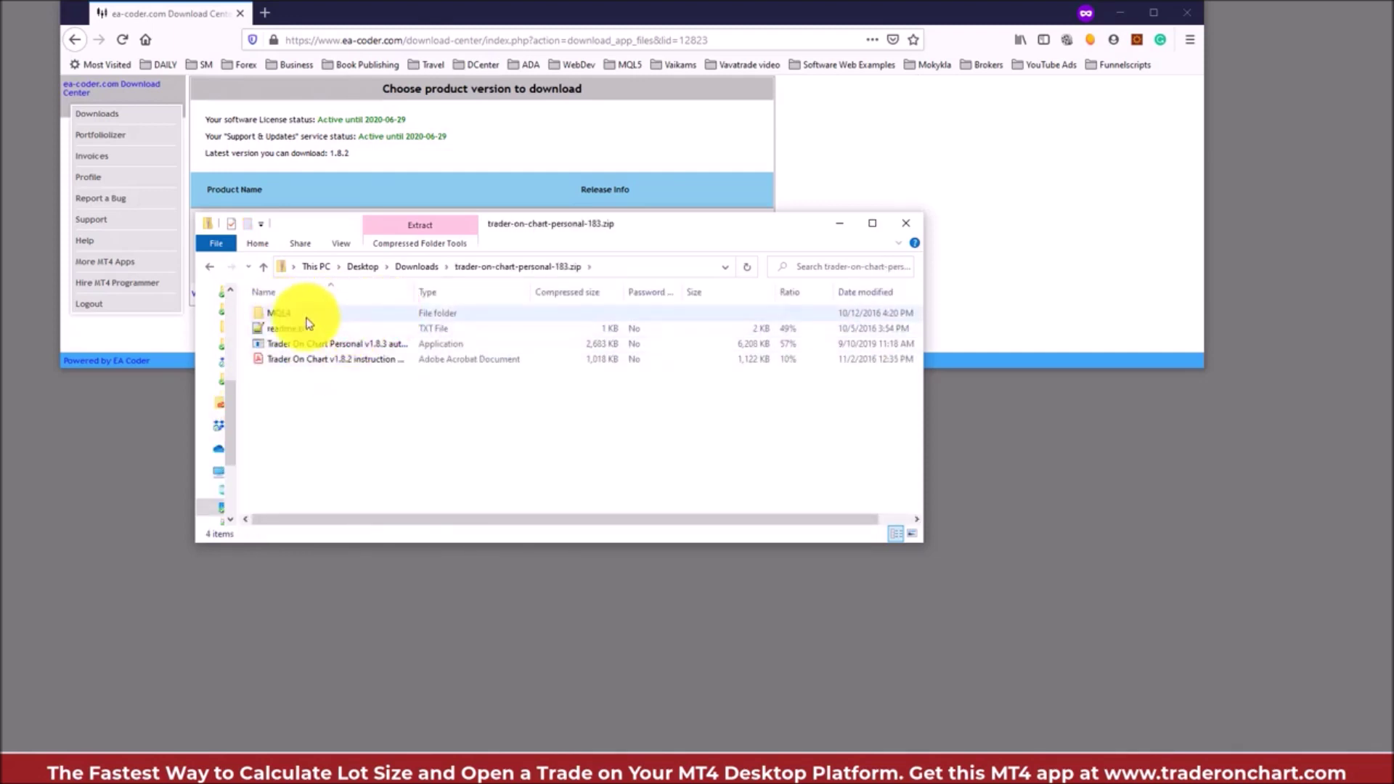
Examine the installer, instruction manual and readme in the archive, widening the Name column to show the full file names
left_click(305, 345)
left_click(312, 360)
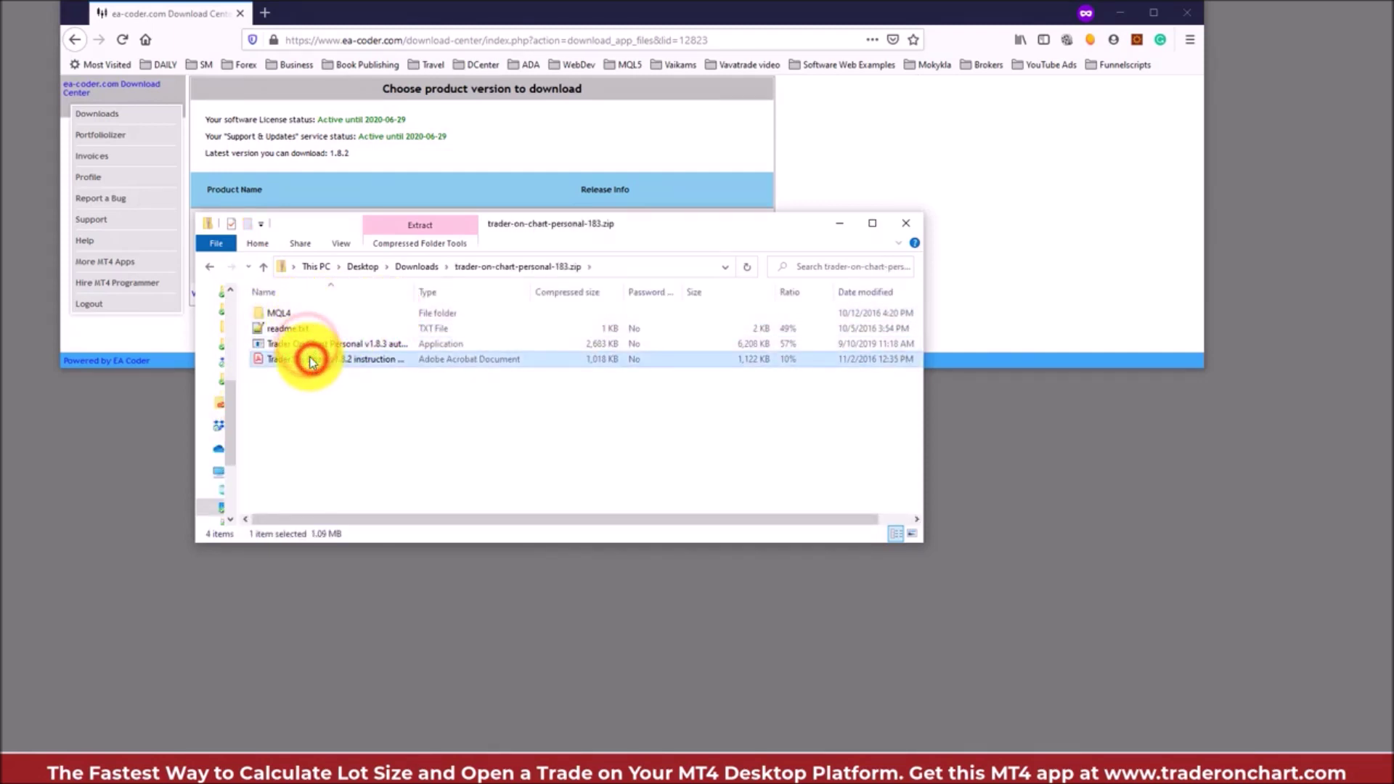
left_click(320, 345)
left_click_drag(414, 291, 479, 291)
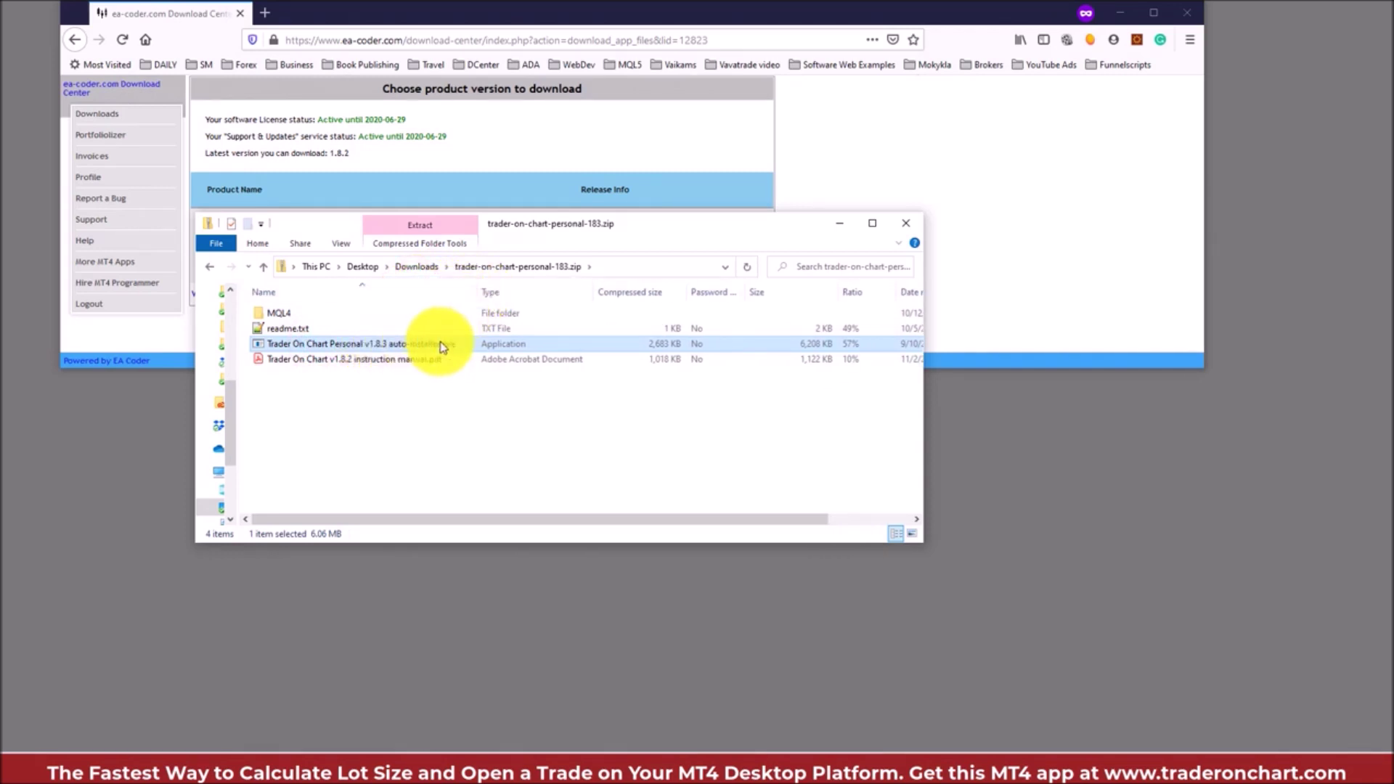
left_click(368, 358)
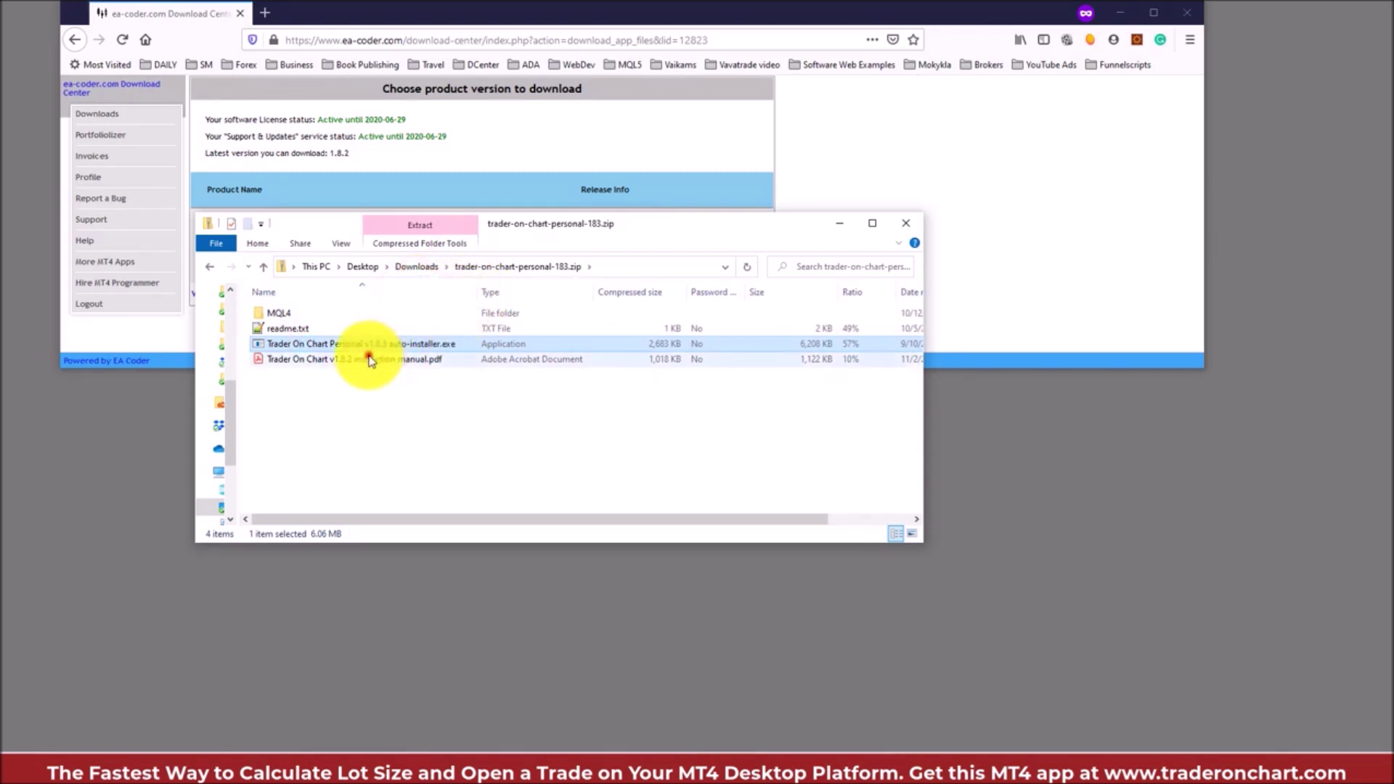
left_click(280, 328)
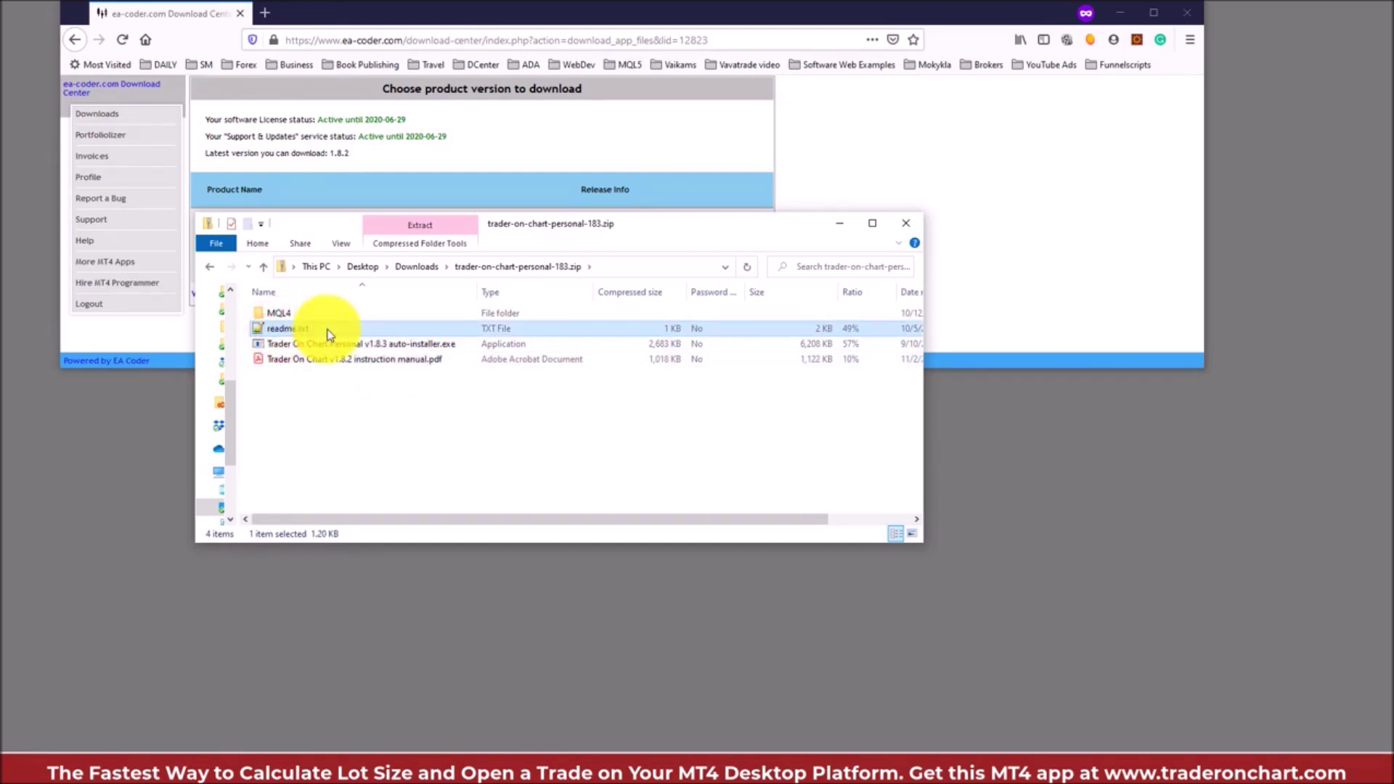
Inspect the Experts and Libraries folders inside the archive's MQL4 folder, and return to the archive's root
double_click(278, 314)
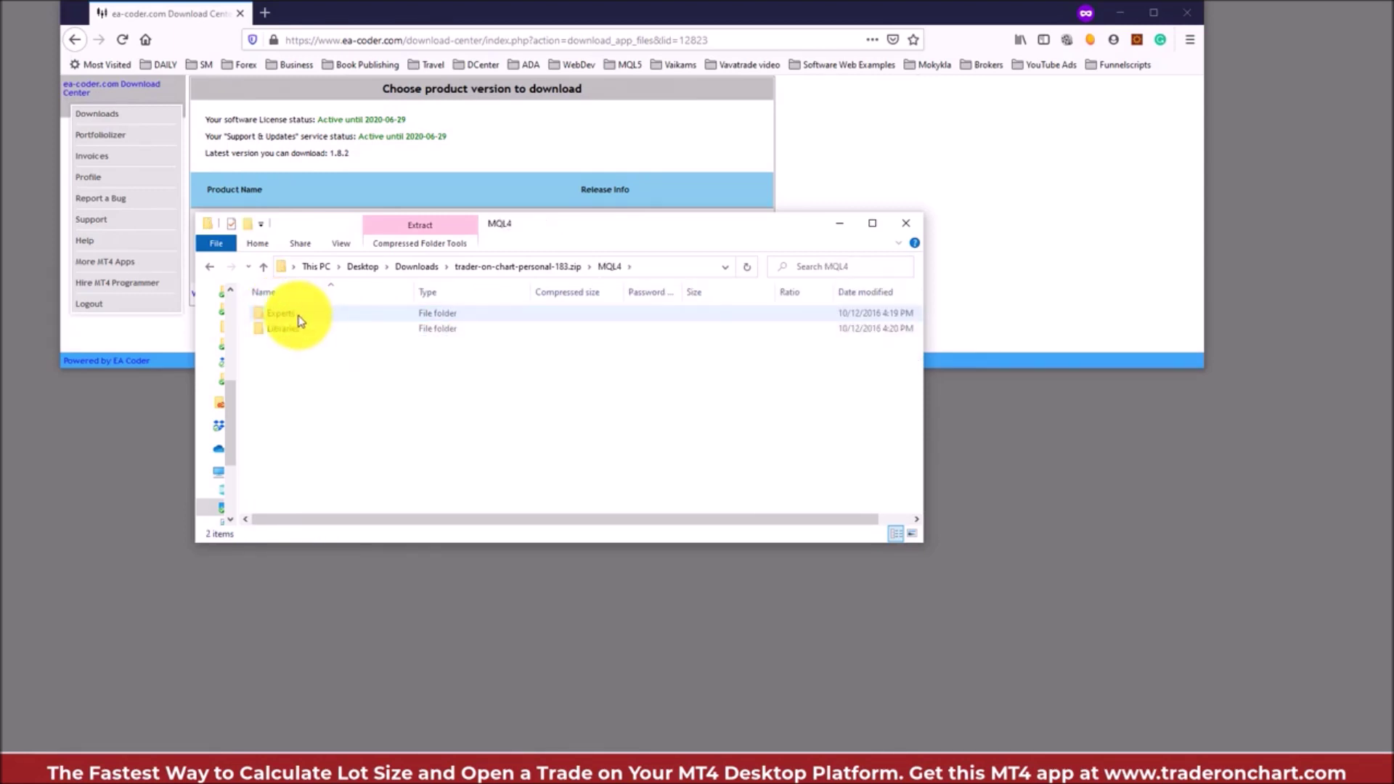
double_click(301, 319)
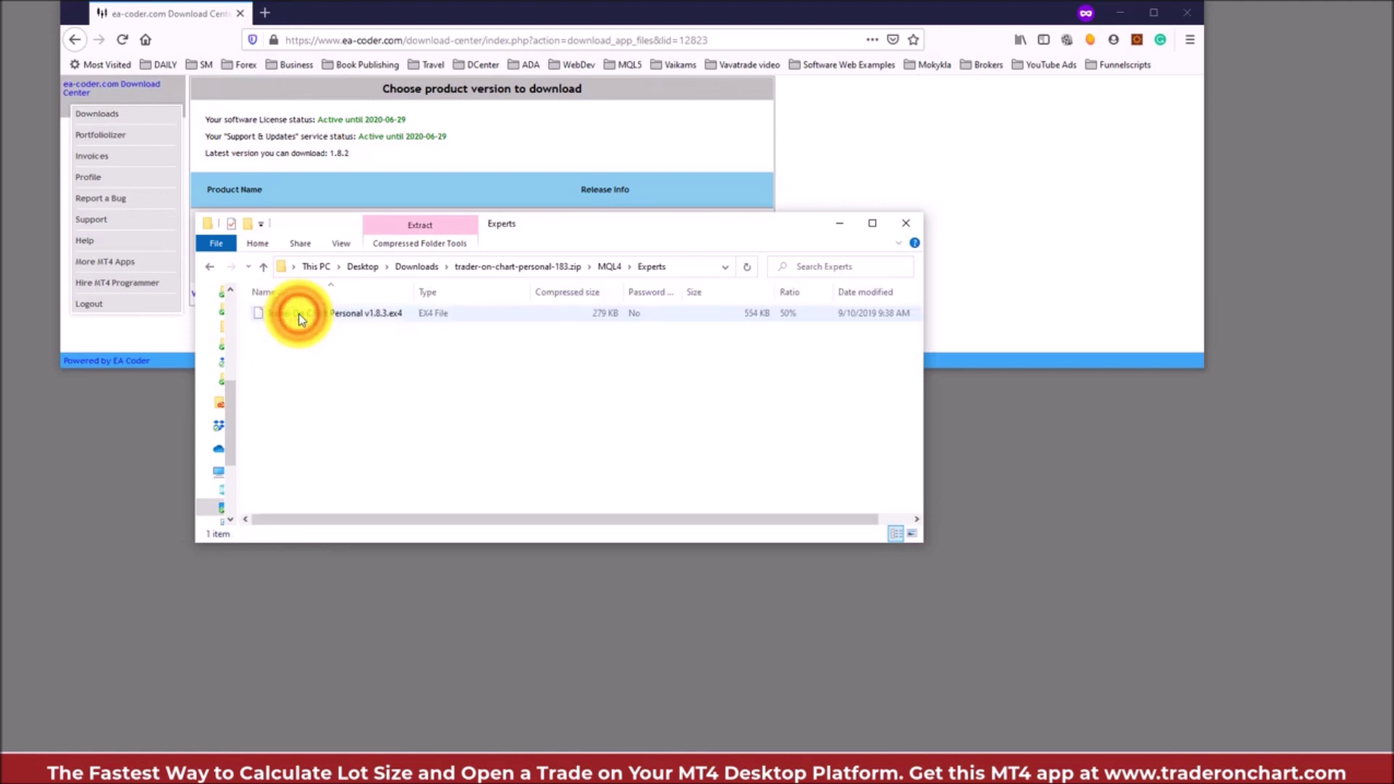
left_click(276, 315)
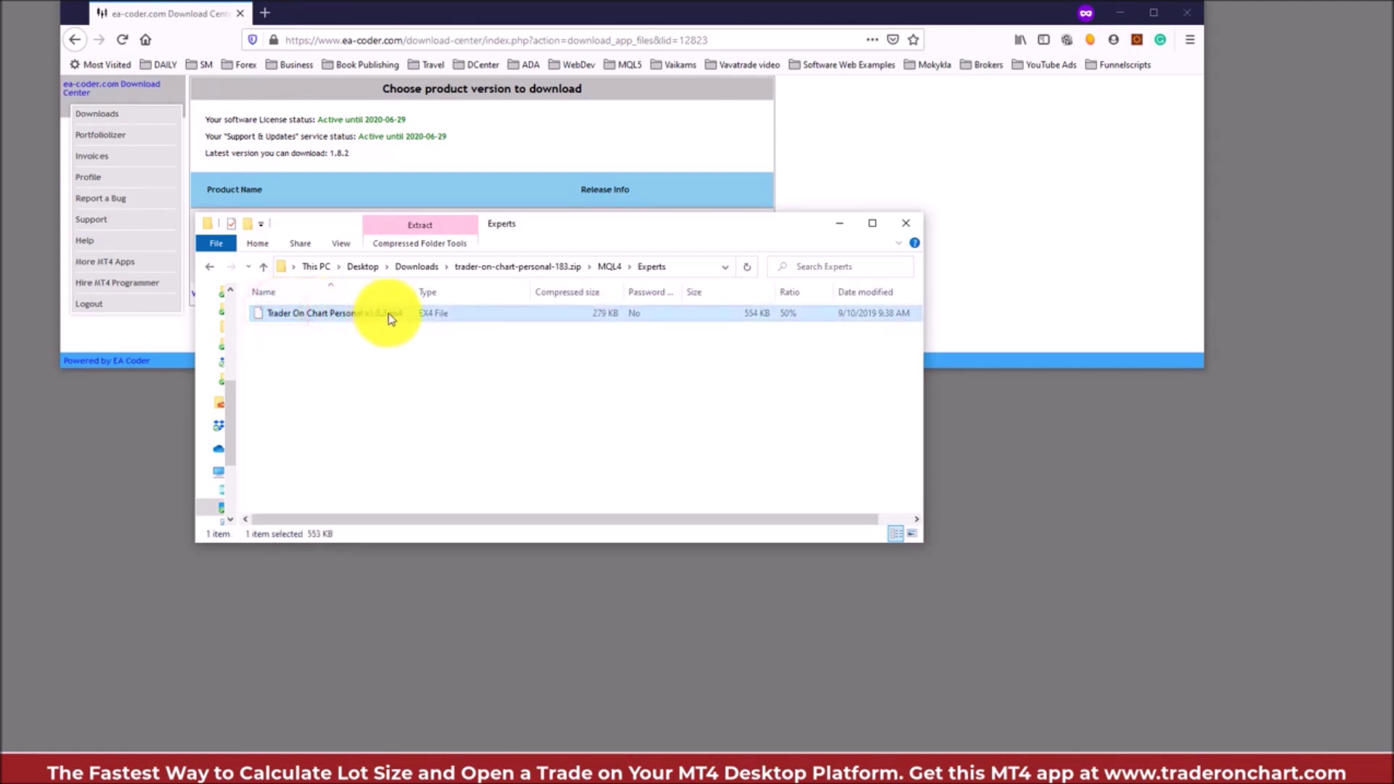
left_click(211, 267)
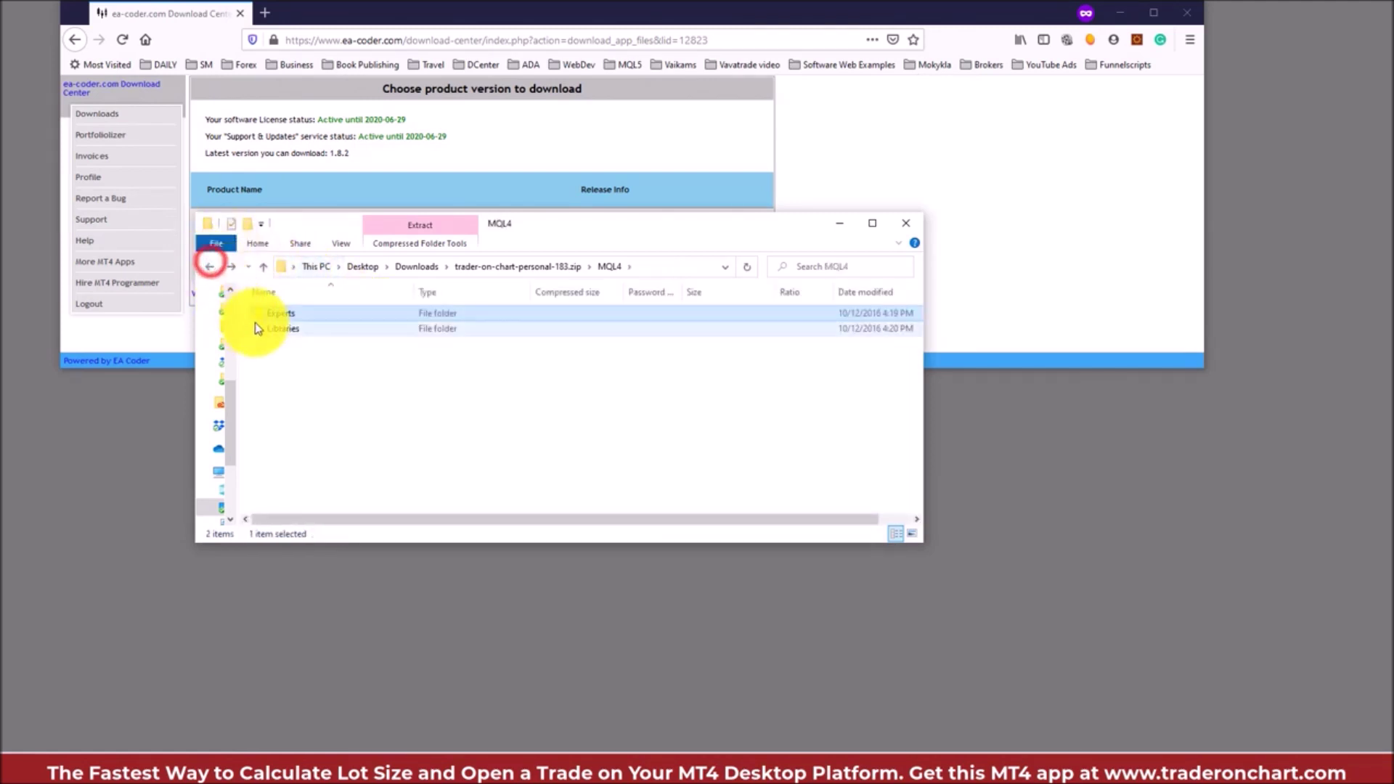
double_click(273, 331)
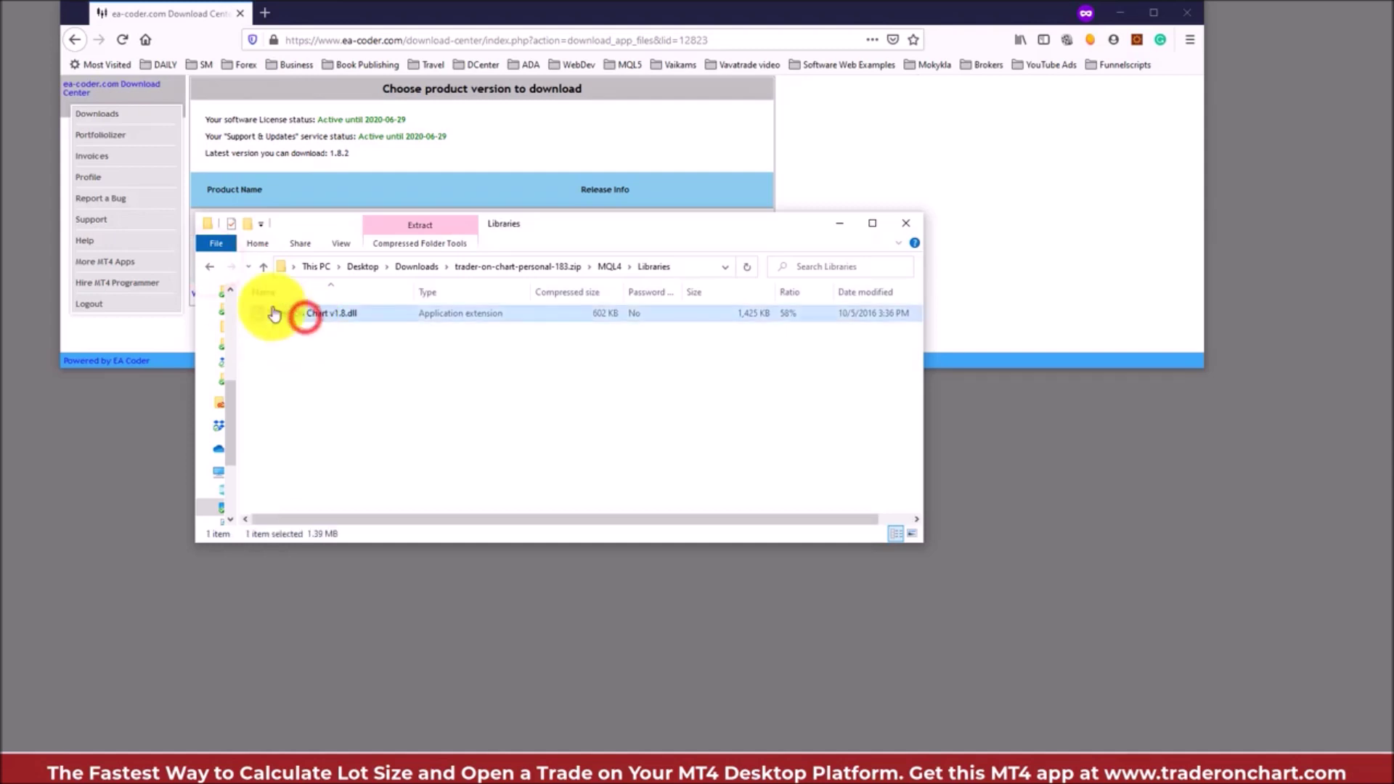
left_click(209, 267)
left_click(209, 267)
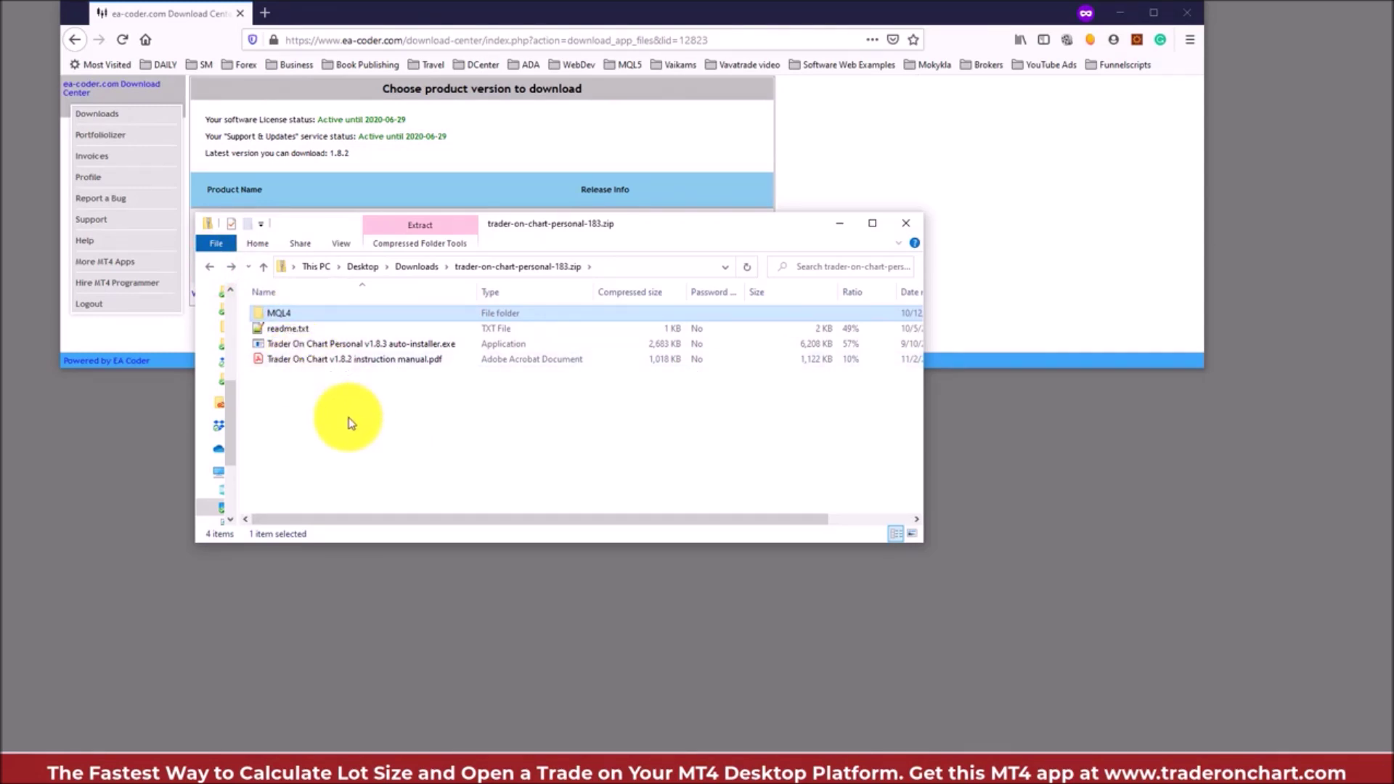
Copy the archive's MQL4 folder and paste it into the MetaTrader 4 terminal's data folder
right_click(306, 319)
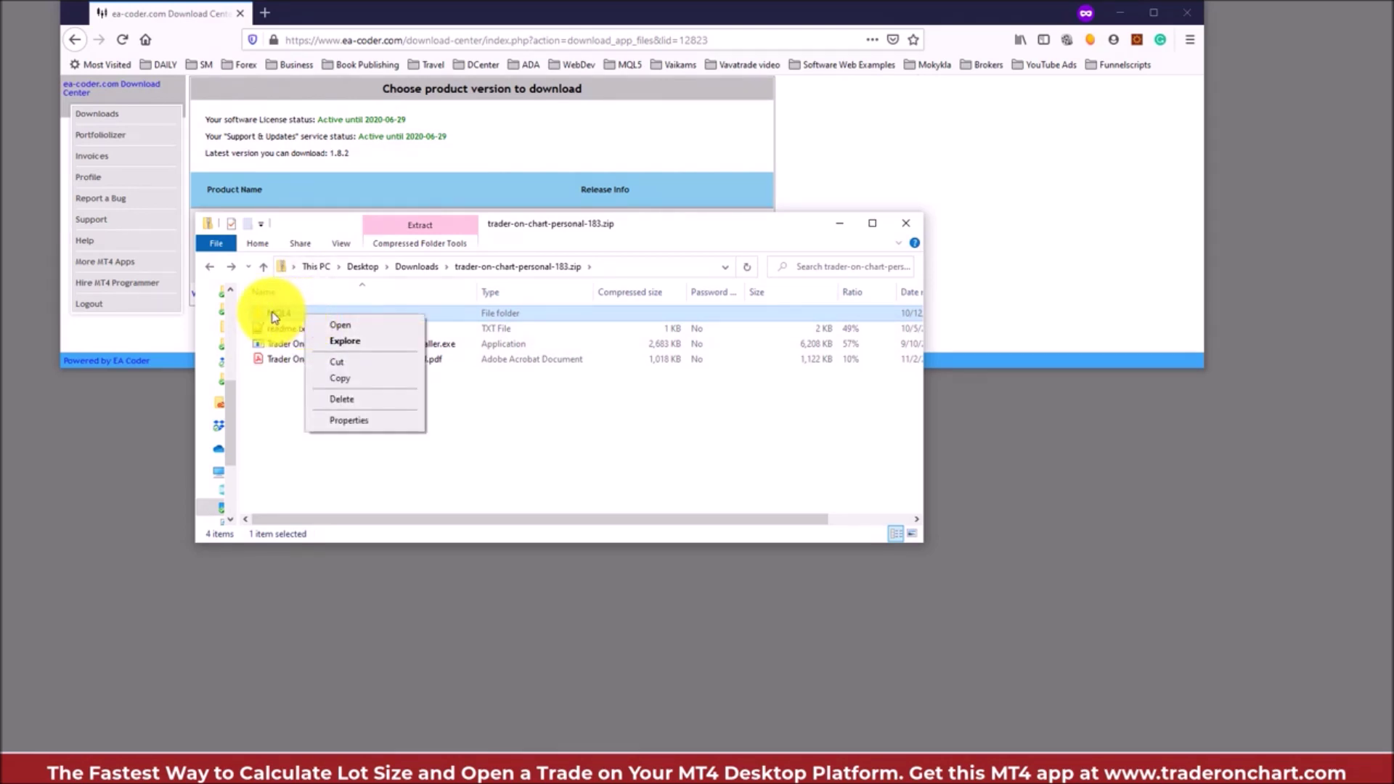
left_click(325, 385)
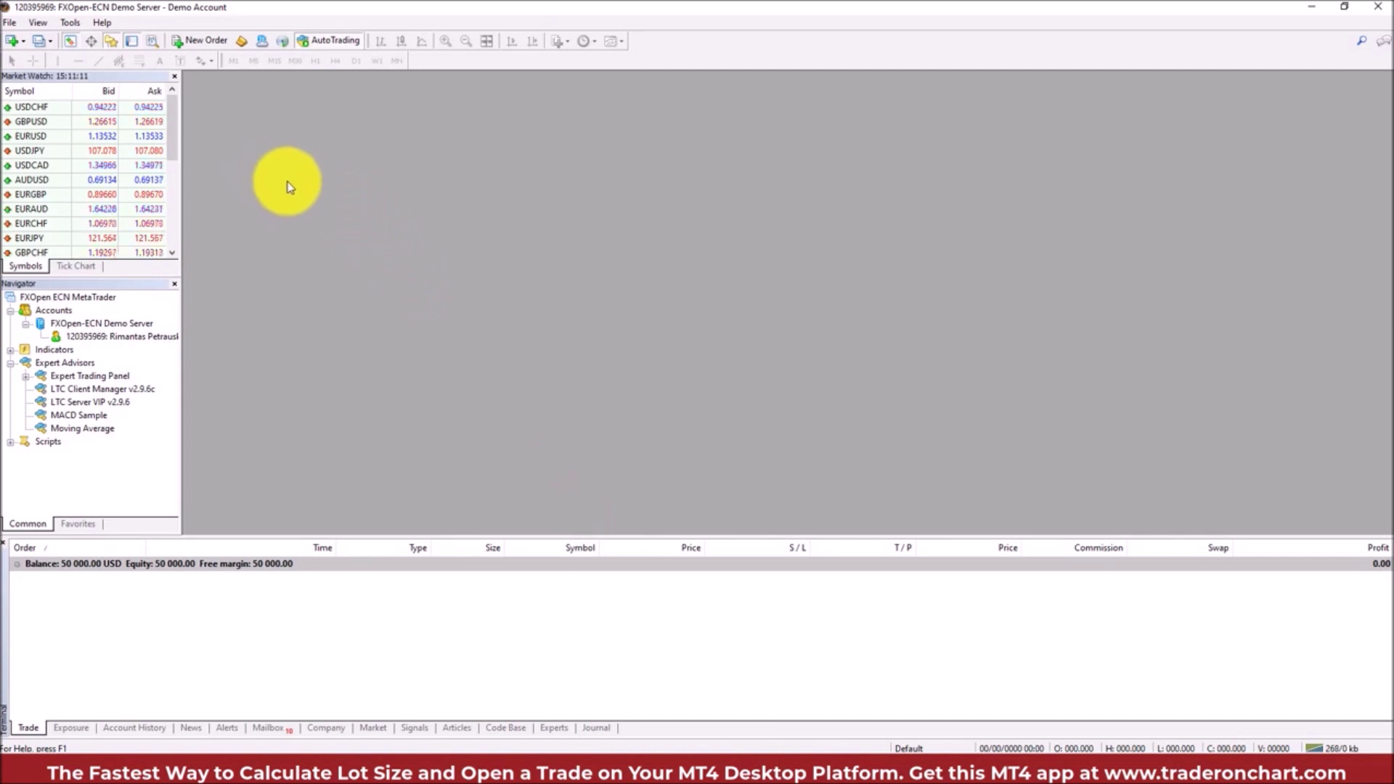
left_click(10, 22)
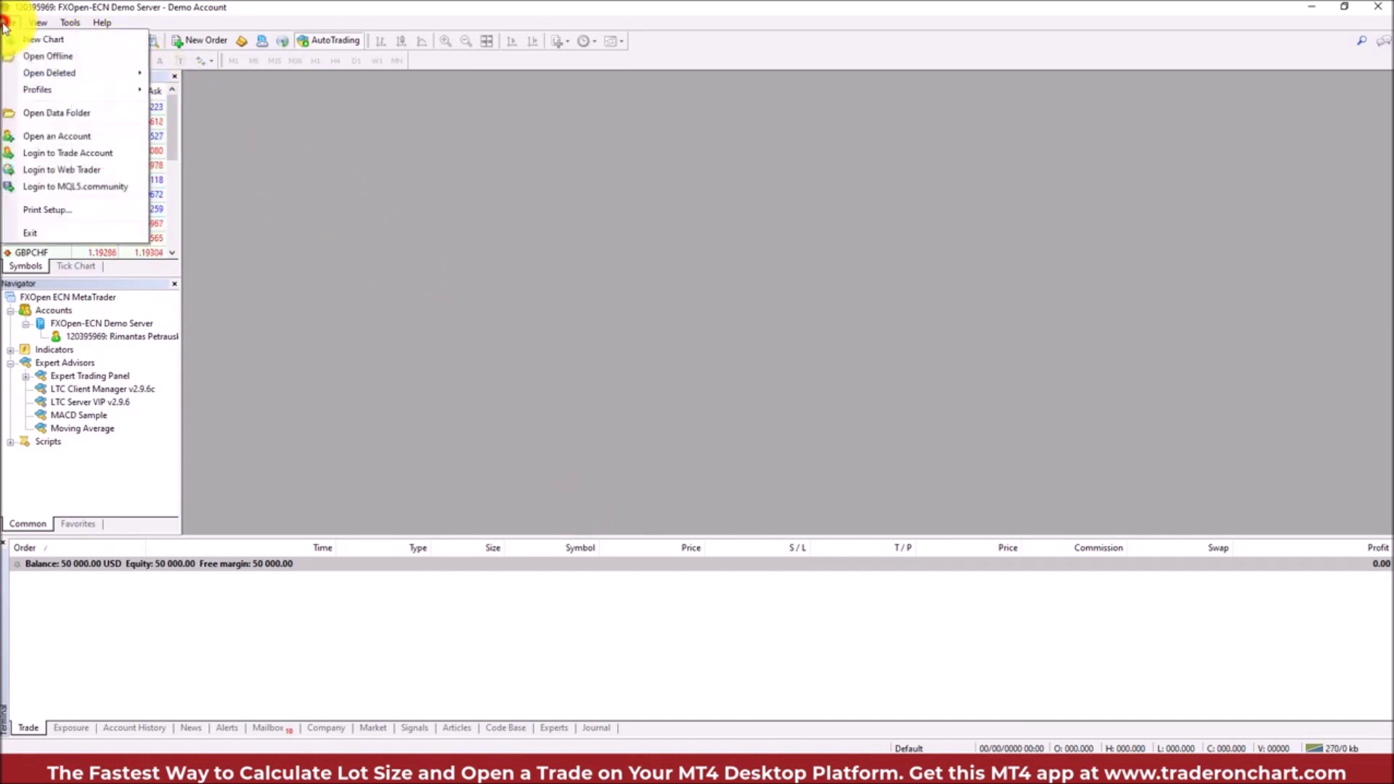
left_click(102, 115)
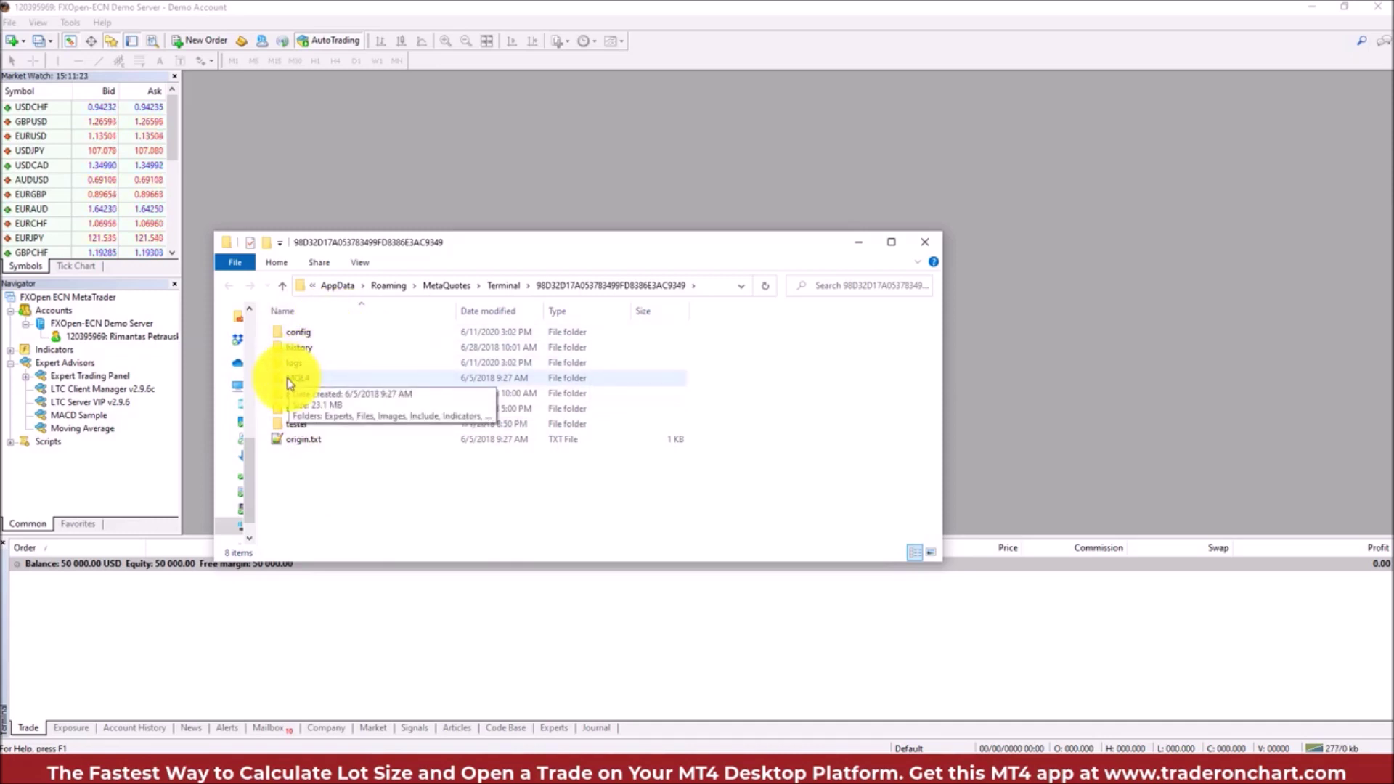
right_click(306, 466)
left_click(349, 567)
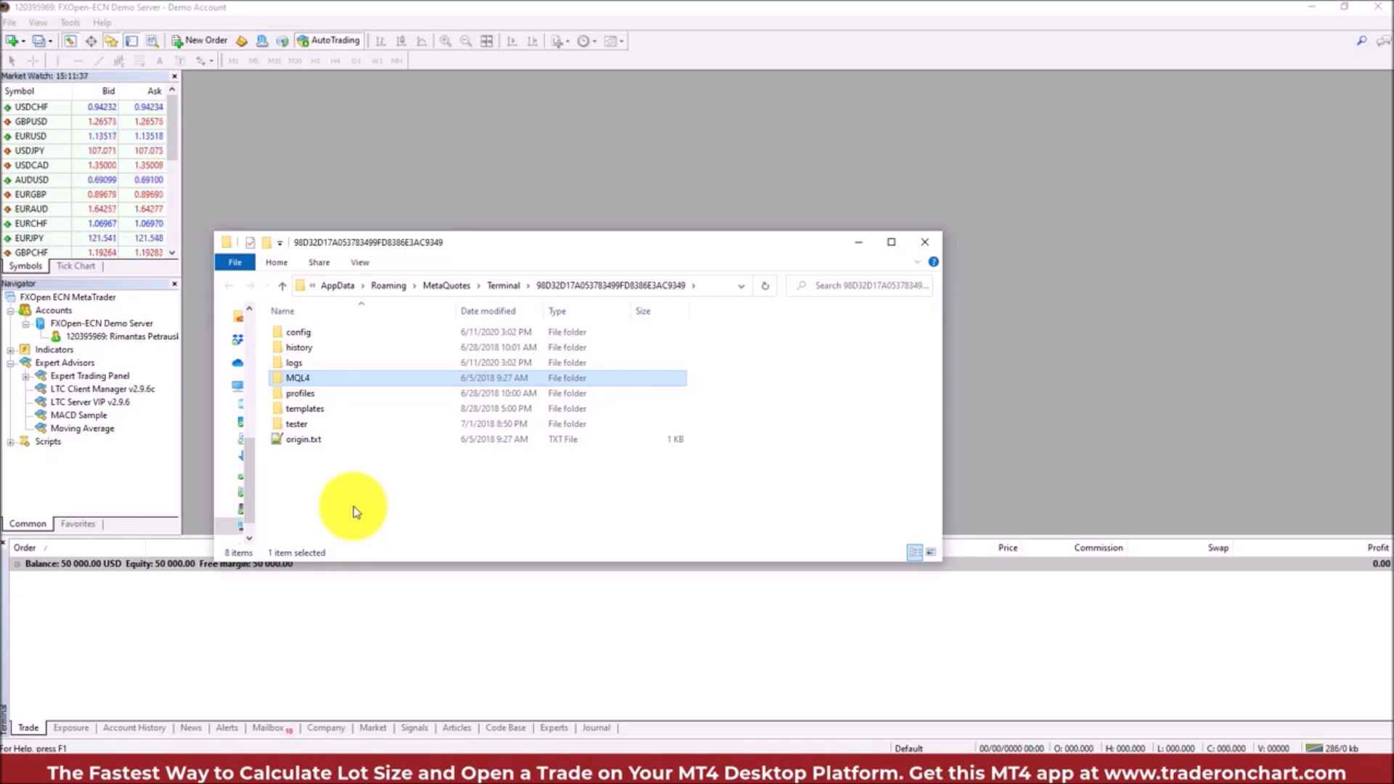
Check the data folder's MQL4 Experts folder for Trader On Chart Personal v1.8.3.ex4, and close the folder window
double_click(279, 379)
left_click(284, 337)
double_click(284, 337)
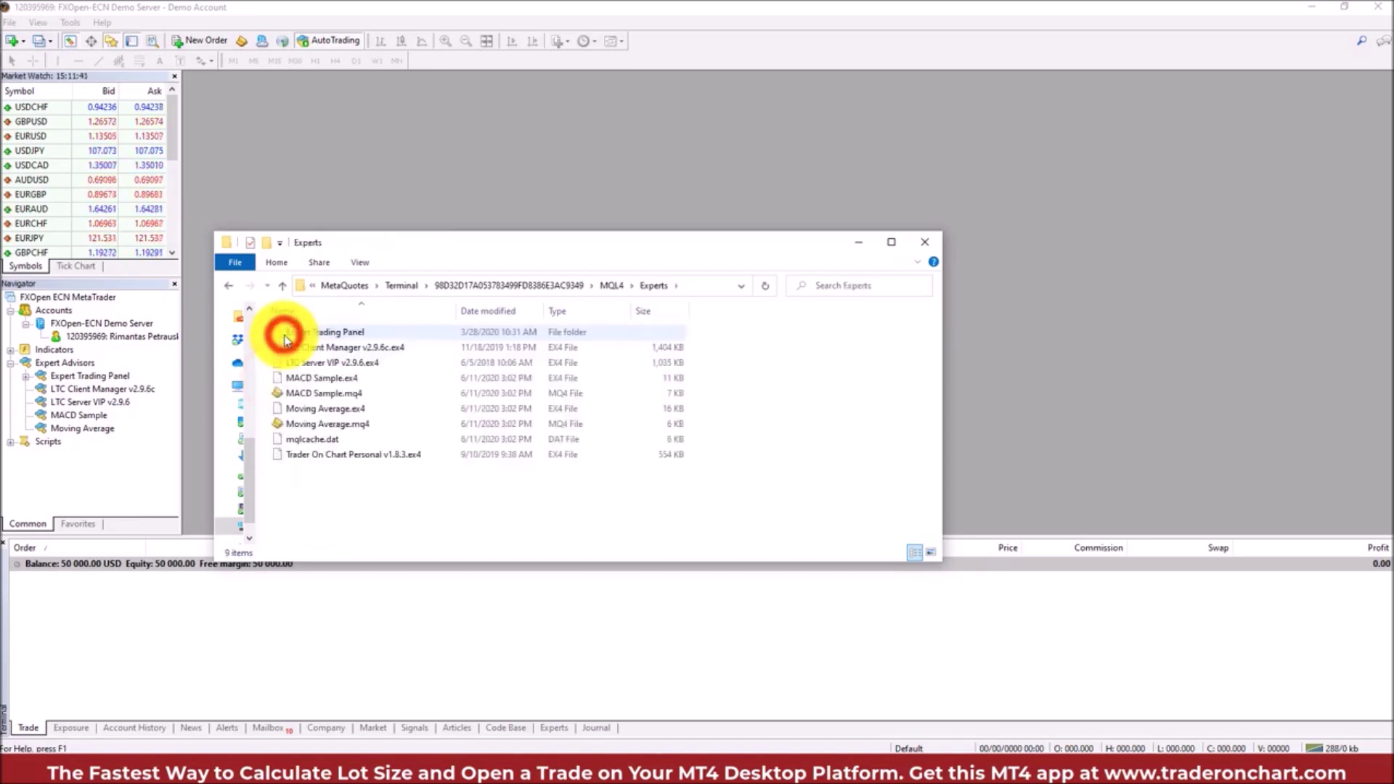
left_click(378, 458)
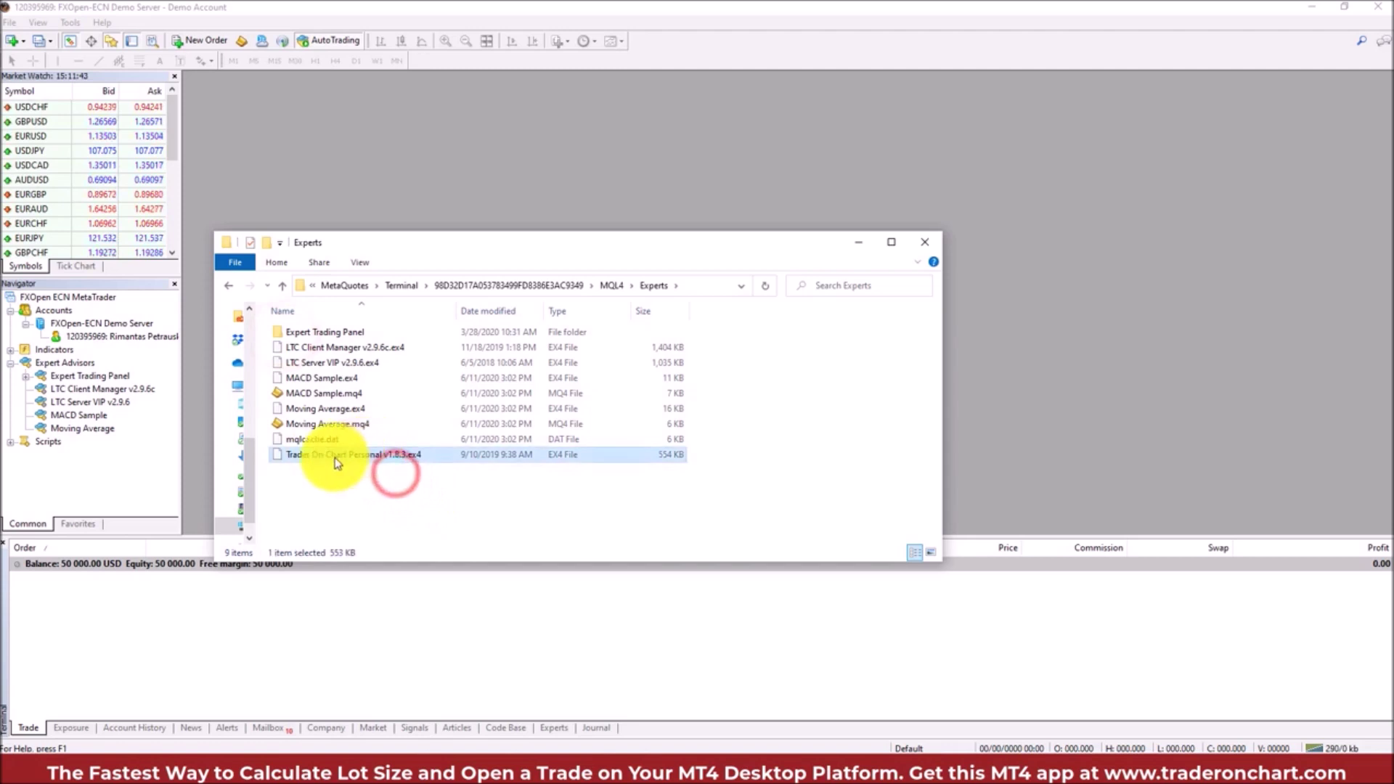
left_click(925, 242)
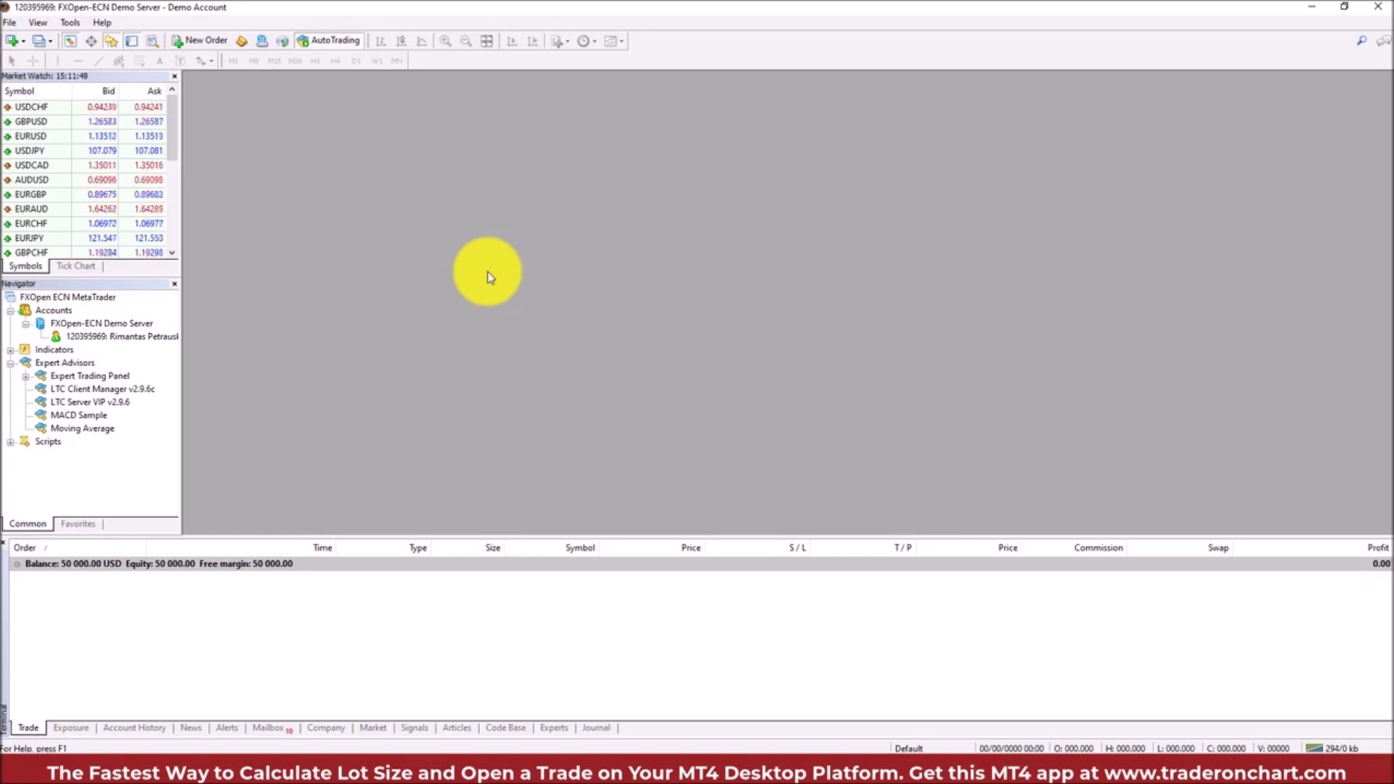
Return to the archive and run Trader On Chart Personal v1.8.3 auto-installer.exe without extracting the files
left_click(1313, 10)
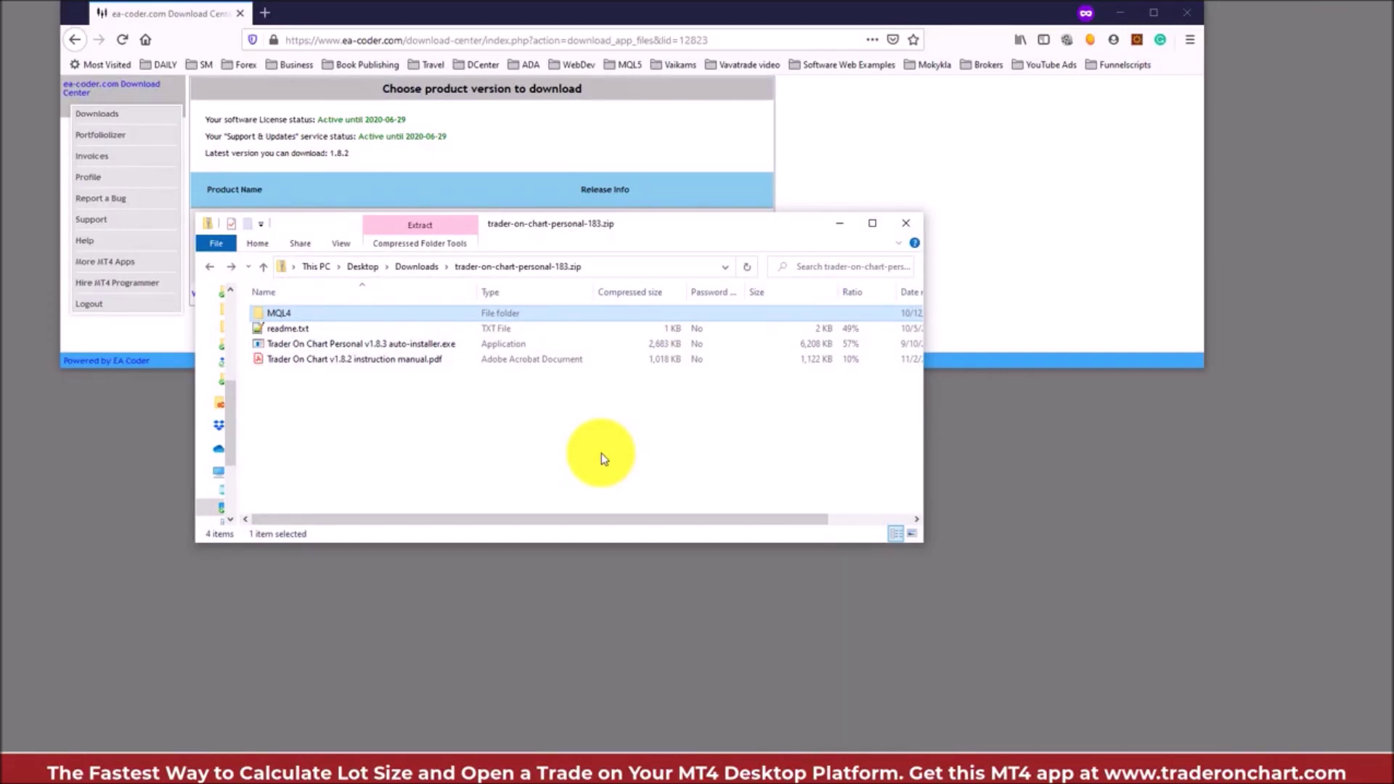
left_click(424, 346)
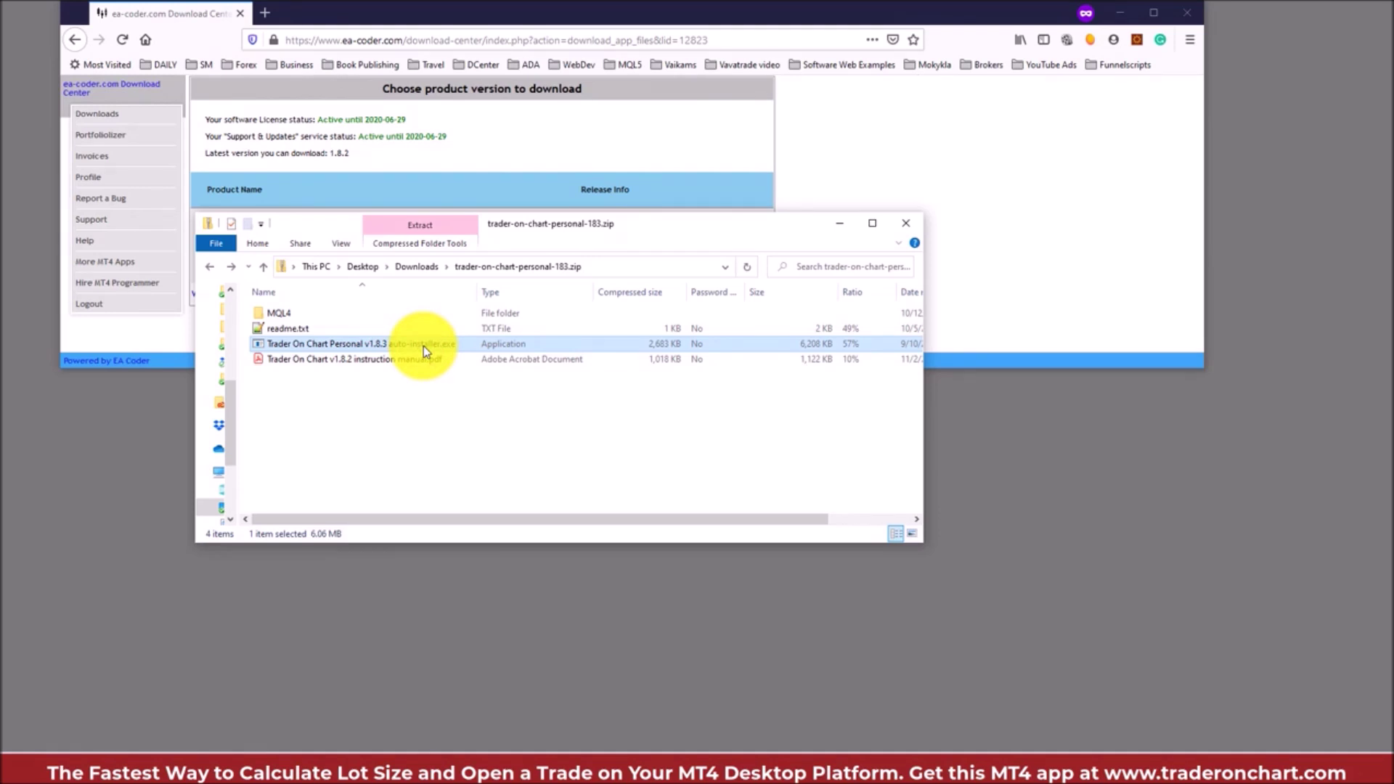
double_click(378, 345)
left_click_drag(623, 329, 517, 401)
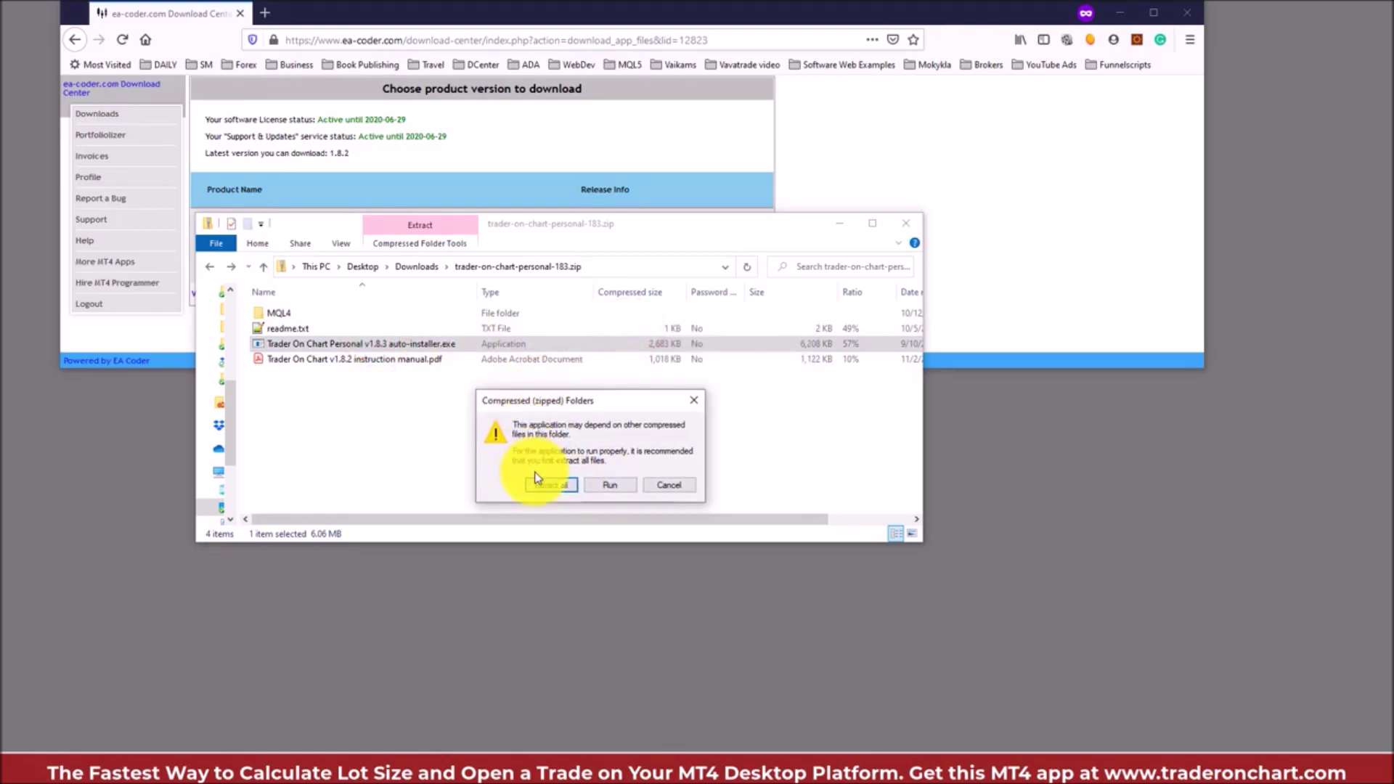
left_click(595, 488)
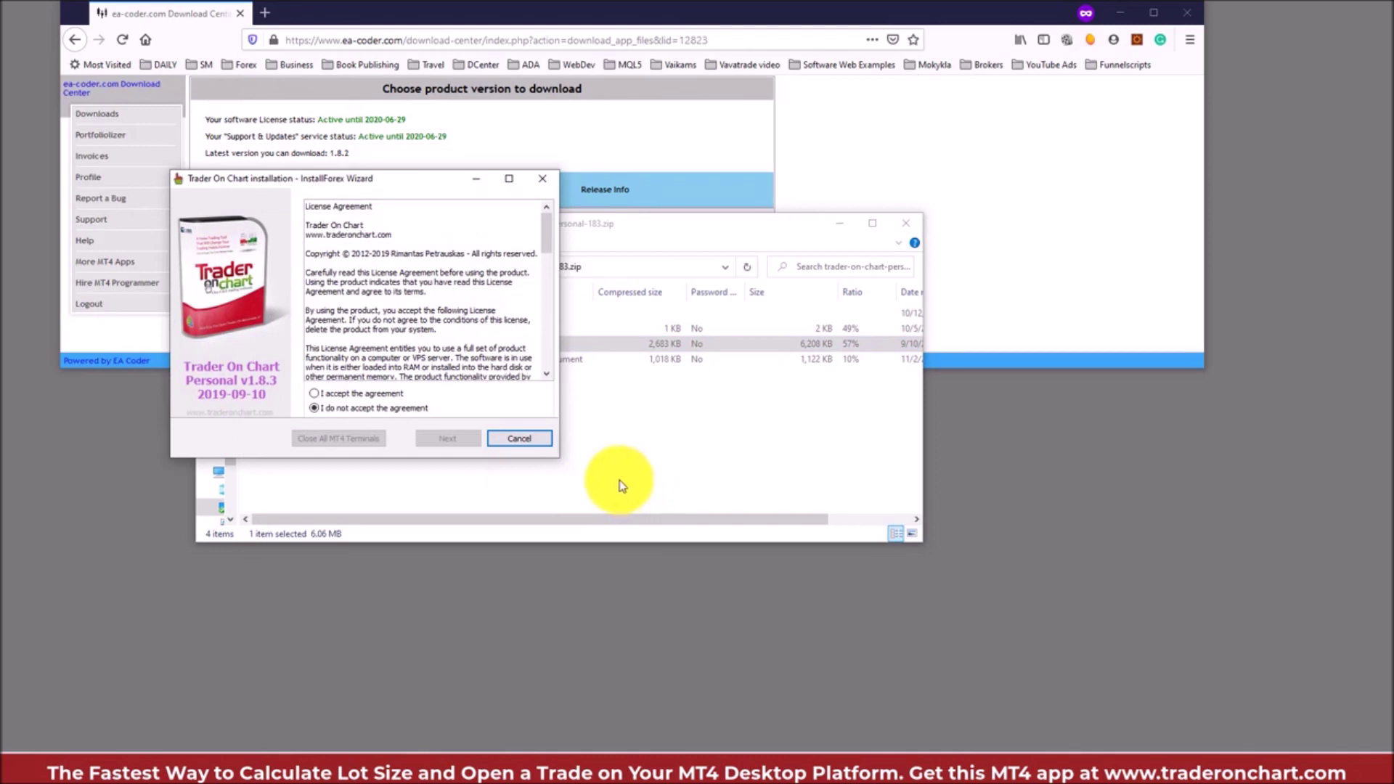
Accept the license agreement and advance the installation wizard to the destination folder choice
left_click_drag(409, 182, 446, 187)
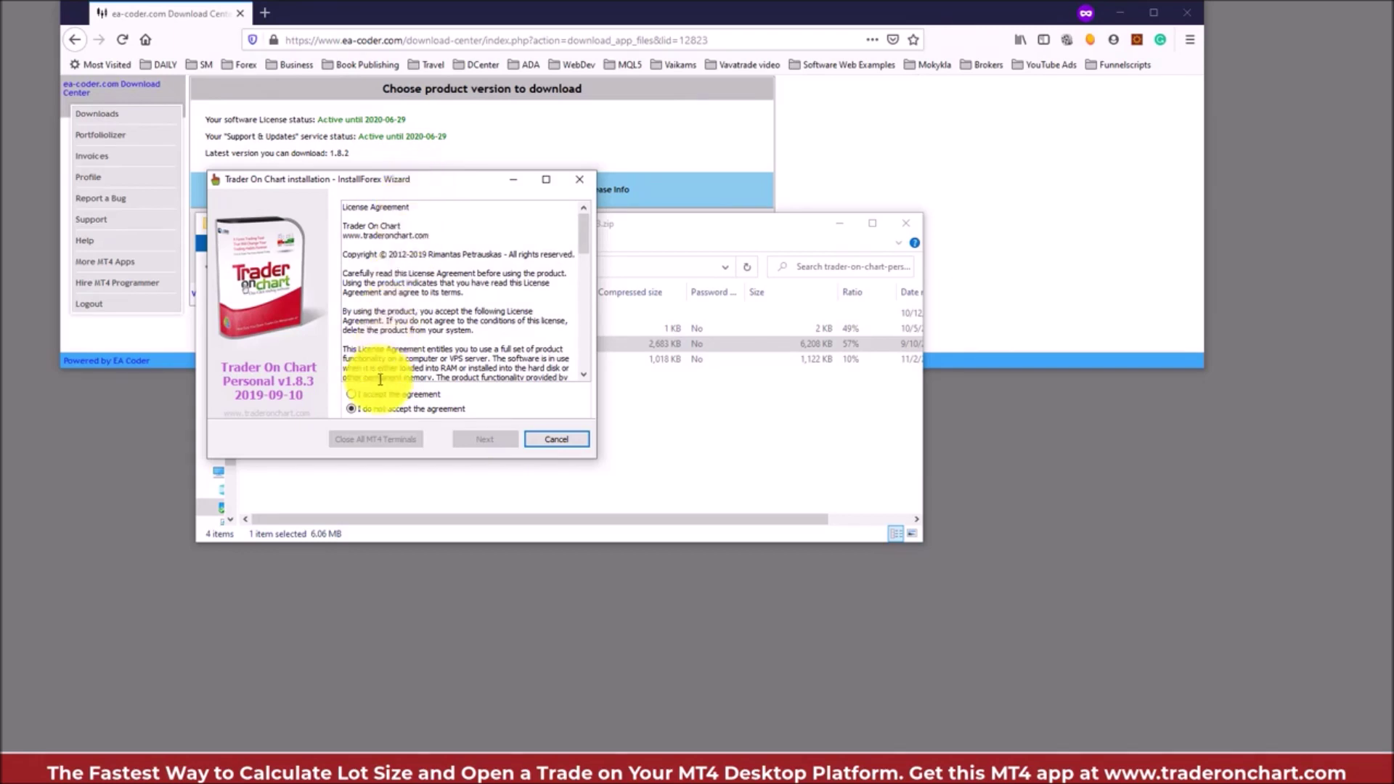
left_click(349, 394)
left_click_drag(582, 238, 552, 357)
left_click(478, 444)
left_click(481, 444)
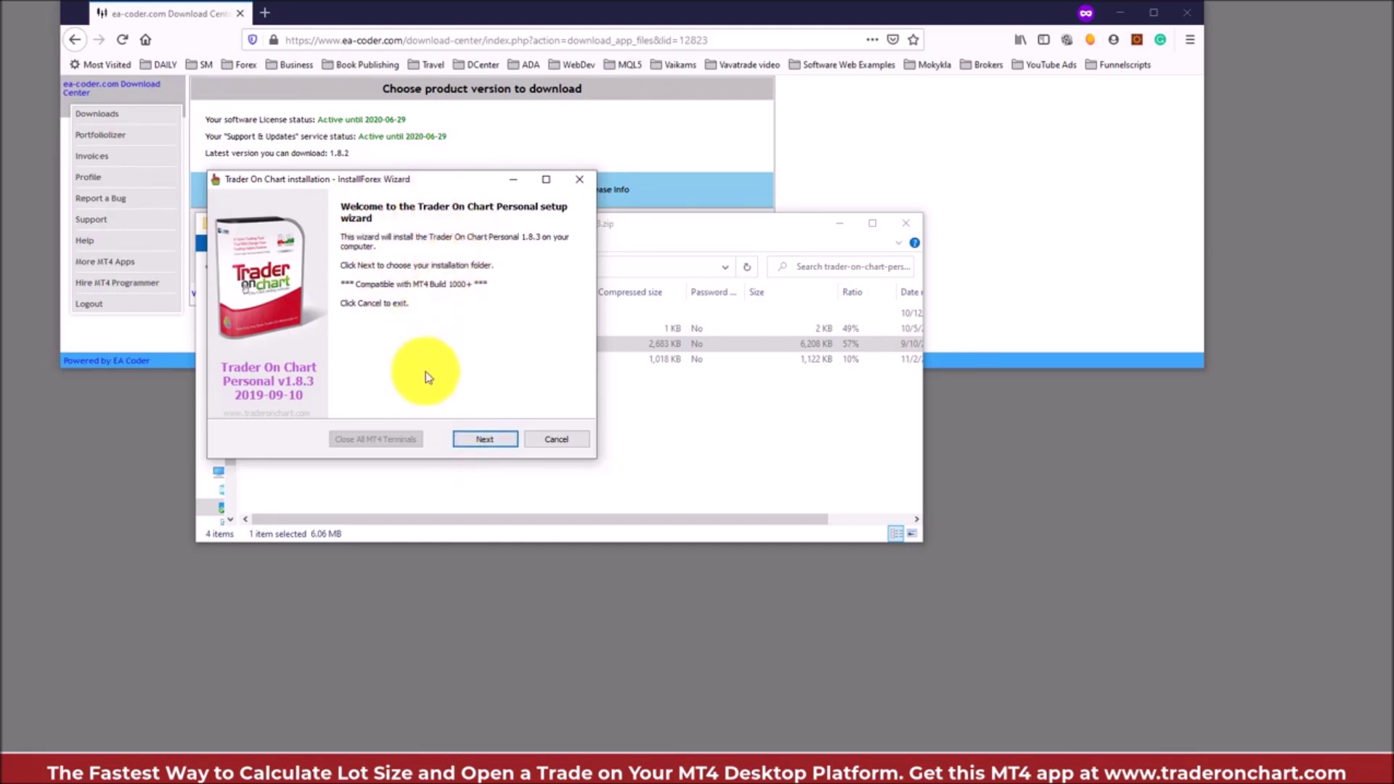
left_click(476, 446)
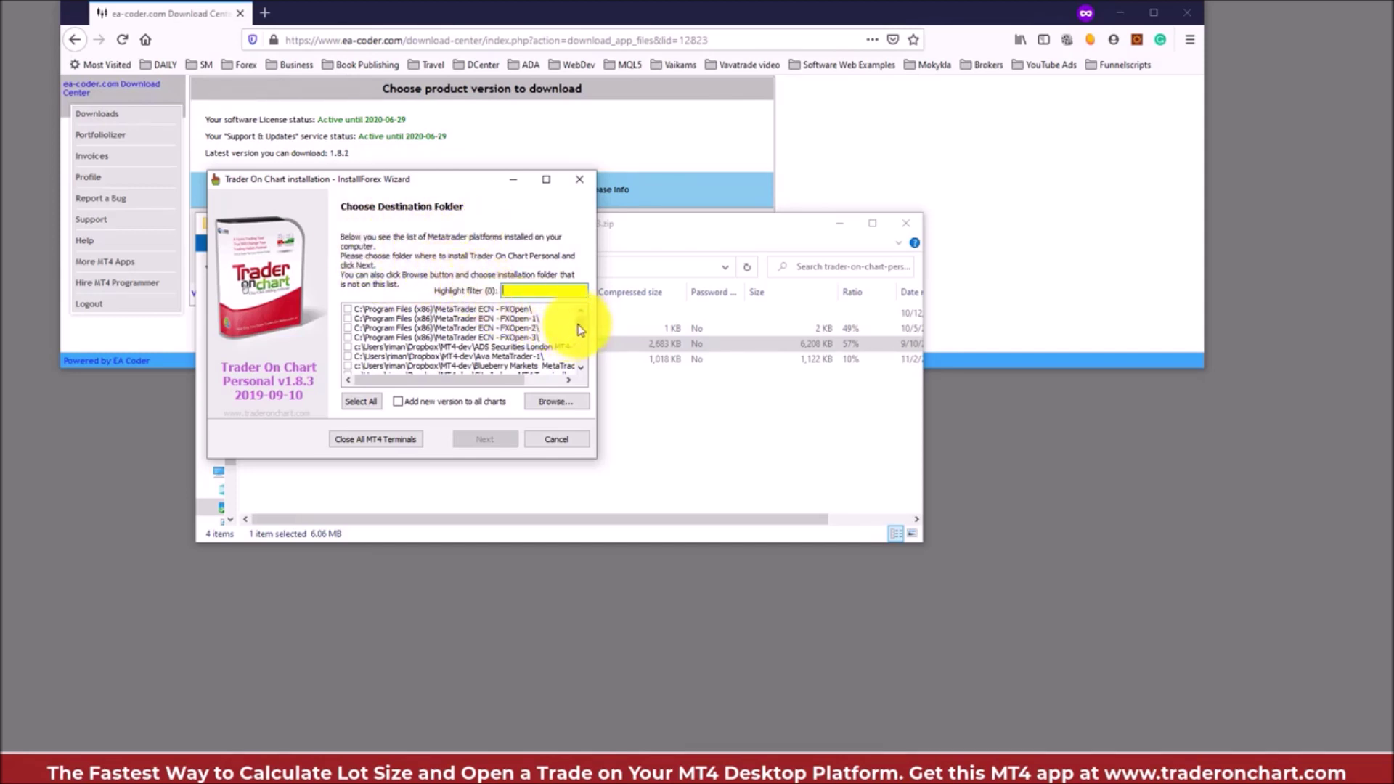
Look through the list of installed MetaTrader platforms offered as installation destinations
mouse_move(581, 327)
left_mouse_down()
mouse_move(582, 372)
mouse_move(584, 312)
left_mouse_up()
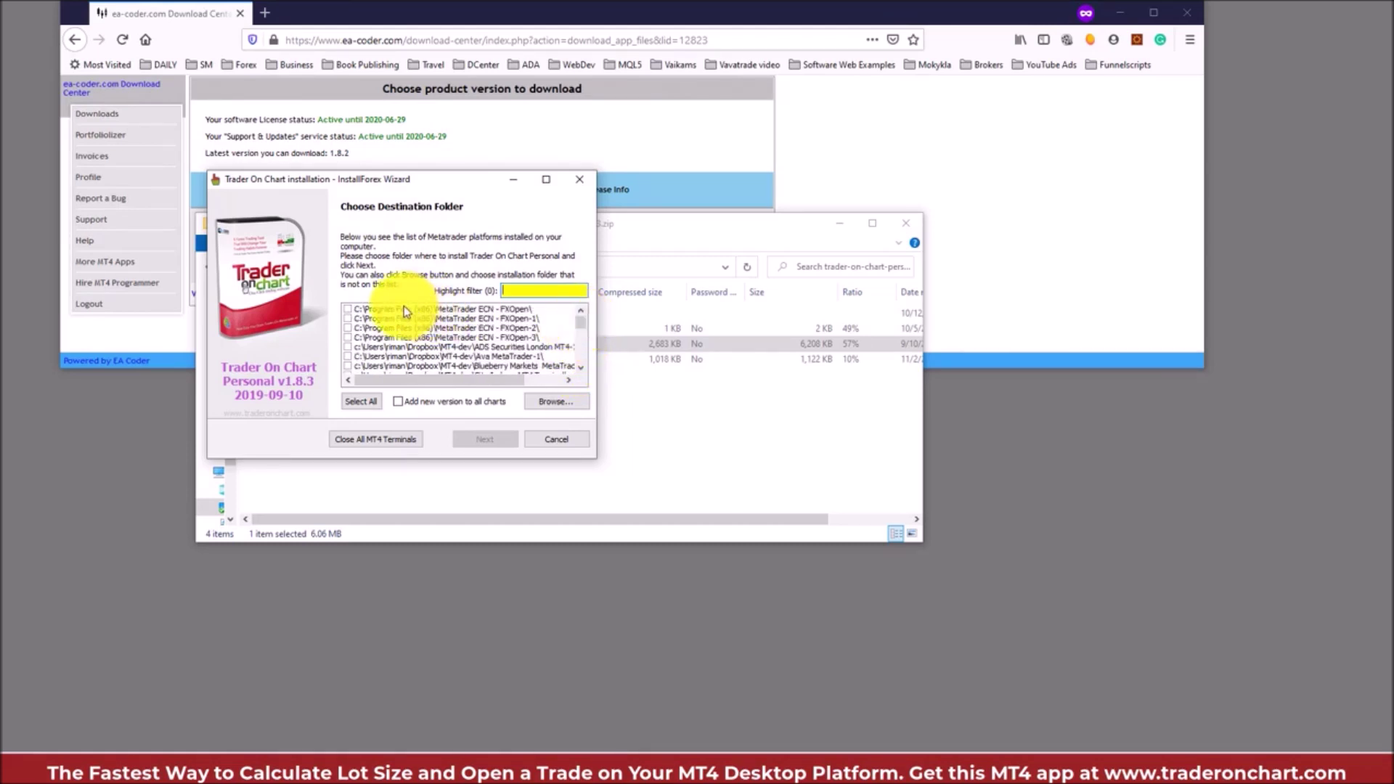
left_click(431, 312)
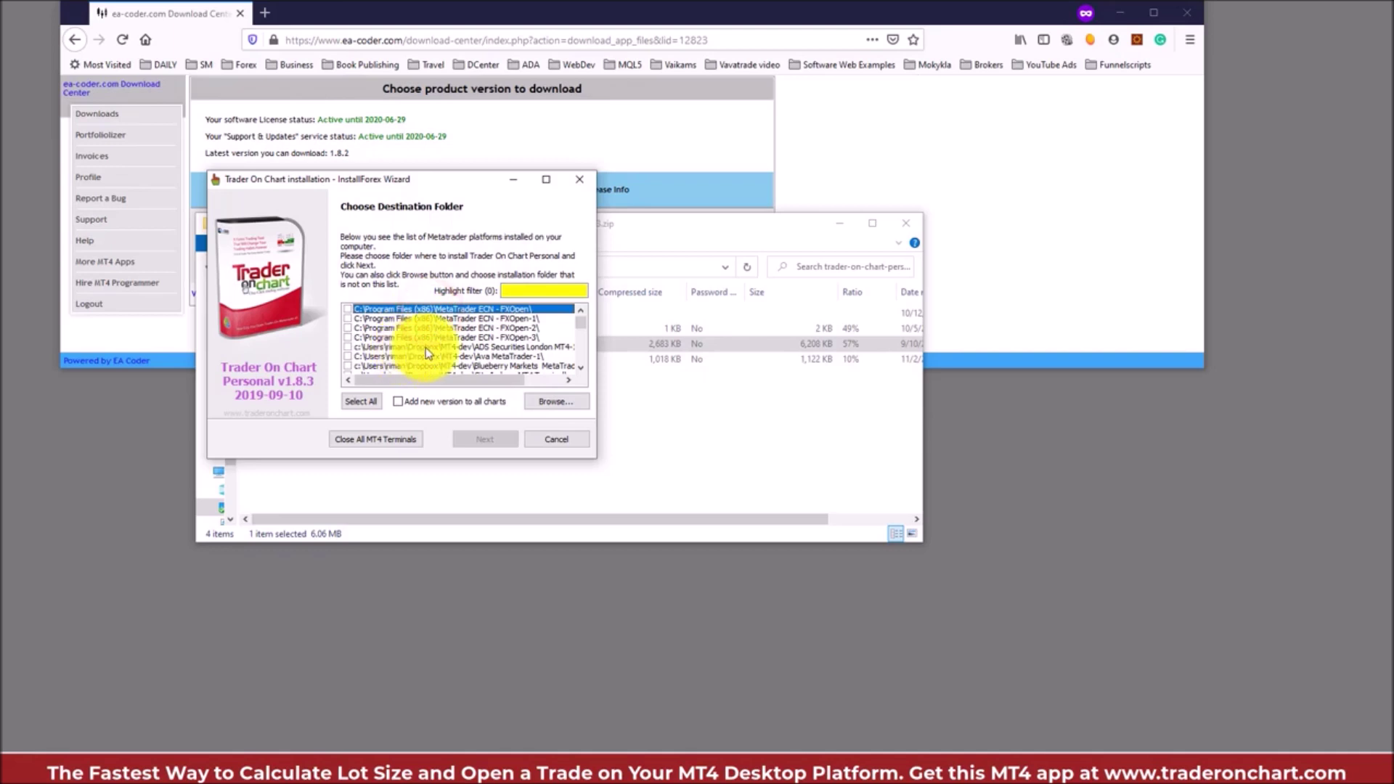
left_click(442, 347)
scroll(443, 345, "down", 5)
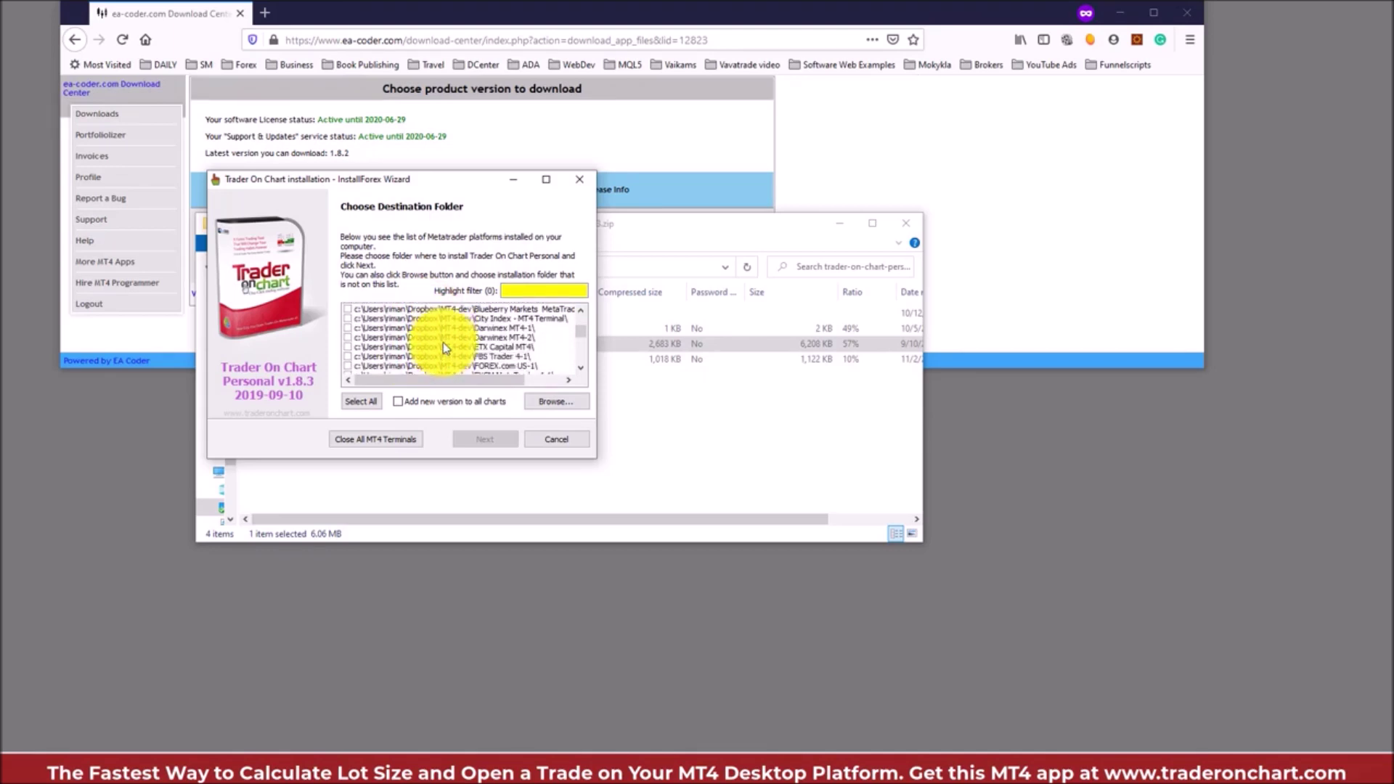
scroll(451, 343, "down", 5)
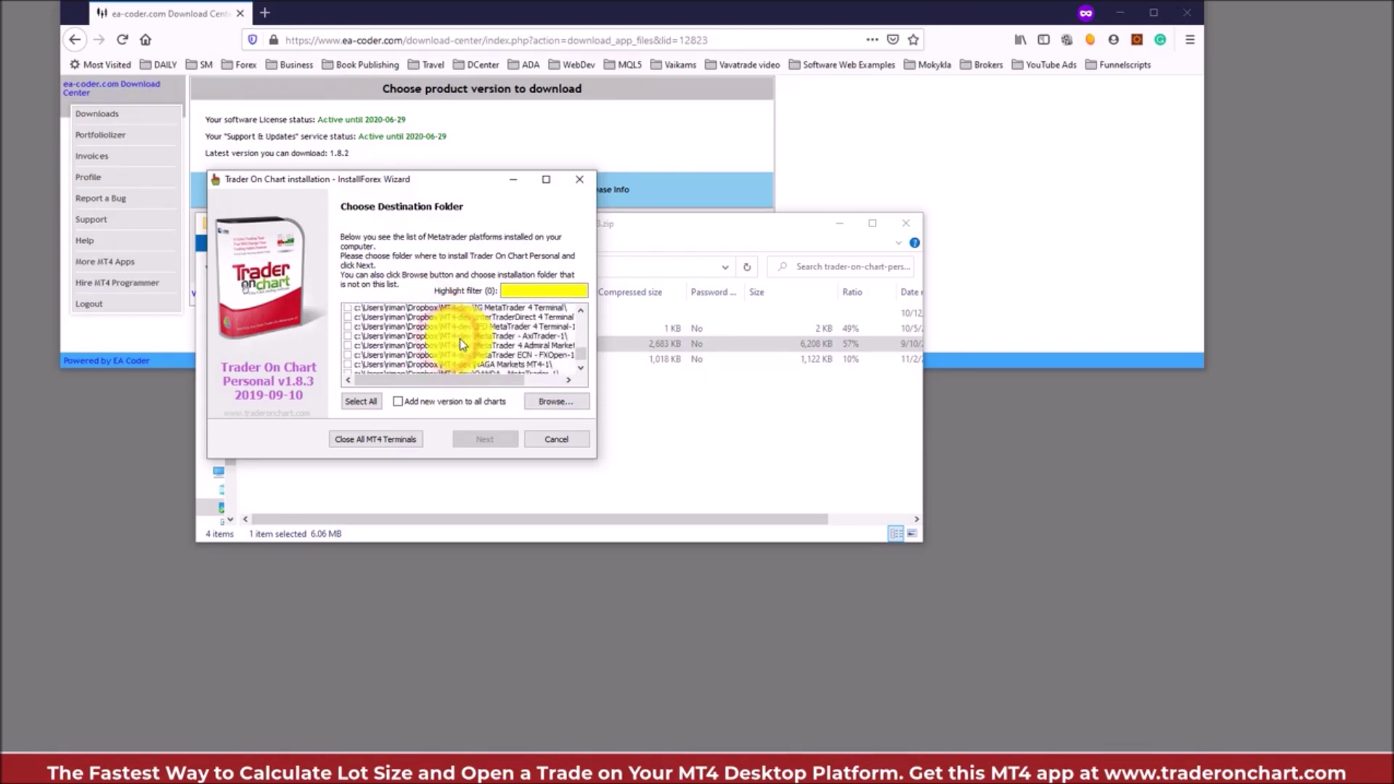
left_click(462, 366)
scroll(460, 360, "up", 10)
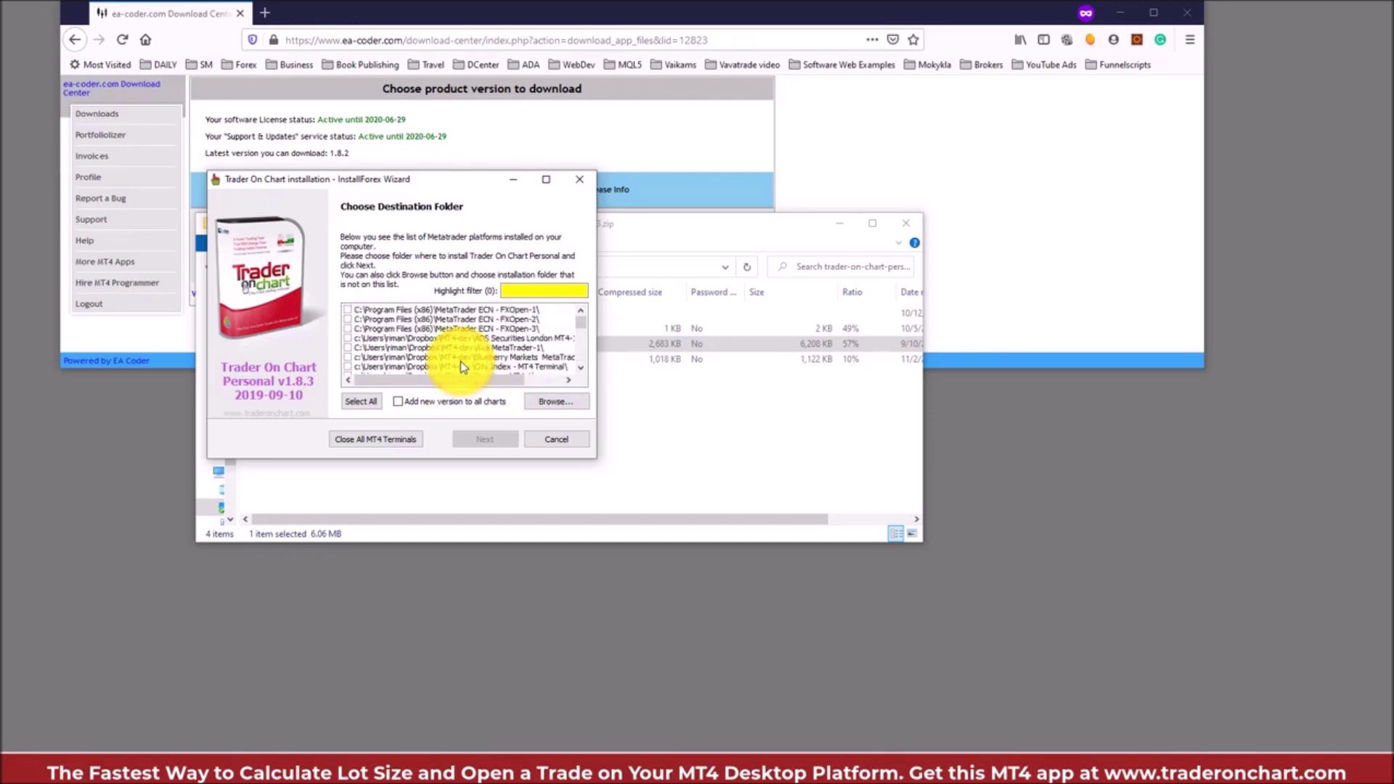
Select all listed MetaTrader platforms as installation destinations and look over the marked entries
left_click(451, 348)
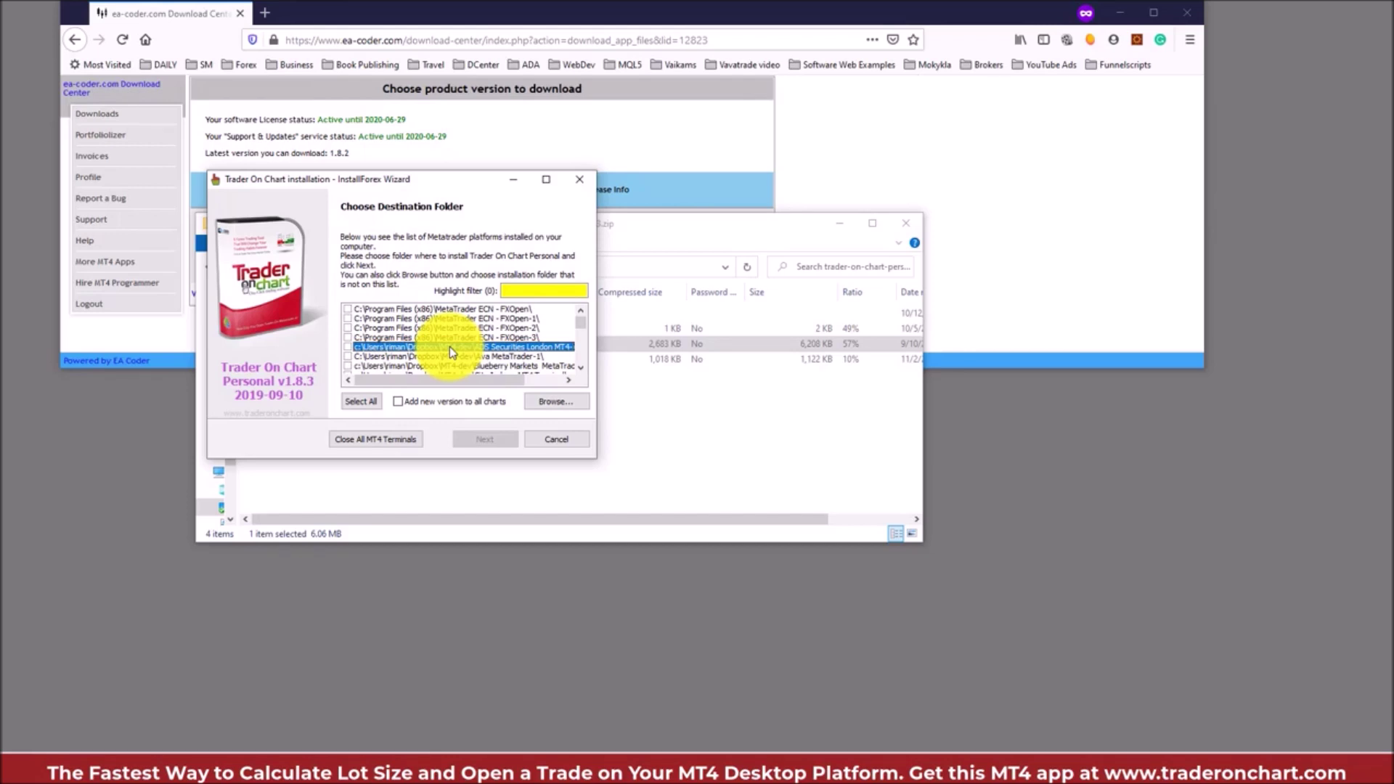
left_click(371, 406)
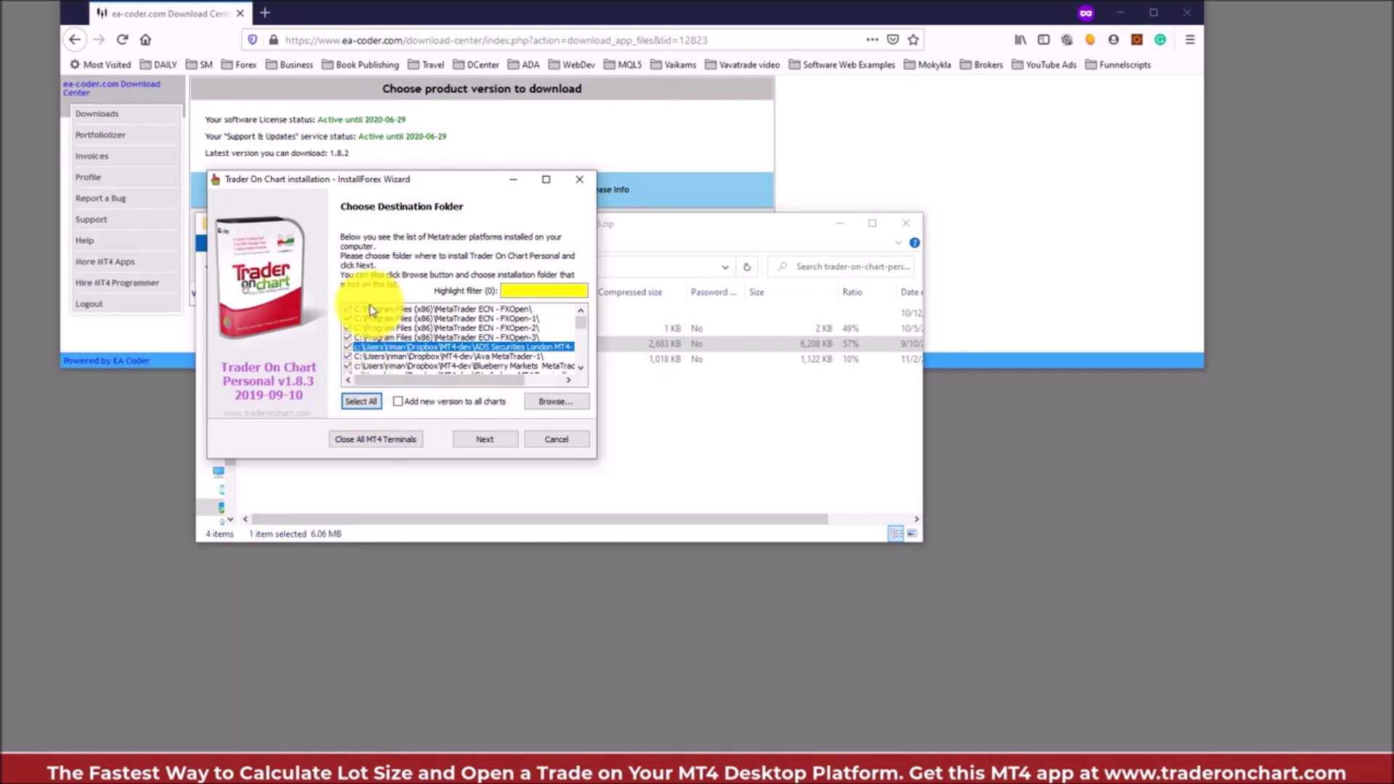
left_click(579, 335)
left_click(580, 323)
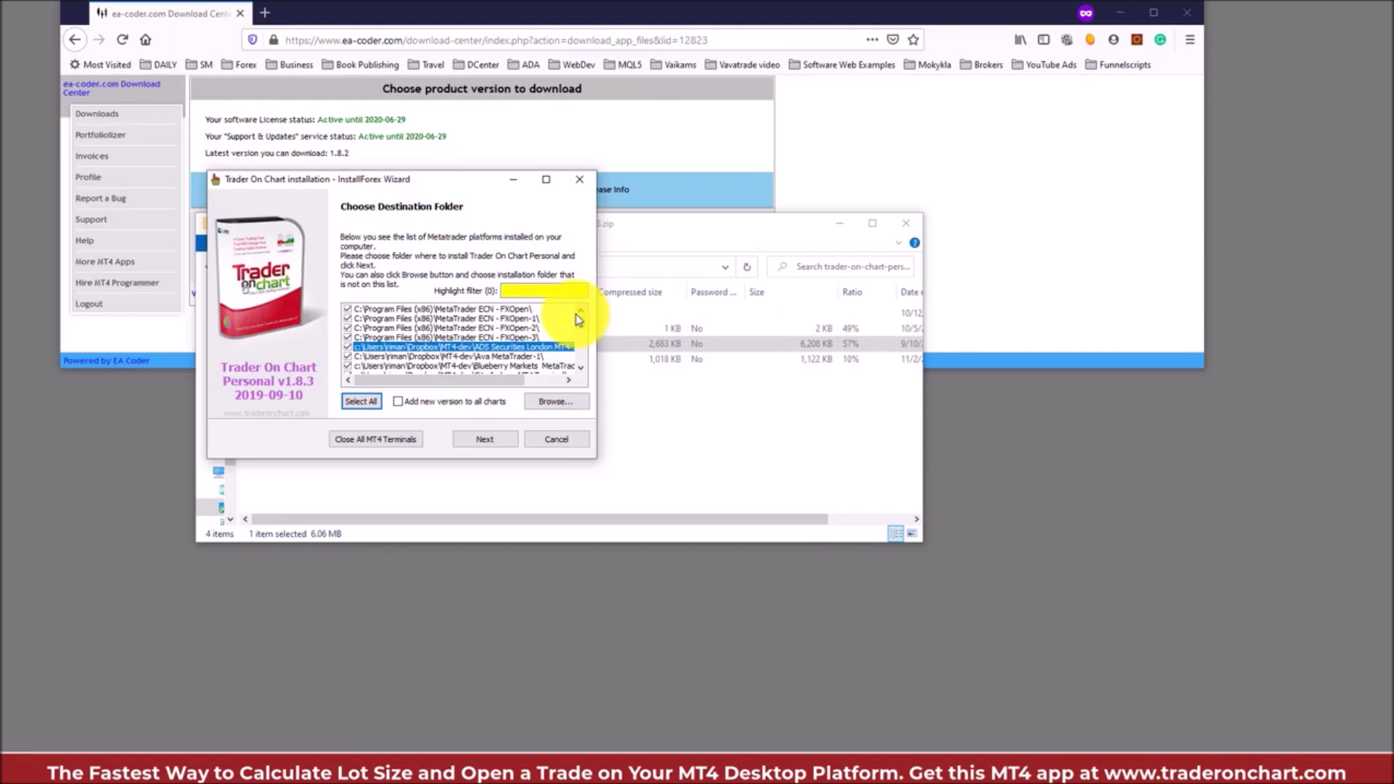
Set the highlight filter to fxopen and look through the highlighted platform folders in the destination list
left_click(535, 290)
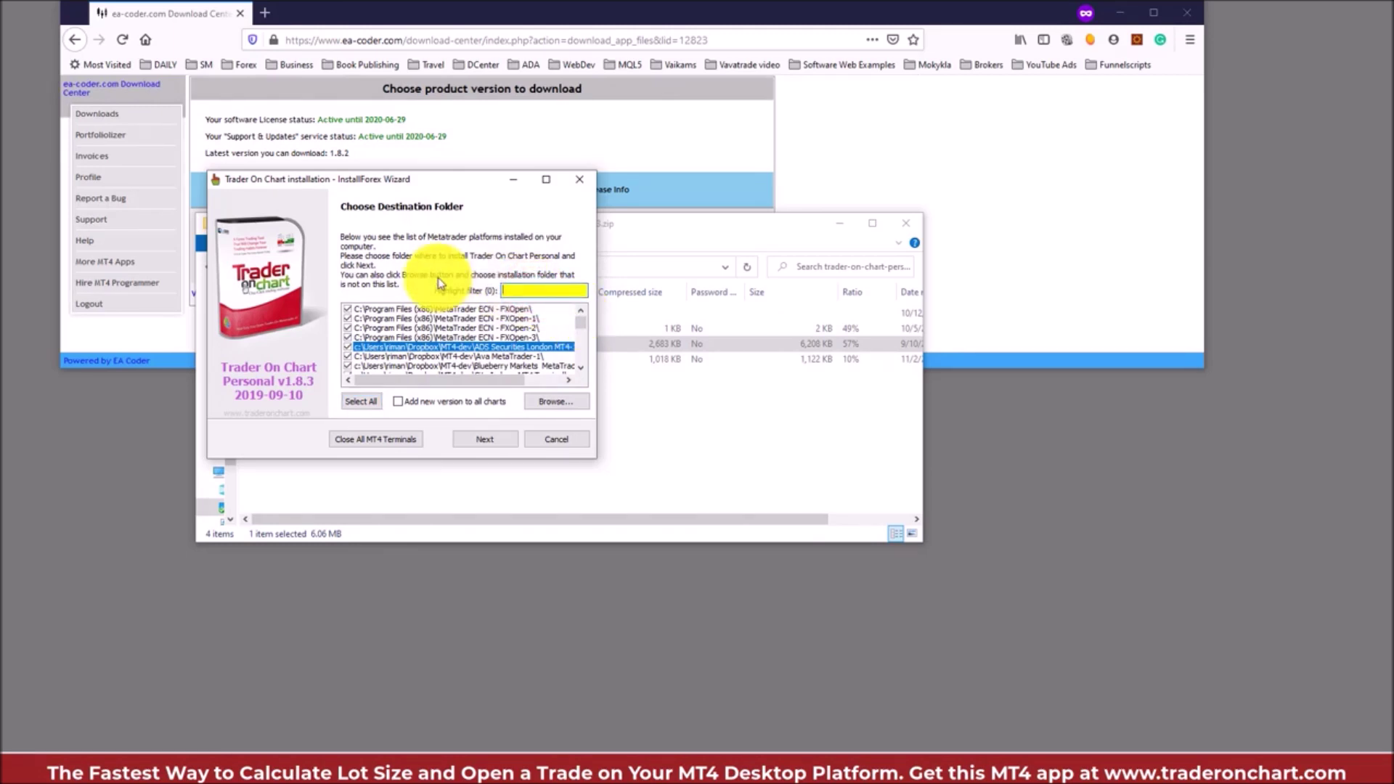
type("fxopen")
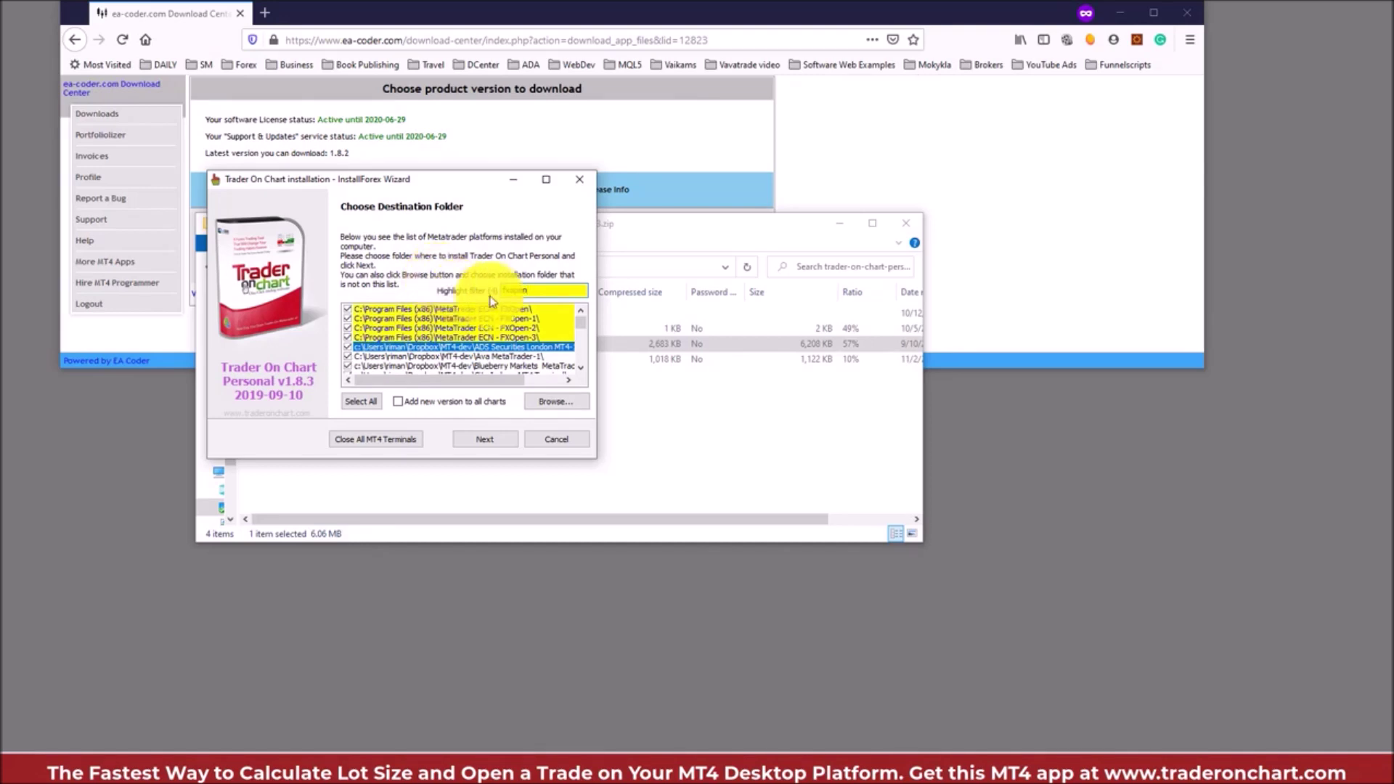
left_click(513, 310)
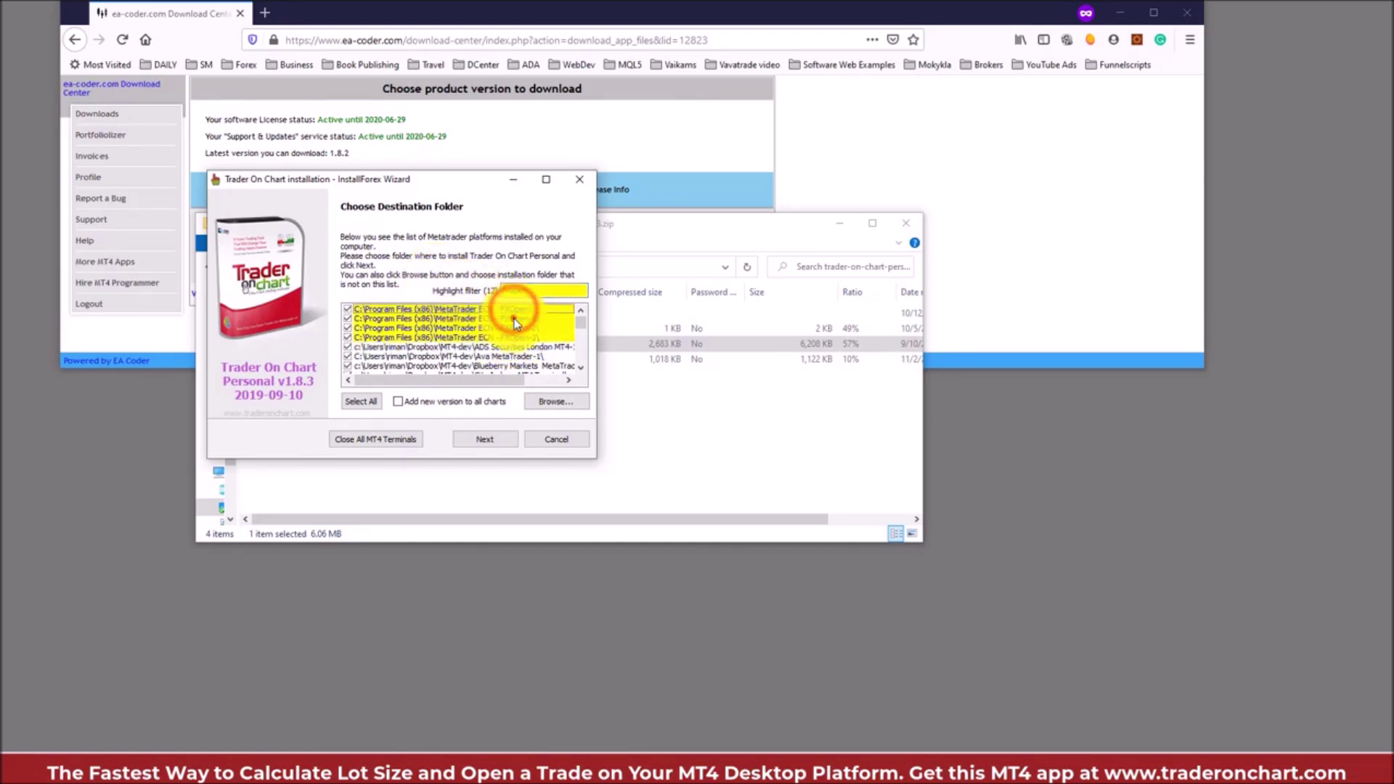
left_click(507, 320)
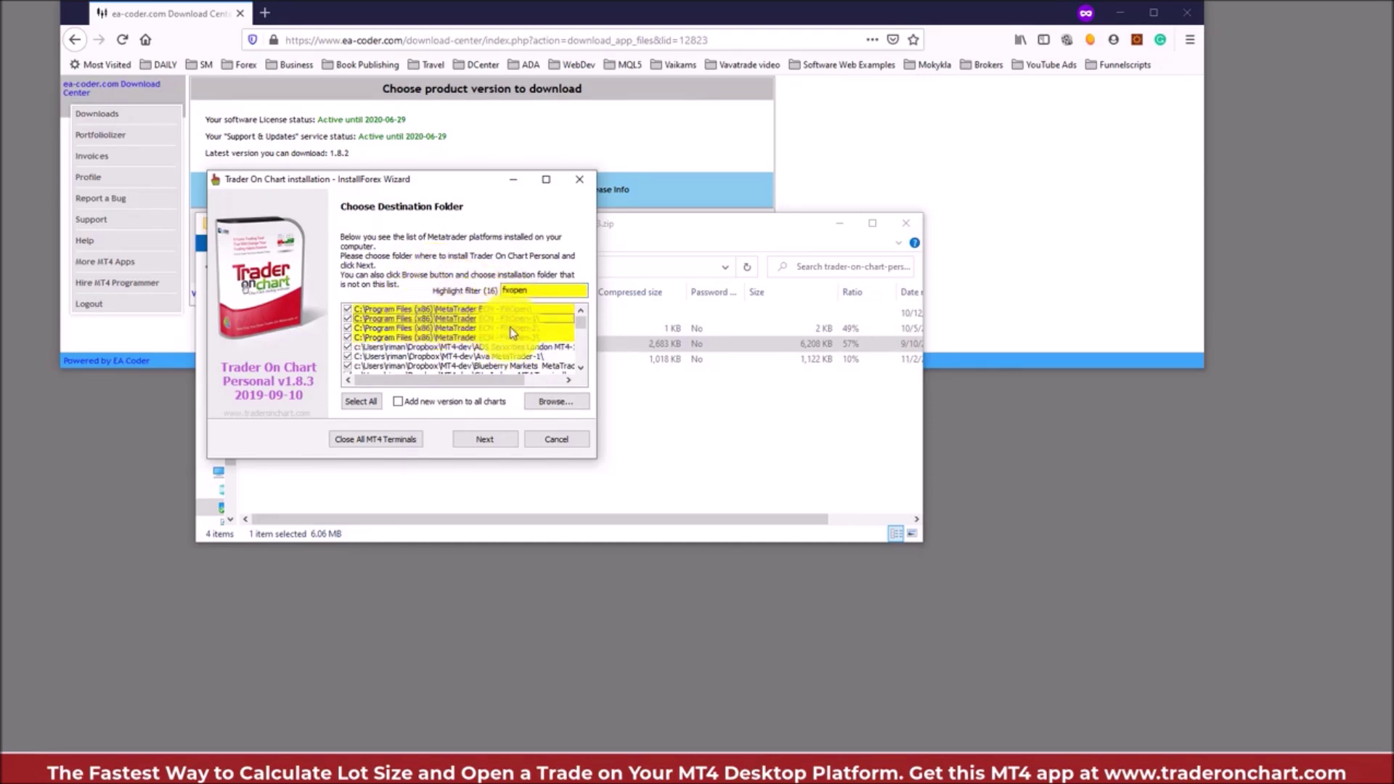
left_click(535, 290)
left_click(524, 339)
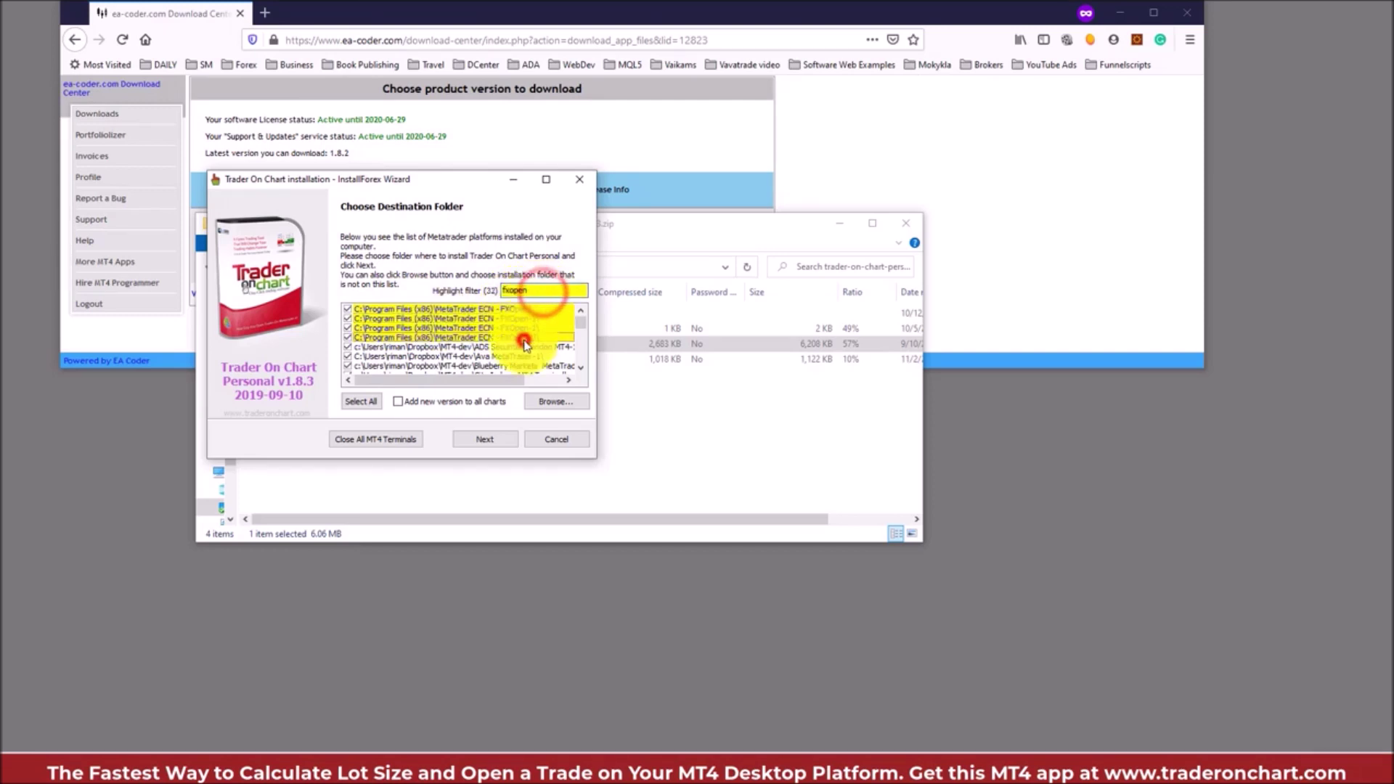
scroll(526, 341, "down", 5)
left_click(527, 329)
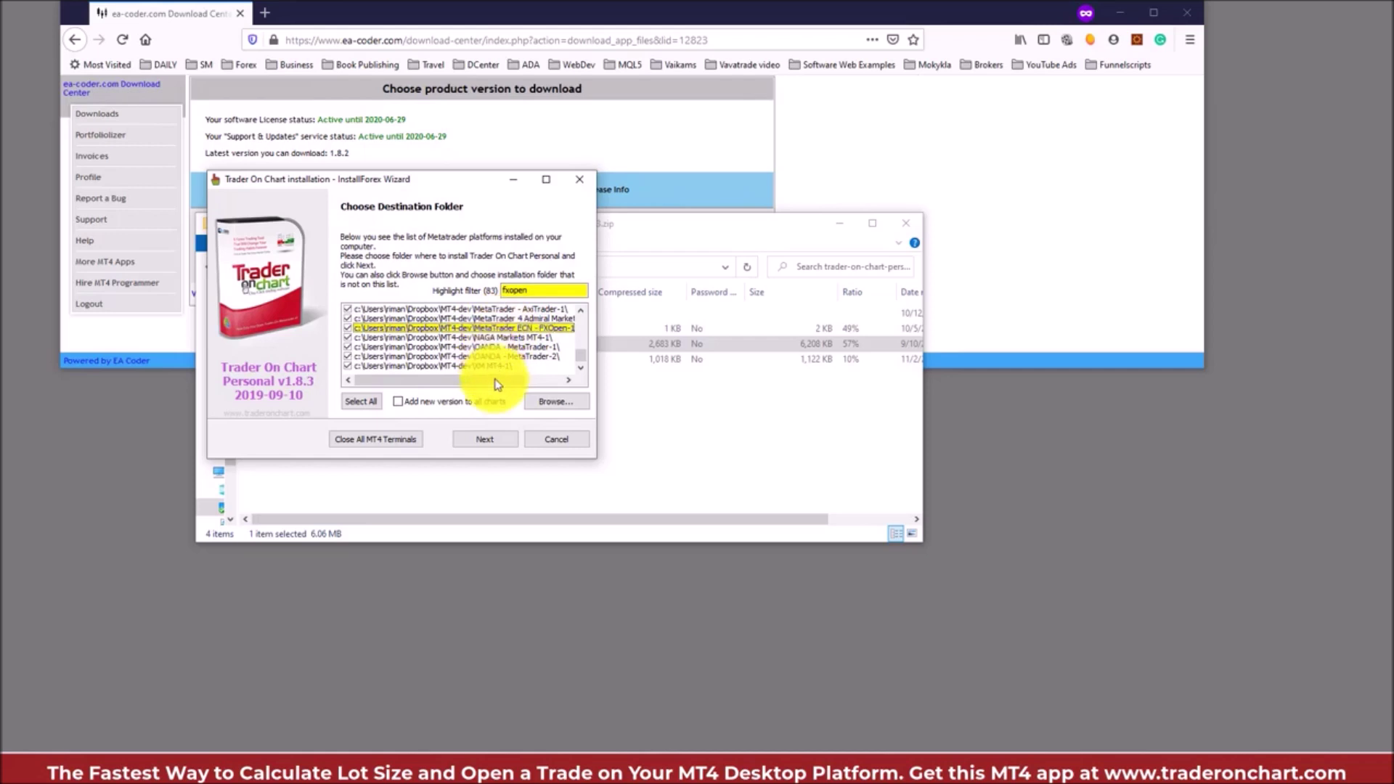
Deselect all platforms and choose only C:\Program Files (x86)\MetaTrader ECN - FXOpen-1\ as the installation destination
left_click_drag(493, 380, 551, 386)
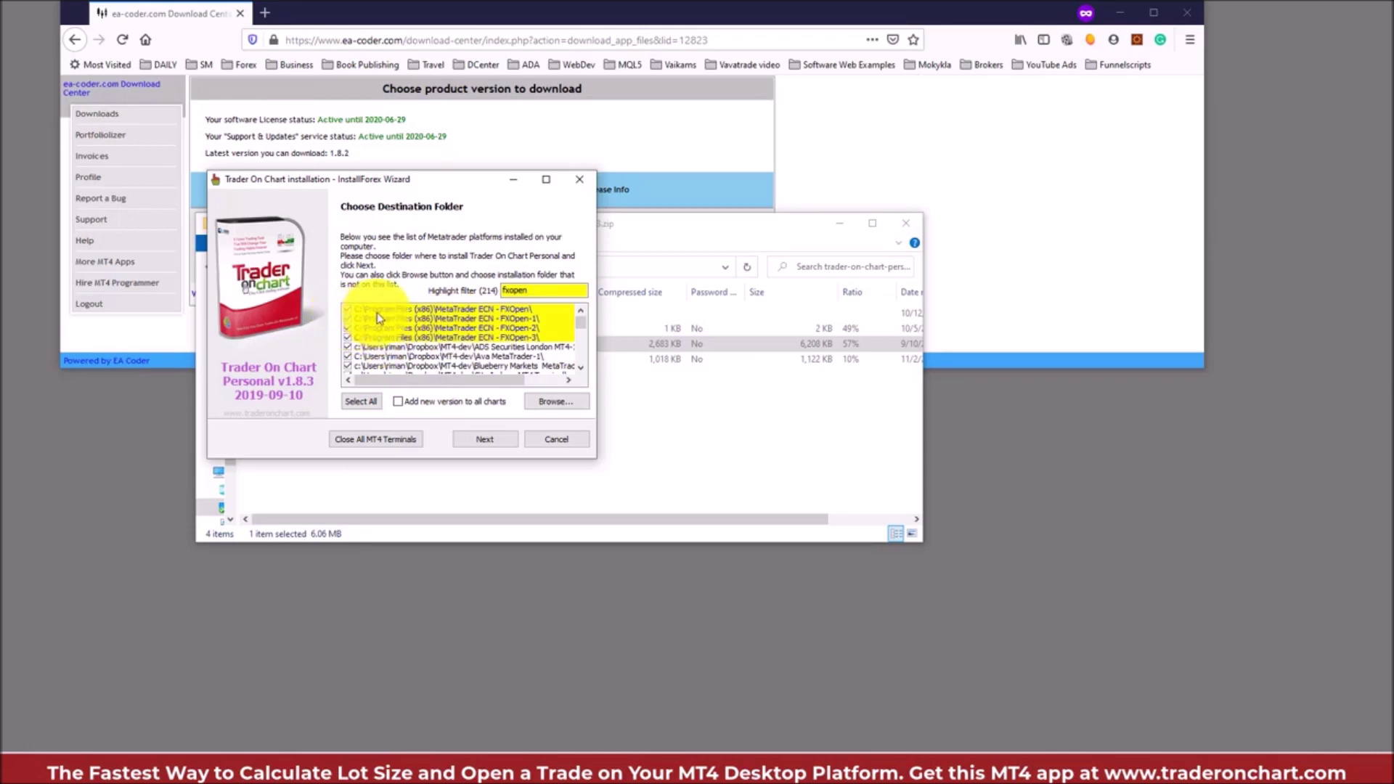
left_click(433, 352)
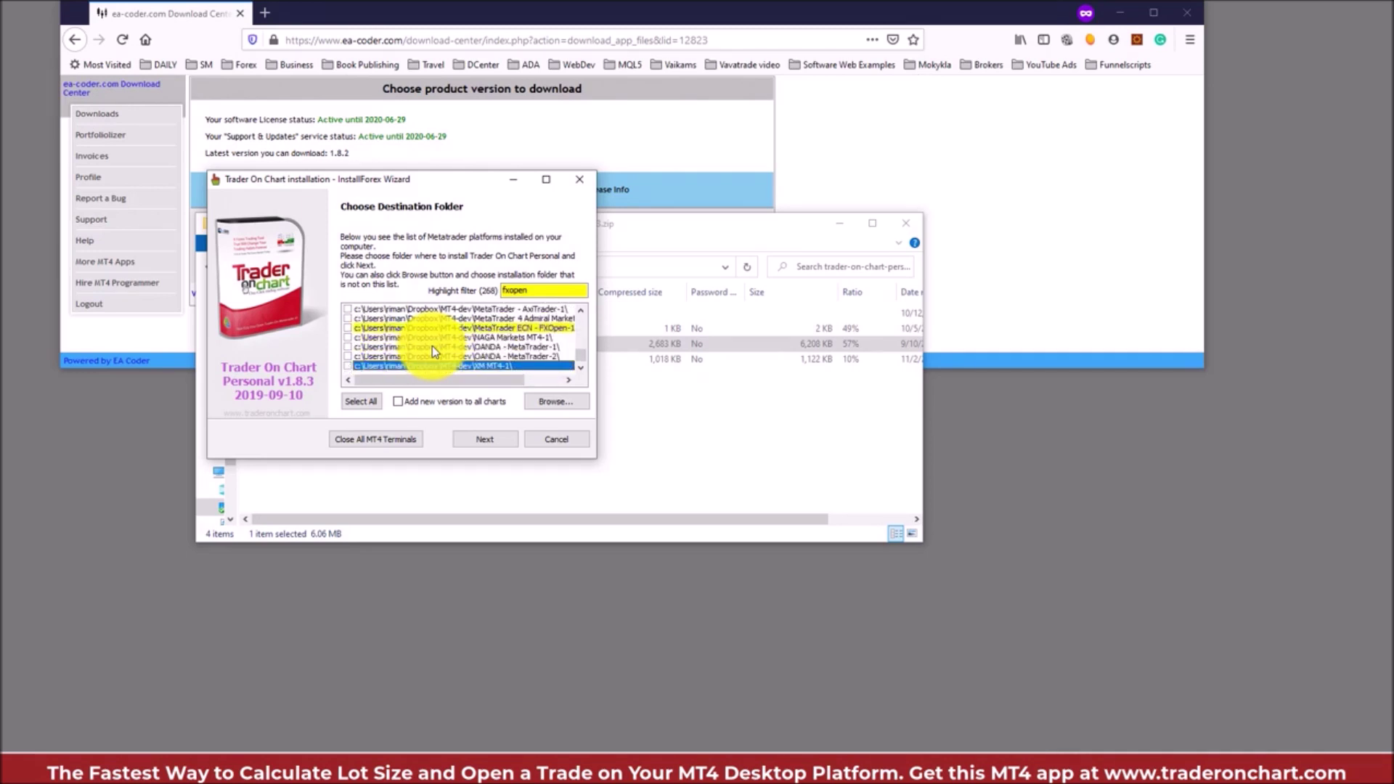
left_click(511, 319)
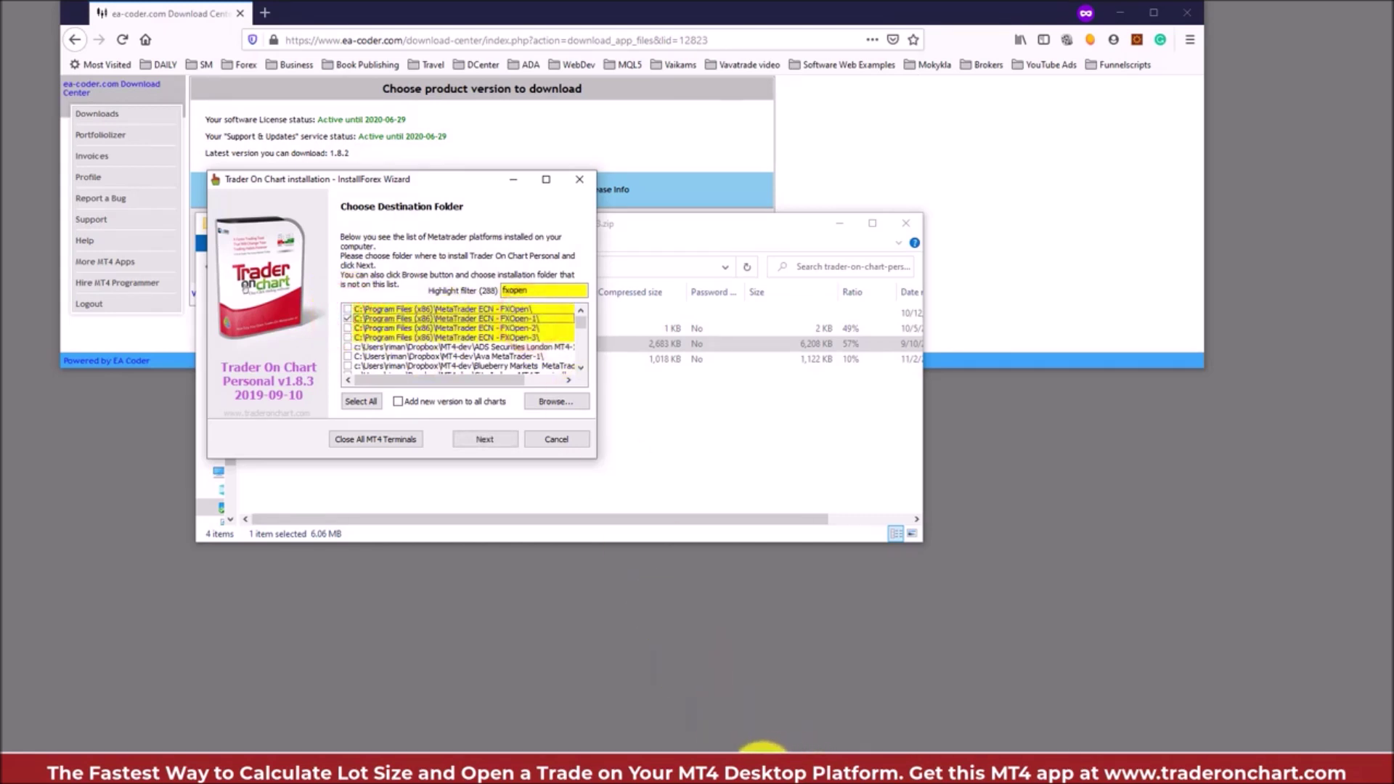
Switch to the FXOpen MetaTrader 4 terminal and open origin.txt from its data folder in Notepad
mouse_move(763, 757)
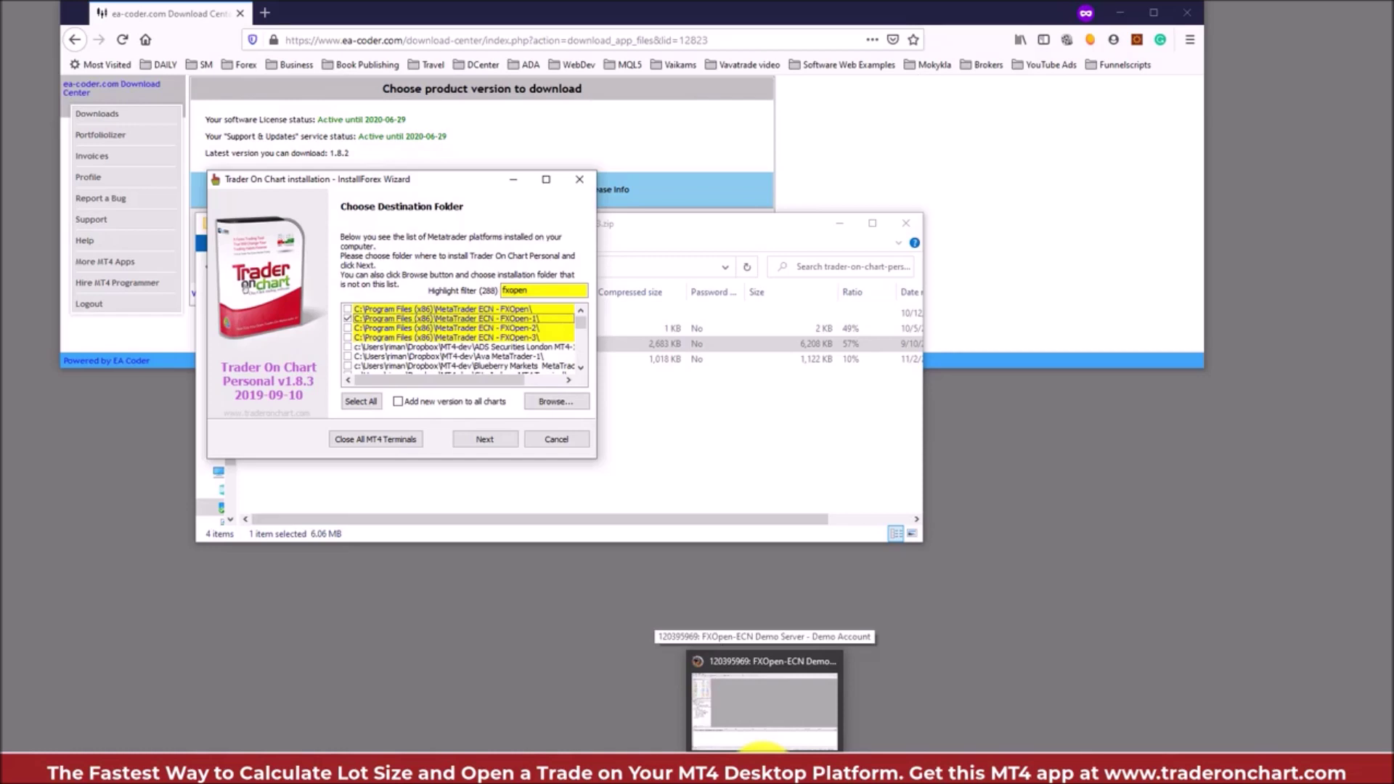
left_click(763, 744)
left_click(8, 23)
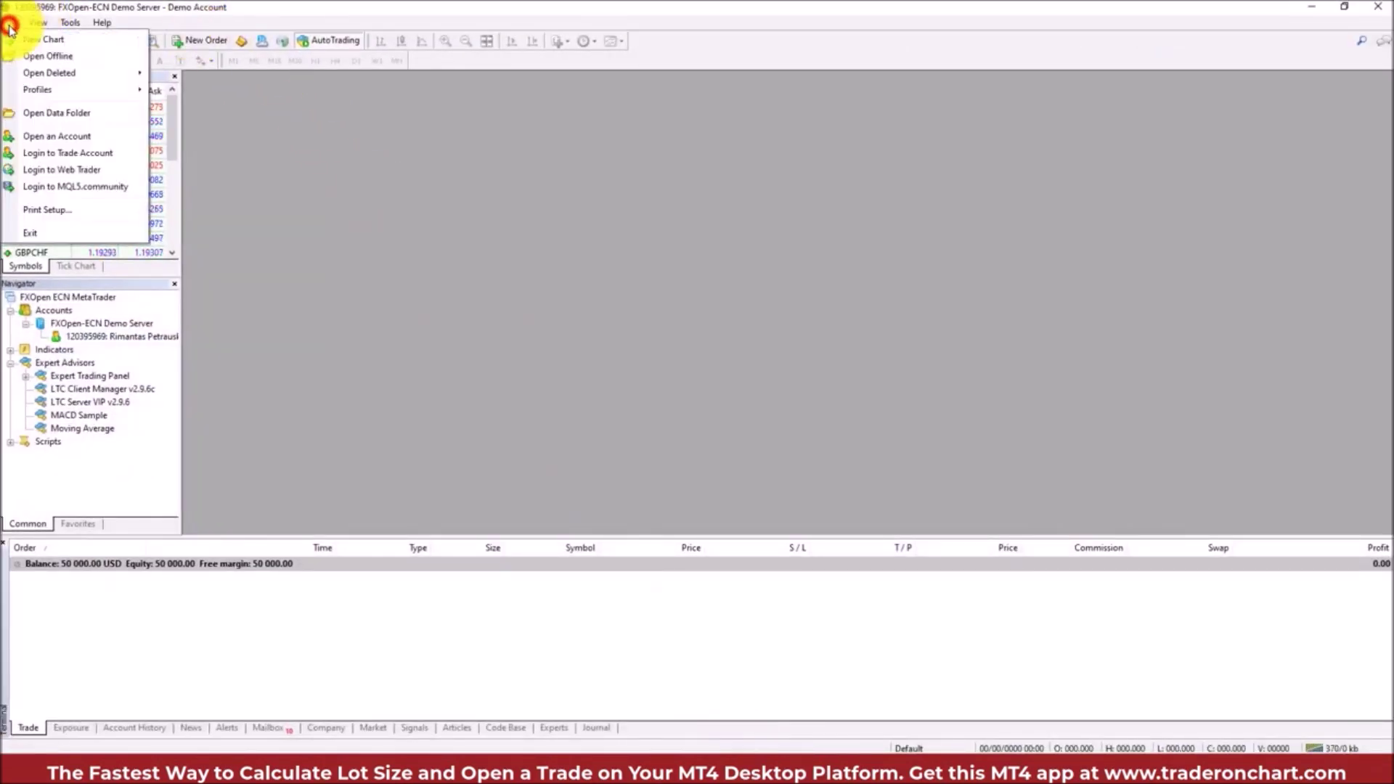
left_click(69, 114)
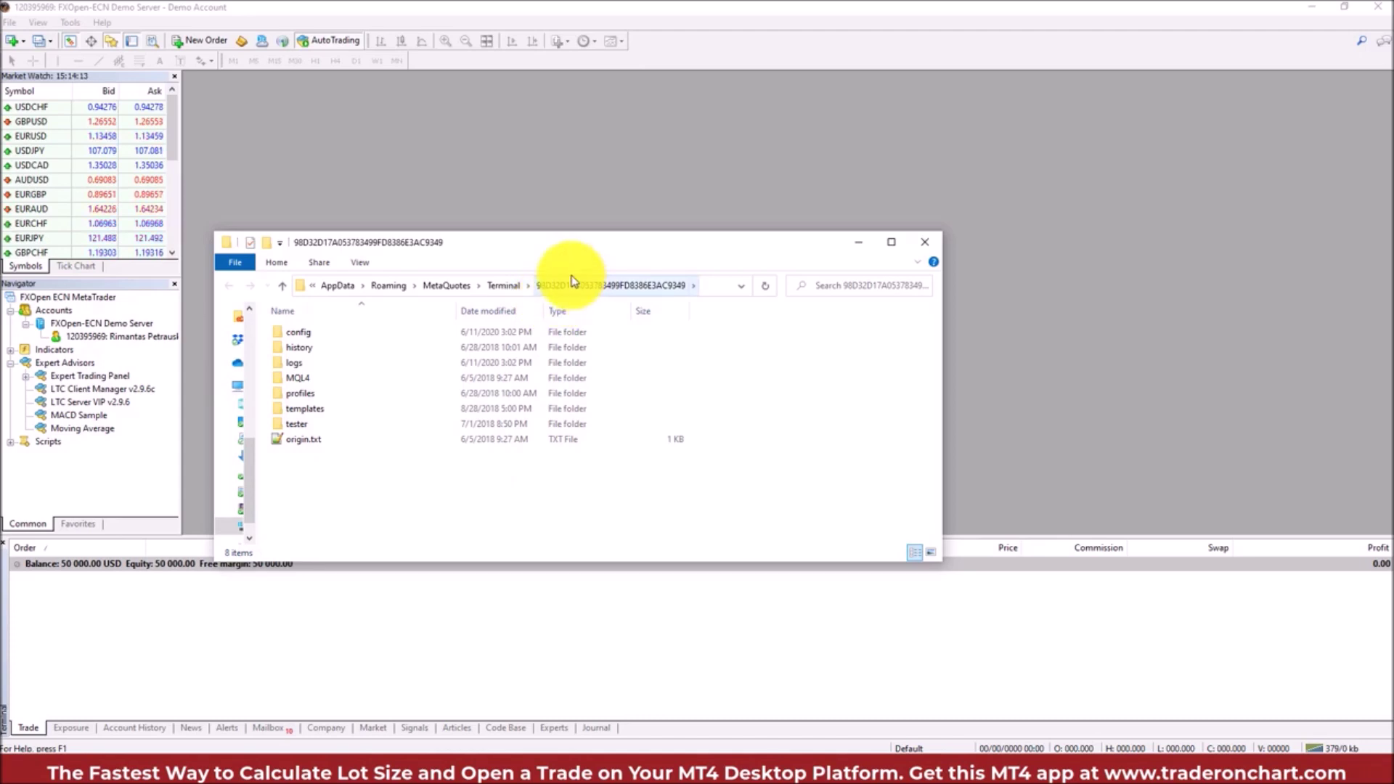
right_click(301, 444)
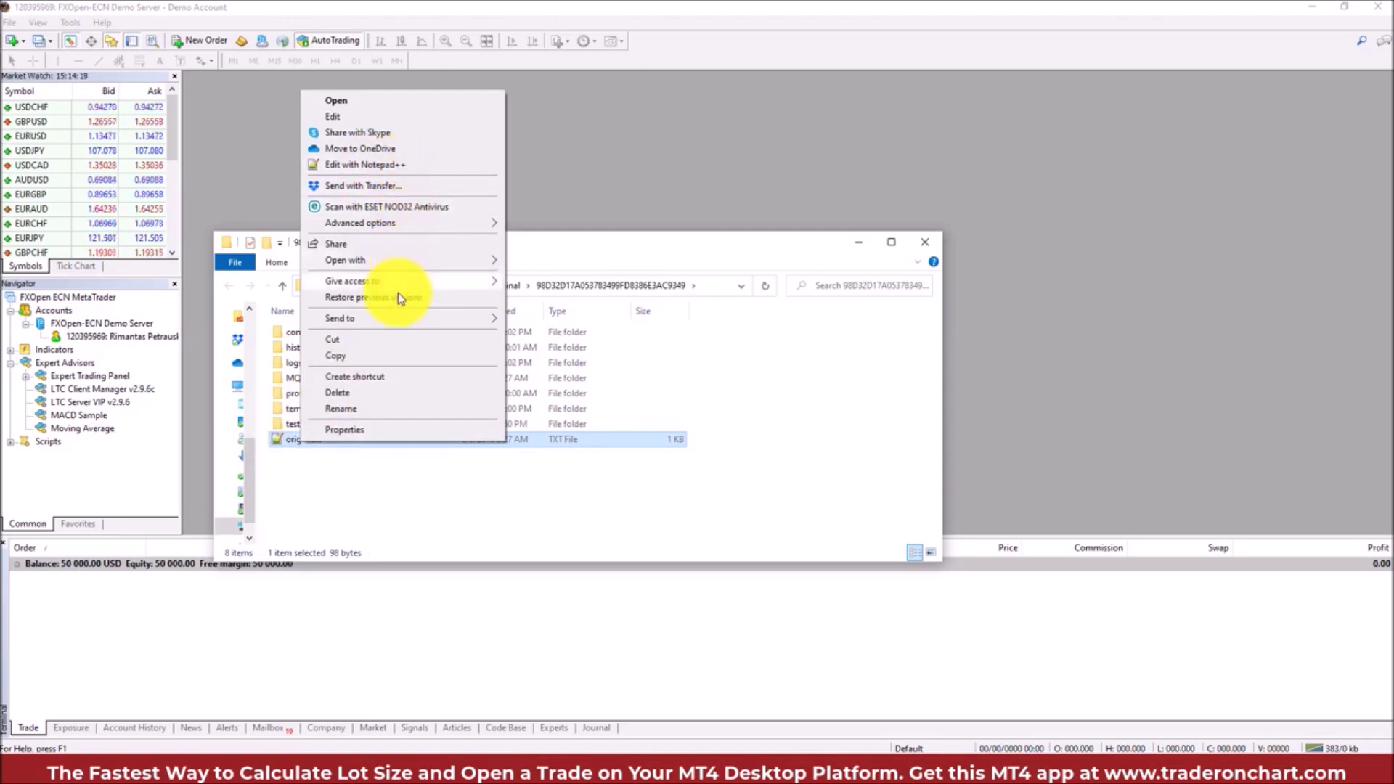
mouse_move(414, 260)
left_click(542, 260)
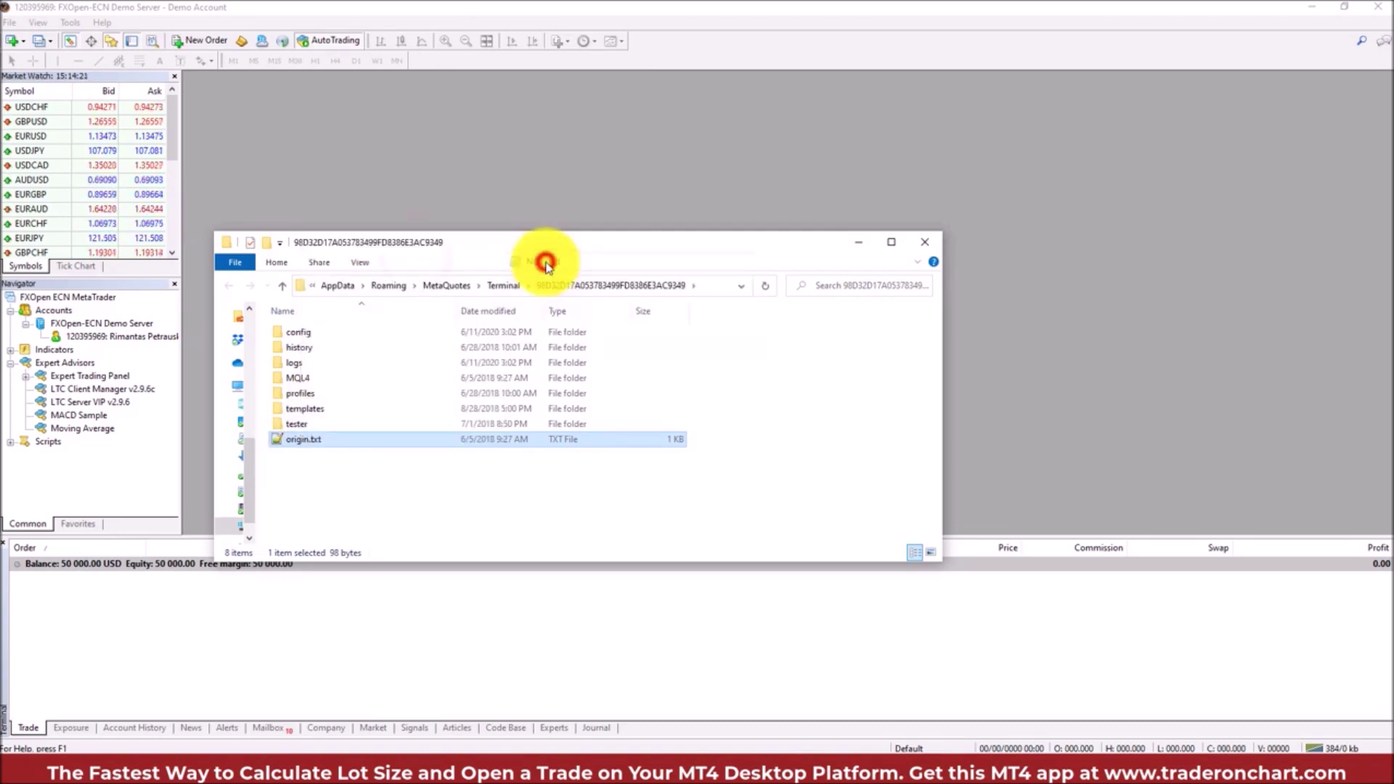
Read the terminal's installation path in origin.txt, and close the file and data folder to return to the installer
left_click_drag(340, 104, 58, 103)
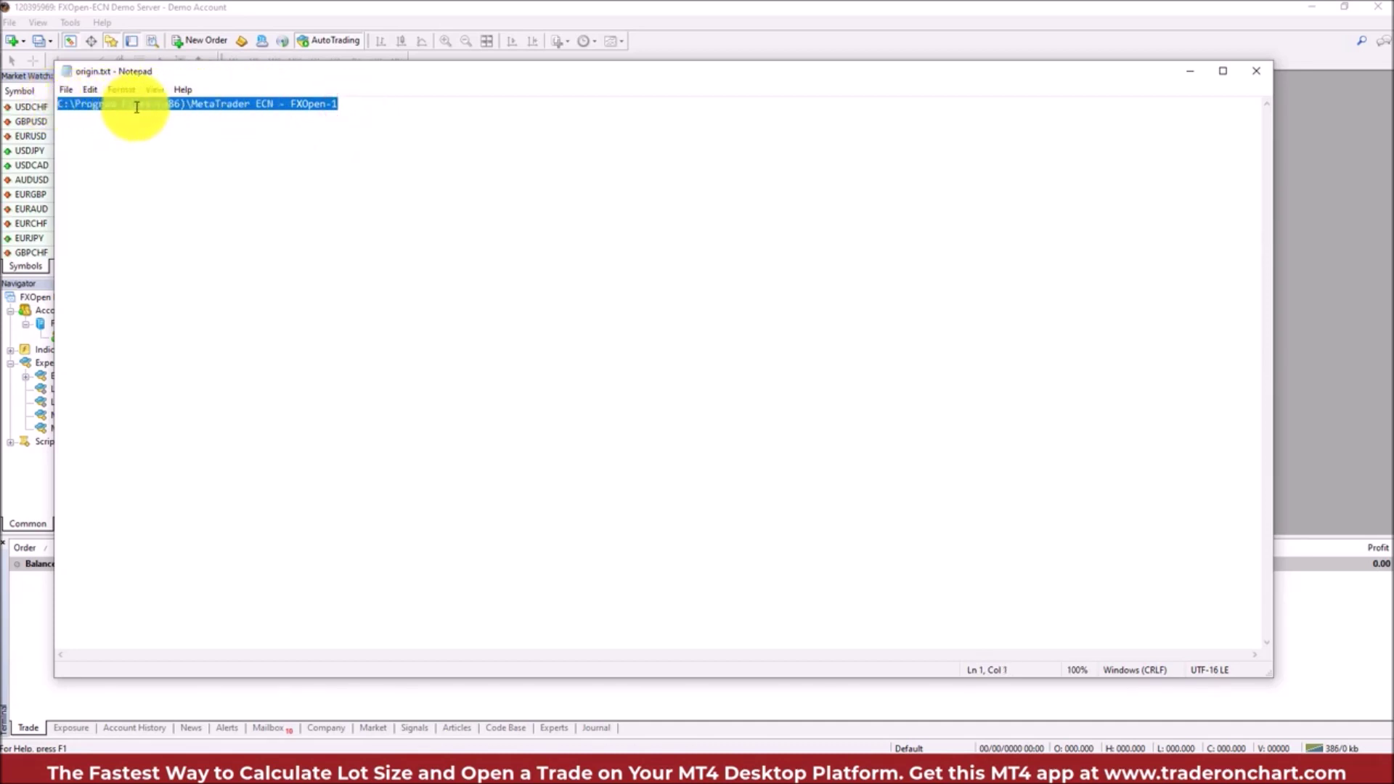
left_click_drag(72, 105, 356, 104)
left_click(356, 104)
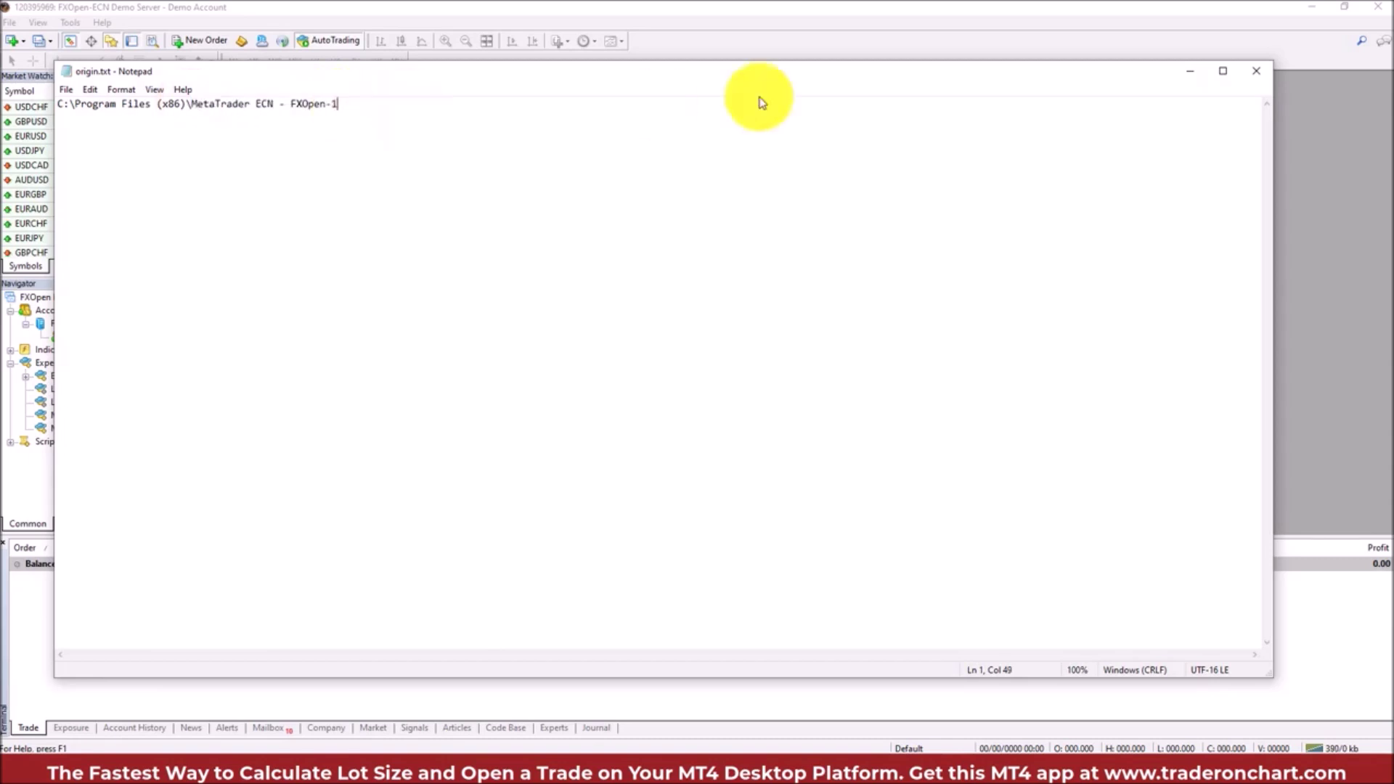
left_click(1258, 72)
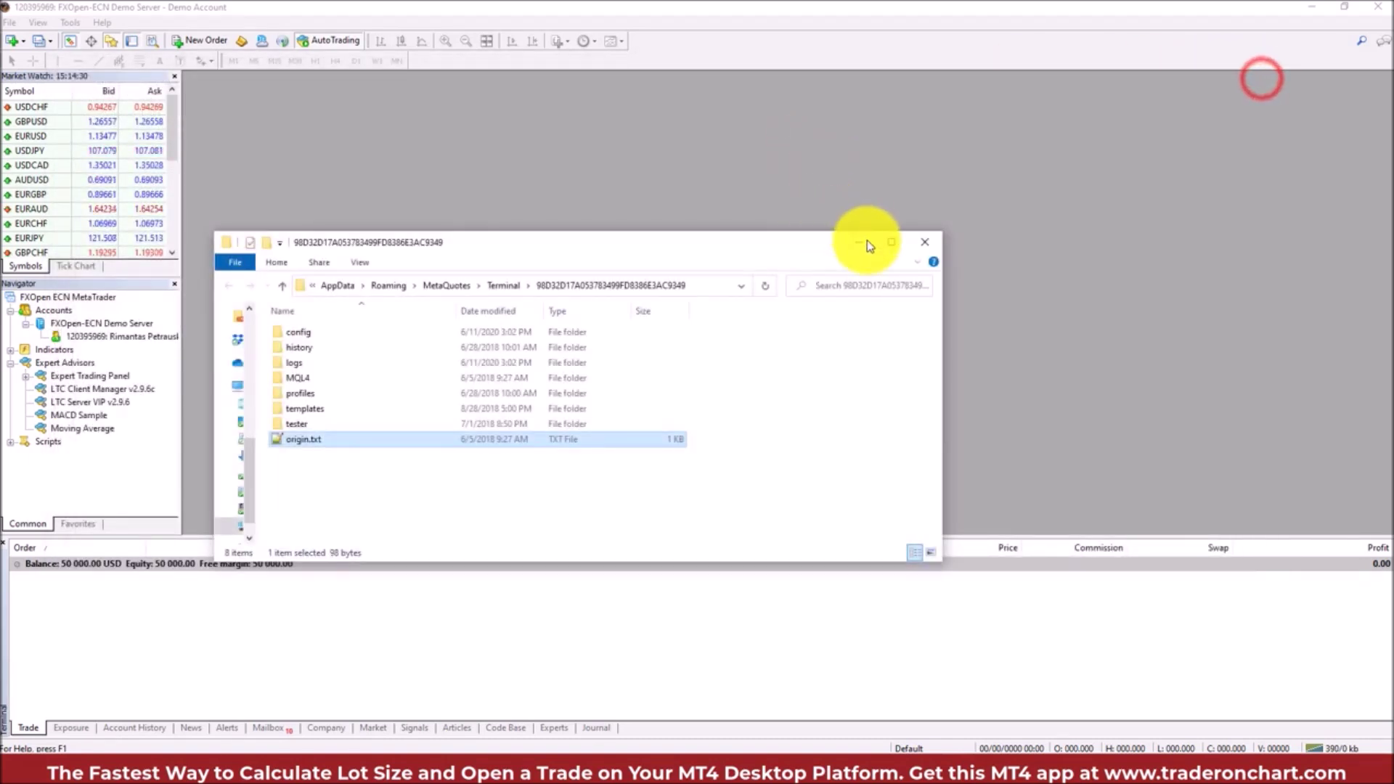
left_click(925, 242)
left_click(1312, 7)
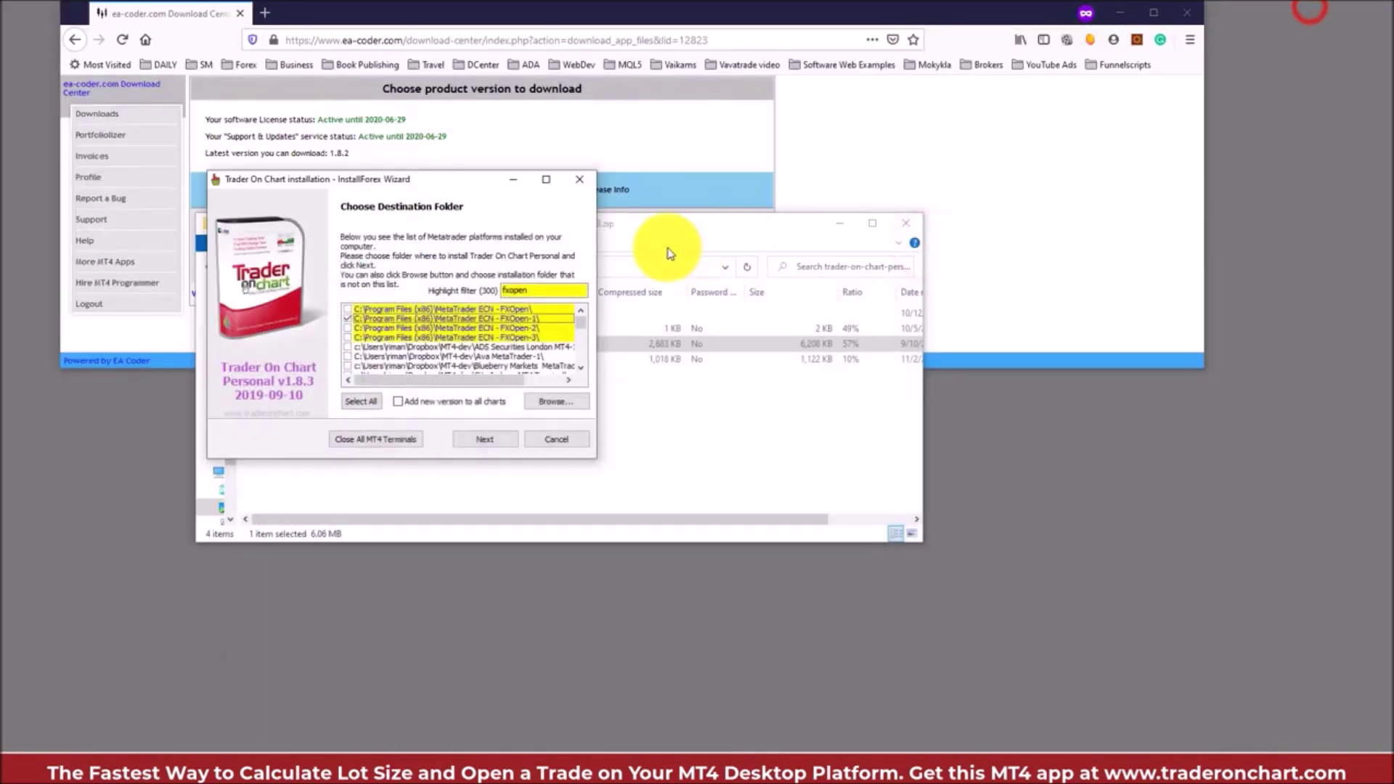
Install Trader On Chart Personal into the selected FXOpen-1 platform and review the list of extracted files
left_click(350, 318)
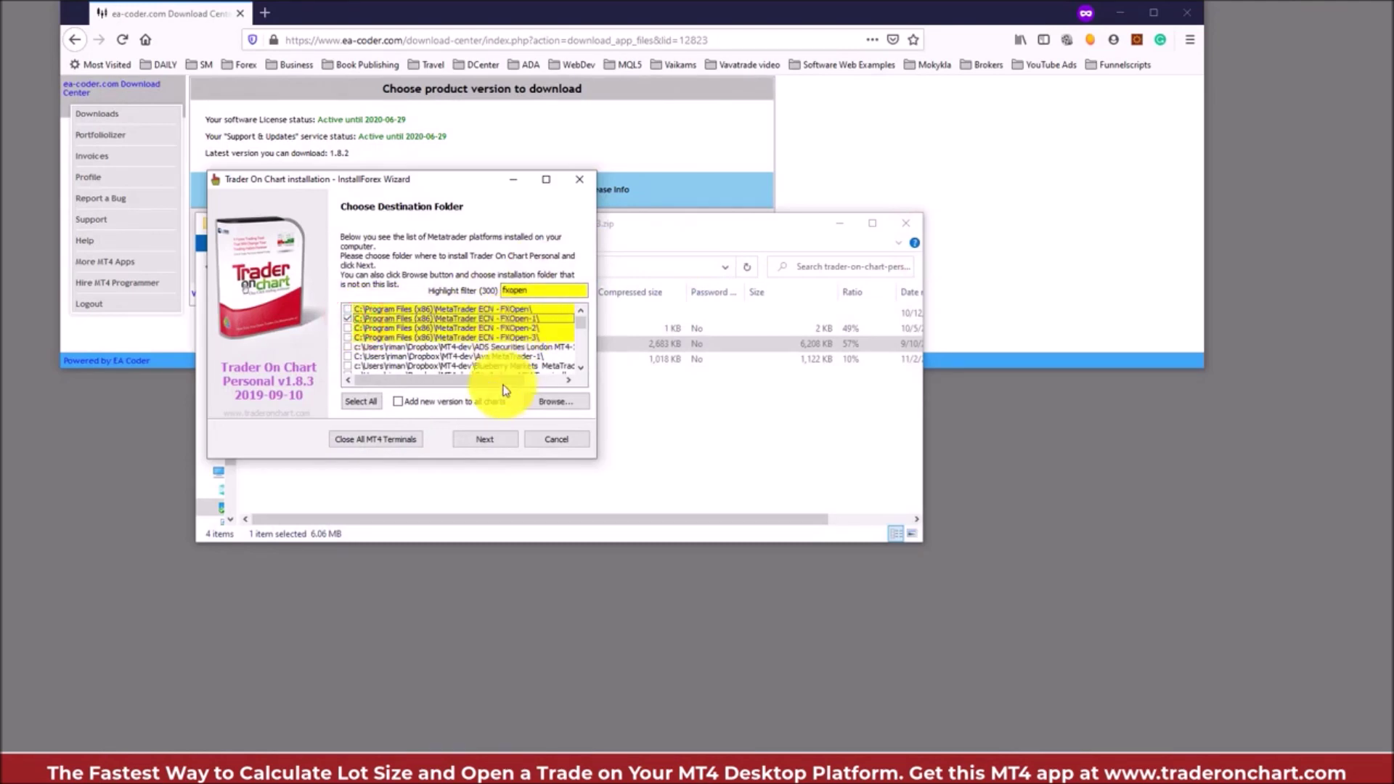
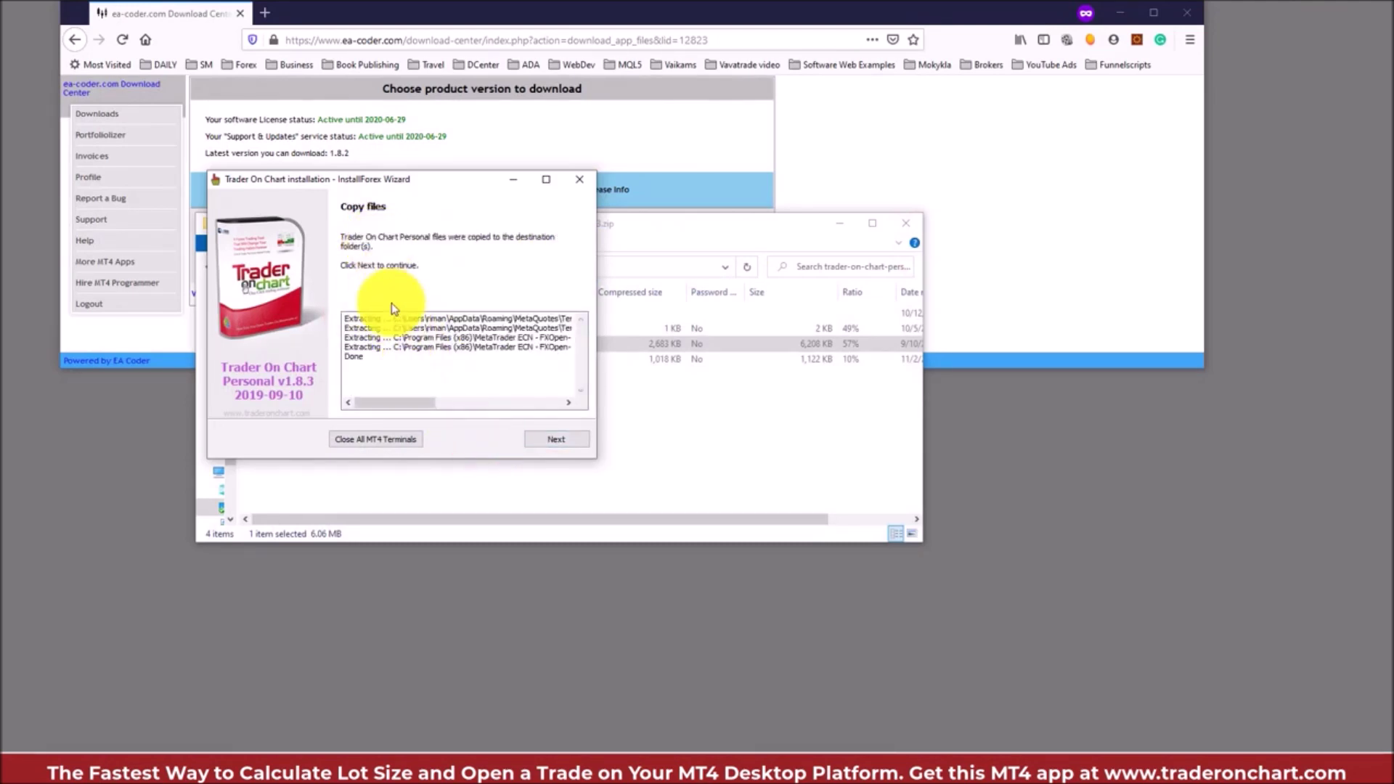
left_click_drag(367, 358, 368, 323)
left_click(366, 327)
double_click(354, 357)
left_click(537, 443)
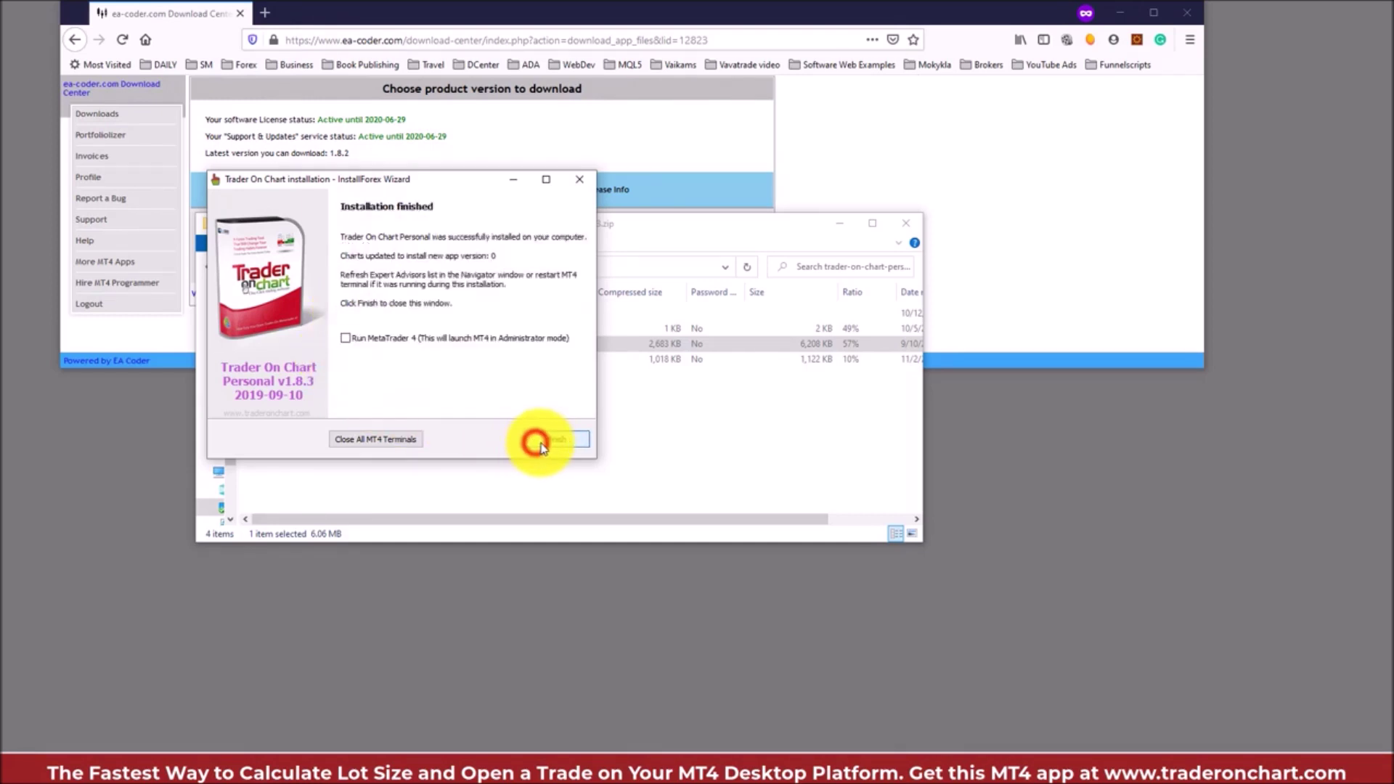
Finish the installation wizard with the option to run MetaTrader 4 left off
left_click(364, 340)
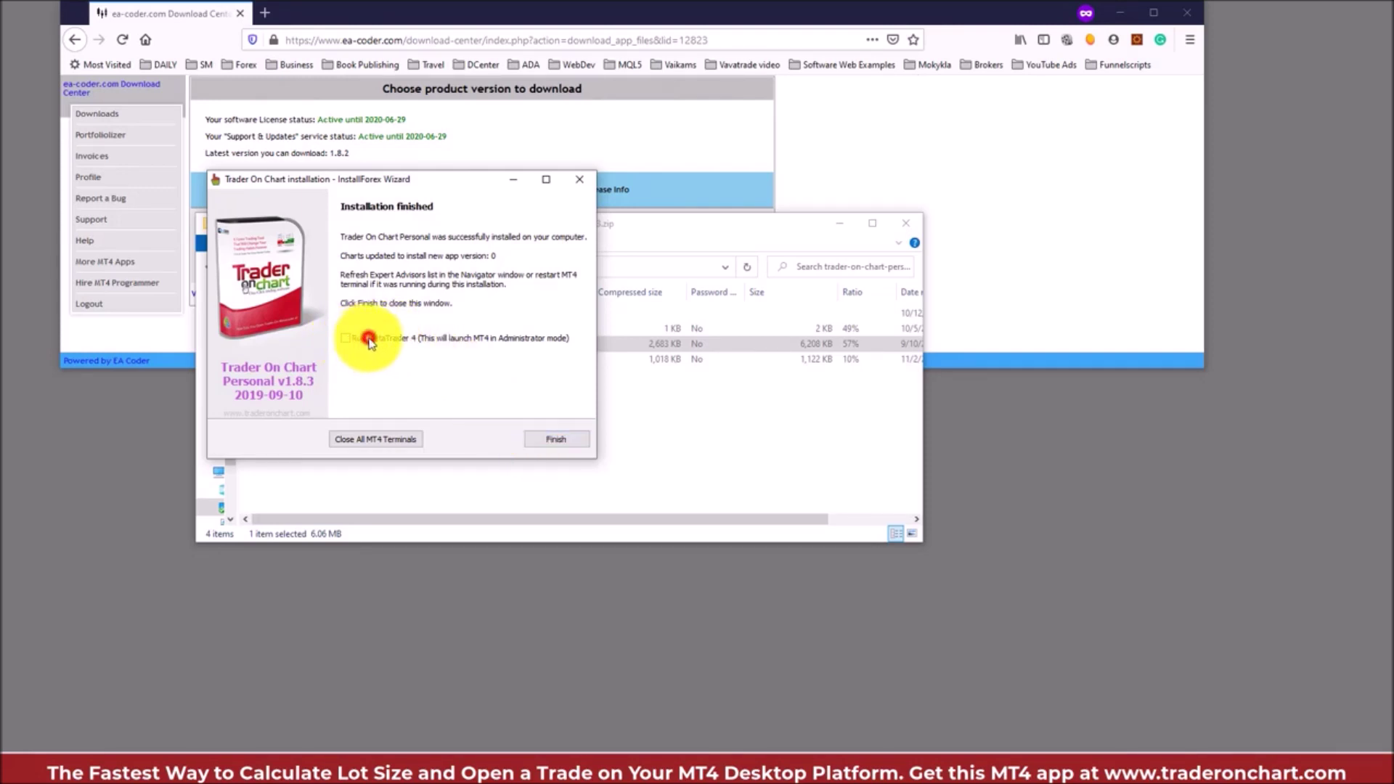
left_click(405, 342)
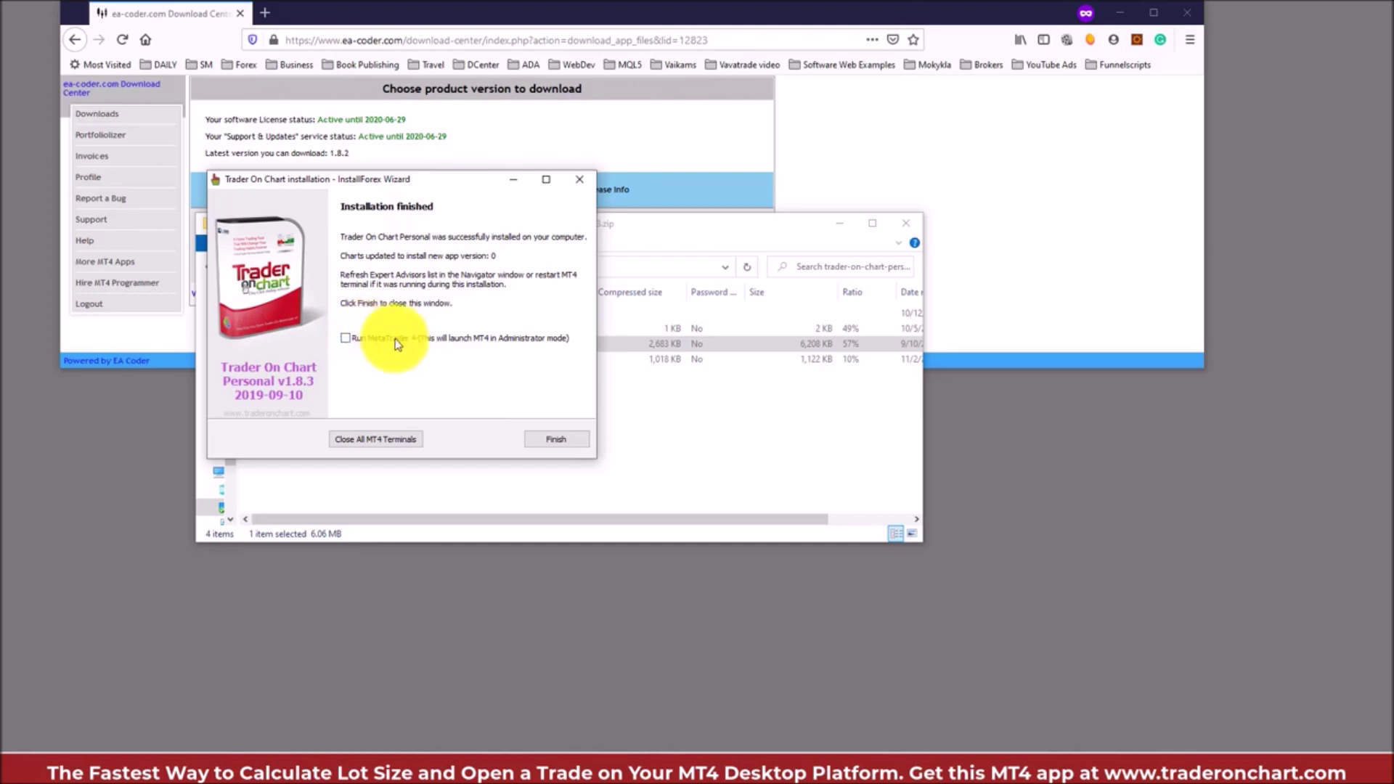
left_click(536, 441)
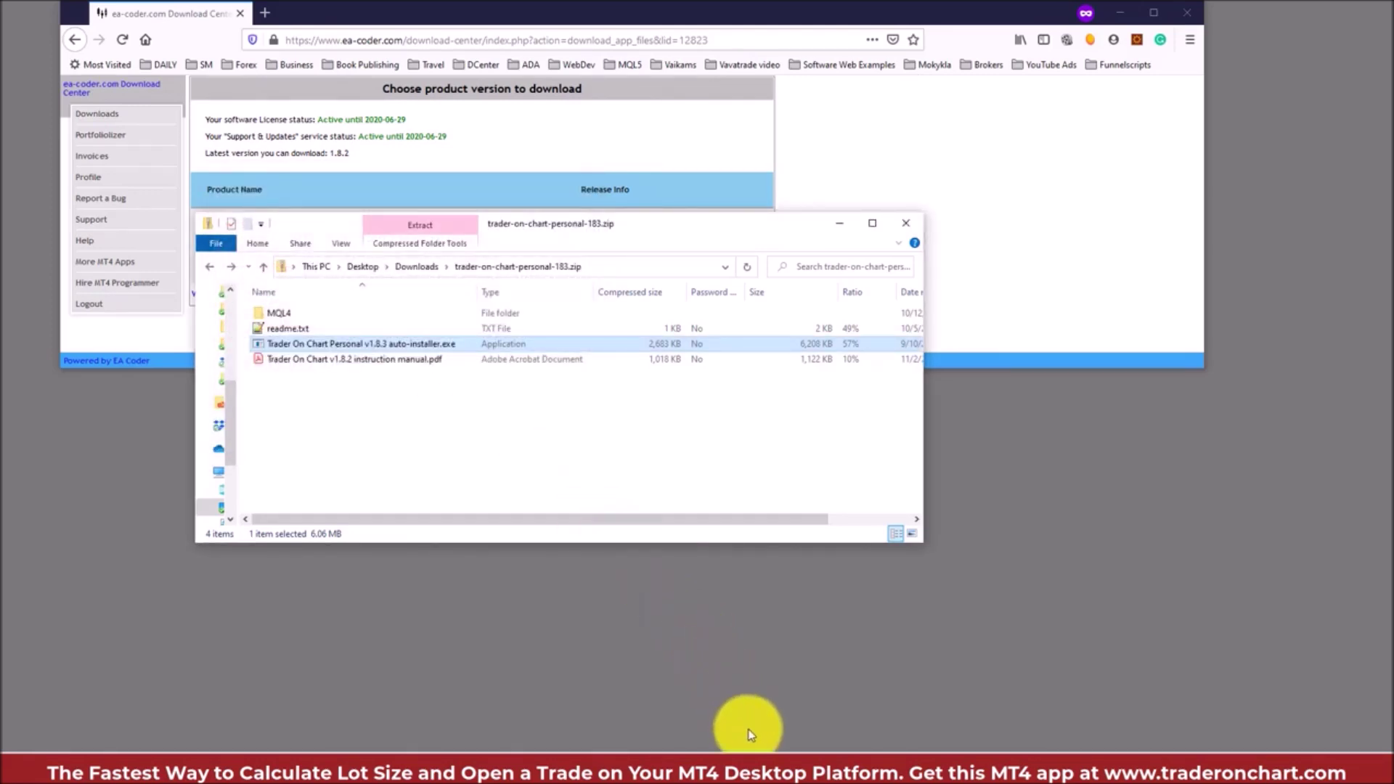
Switch to the FXOpen MetaTrader 4 terminal, and hide and show its Navigator window again
left_click(763, 768)
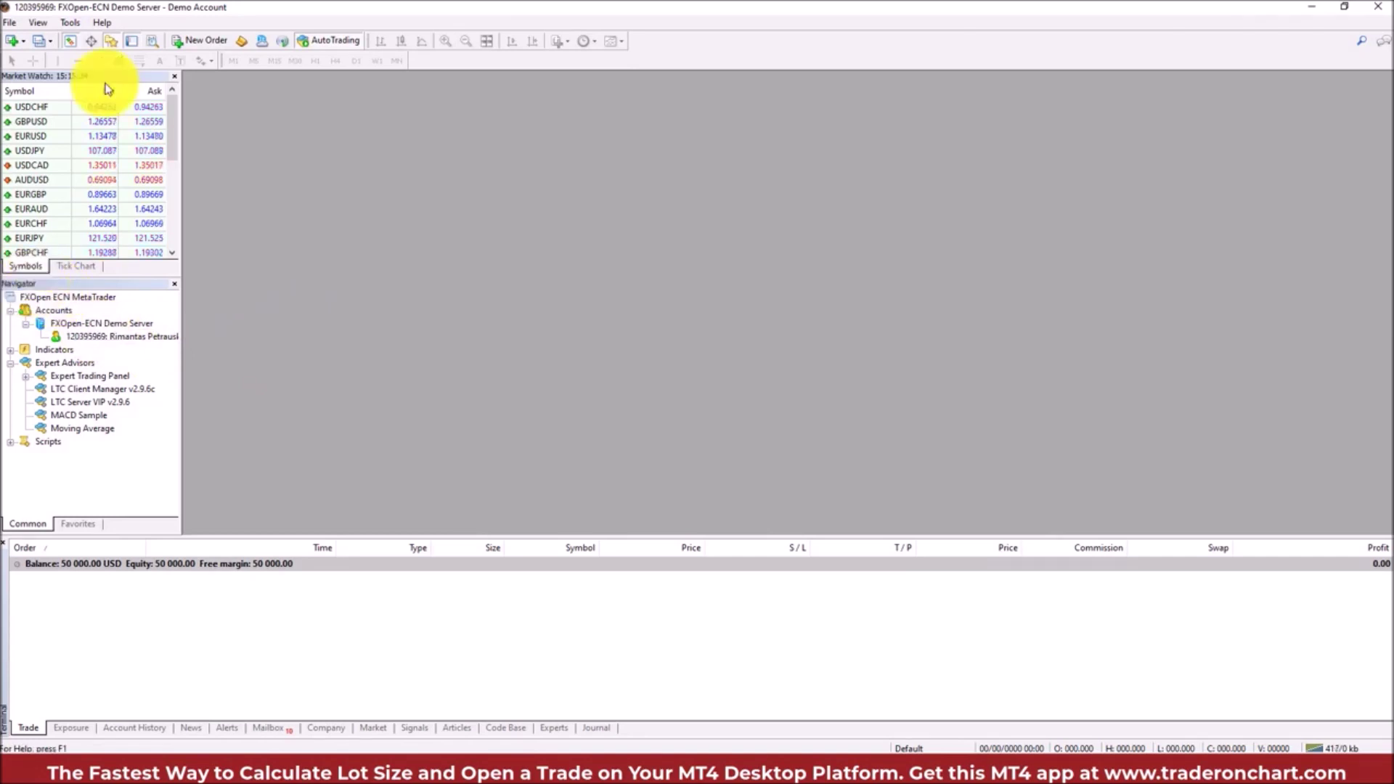
left_click(46, 24)
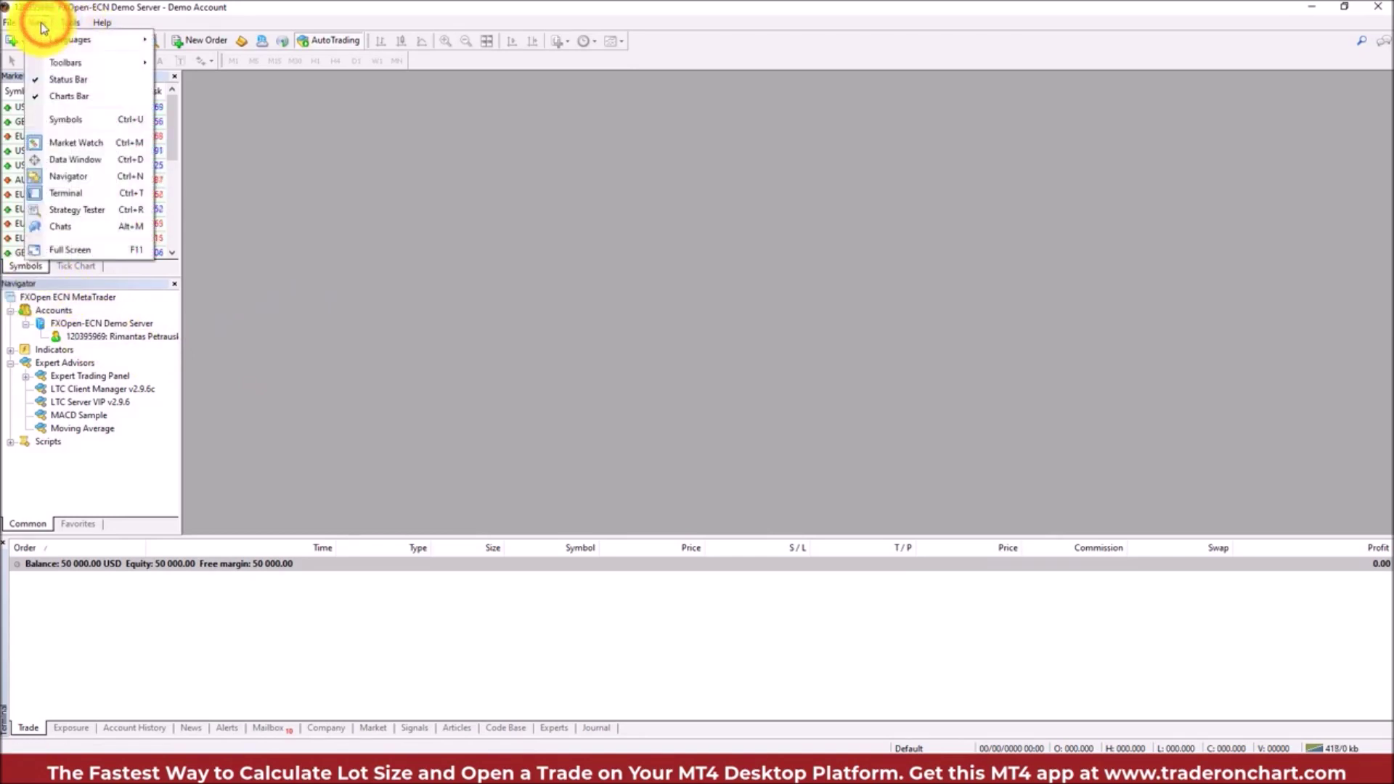
left_click(97, 178)
left_click(40, 23)
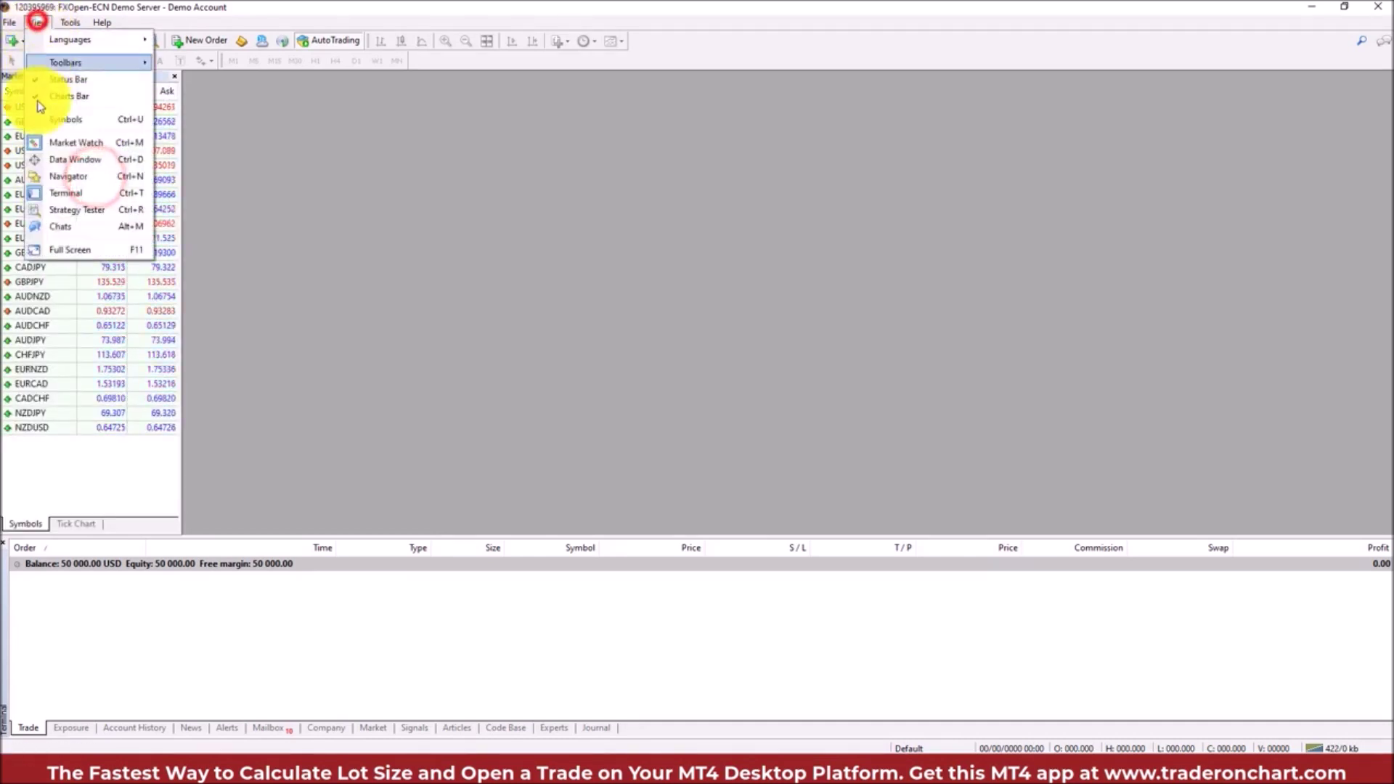
left_click(97, 179)
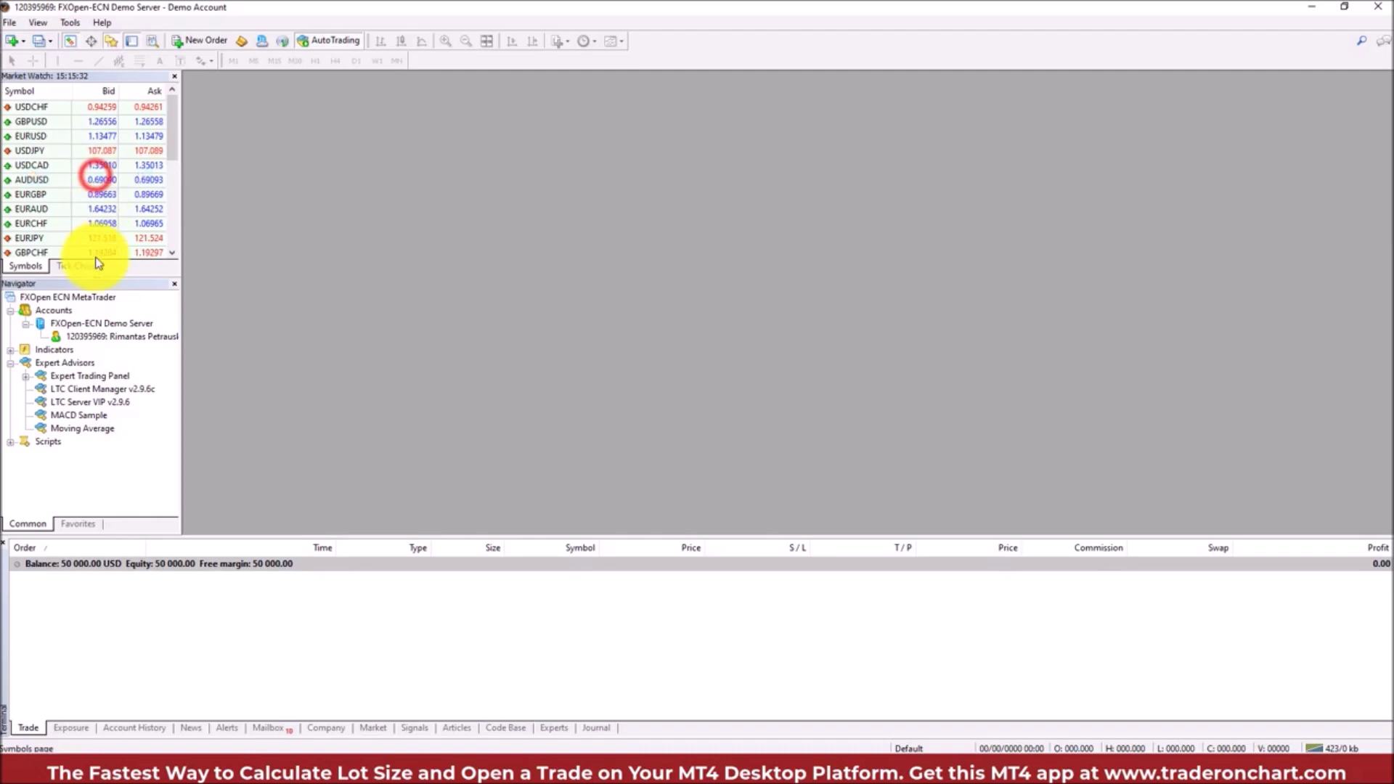
Refresh the Navigator's Expert Advisors list and select Trader On Chart Personal v1.8.3
right_click(60, 365)
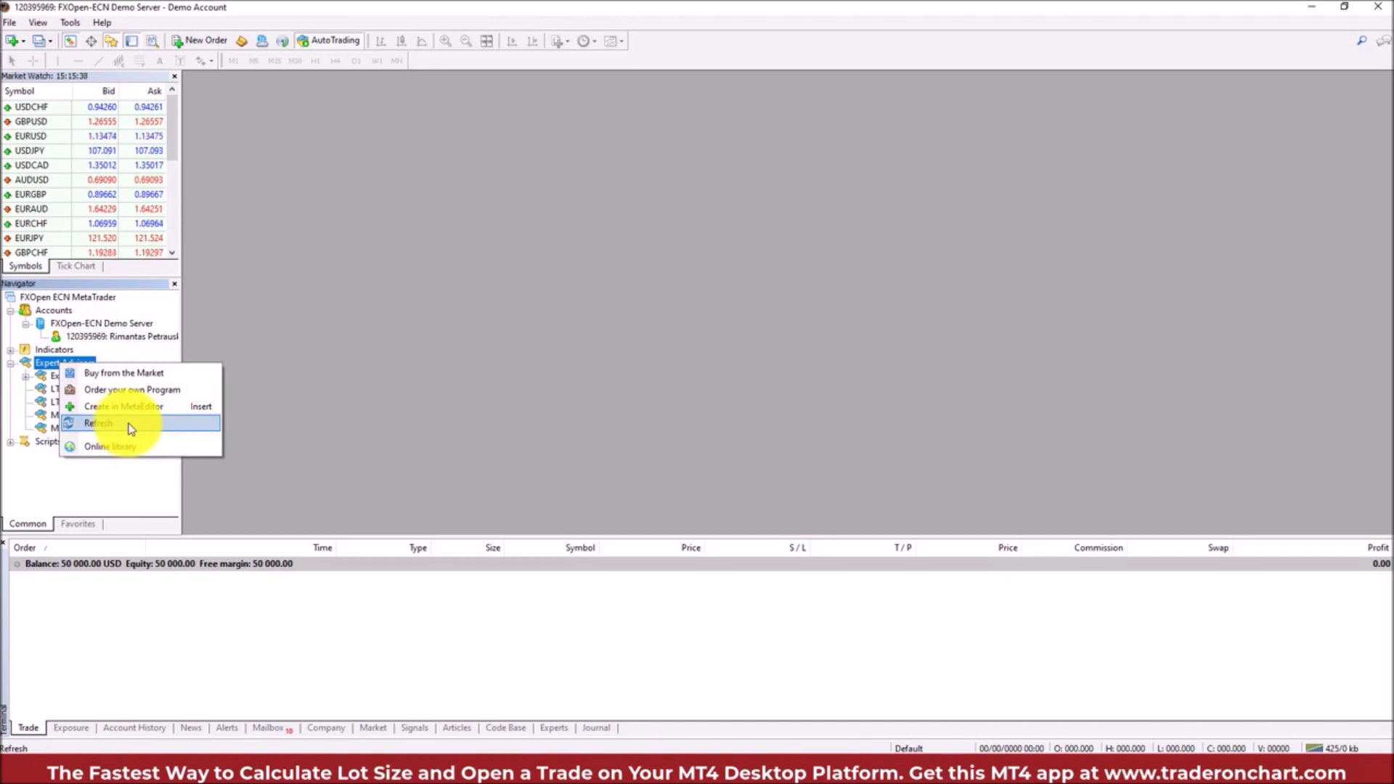
left_click(116, 464)
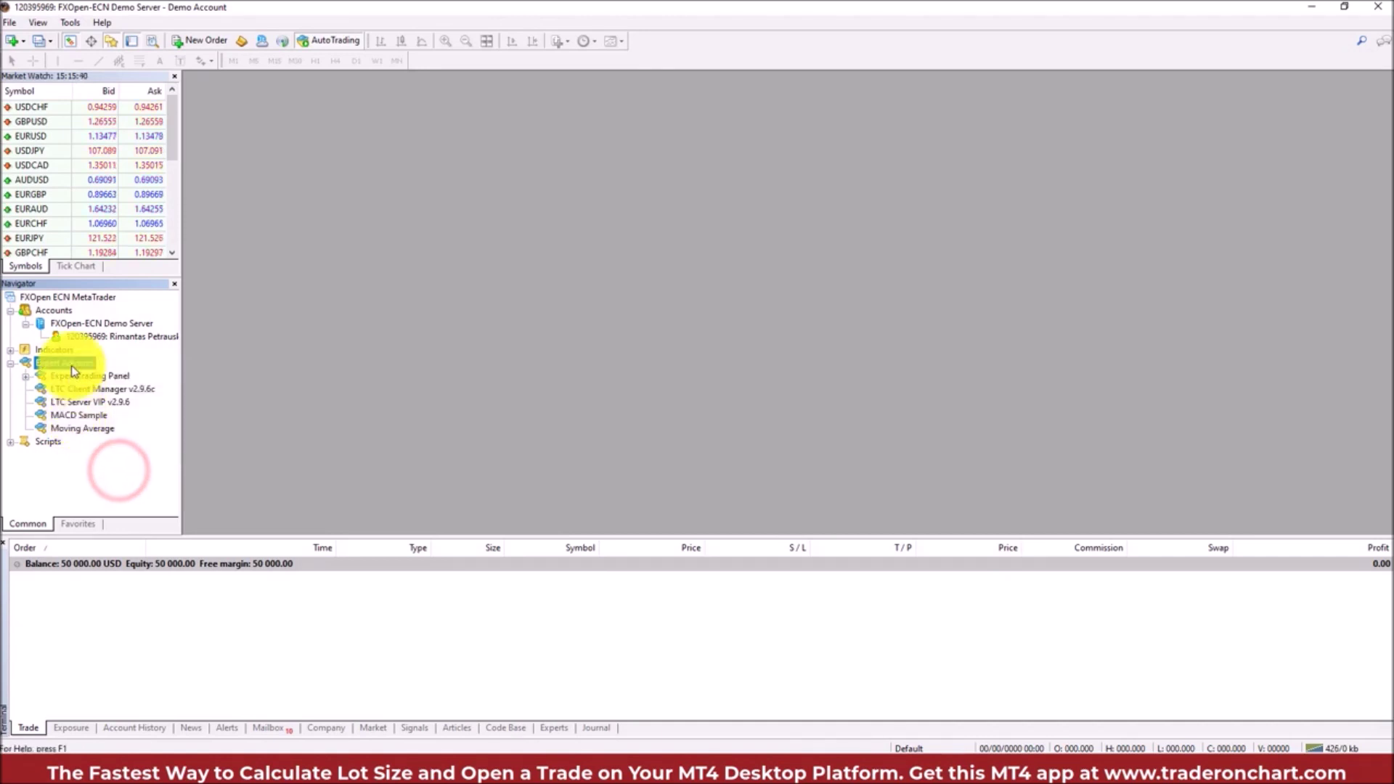
left_click(90, 430)
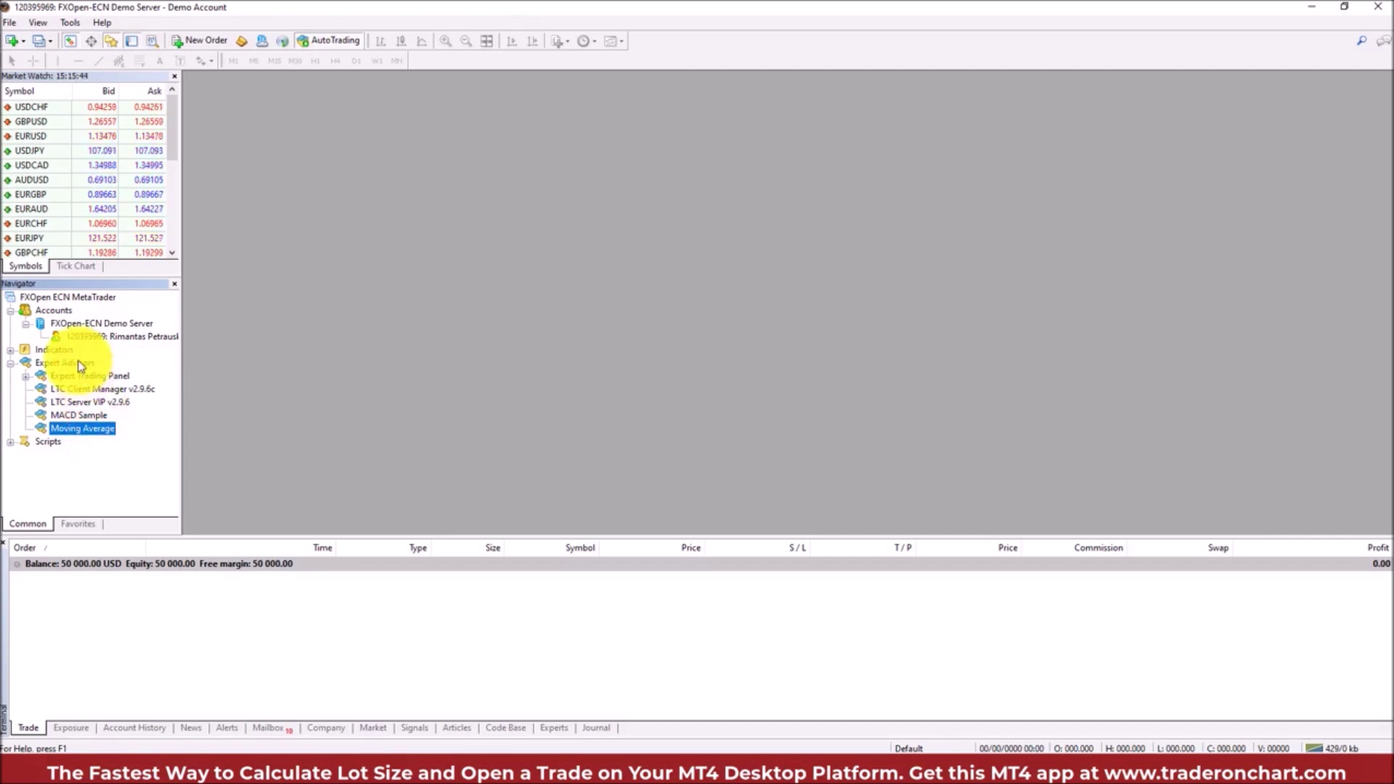
right_click(78, 362)
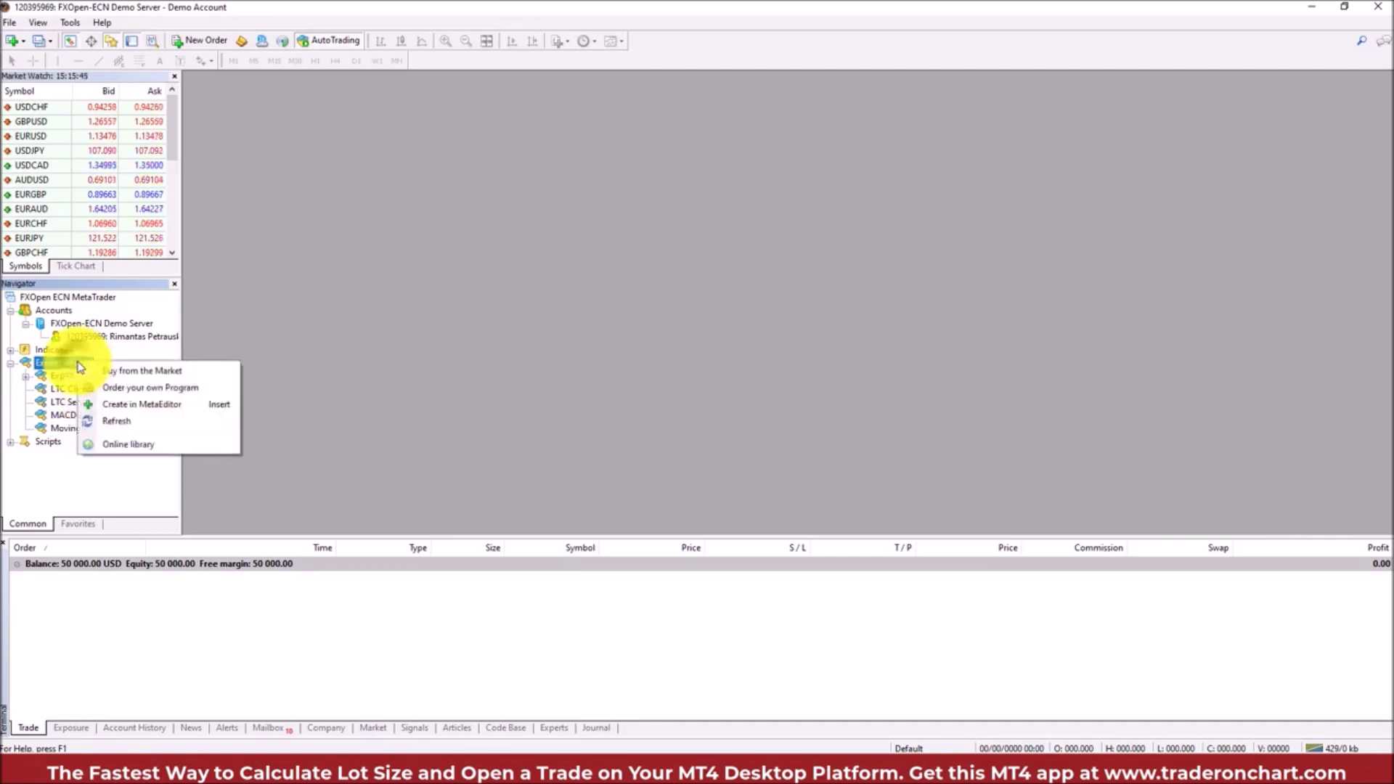
left_click(144, 423)
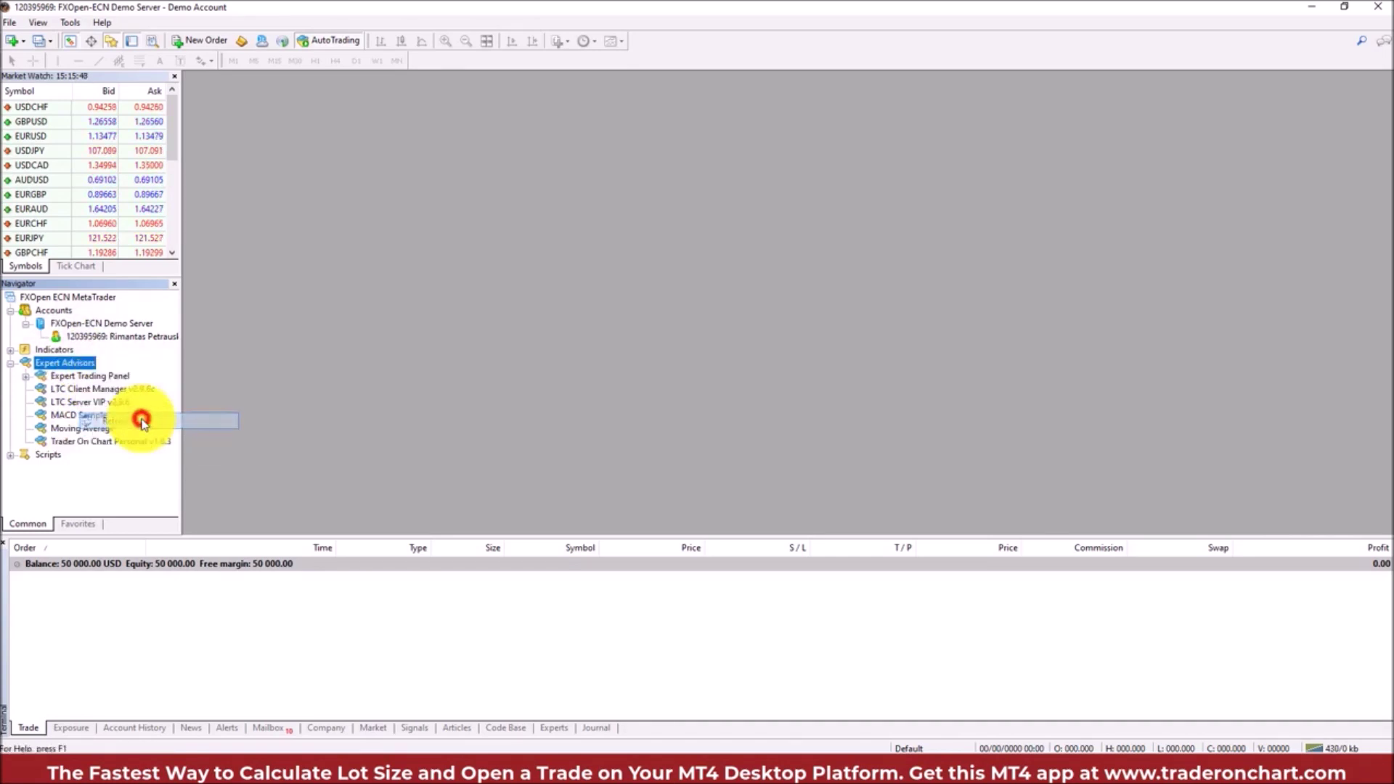
left_click(114, 441)
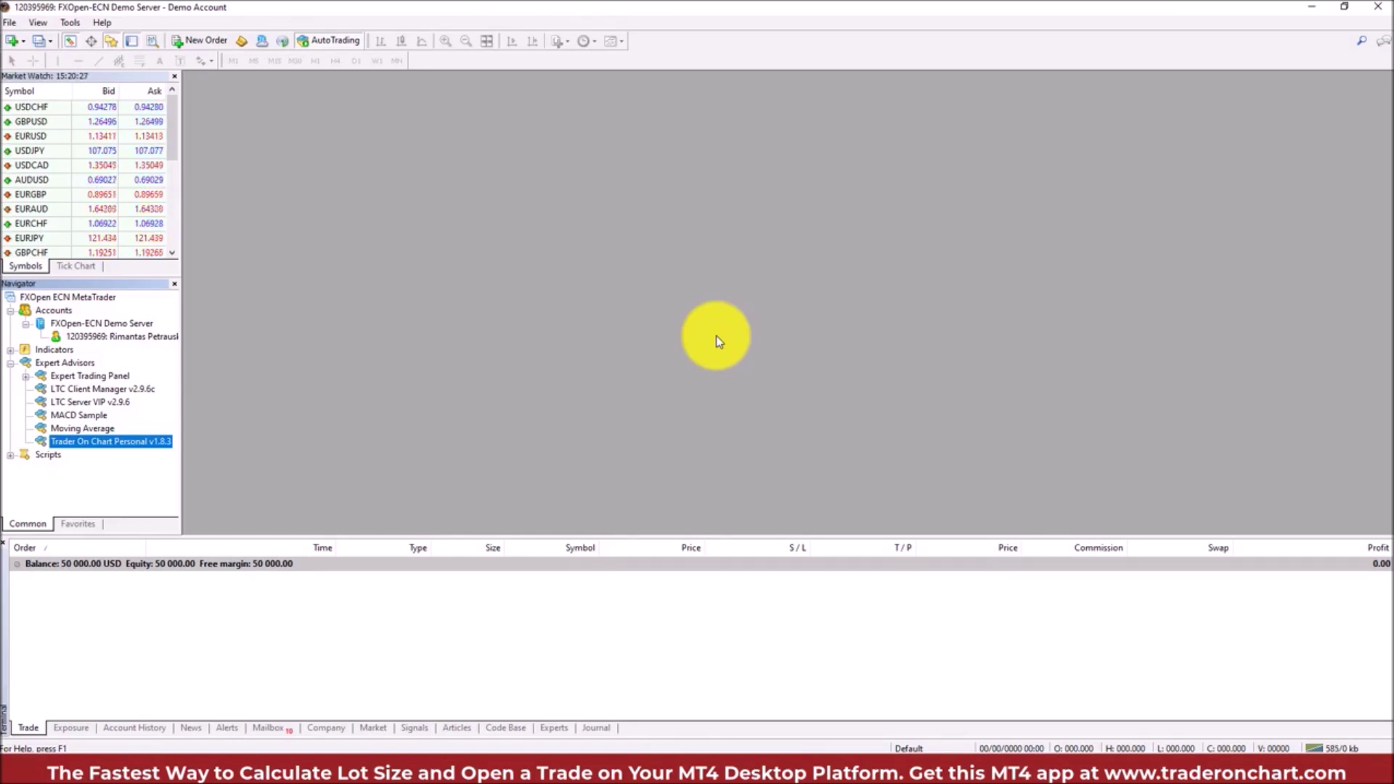
Open a EURUSD chart window from the Market Watch symbols and maximize it
right_click(65, 139)
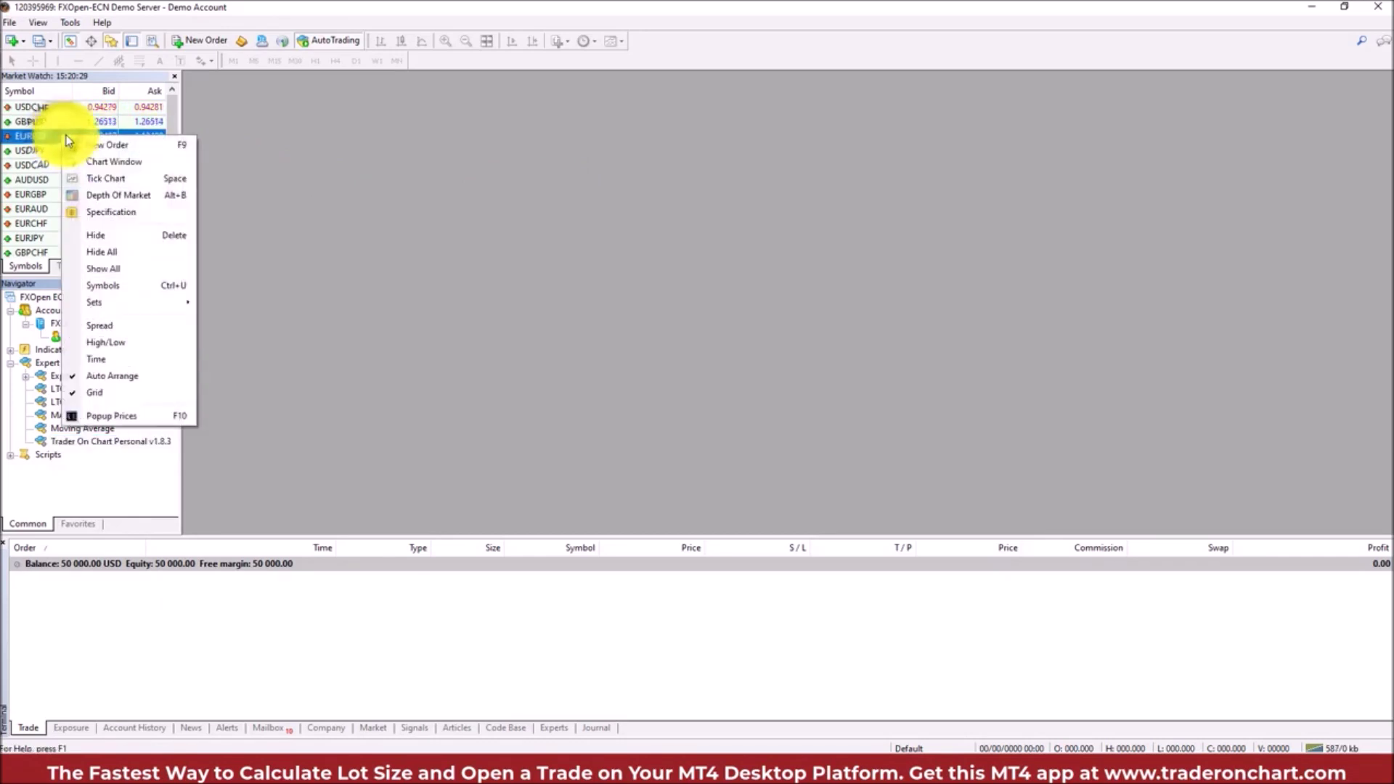
left_click(125, 161)
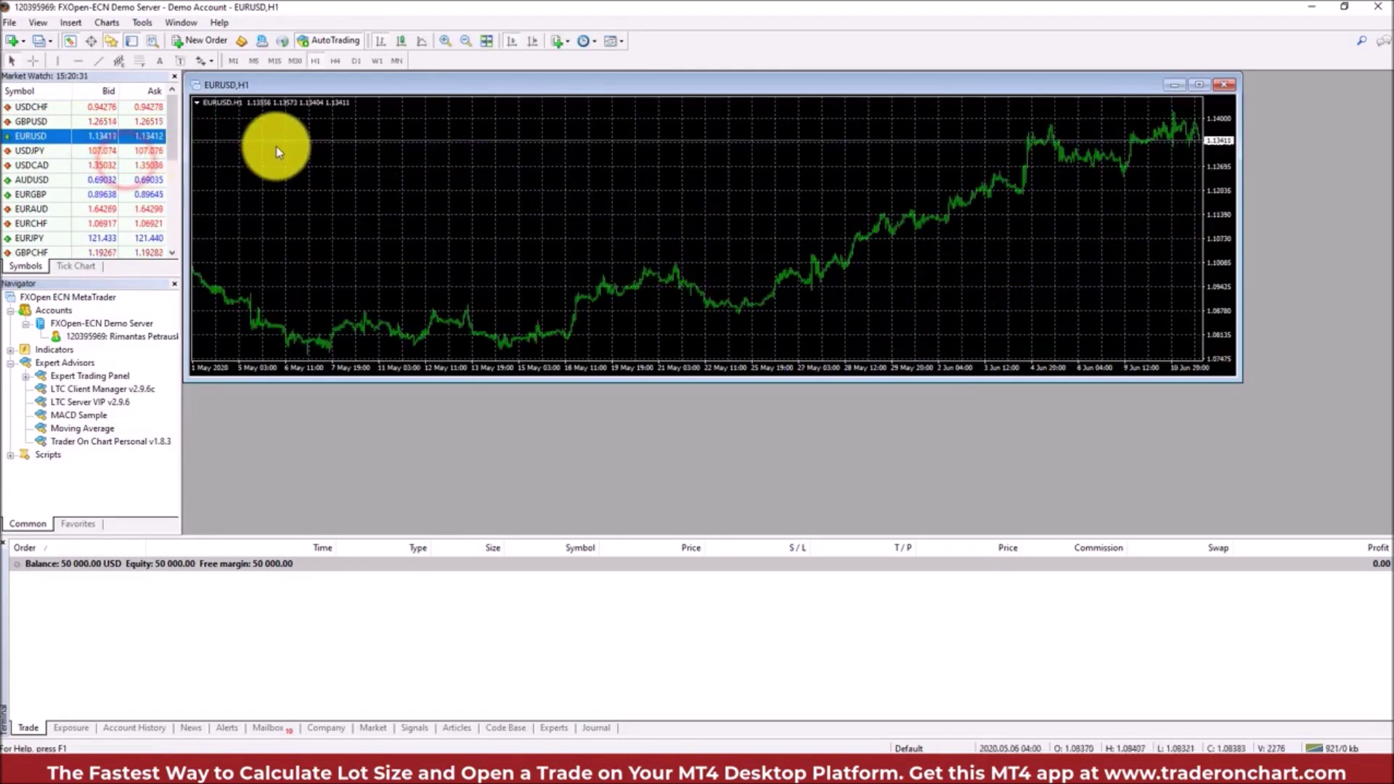
double_click(387, 85)
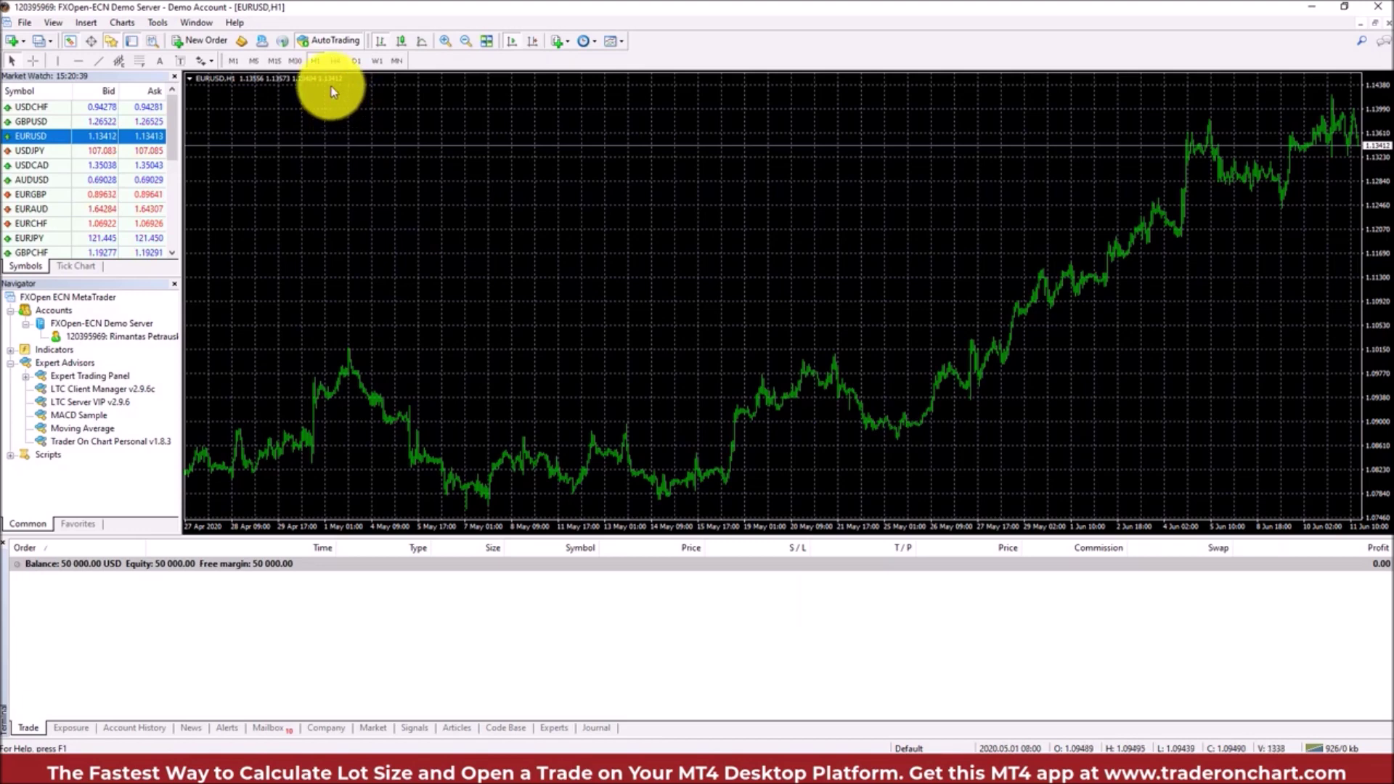
Shift the EURUSD chart away from its right edge, zoom in, and show it as candlesticks on the M1 timeframe
left_click(312, 58)
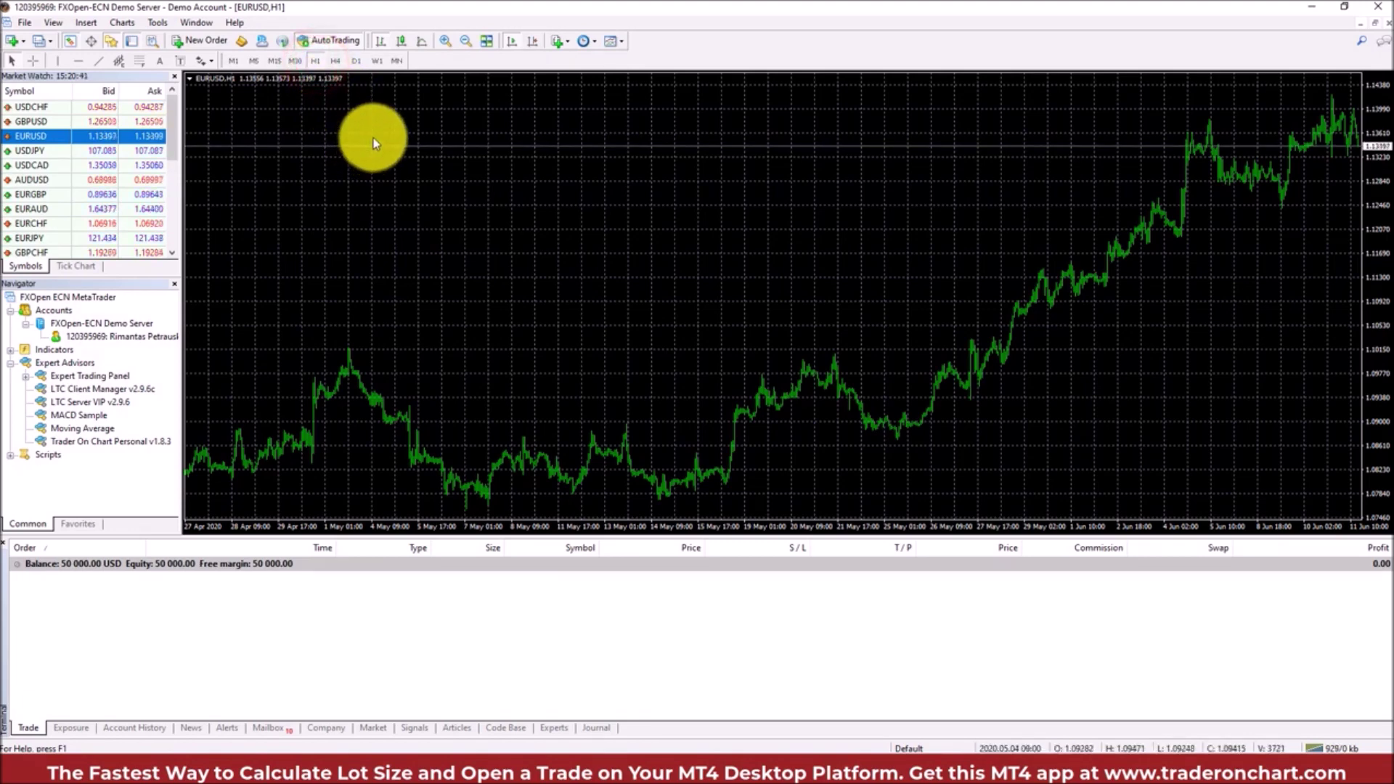
left_click(531, 41)
left_click(447, 42)
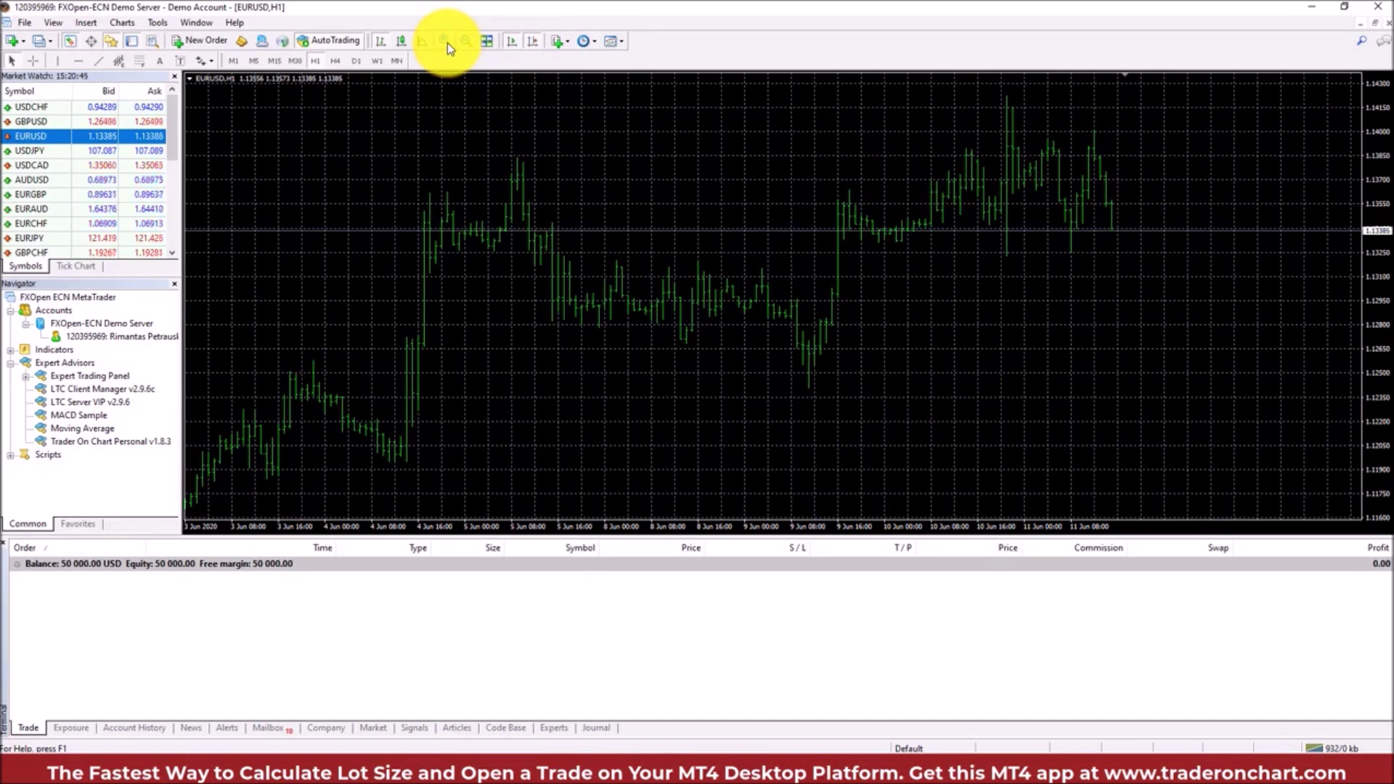
left_click(401, 40)
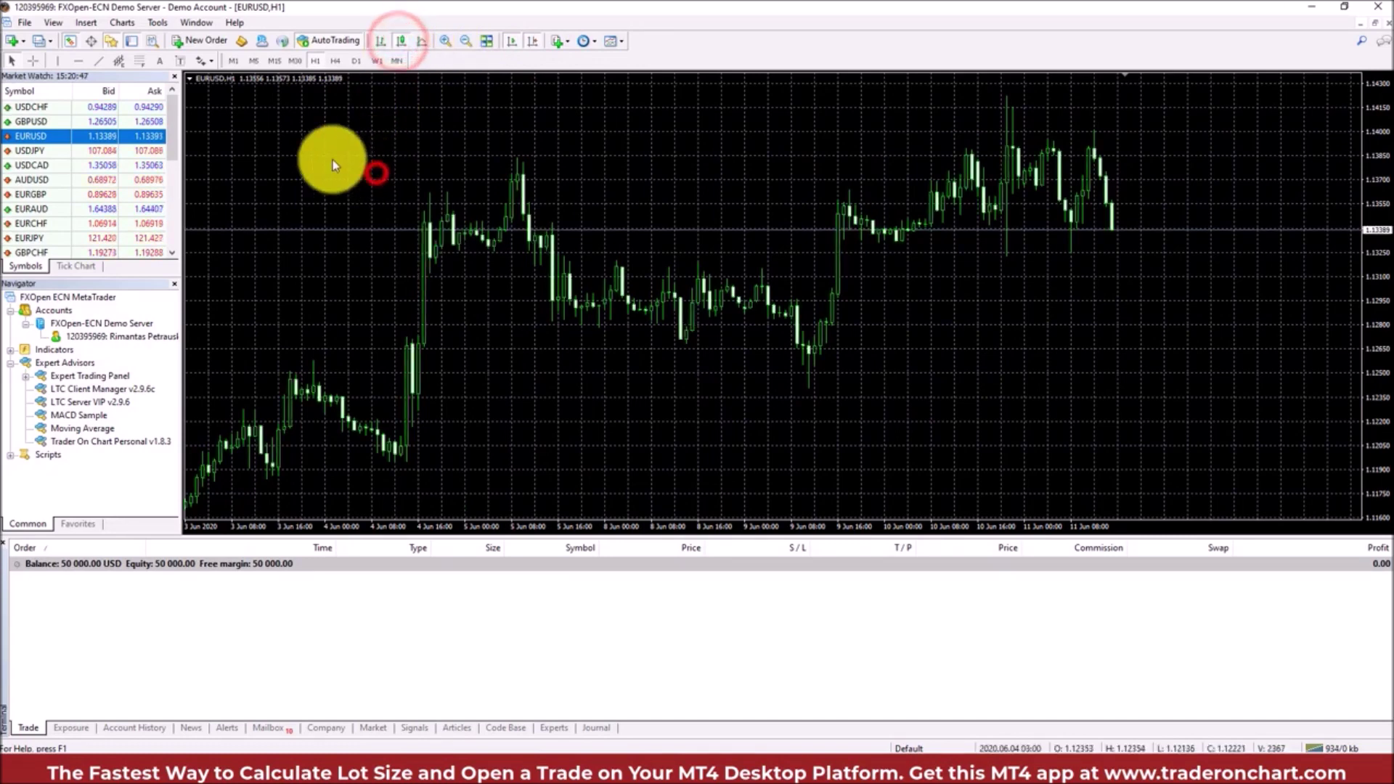
left_click(242, 62)
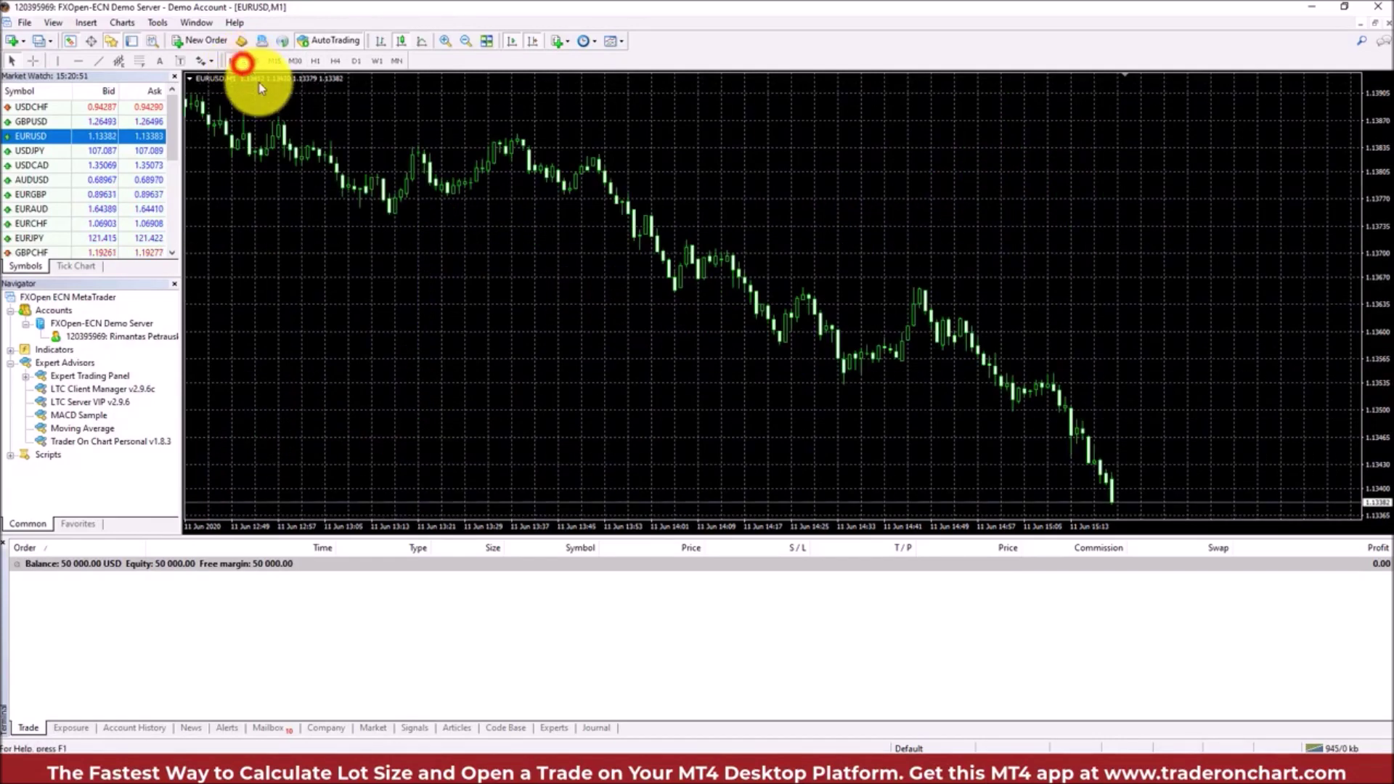
left_click(440, 243)
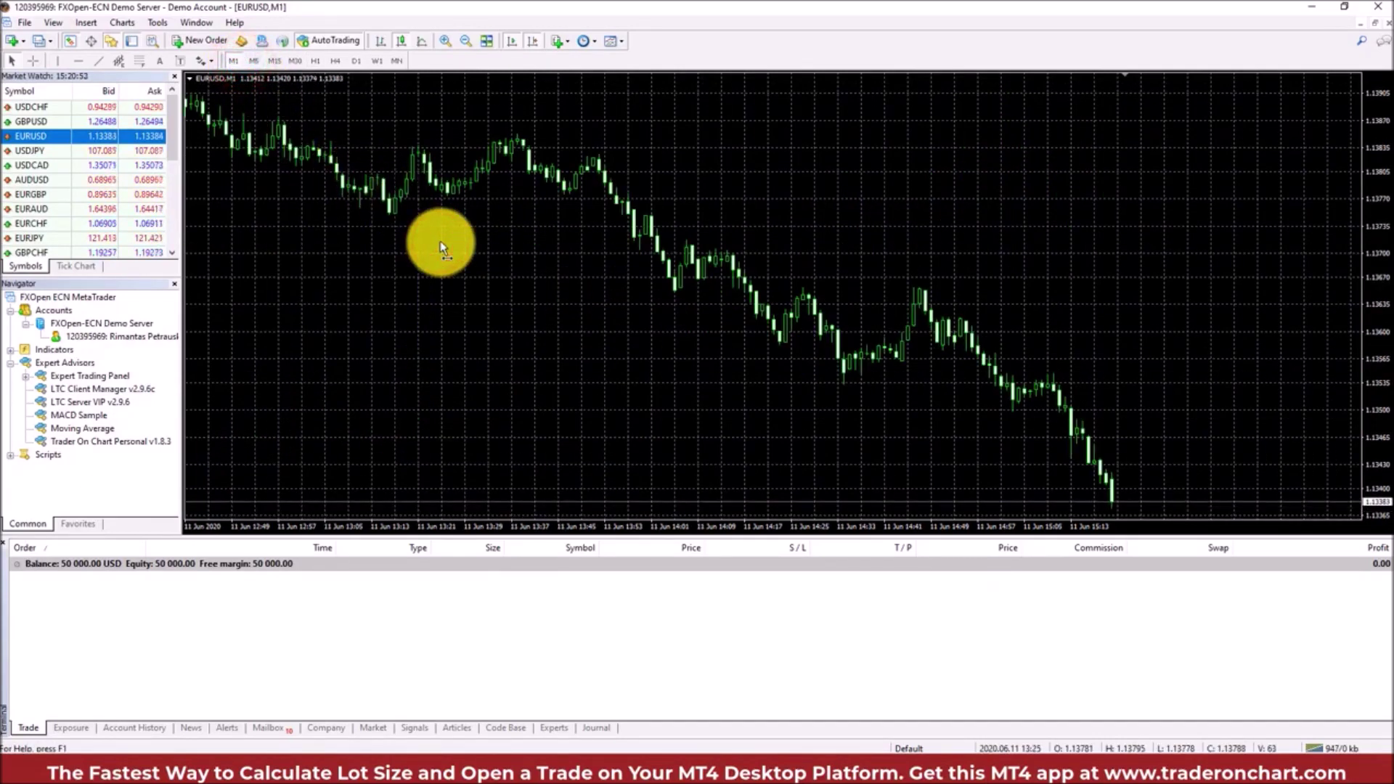
left_click(375, 217)
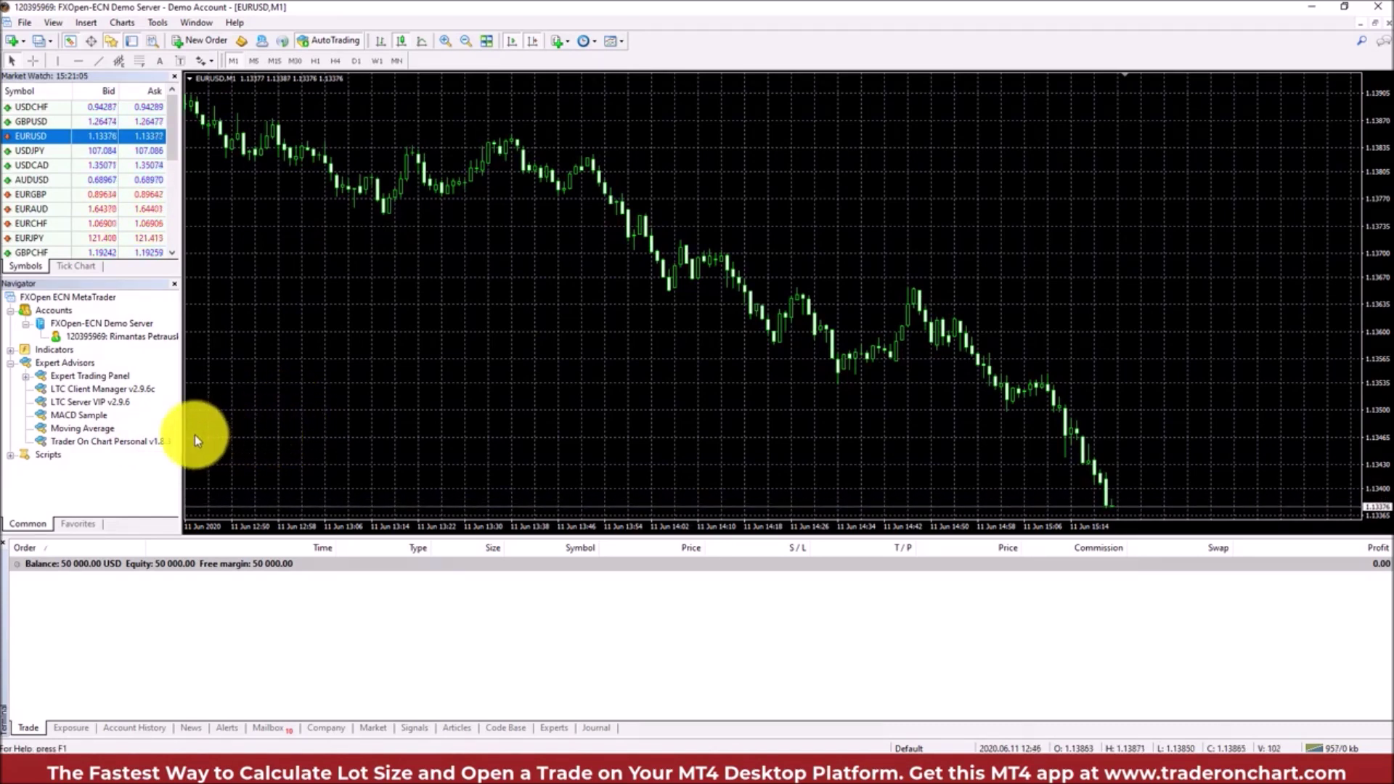
Attach Trader On Chart Personal v1.8.3 to the EURUSD chart and select LicenseKey among its input parameters
right_click(112, 444)
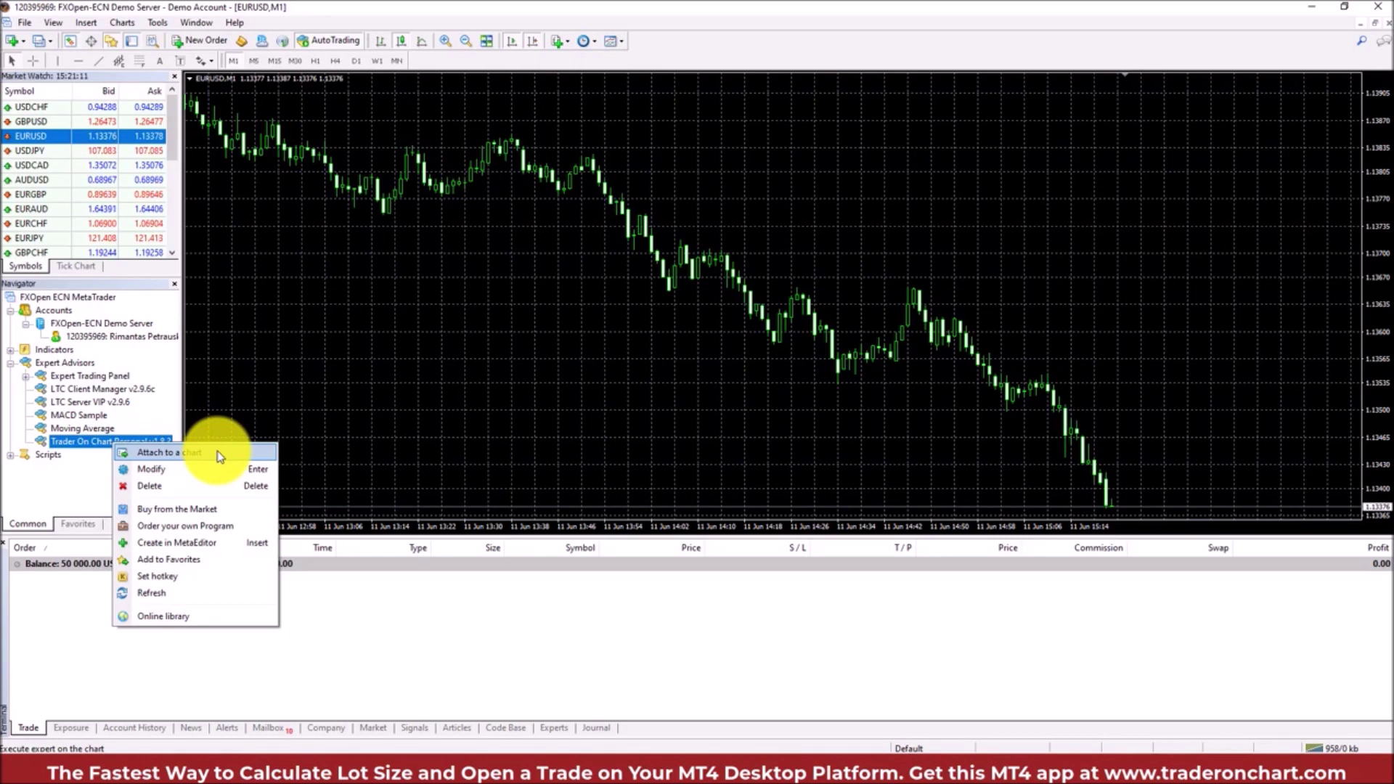
left_click(88, 448)
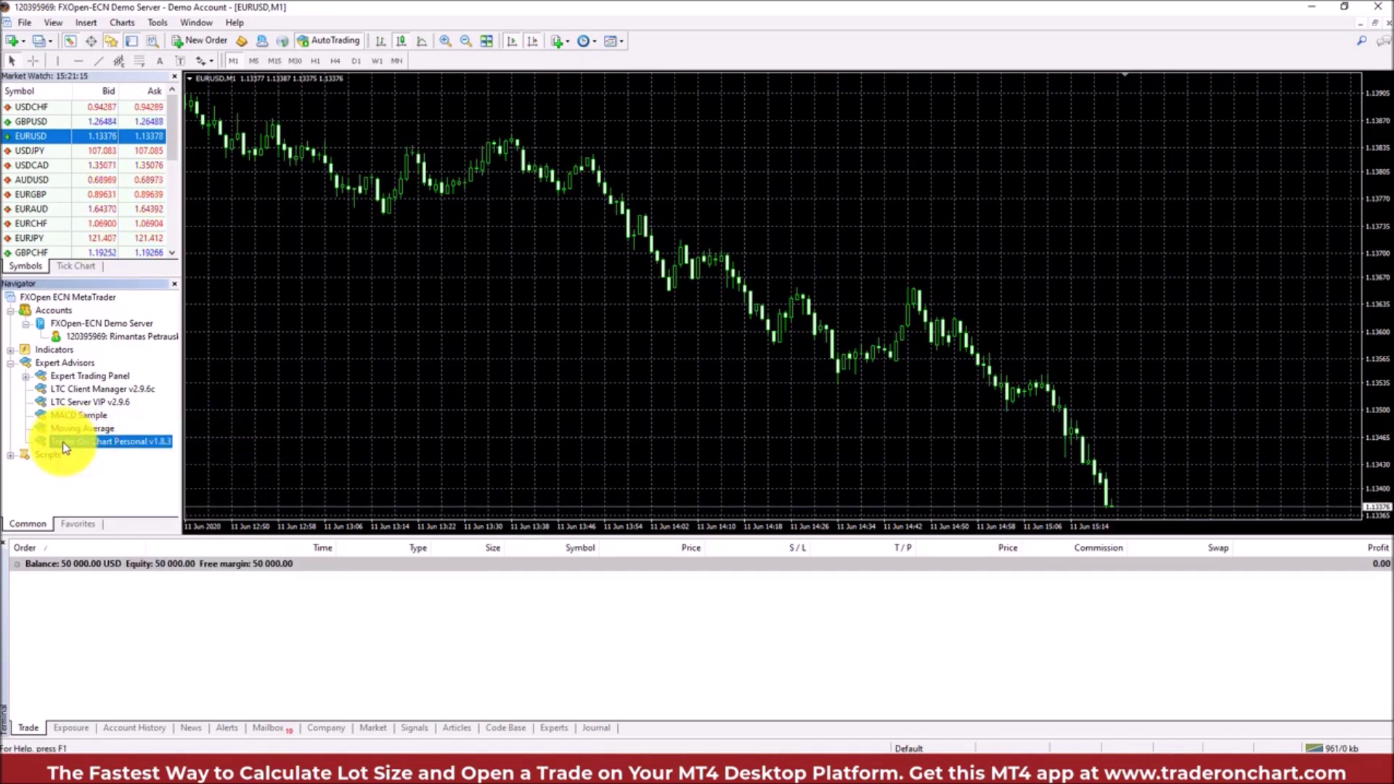
left_click_drag(66, 448, 283, 343)
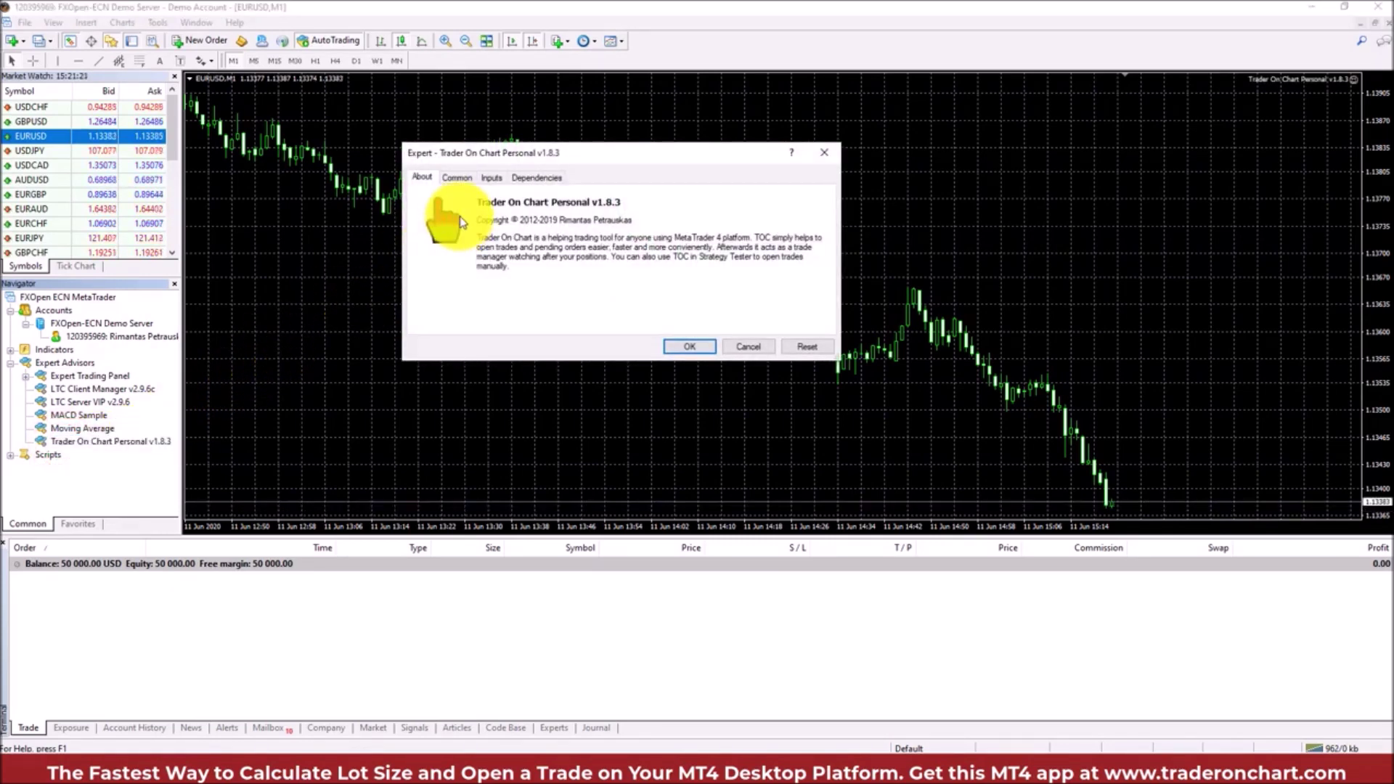
left_click(490, 178)
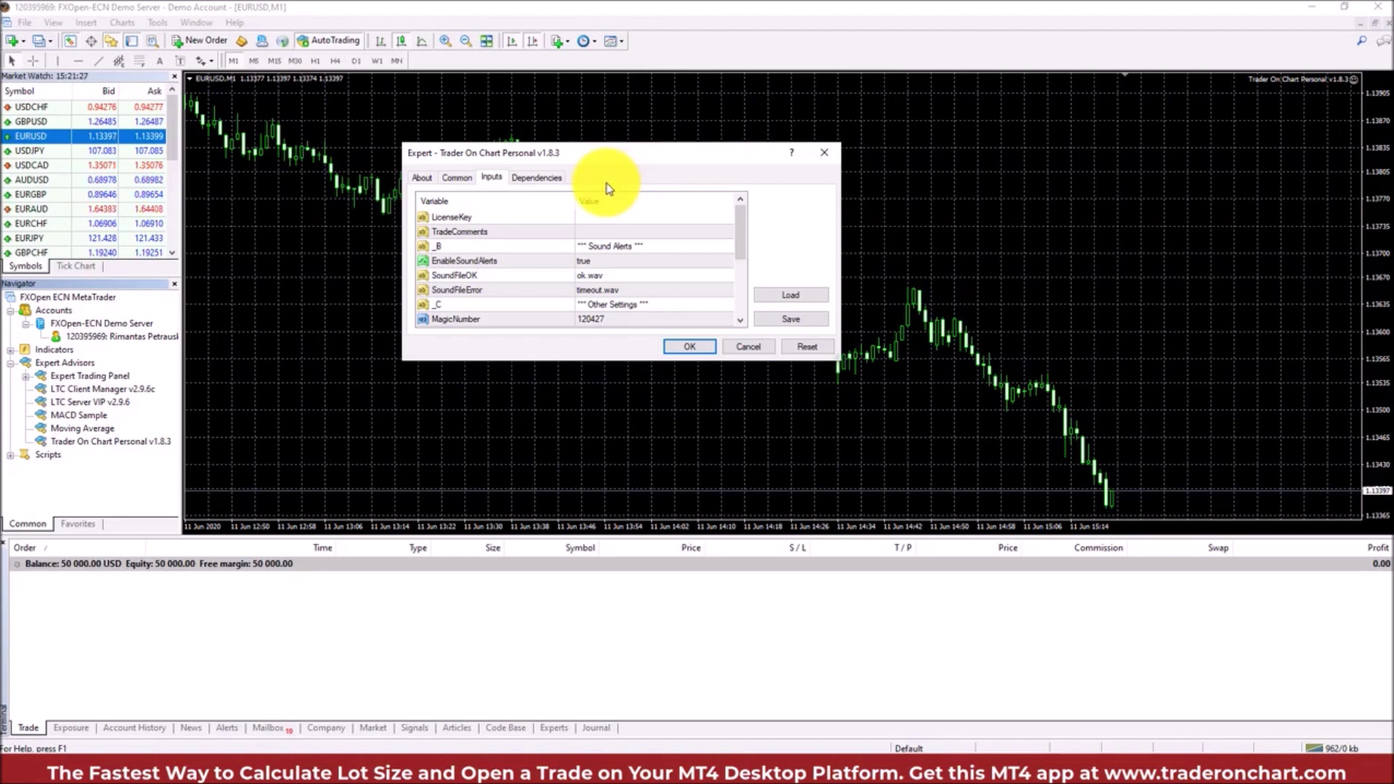
left_click(585, 217)
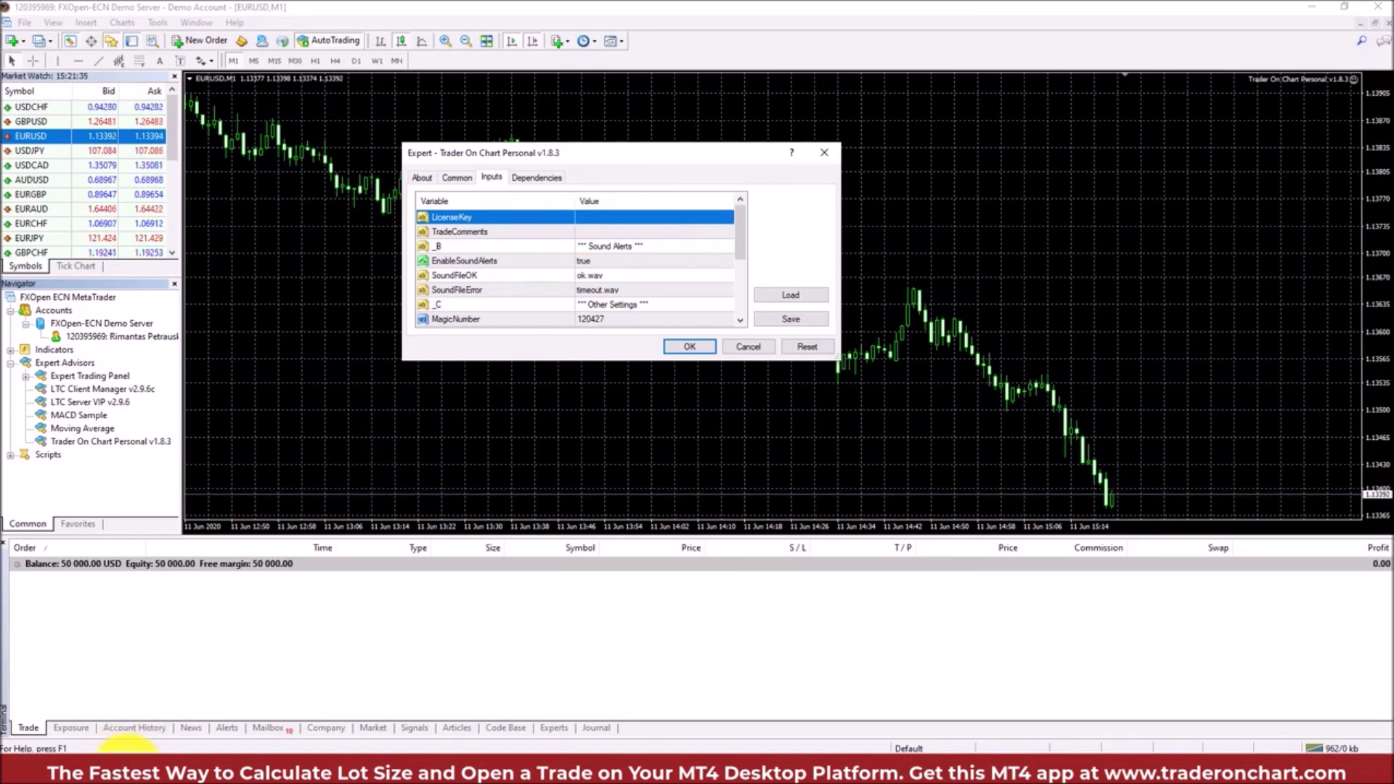
Switch to the ea-coder.com Download Center in Firefox, list My Downloads, and copy the license key of Trader on Chart (Personal license)
mouse_move(145, 770)
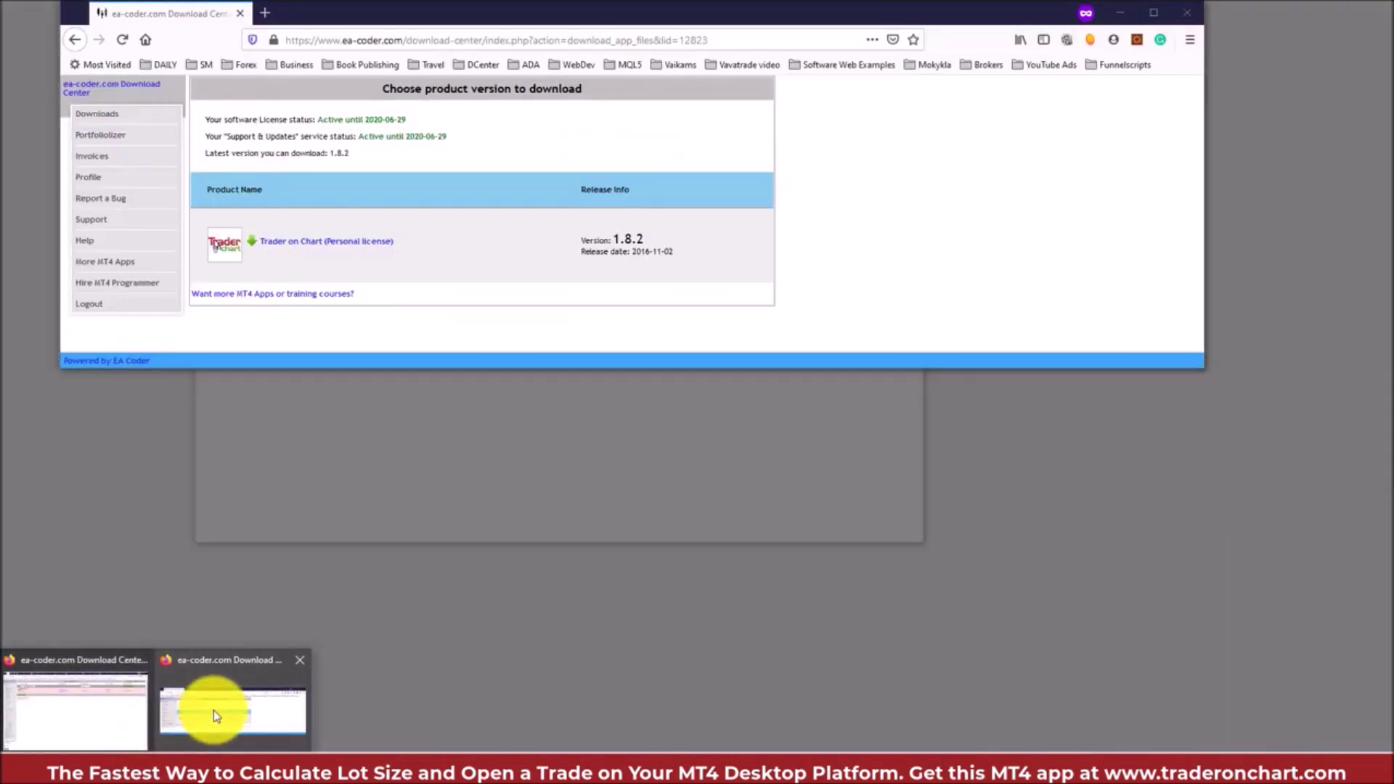
left_click(213, 711)
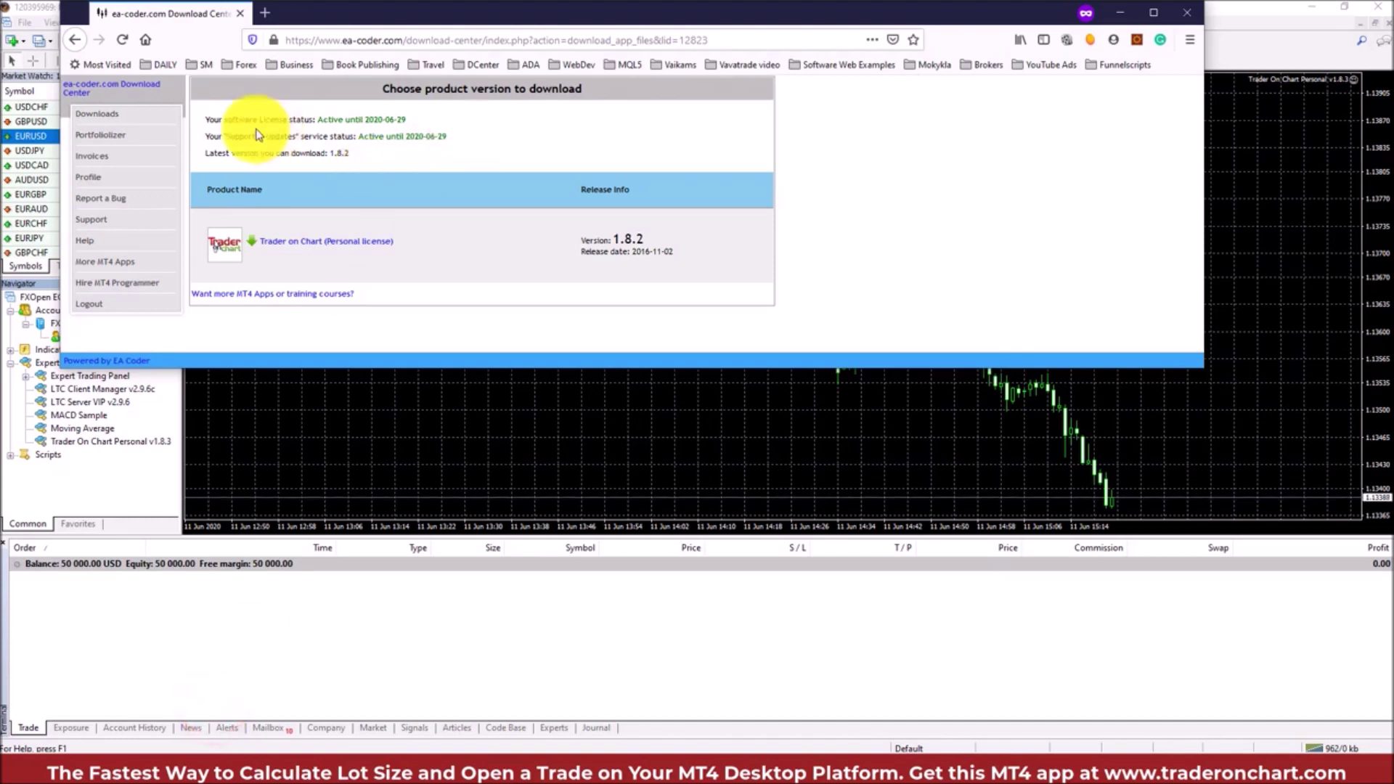
left_click(102, 116)
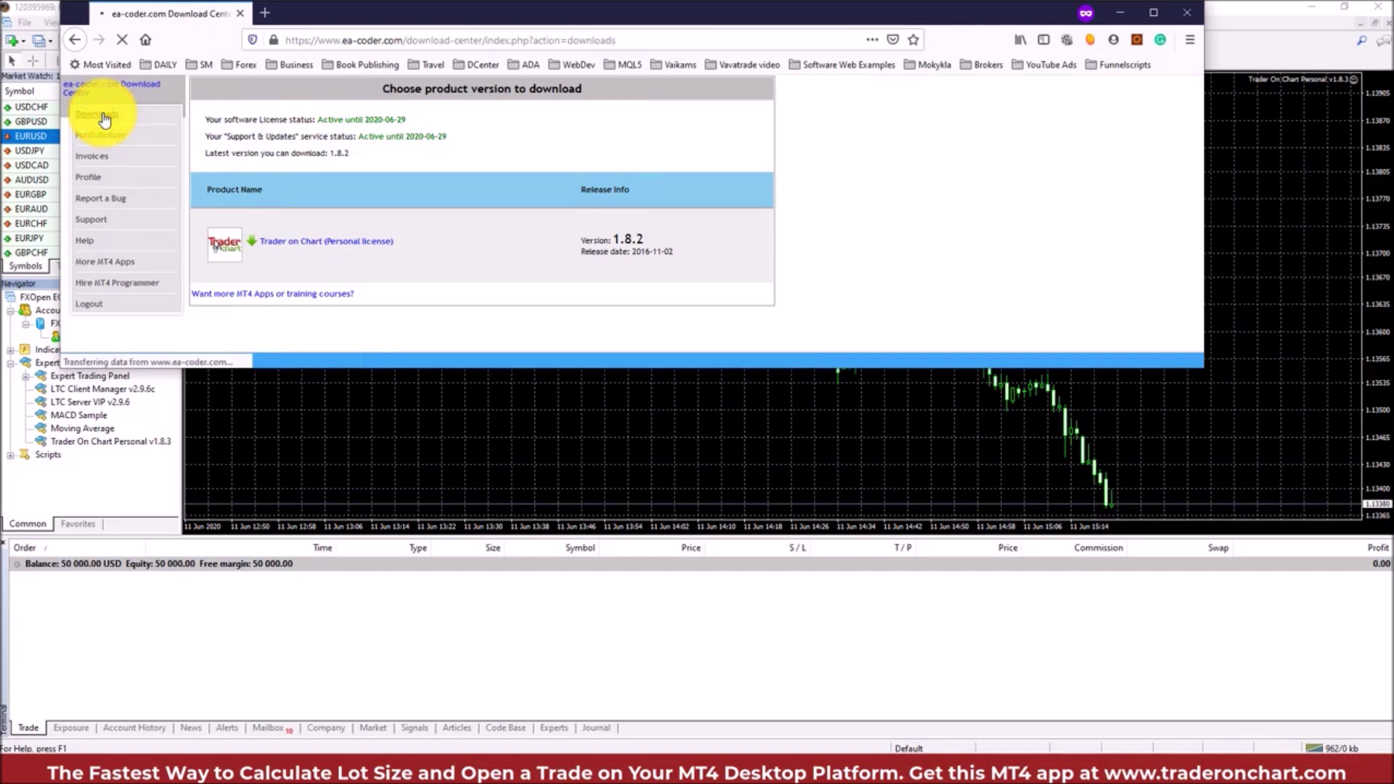
double_click(542, 145)
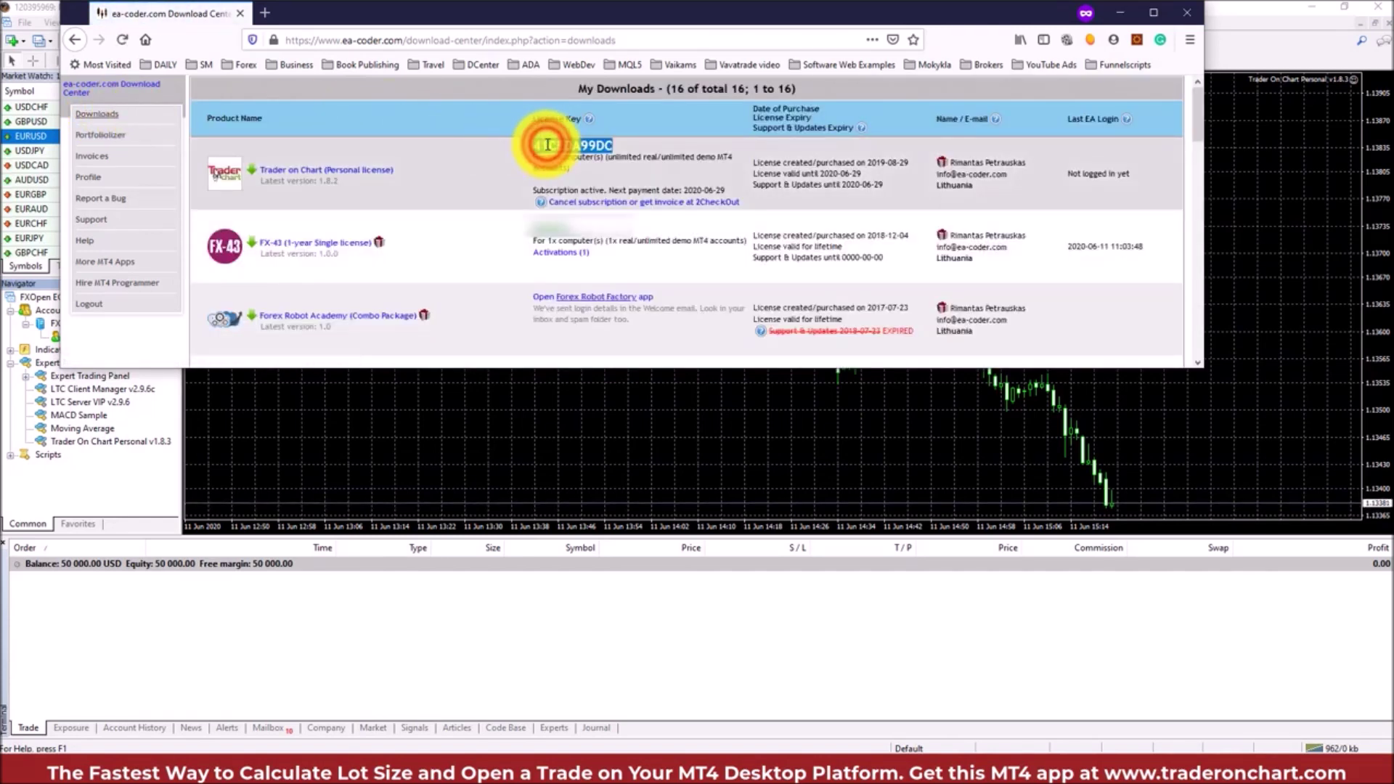
right_click(553, 151)
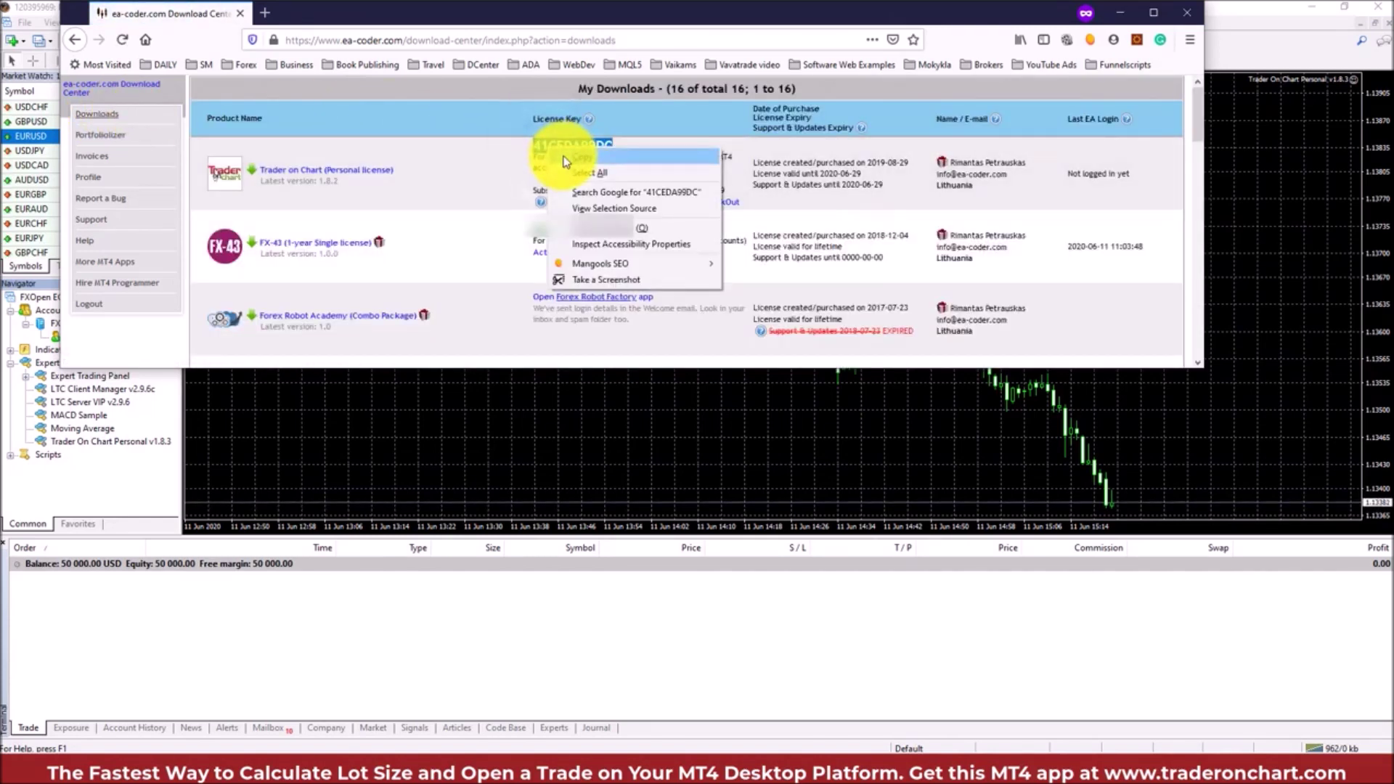
left_click(563, 157)
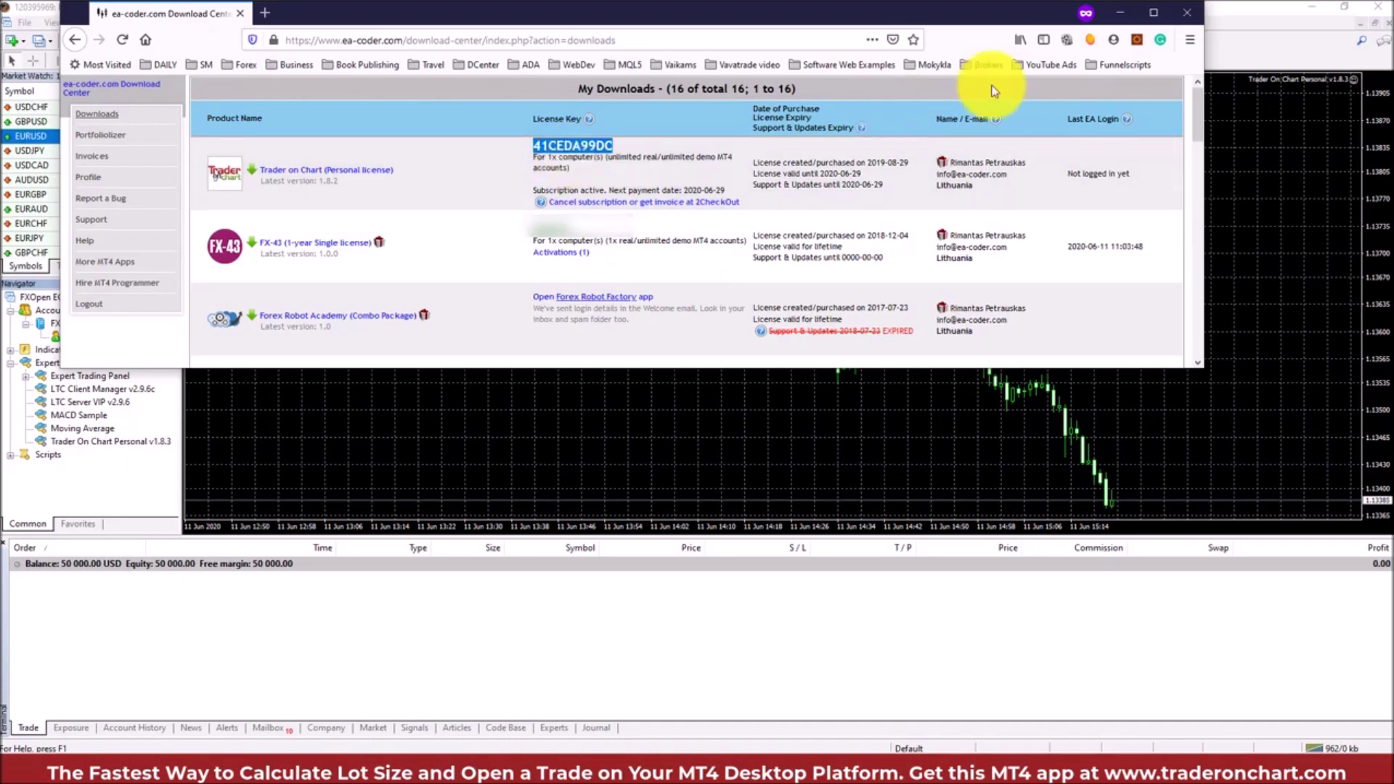
Minimize the browser and paste the copied license key as the LicenseKey value of the expert in MetaTrader 4
left_click(1120, 13)
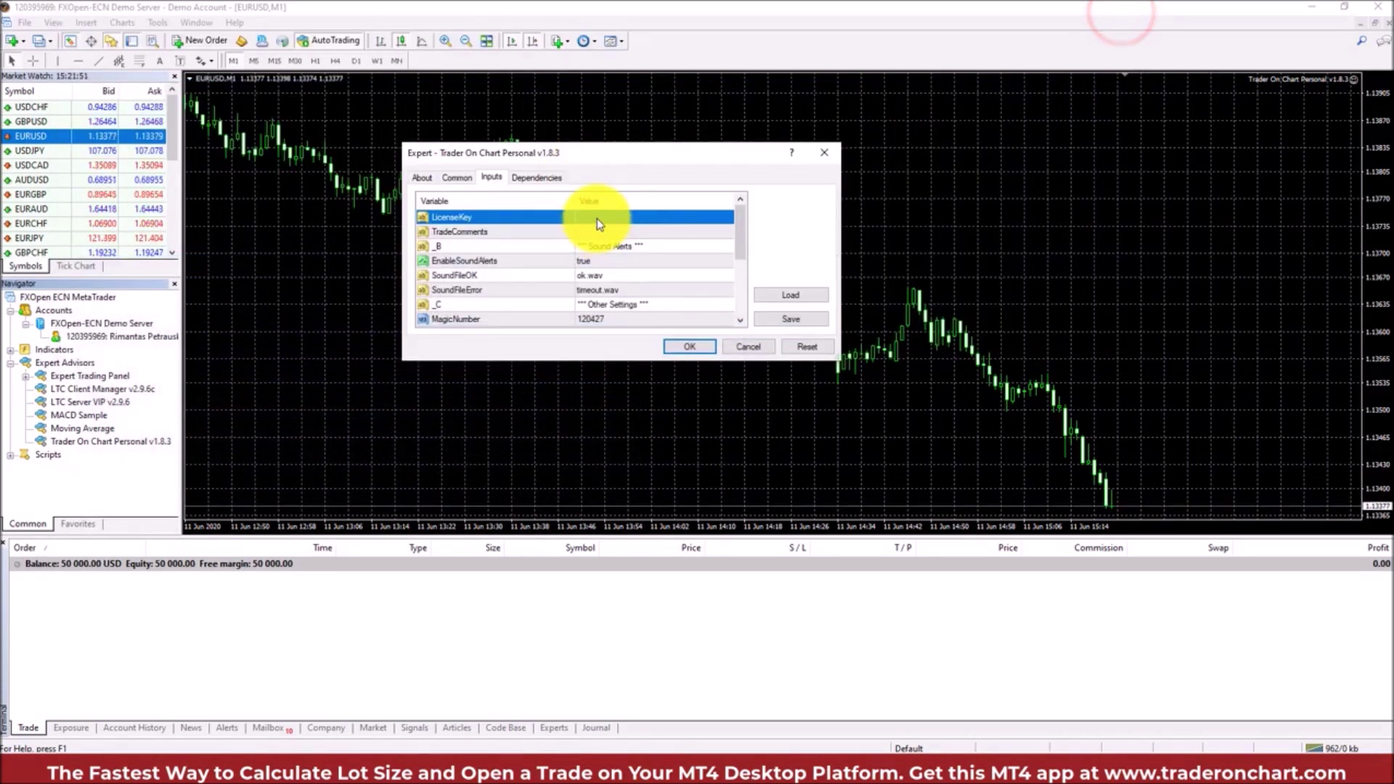
left_click(597, 222)
key("ctrl+v")
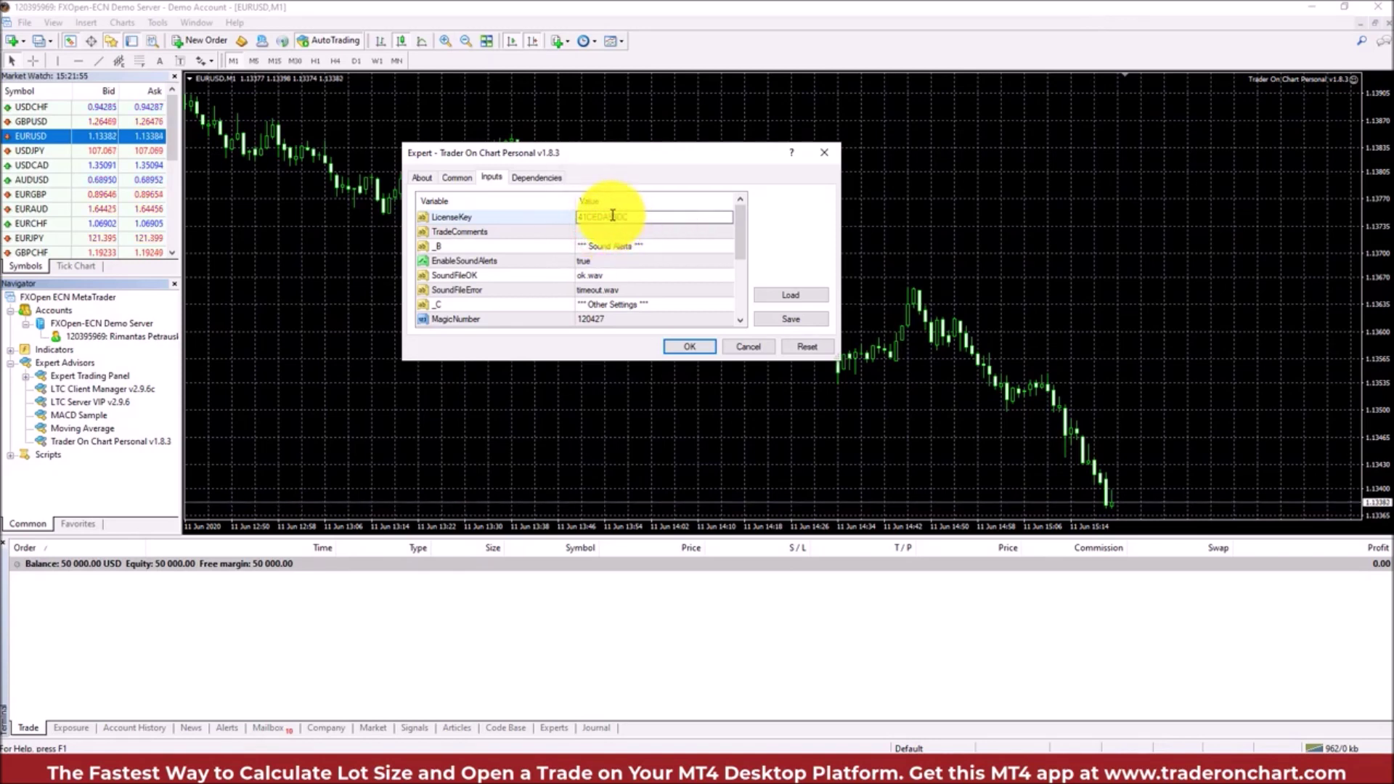
key("Return")
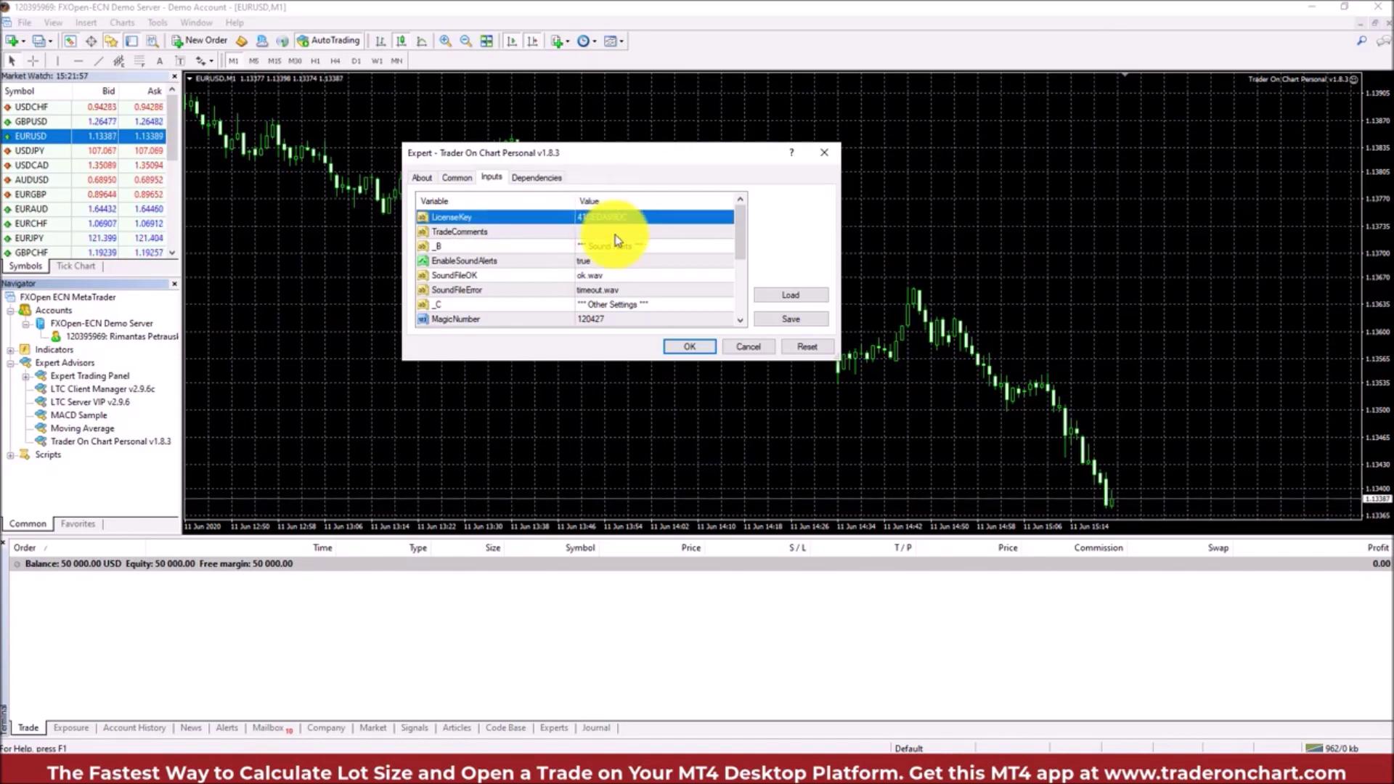
Review the expert's remaining input parameters, keep their default values, and confirm the settings
scroll(565, 263, "down", 5)
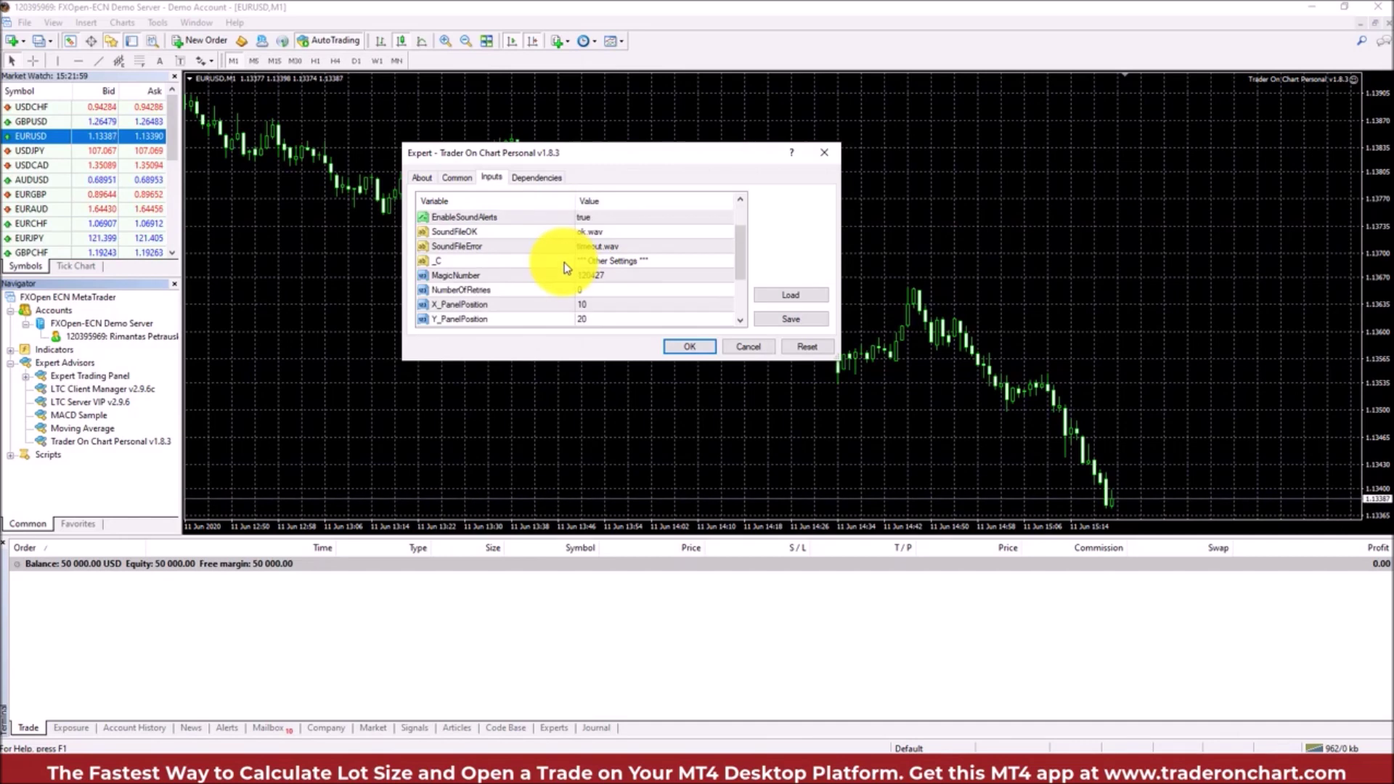
left_click(554, 275)
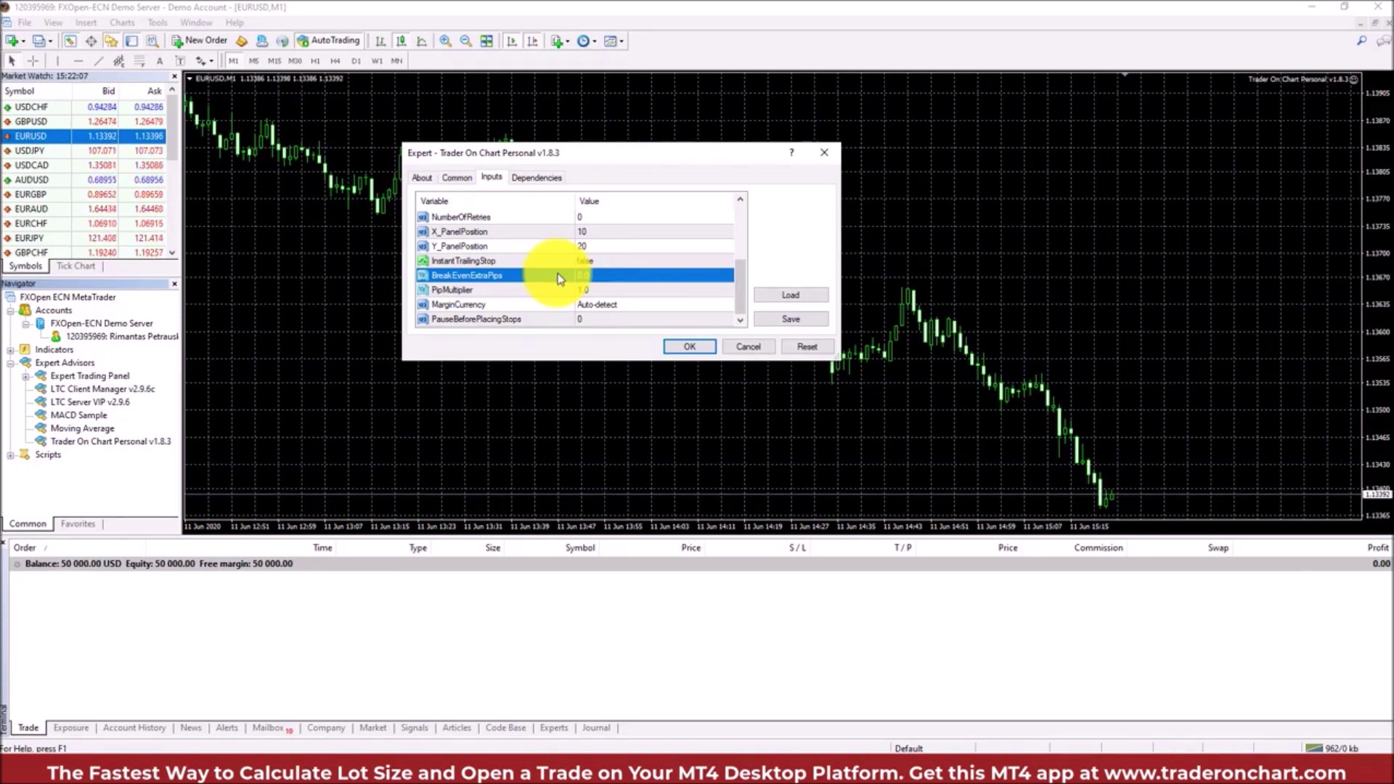
scroll(558, 273, "up", 1)
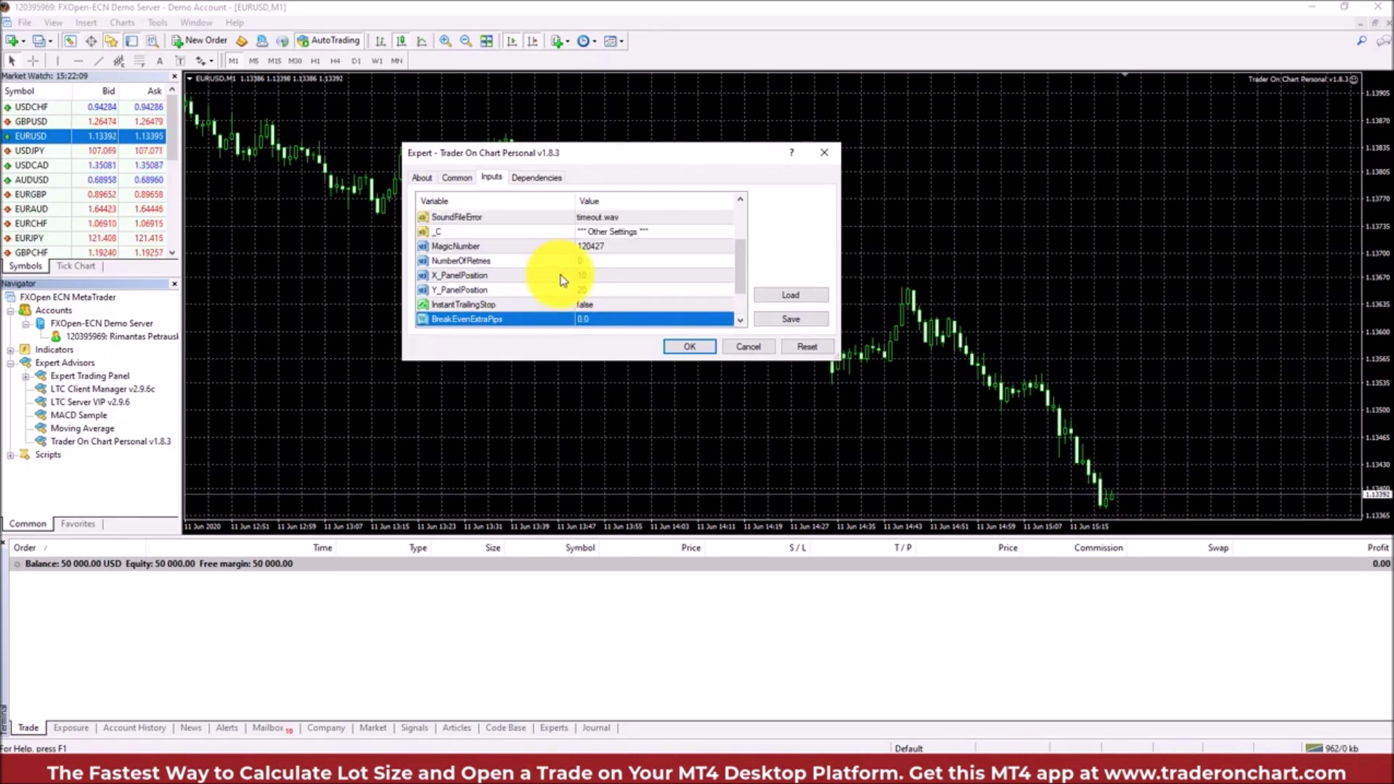
left_click(560, 276)
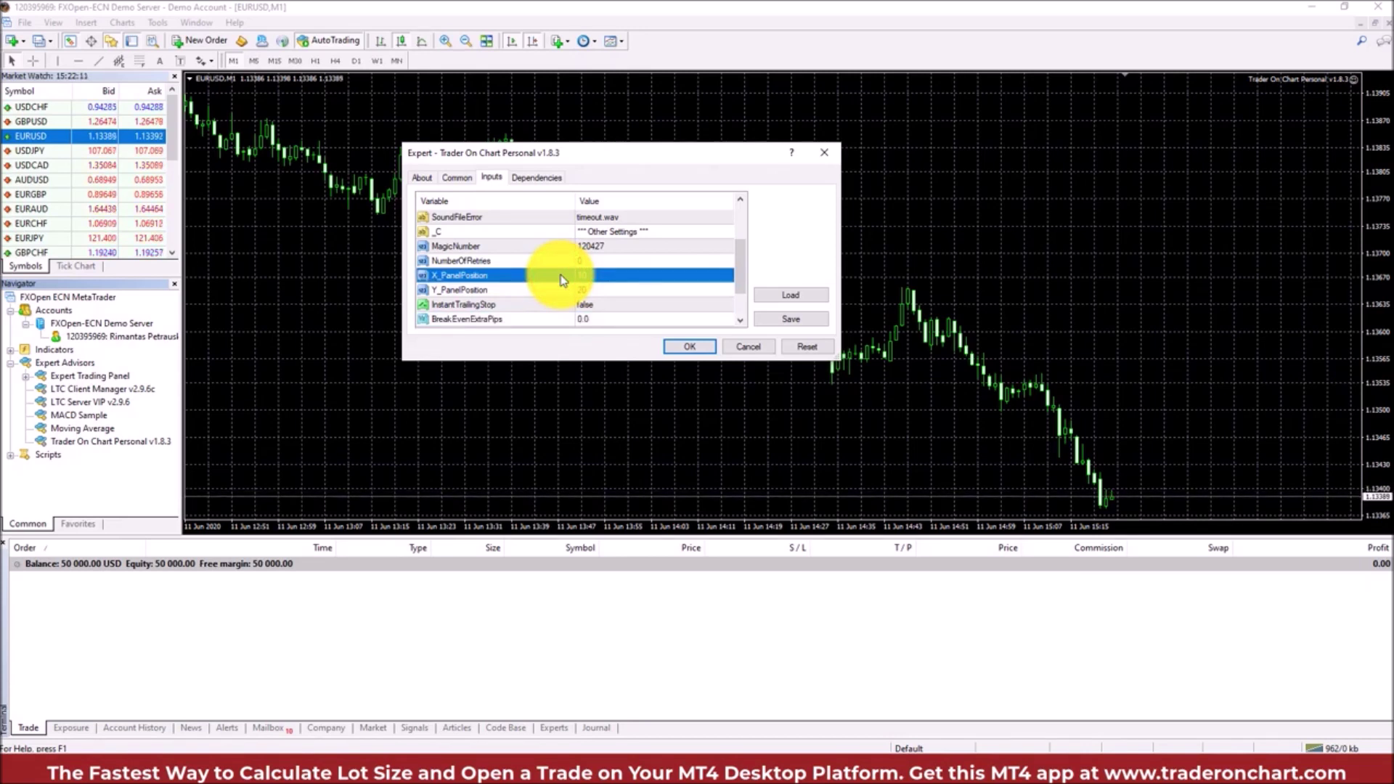
scroll(561, 280, "down", 1)
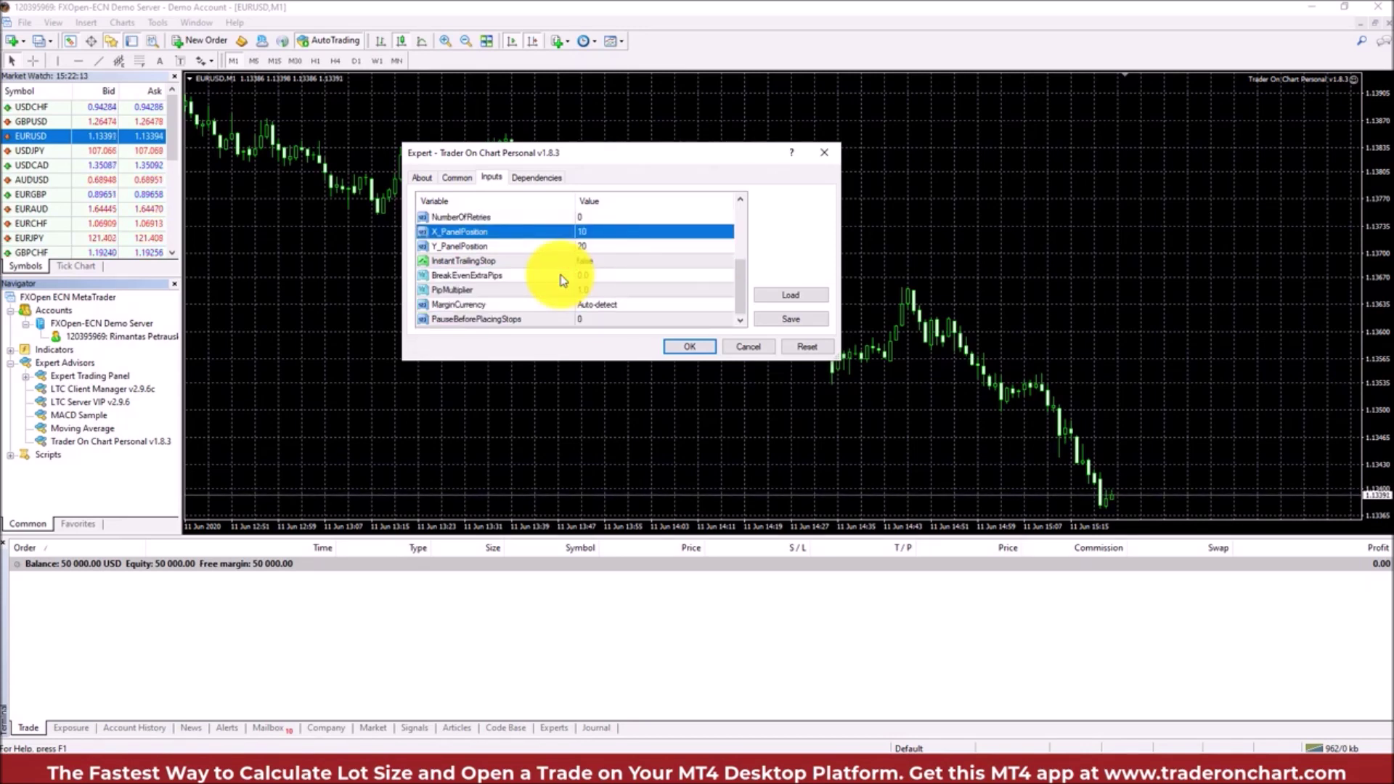
scroll(561, 276, "up", 3)
left_click(699, 348)
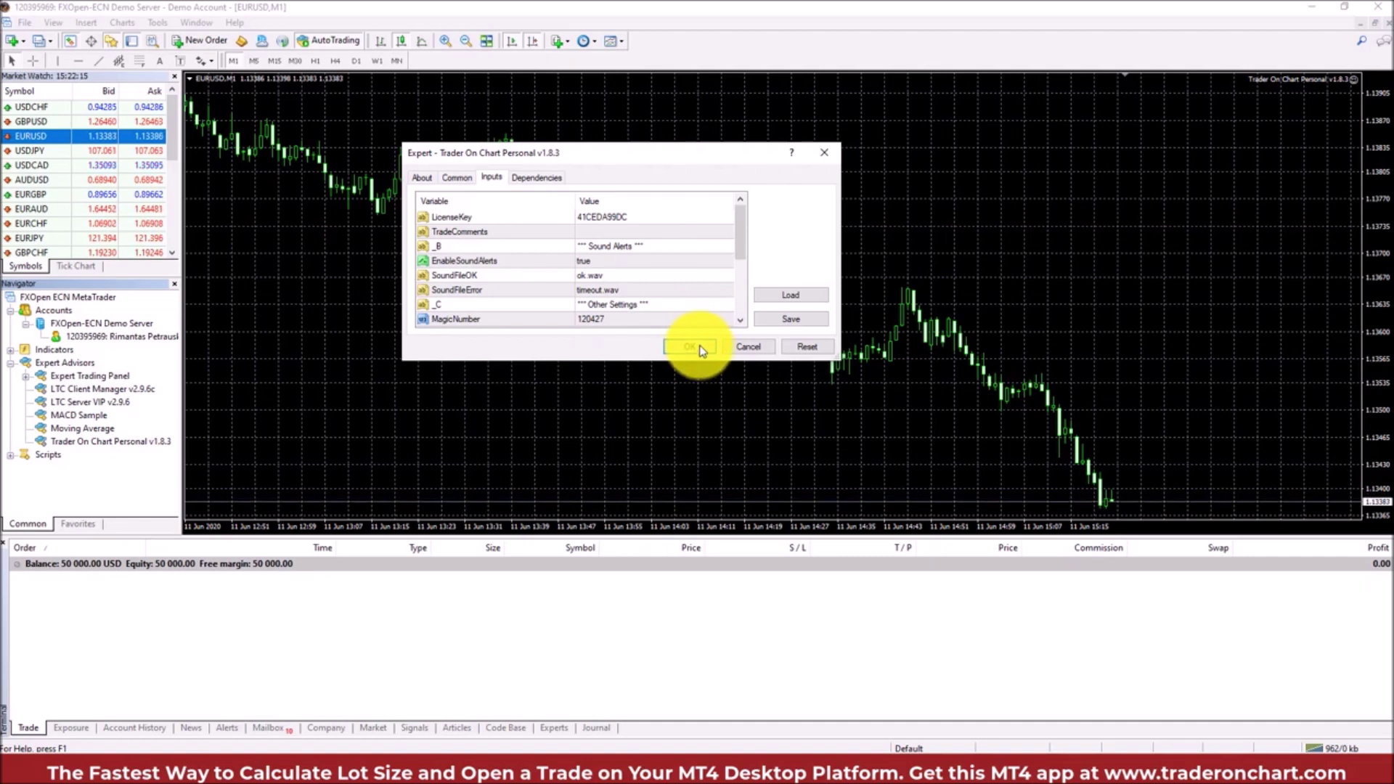
Check the expert's common permissions, return to its input parameters and confirm the settings to load the trading panel on the EURUSD chart
left_click(459, 180)
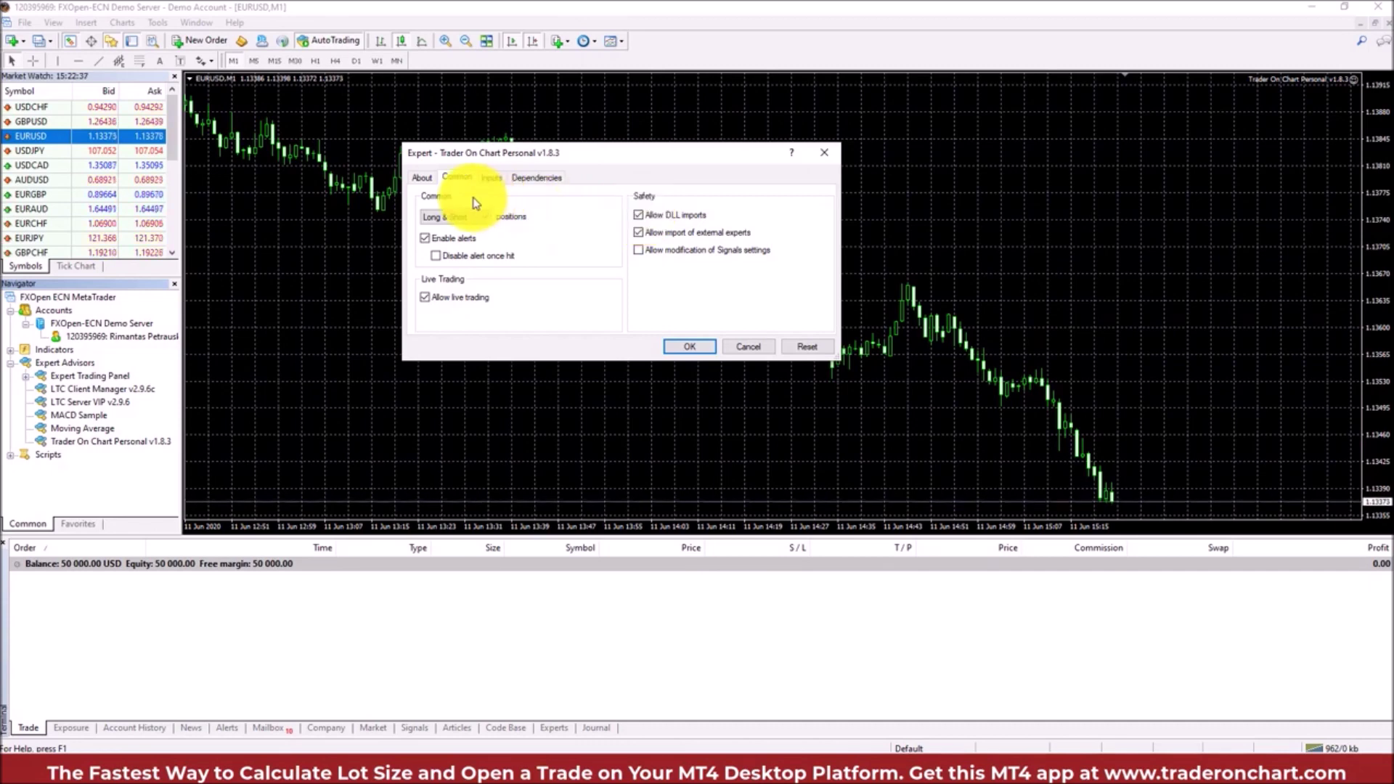
left_click(492, 178)
left_click(686, 346)
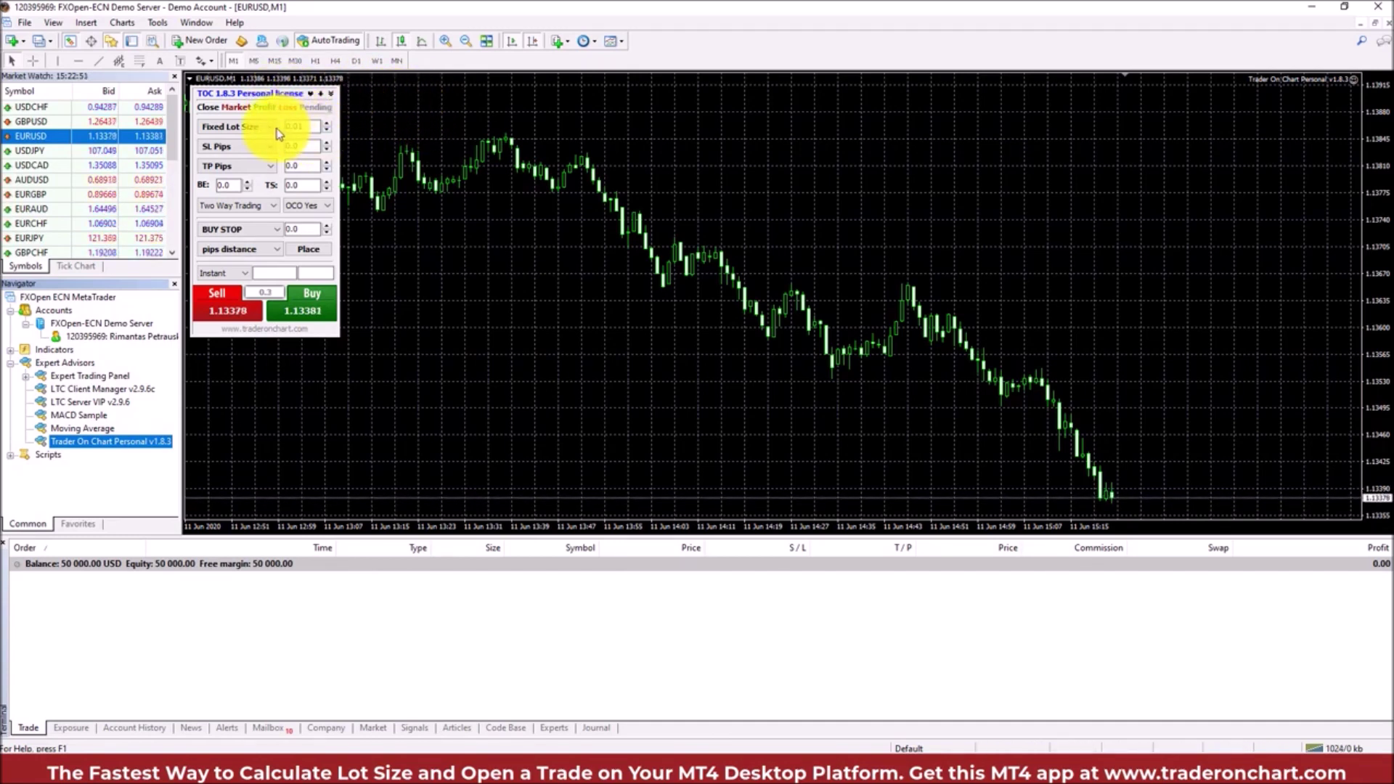
left_click(376, 135)
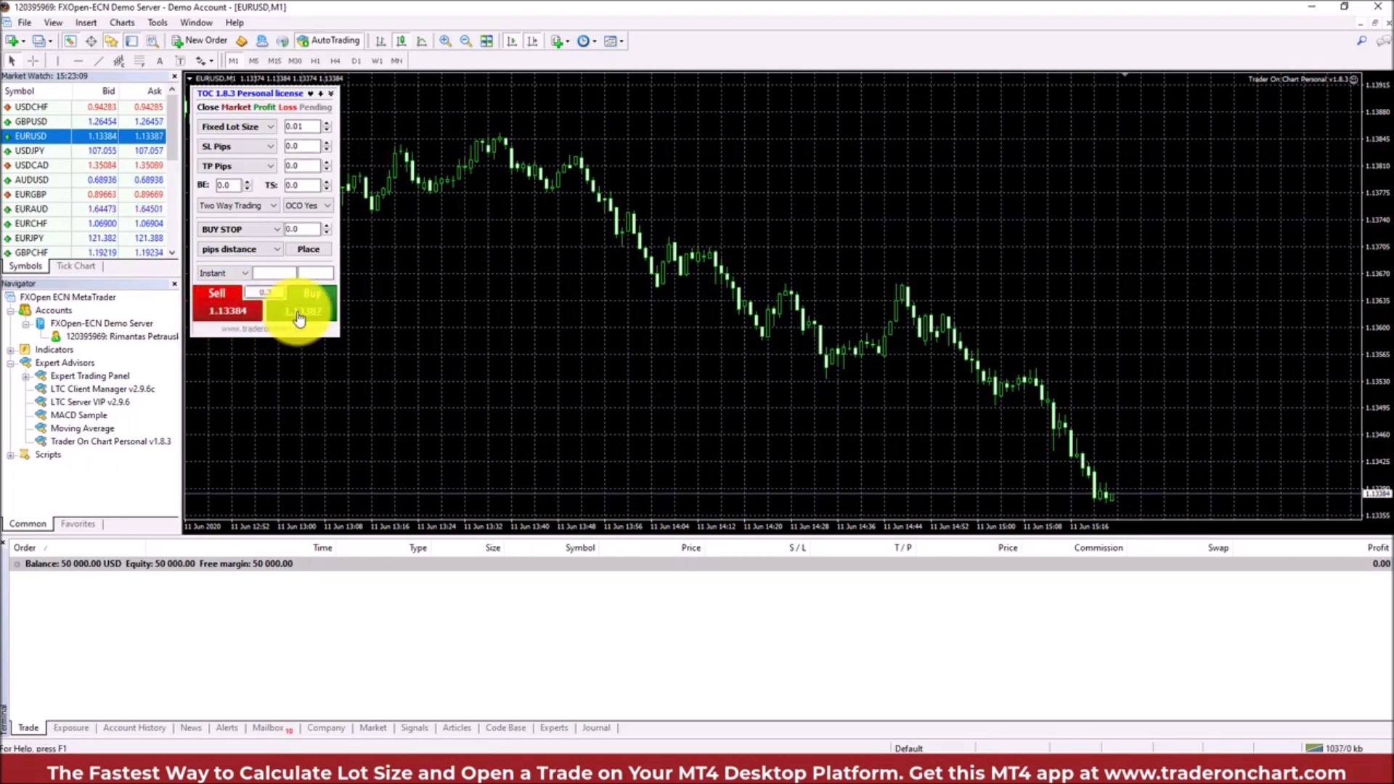
Open a market sell order on EURUSD from the Trader On Chart panel with the fixed lot size of 0.01
left_click(314, 290)
left_click(217, 294)
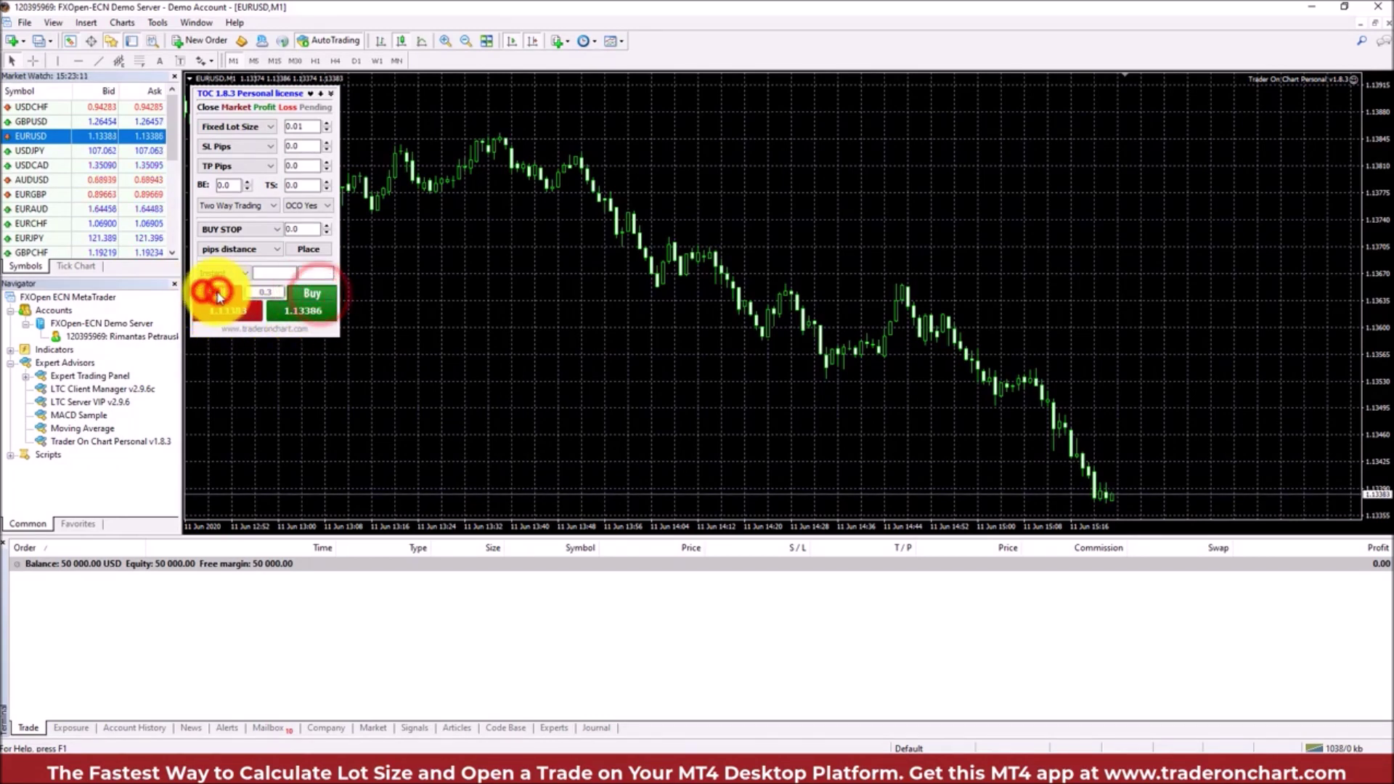
left_click(314, 293)
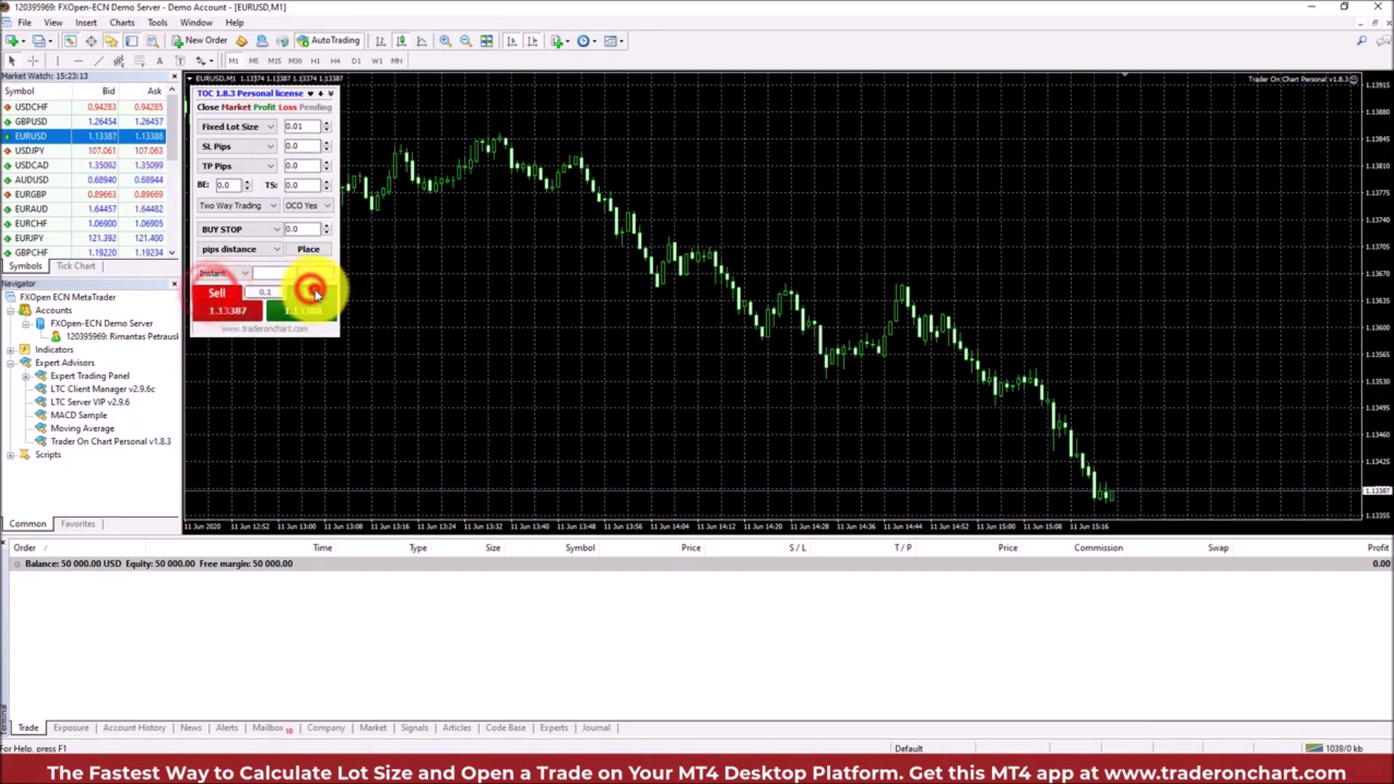
left_click(227, 302)
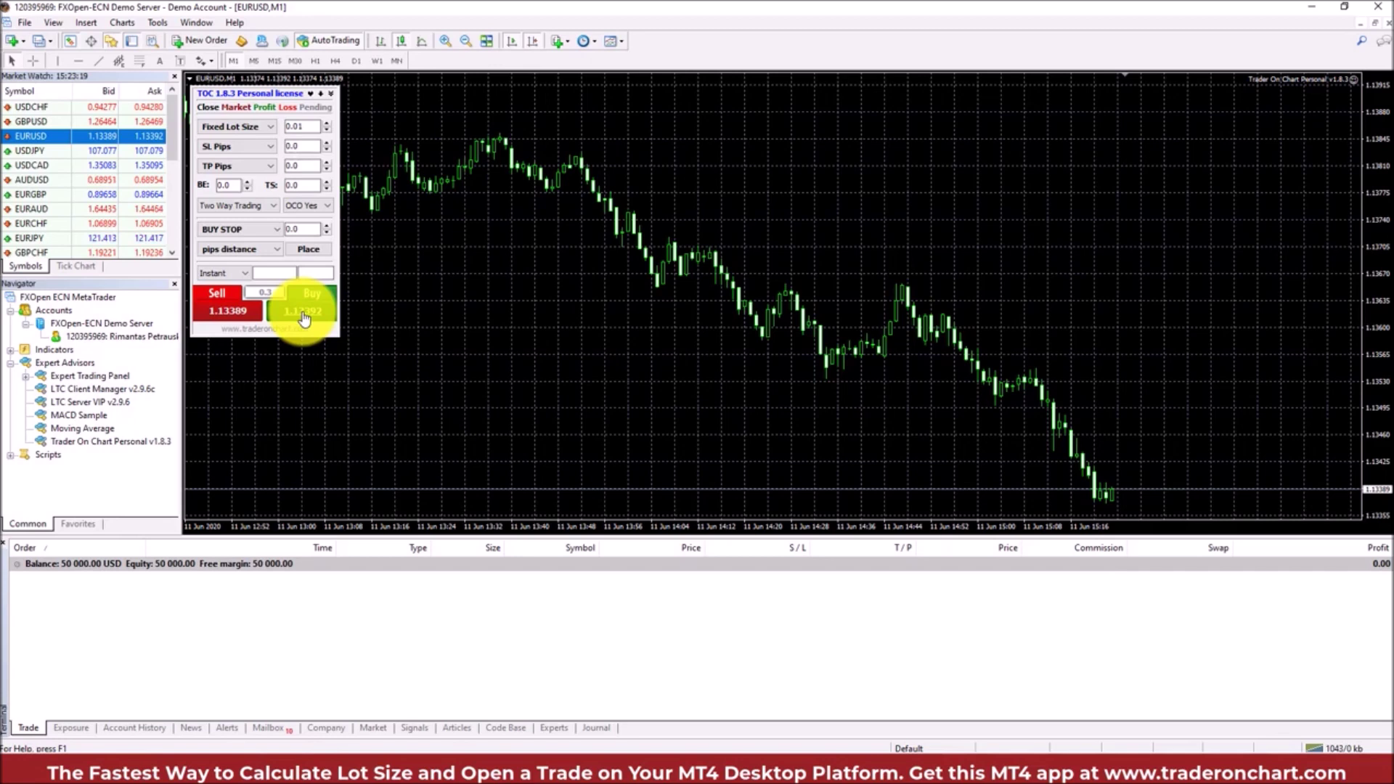
left_click(231, 318)
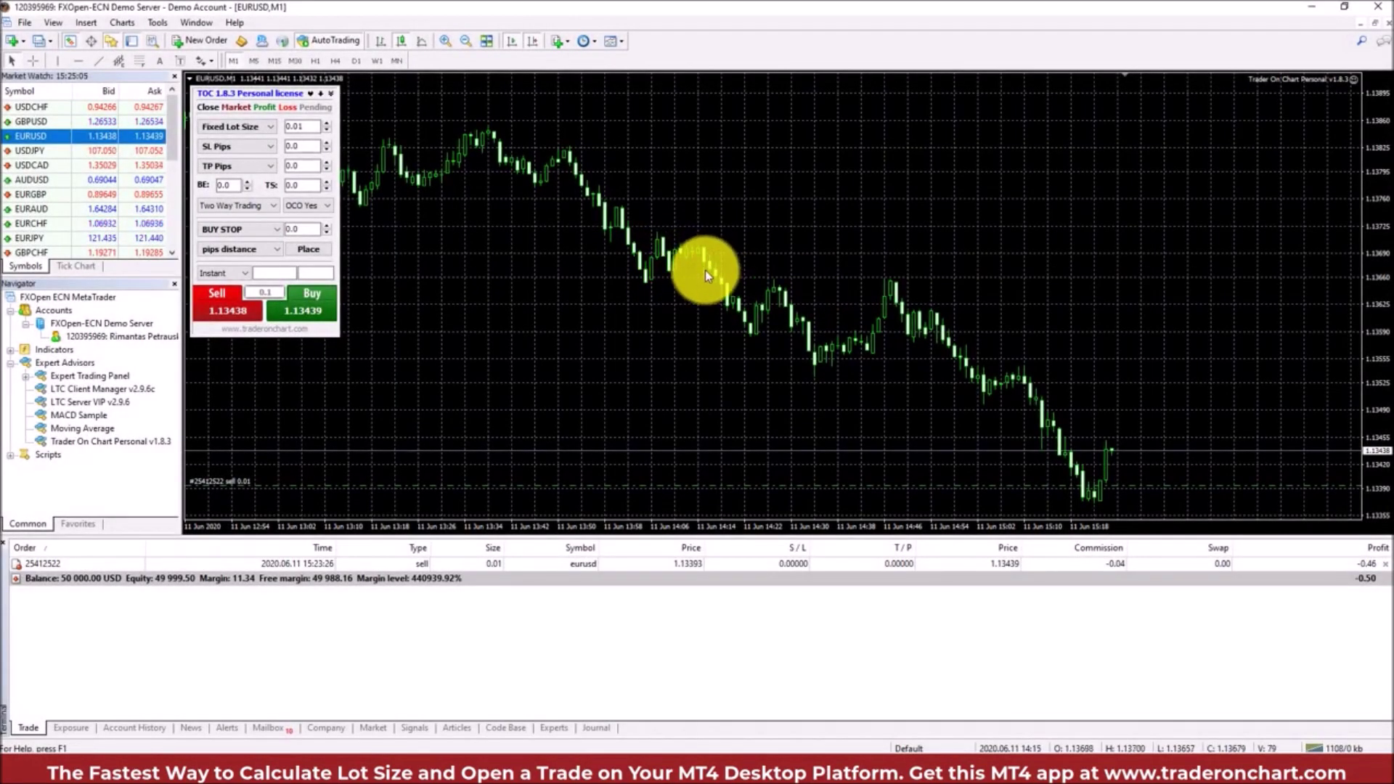
Set the fixed lot size in the Trader On Chart panel to 0.25
left_click(303, 309)
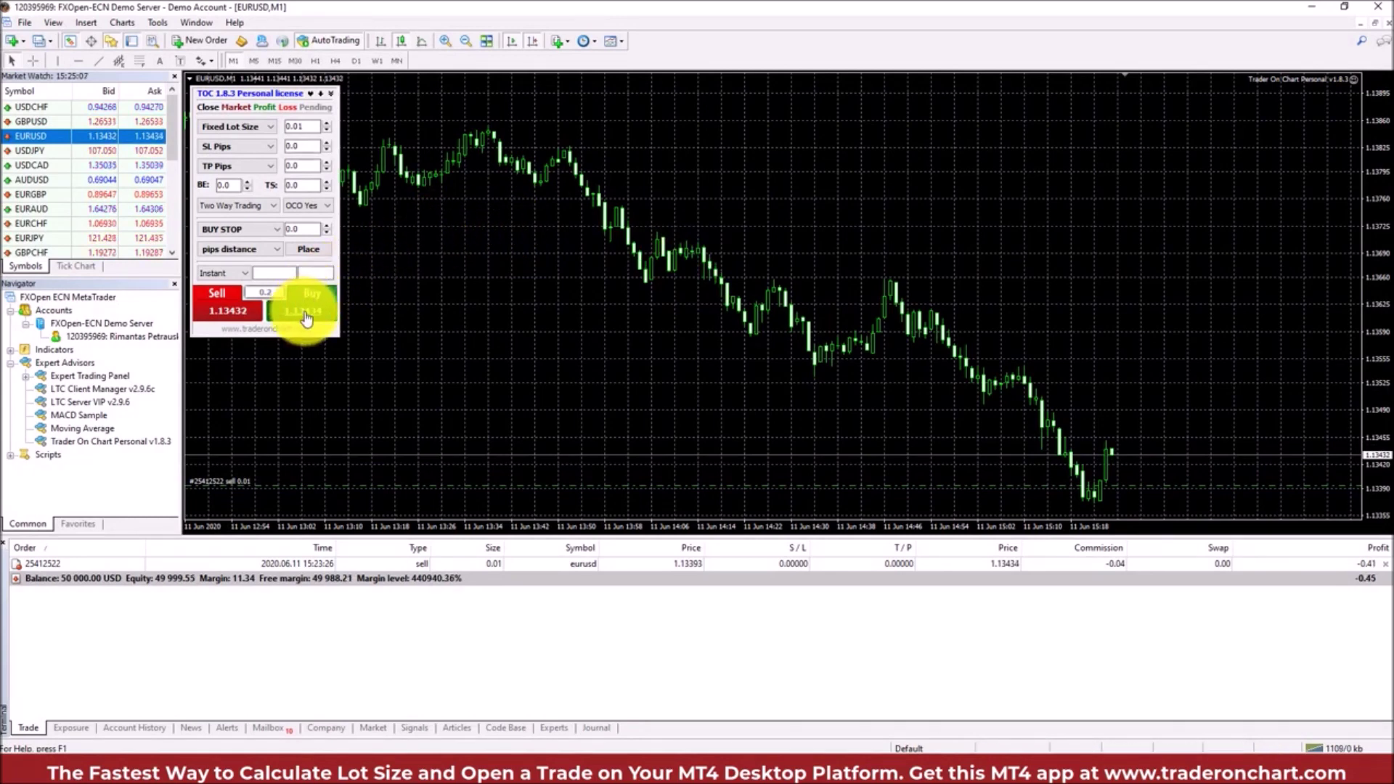
left_click(327, 124)
double_click(294, 126)
type("0.25")
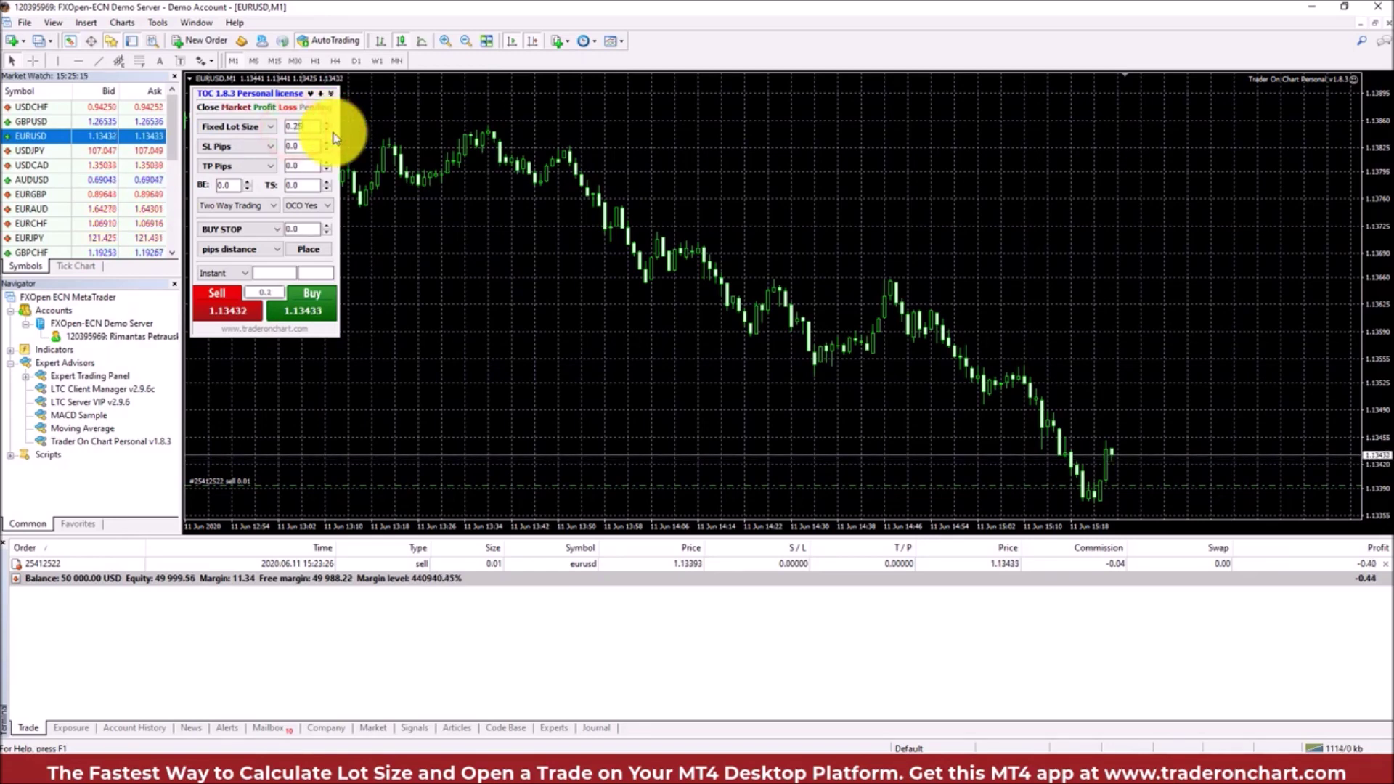
key("Return")
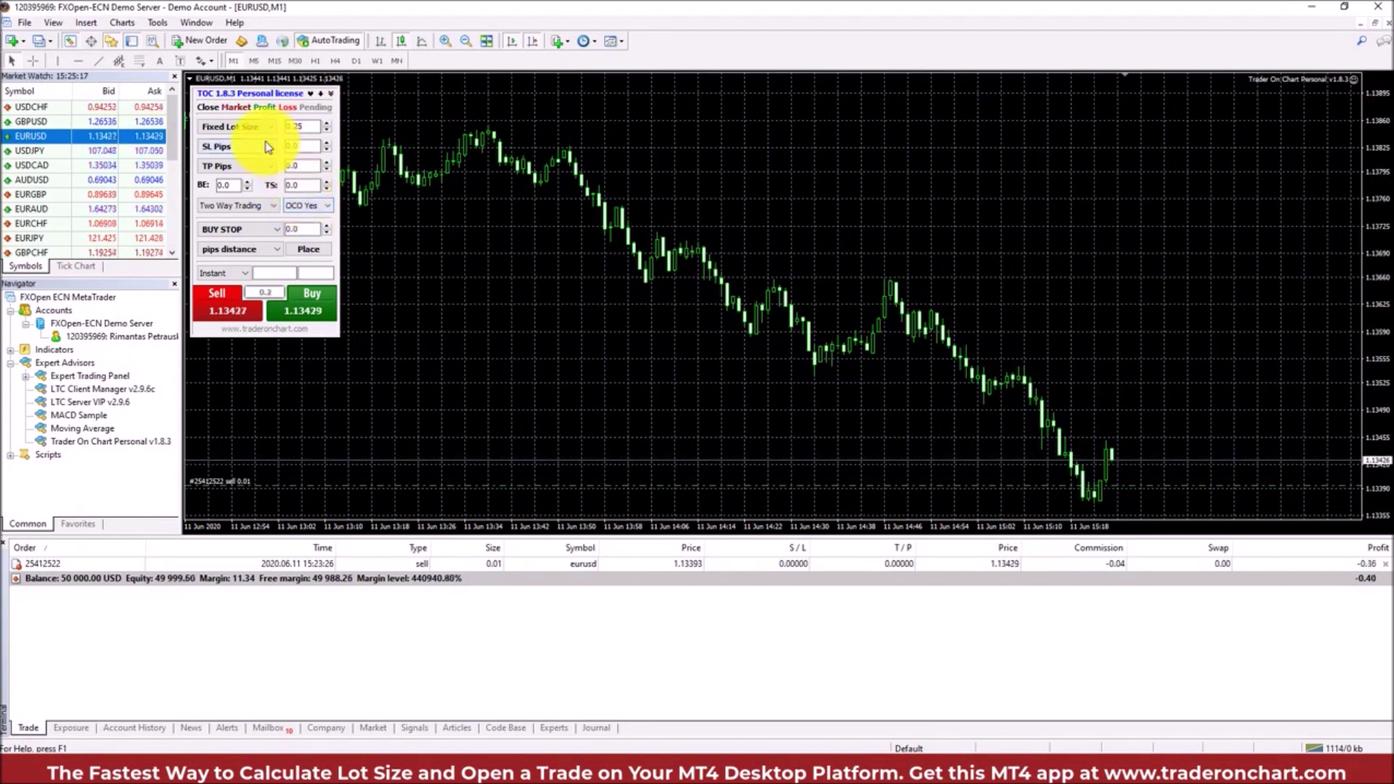
Set the stop loss to 50 pips and the take profit to 30 pips, and open a market buy order on EURUSD
double_click(298, 145)
type("5")
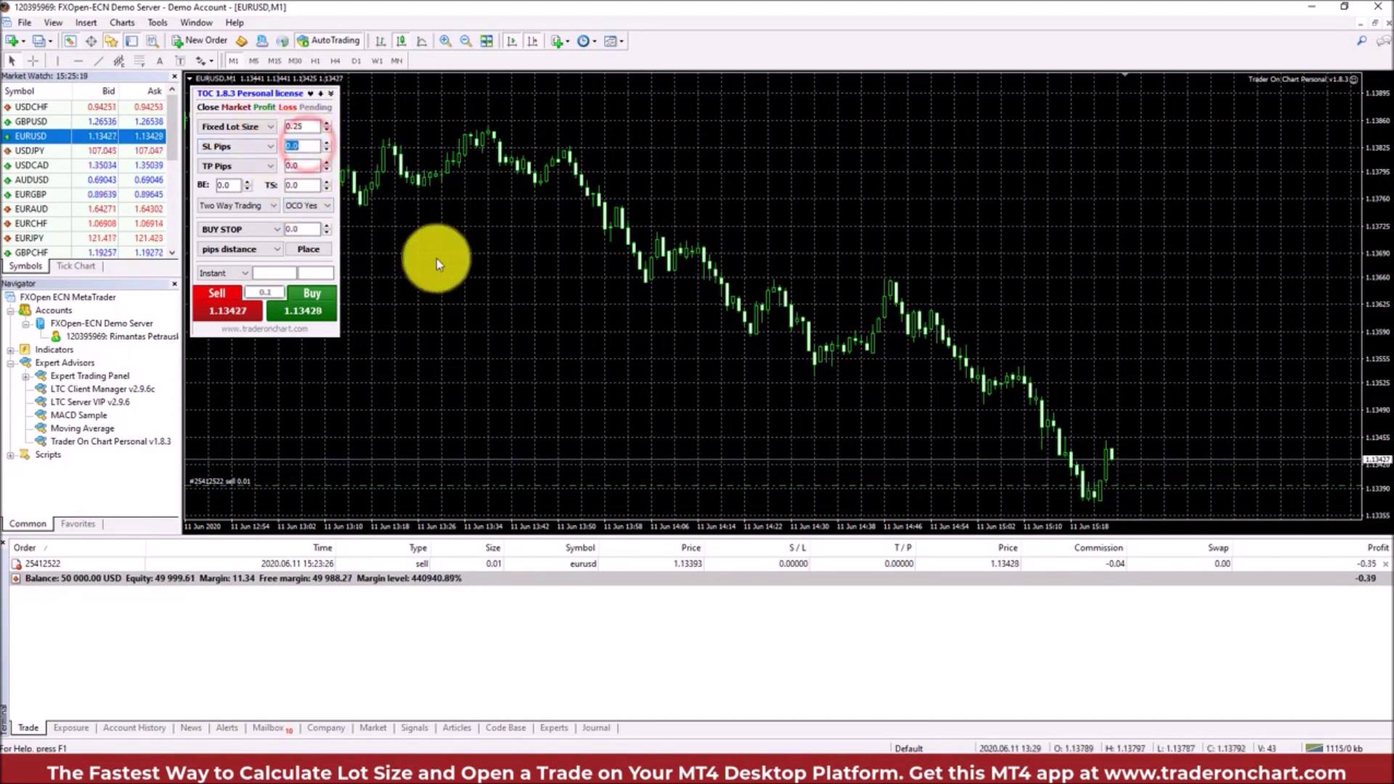
type("0")
left_click(300, 165)
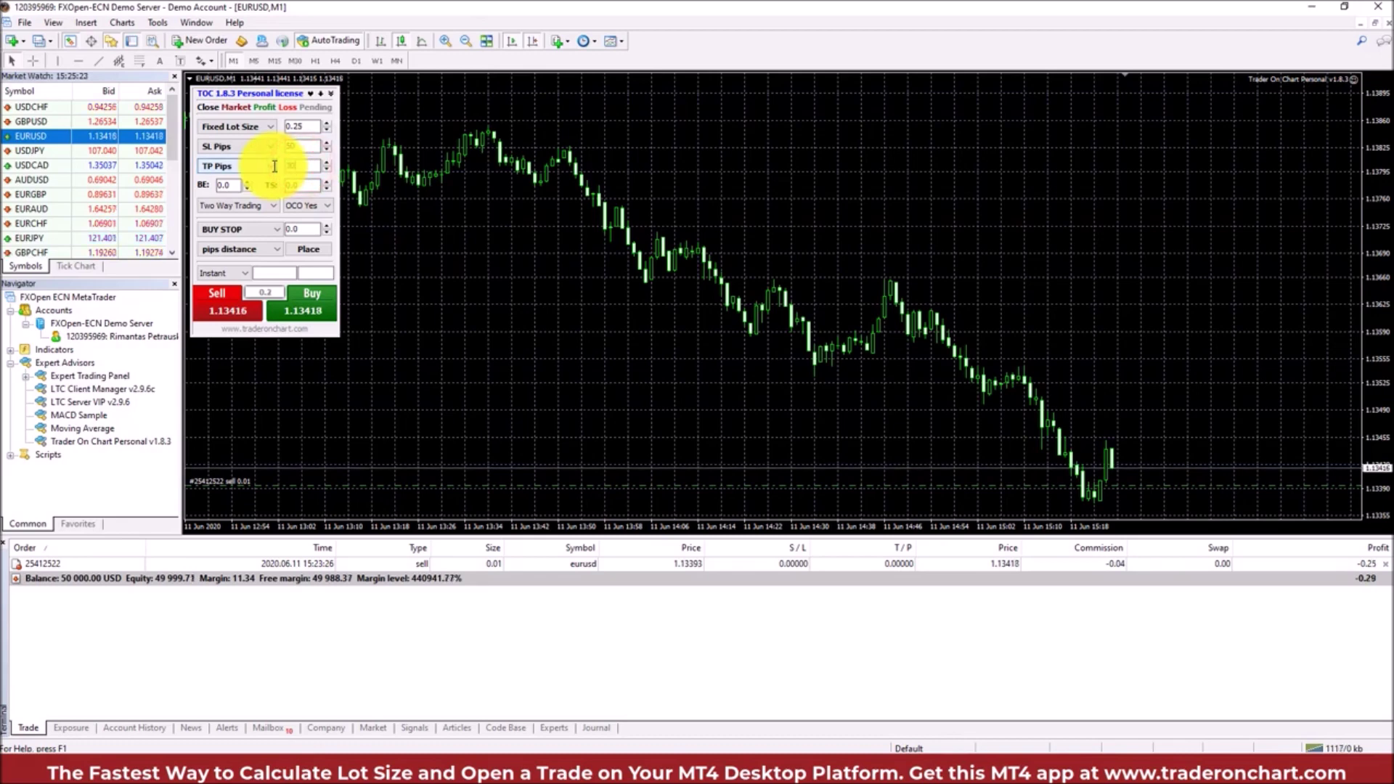
left_click(304, 309)
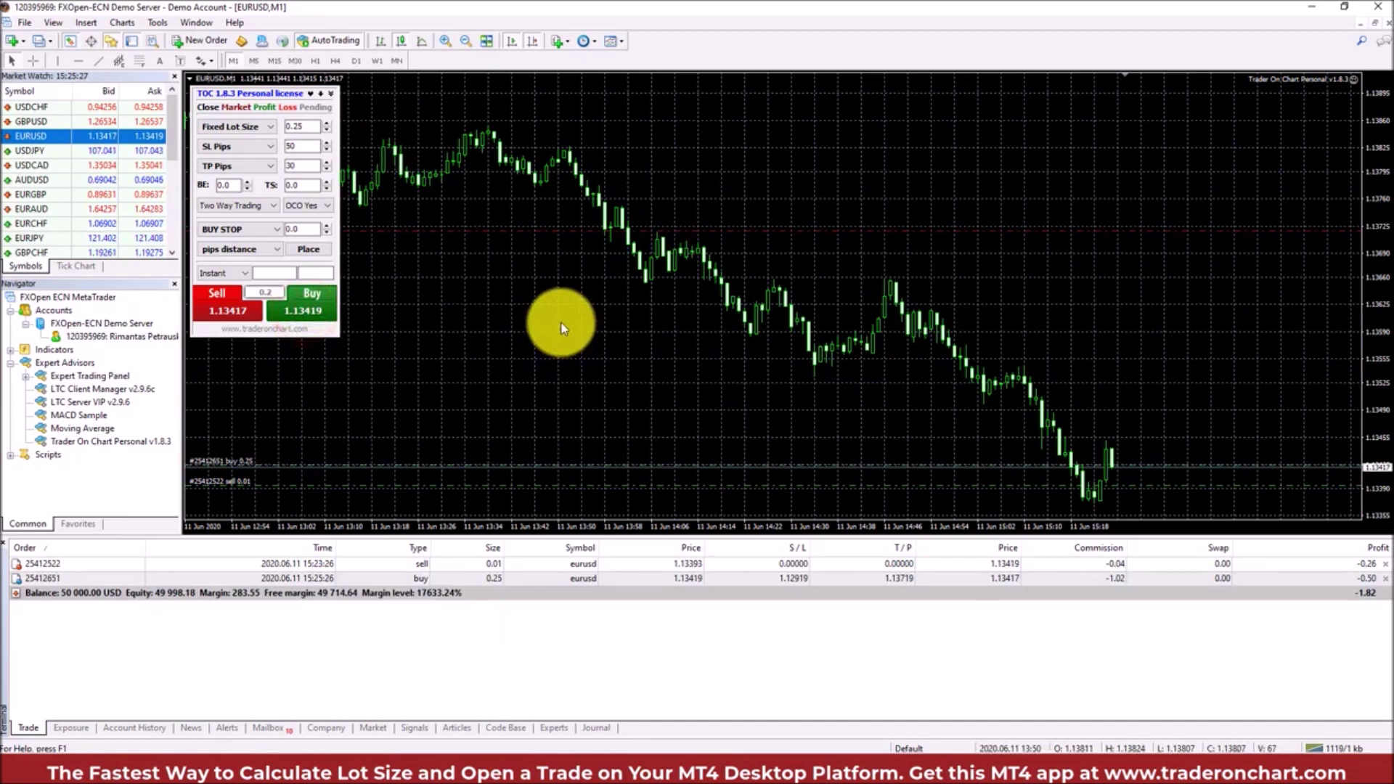
Inspect the 0.25-lot buy order and measure the distance from its entry price to its take-profit line with the Crosshair
left_click(487, 578)
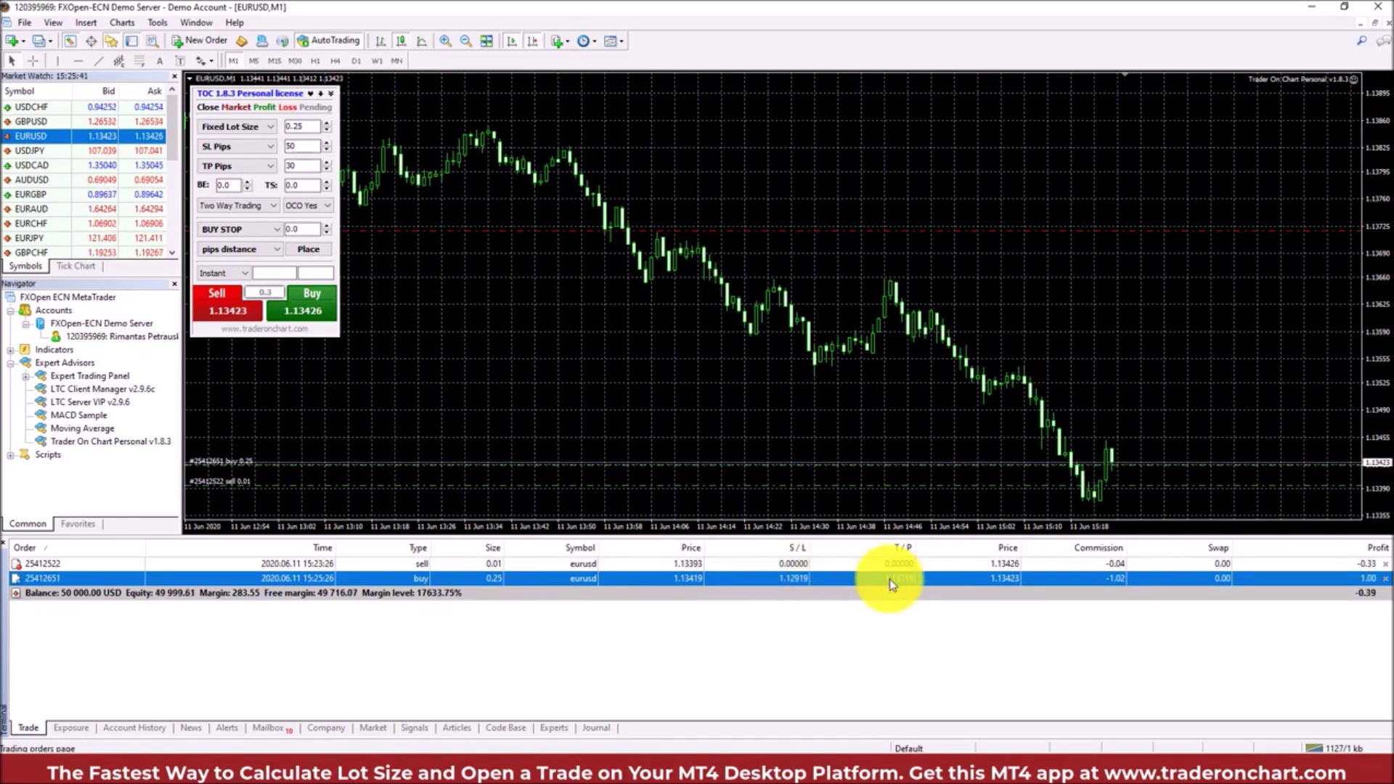
left_click(956, 334)
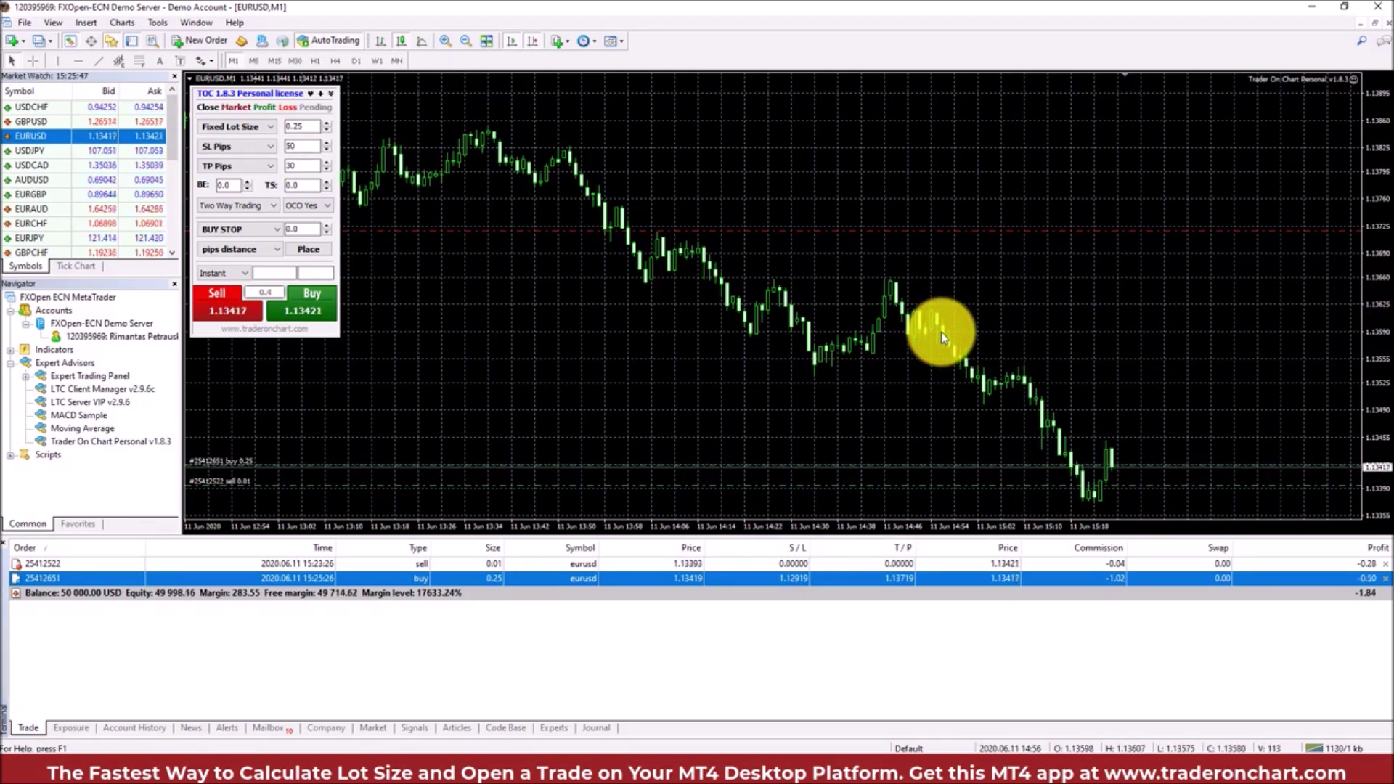
middle_click(941, 333)
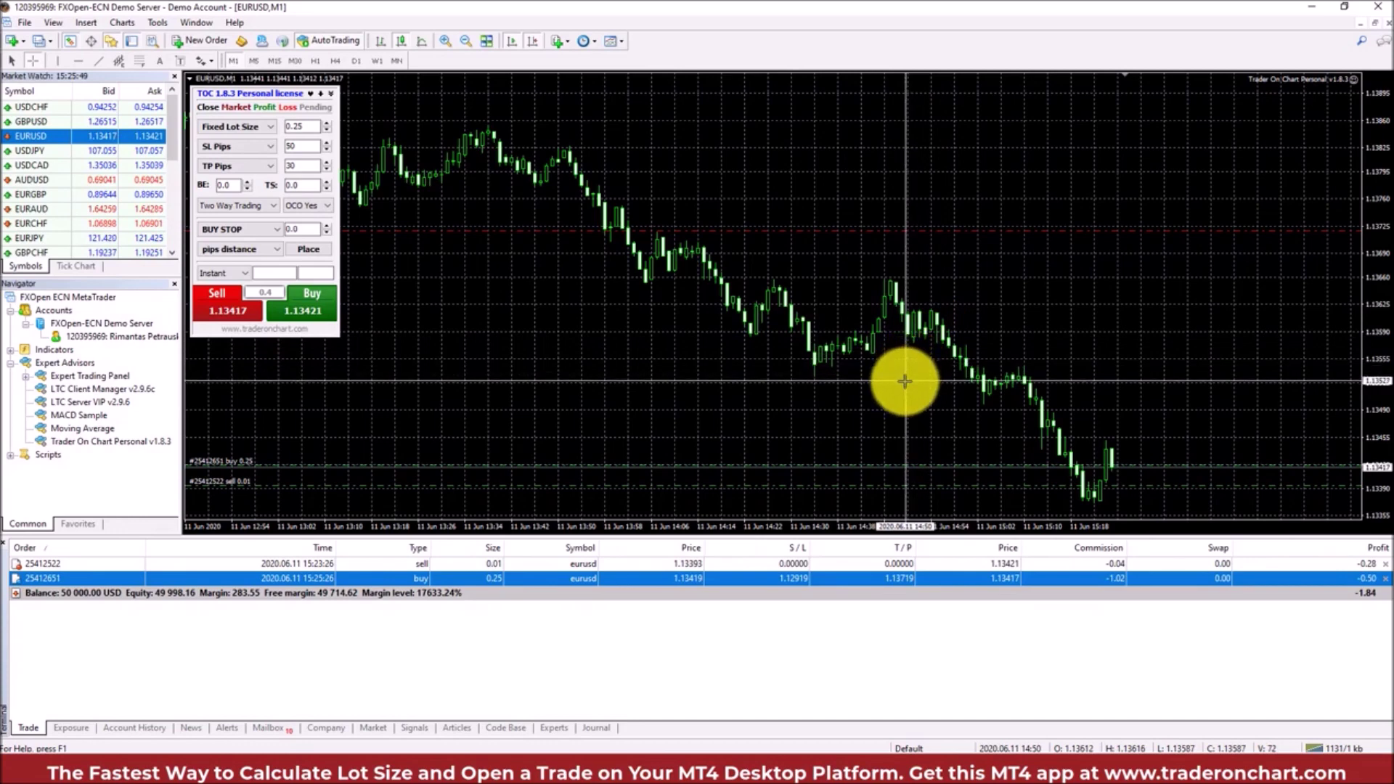
left_click(790, 415)
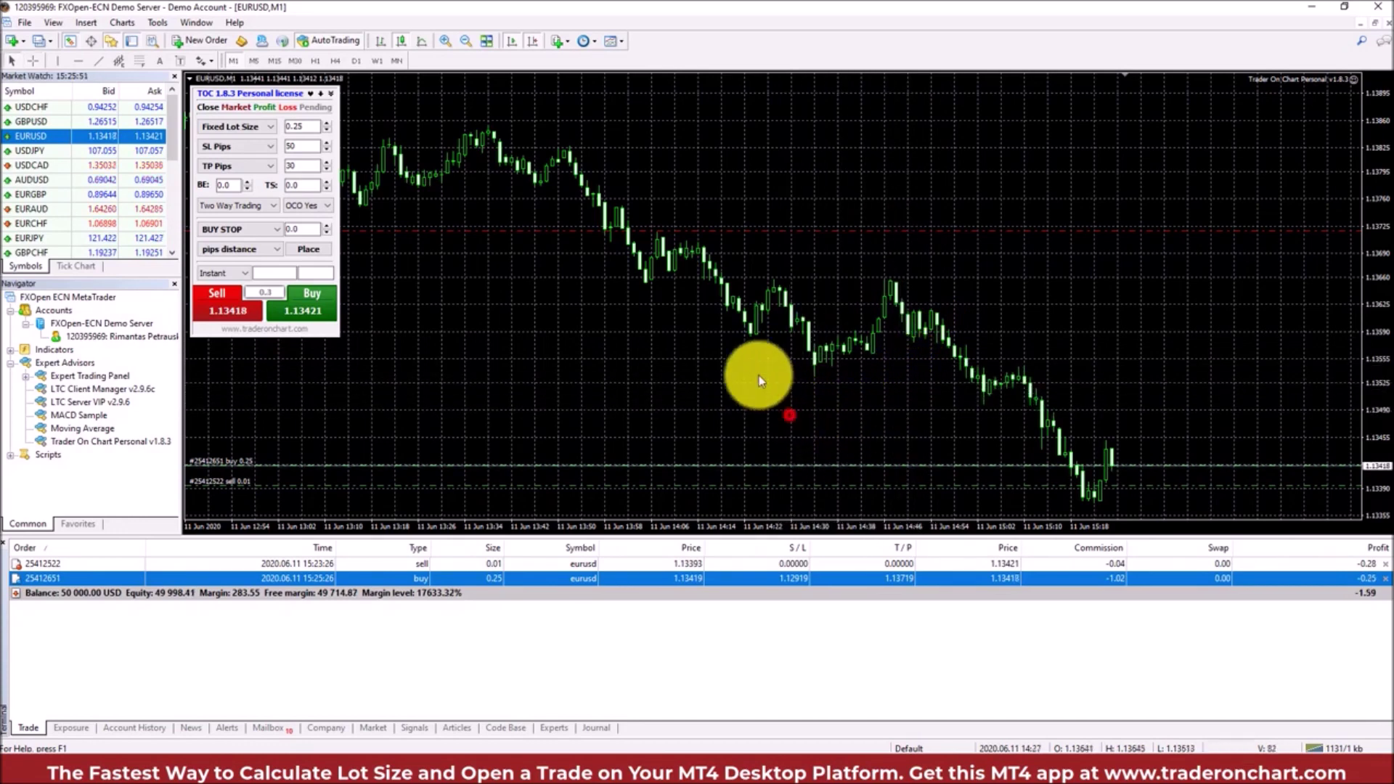
left_click(32, 63)
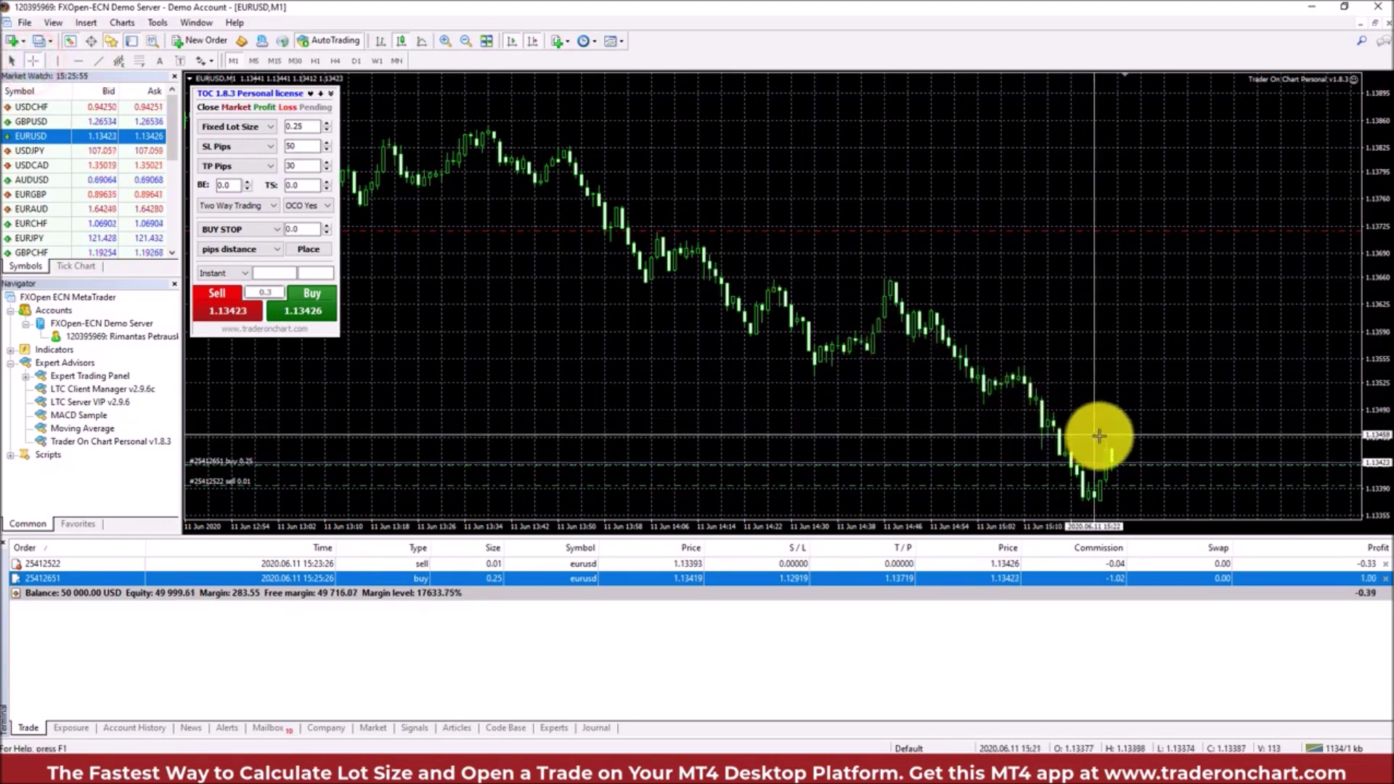
left_click_drag(1132, 463, 1111, 230)
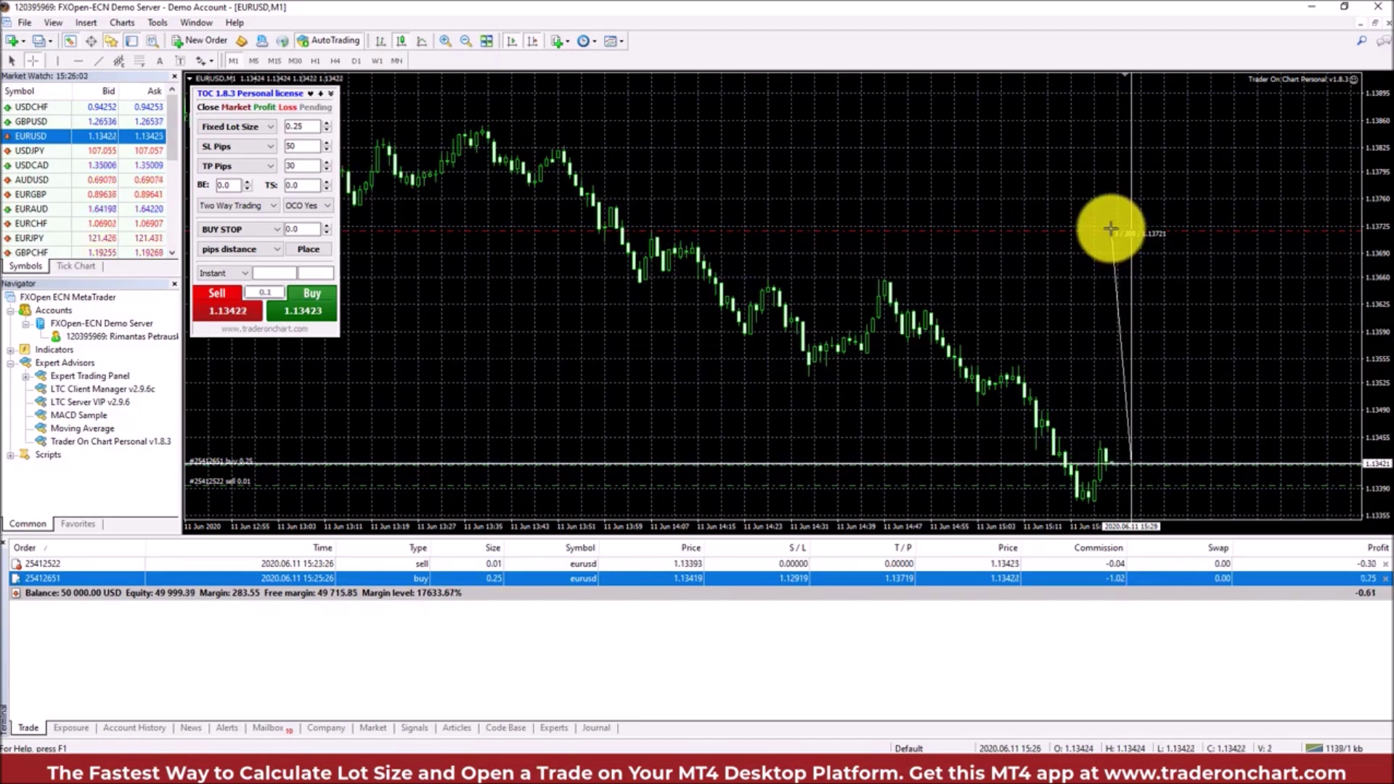
left_click_drag(1111, 229, 1111, 229)
Measure the distance from the buy order's entry price to its stop-loss line on the chart
left_click_drag(1380, 212, 1378, 297)
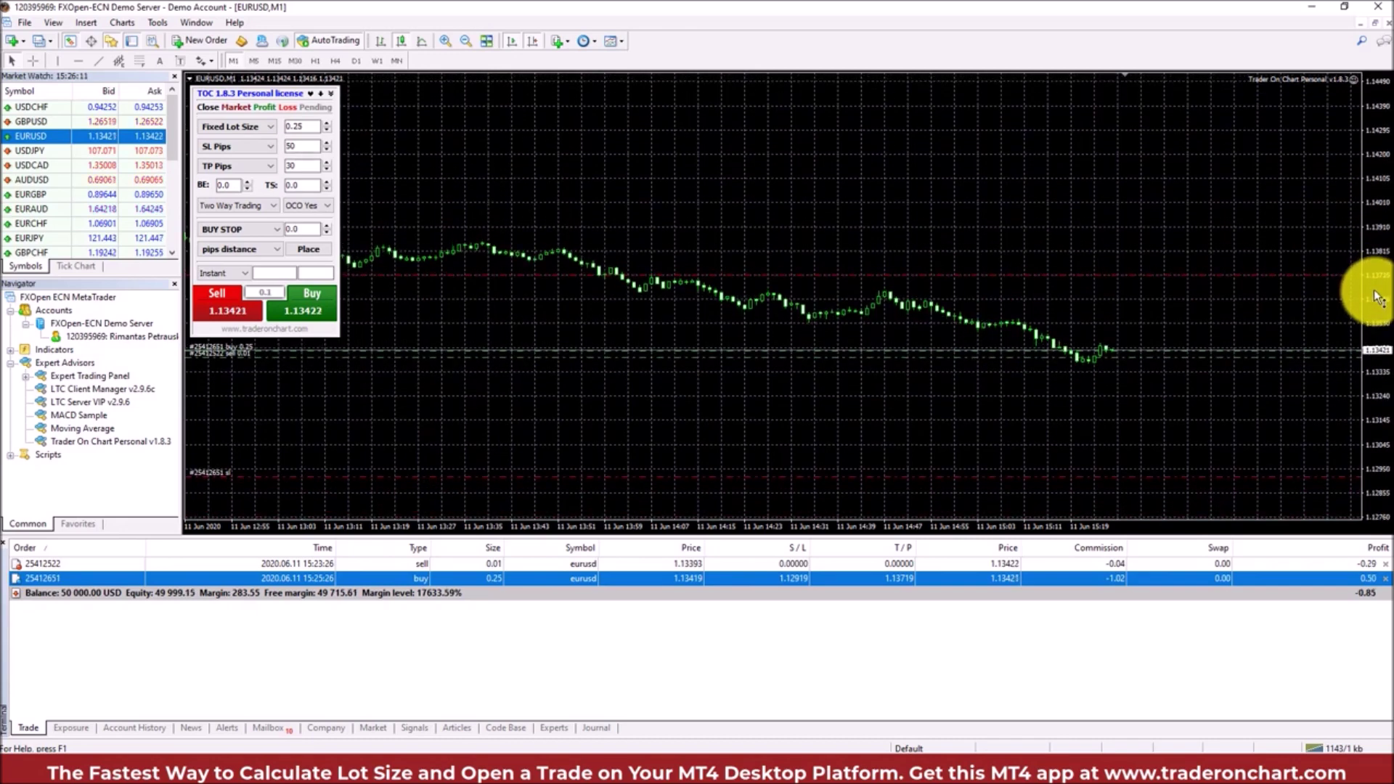
left_click_drag(1127, 349, 1102, 472)
left_click(946, 429)
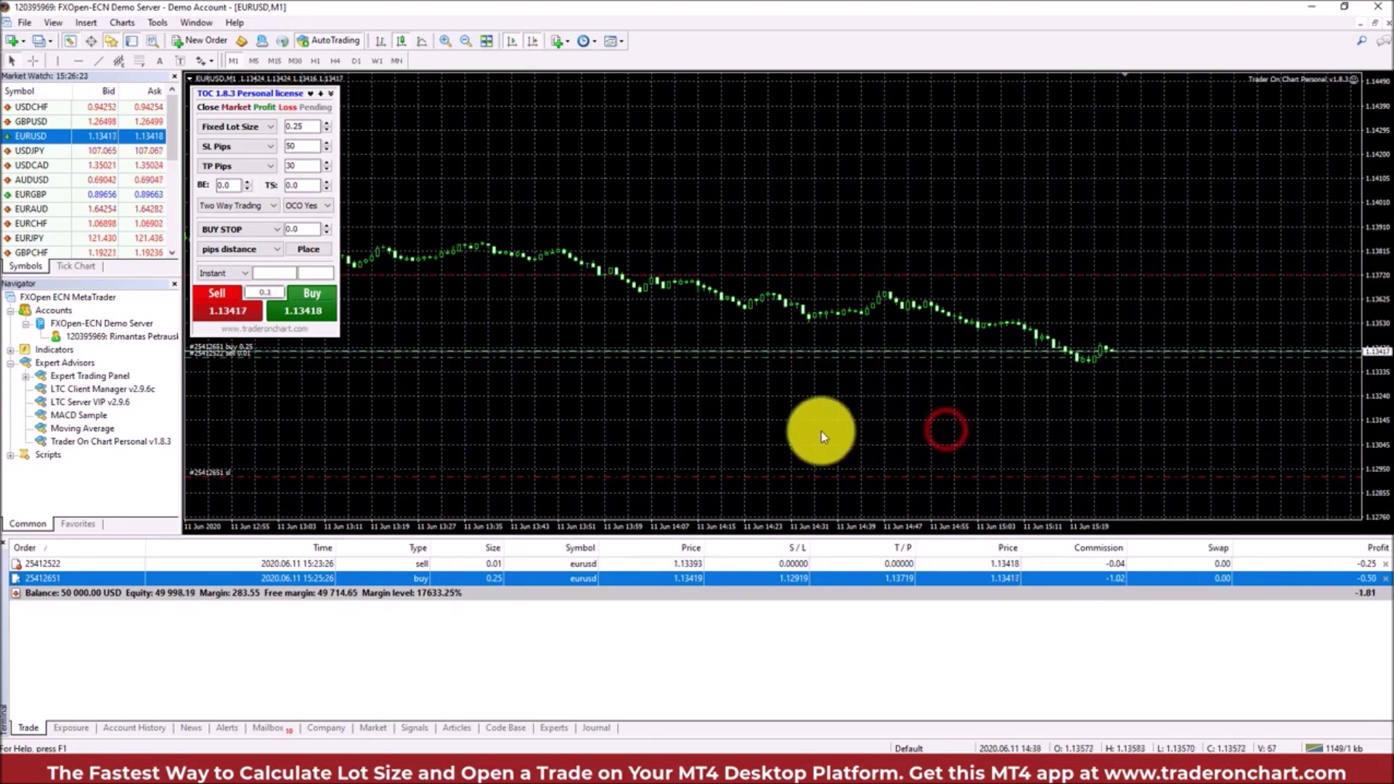
left_click(786, 477)
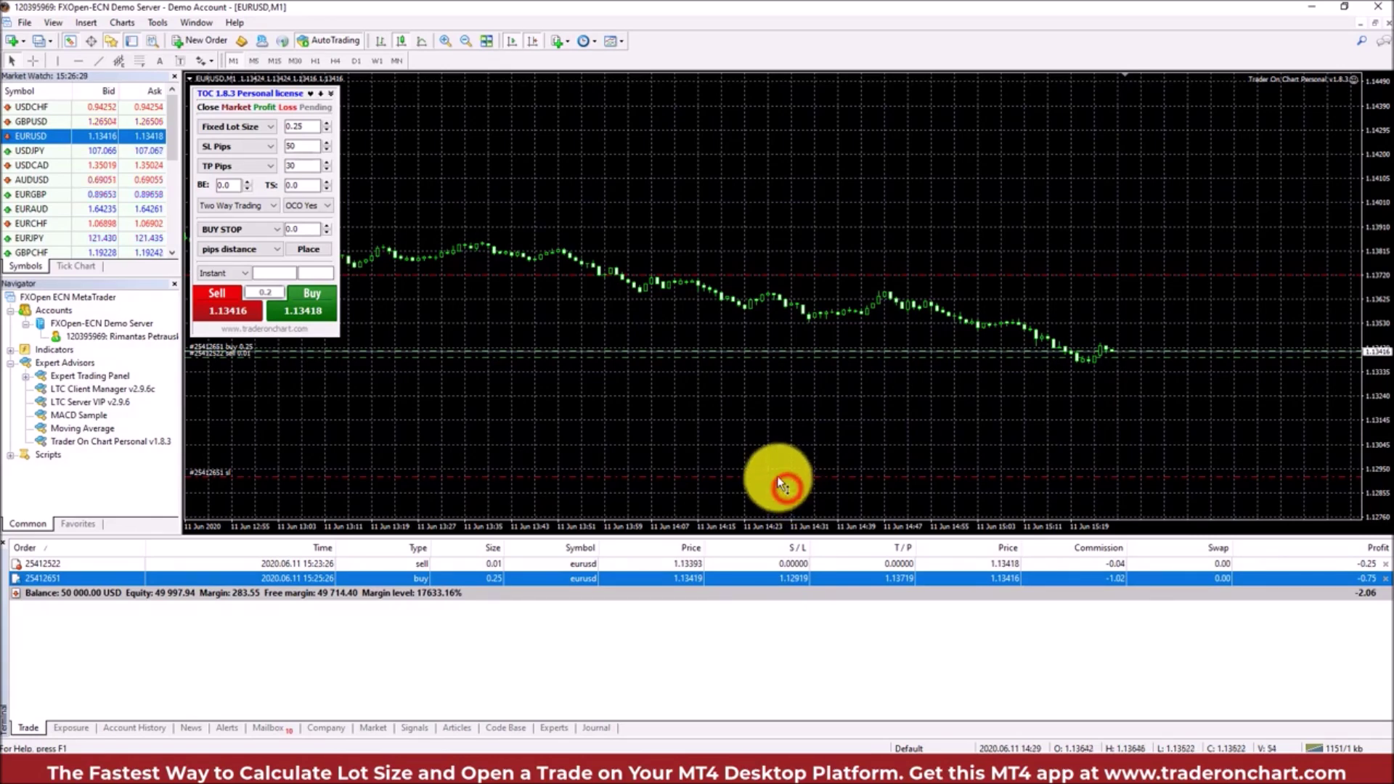
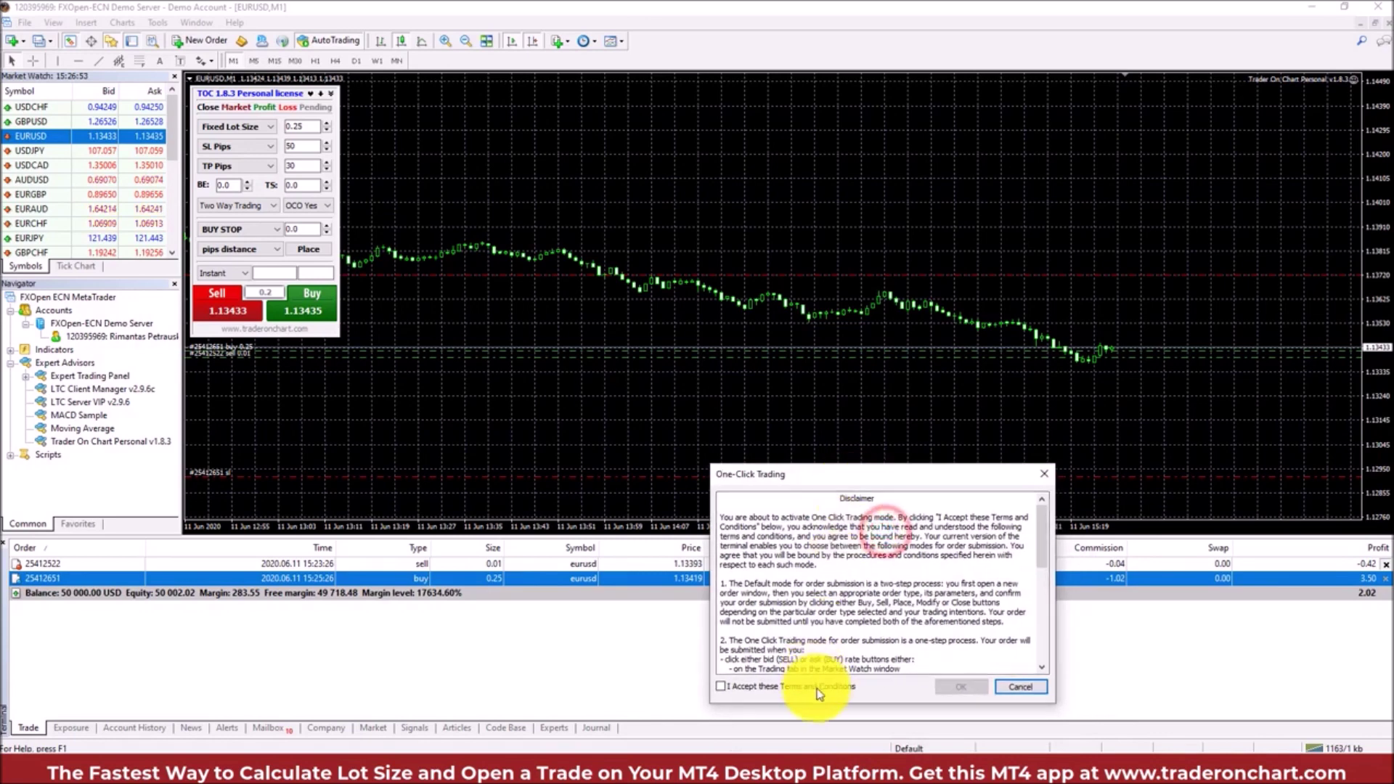
Accept the One-Click Trading terms and close both open EURUSD orders
left_click(958, 690)
left_click(1386, 578)
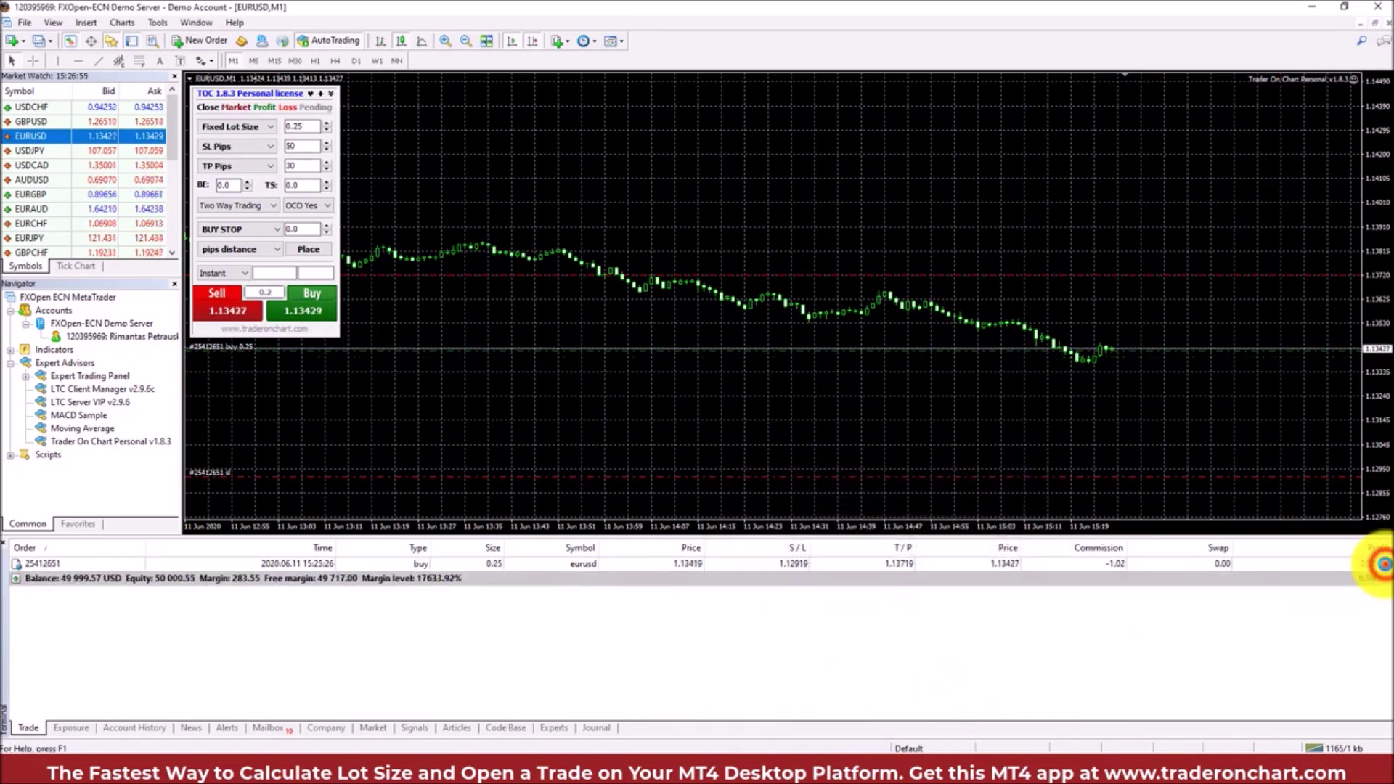
left_click(1386, 563)
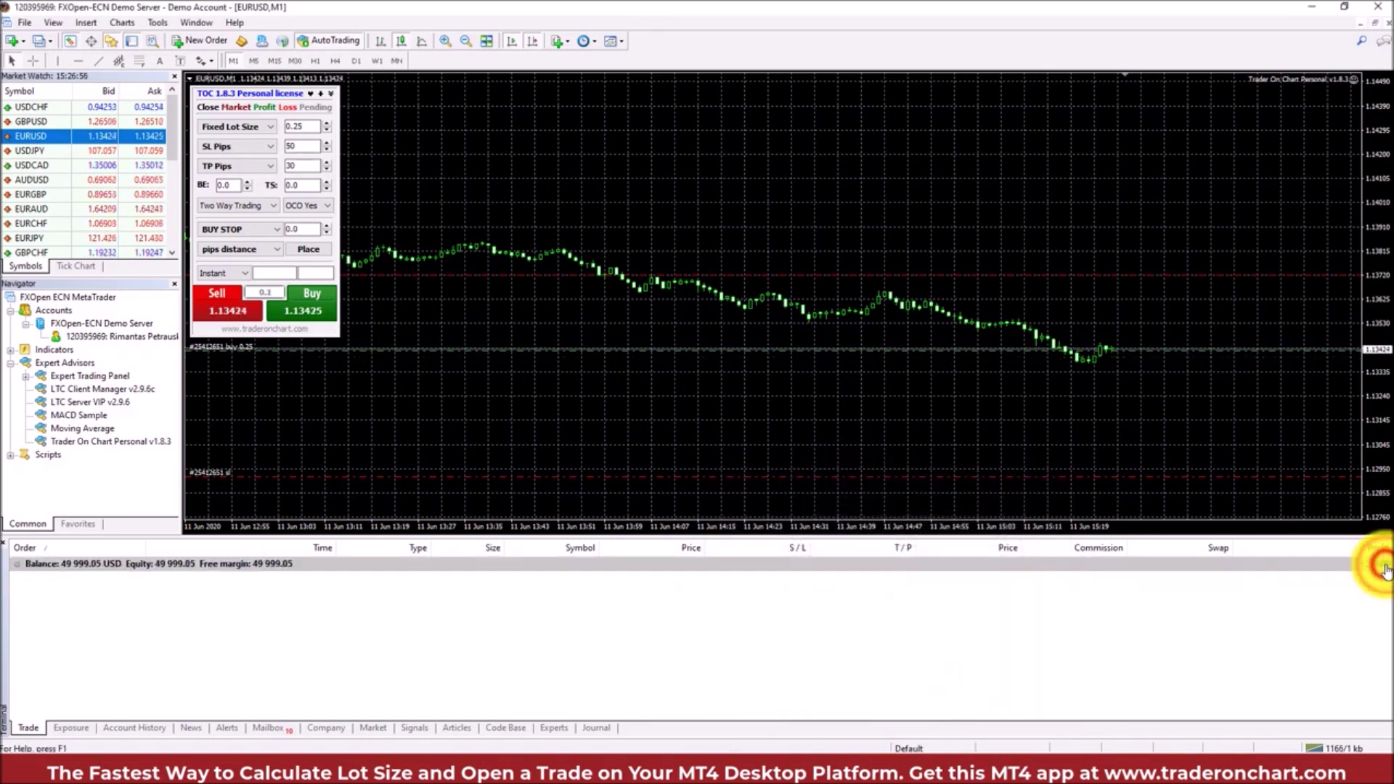
Switch the panel's position sizing from fixed lot size to Money and set the risk amount to 500
double_click(1373, 327)
left_click(241, 128)
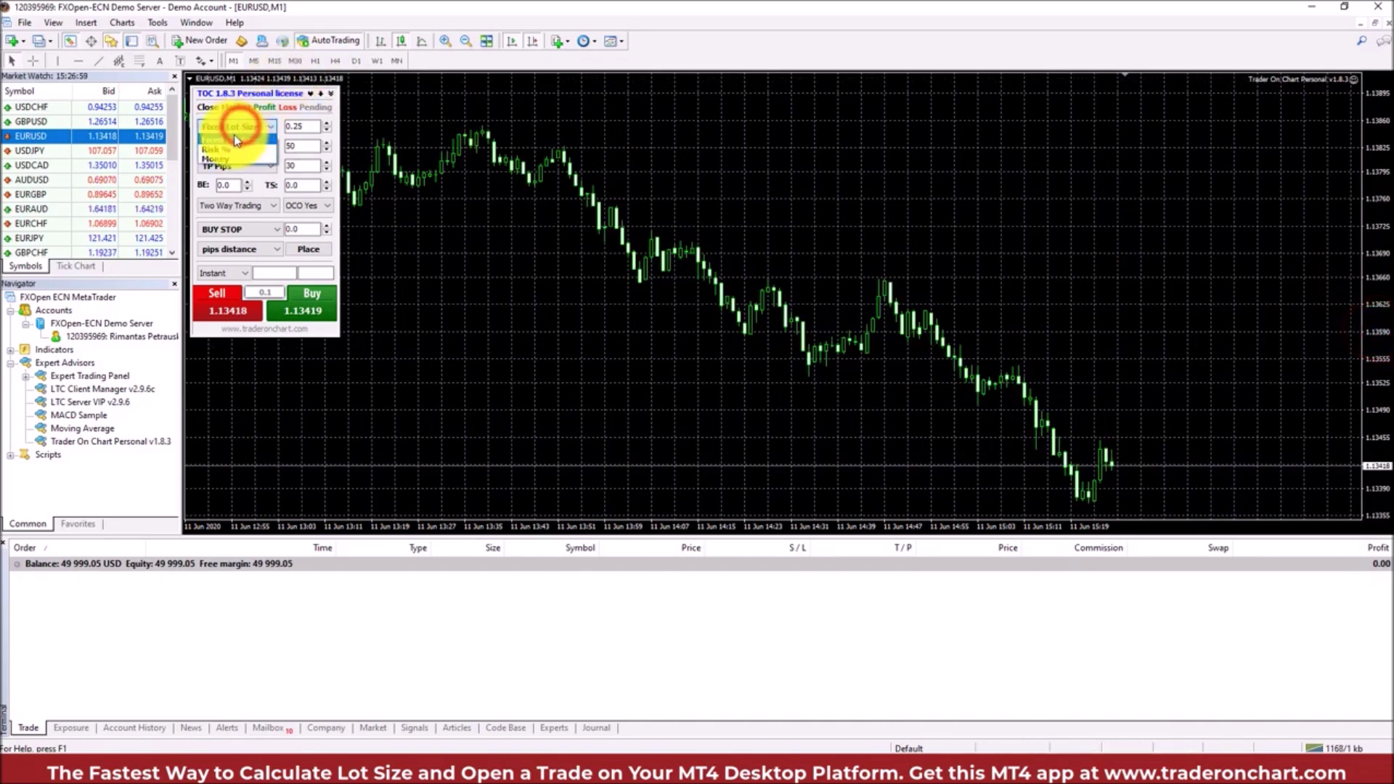
left_click(232, 158)
left_click(303, 126)
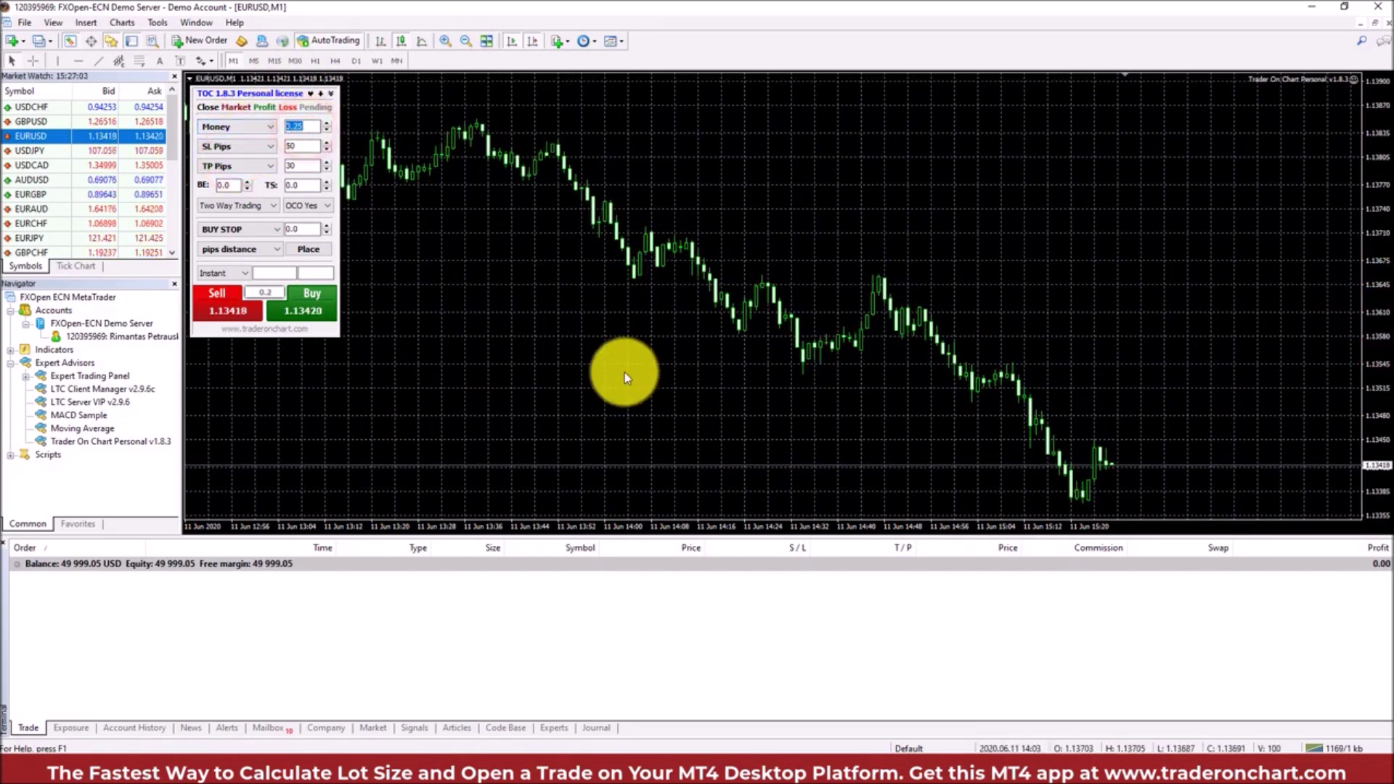
type("500")
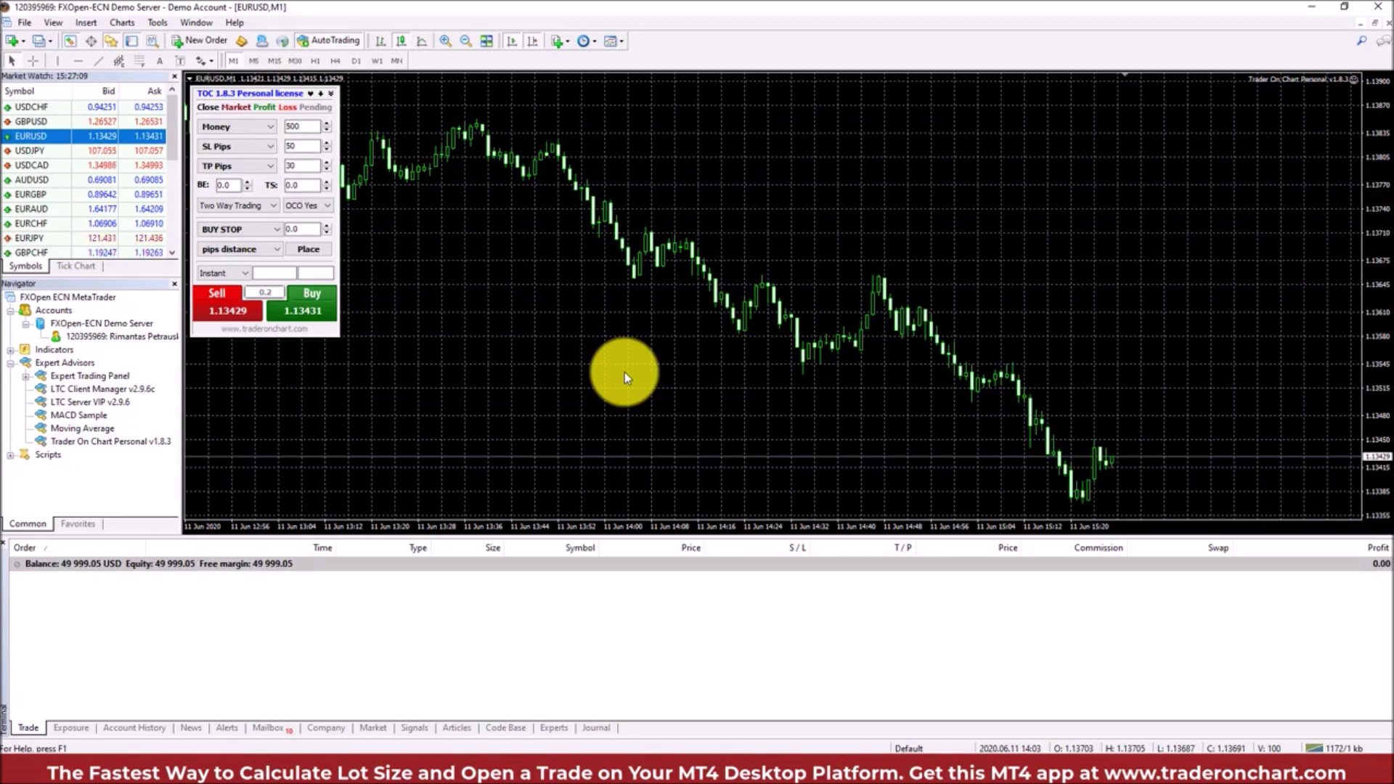
Open a market sell order on EURUSD with the Money-based sizing and check its stop-loss line on the chart
left_click(117, 572)
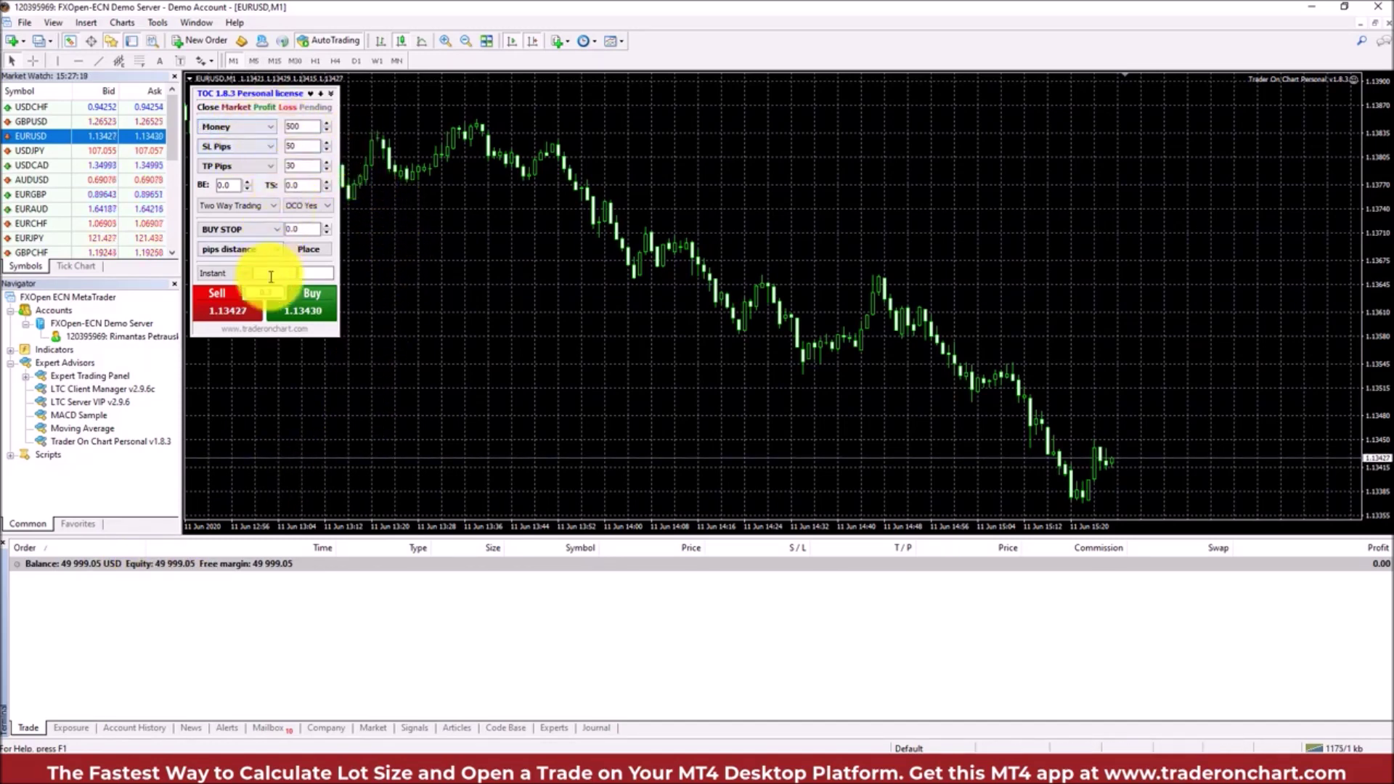
left_click(223, 314)
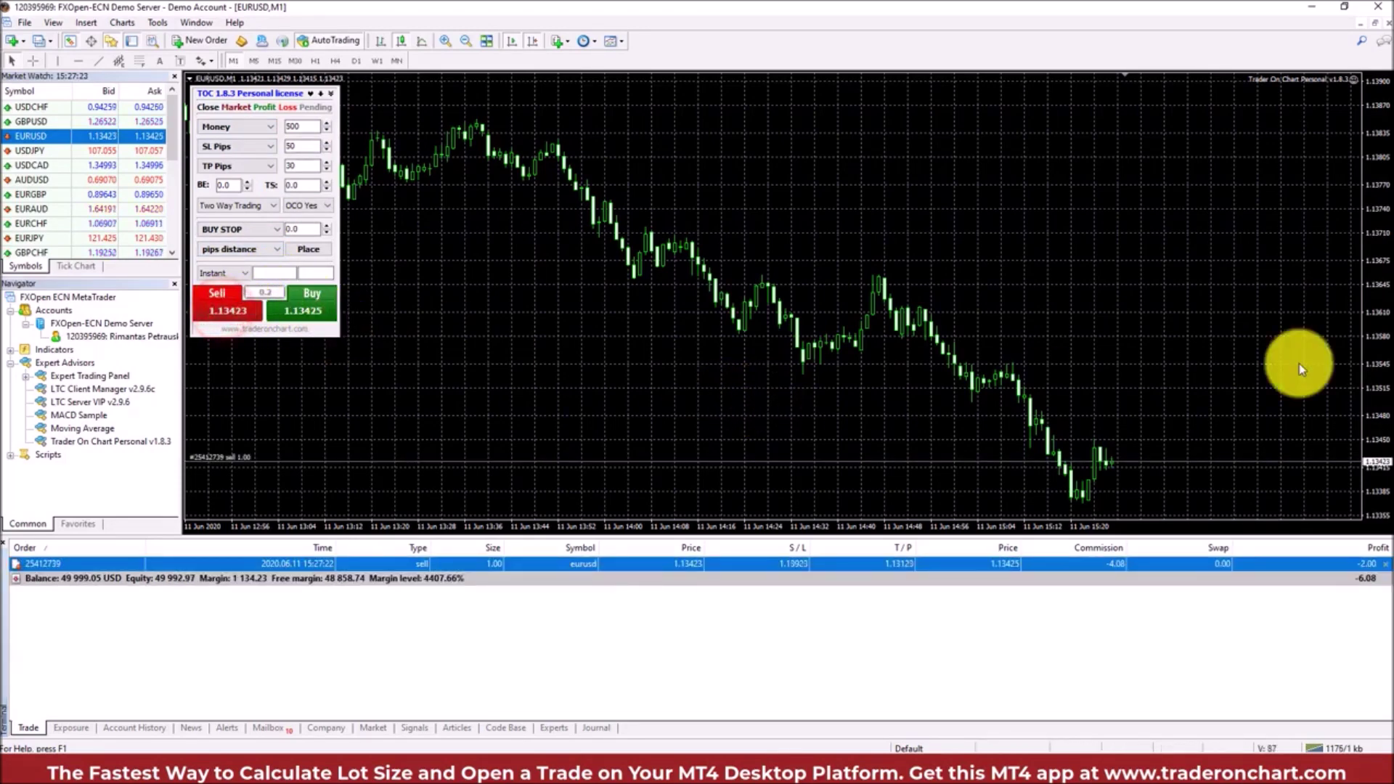
left_click_drag(1378, 270, 1372, 308)
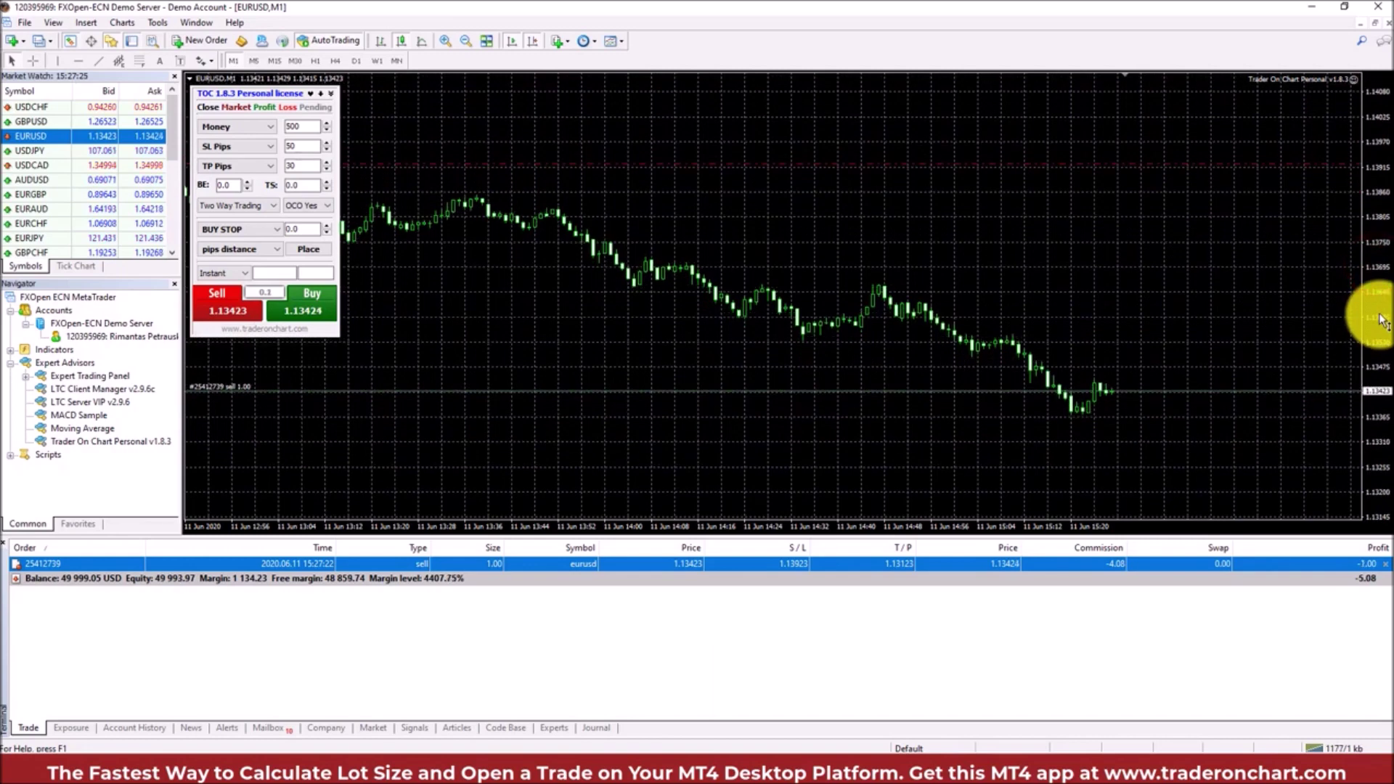
left_click(974, 192)
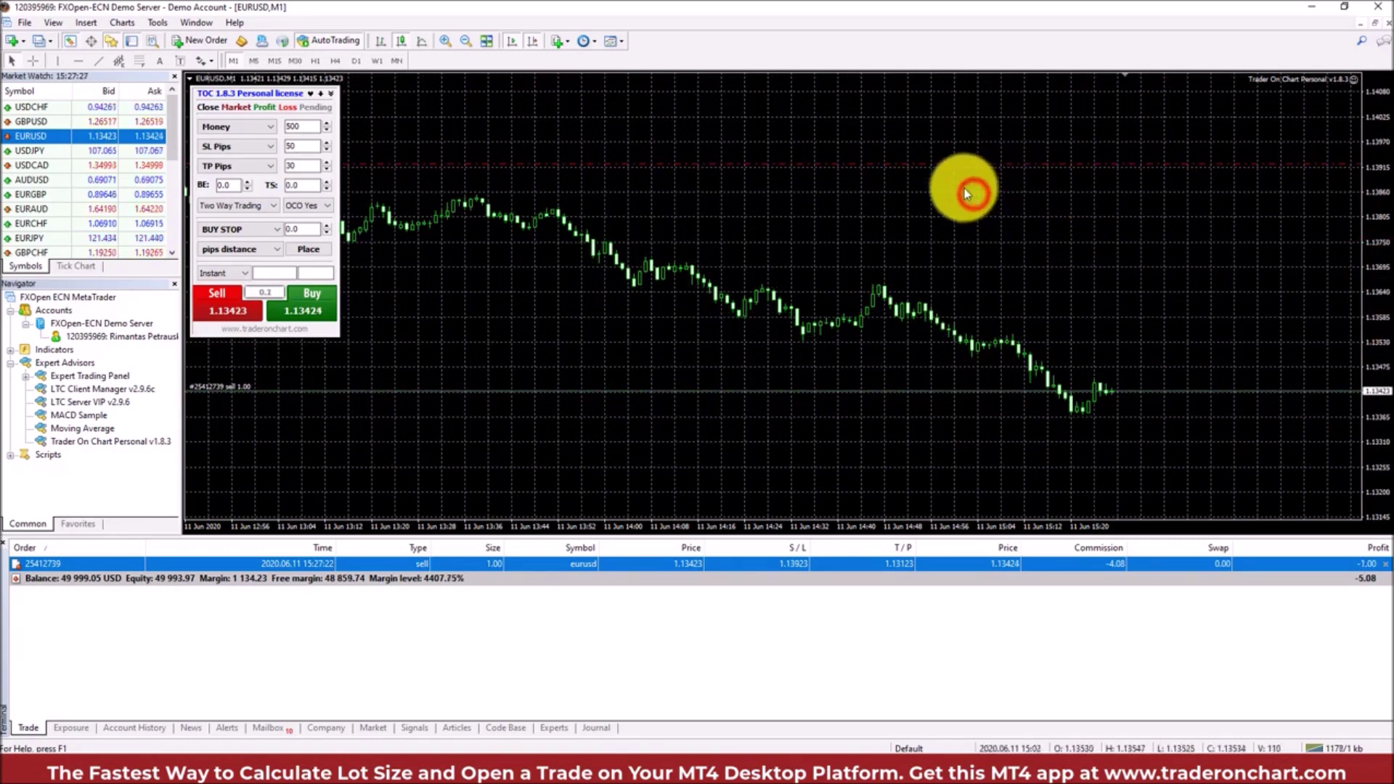
mouse_move(923, 166)
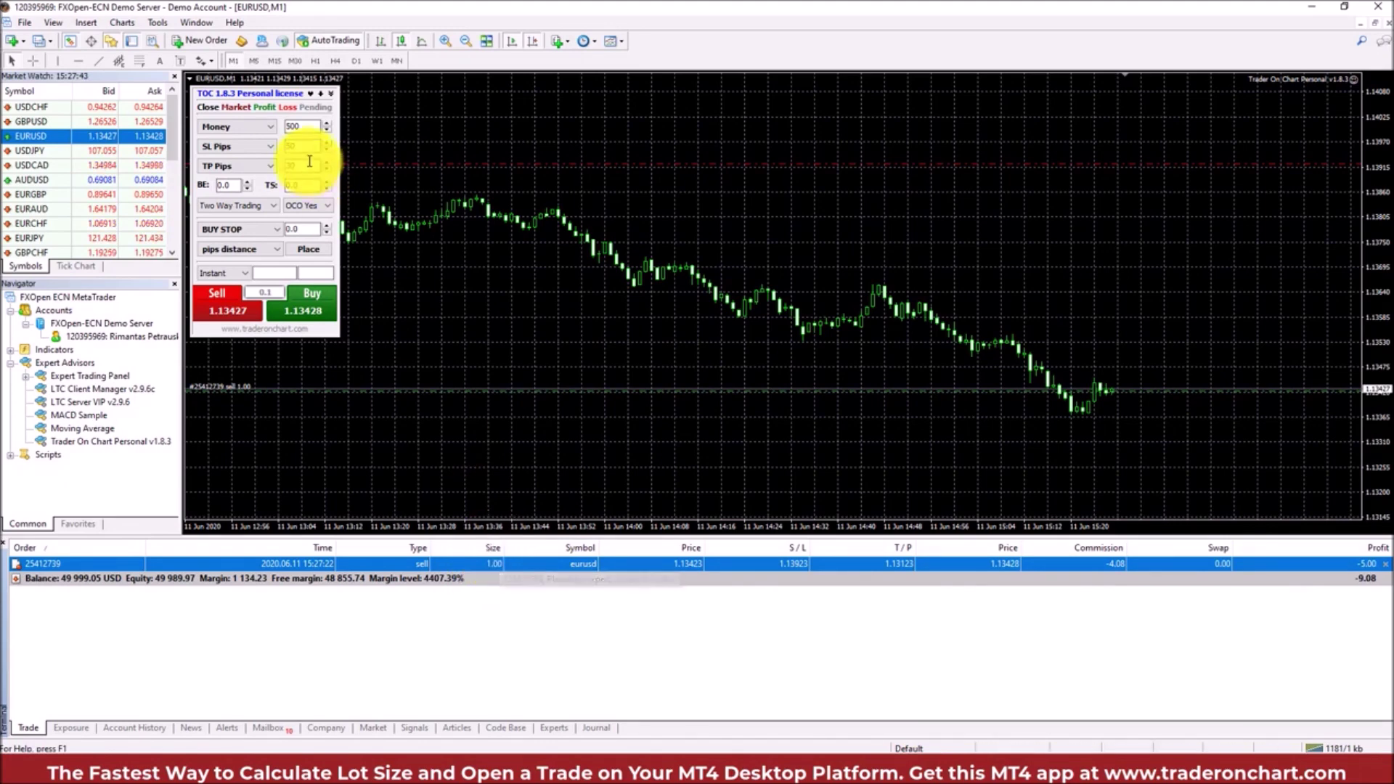
Set the Money risk amount to 675 and close the open EURUSD sell order
left_click(294, 127)
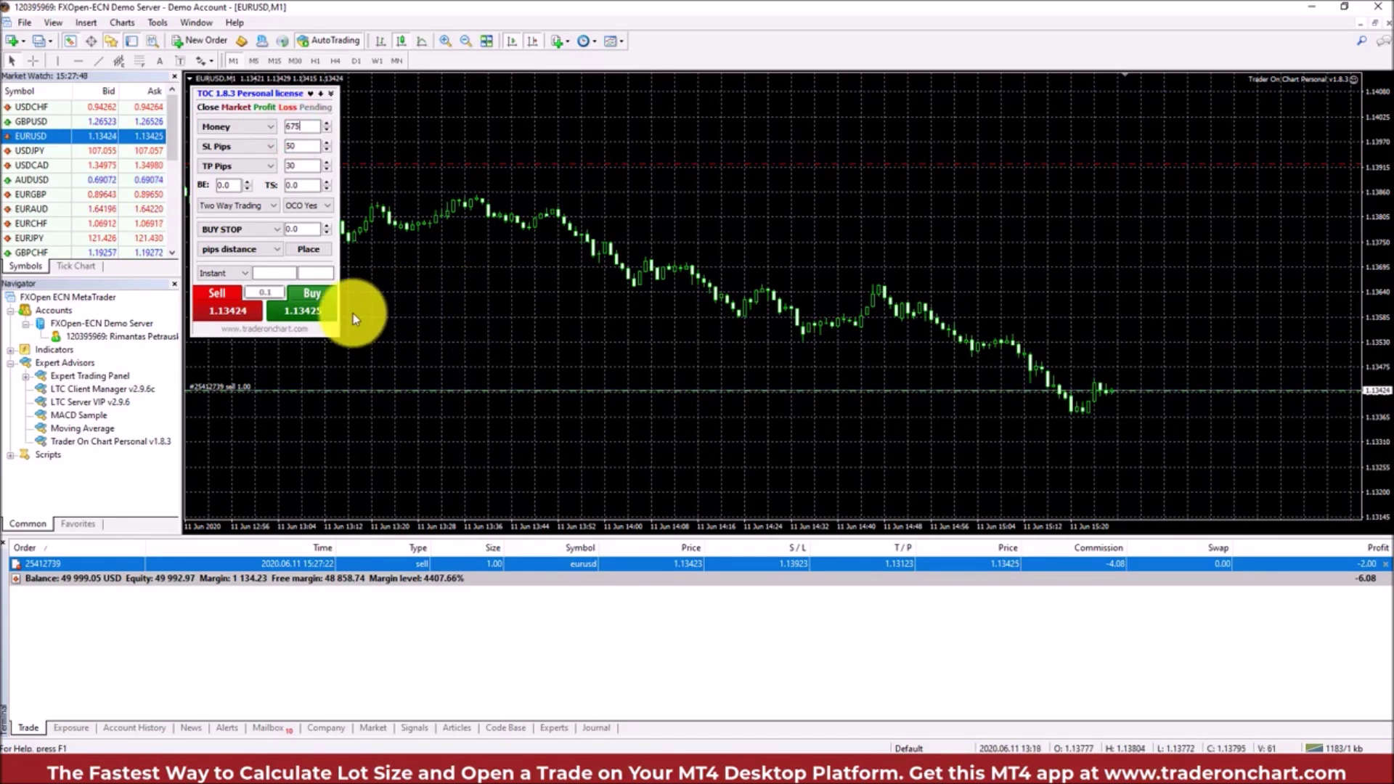
left_click(1385, 563)
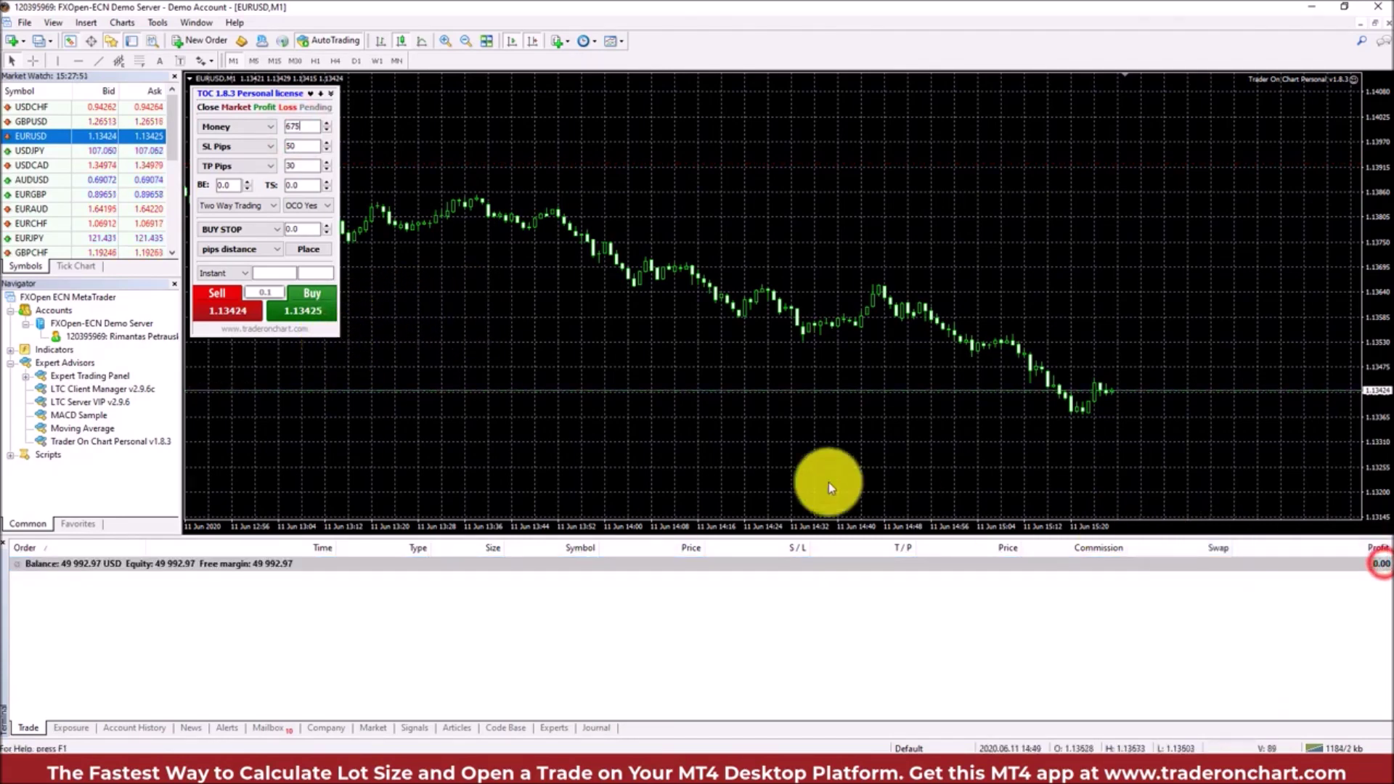
Open a EURUSD market sell order with the Money amount of 675 and check its lot size and stop-loss line
left_click(223, 317)
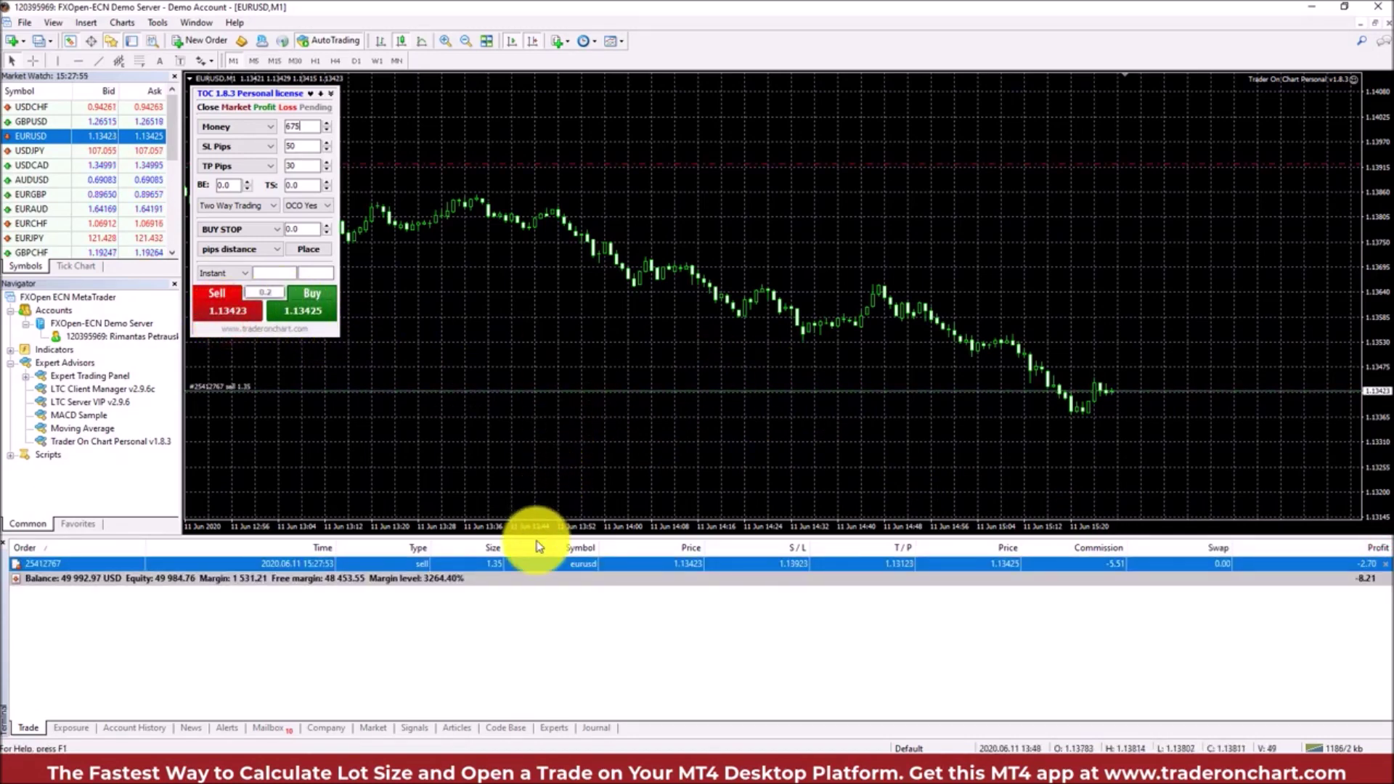
left_click(476, 563)
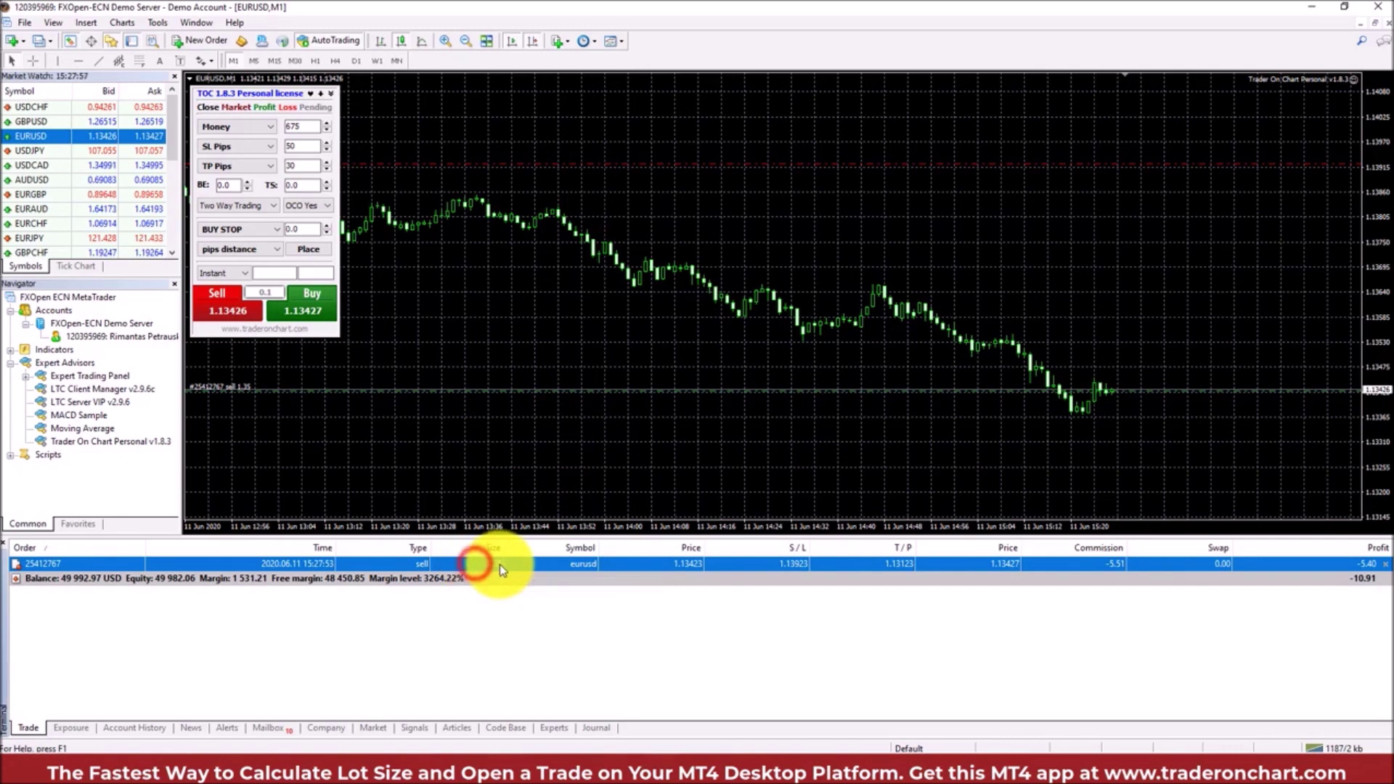
left_click(585, 475)
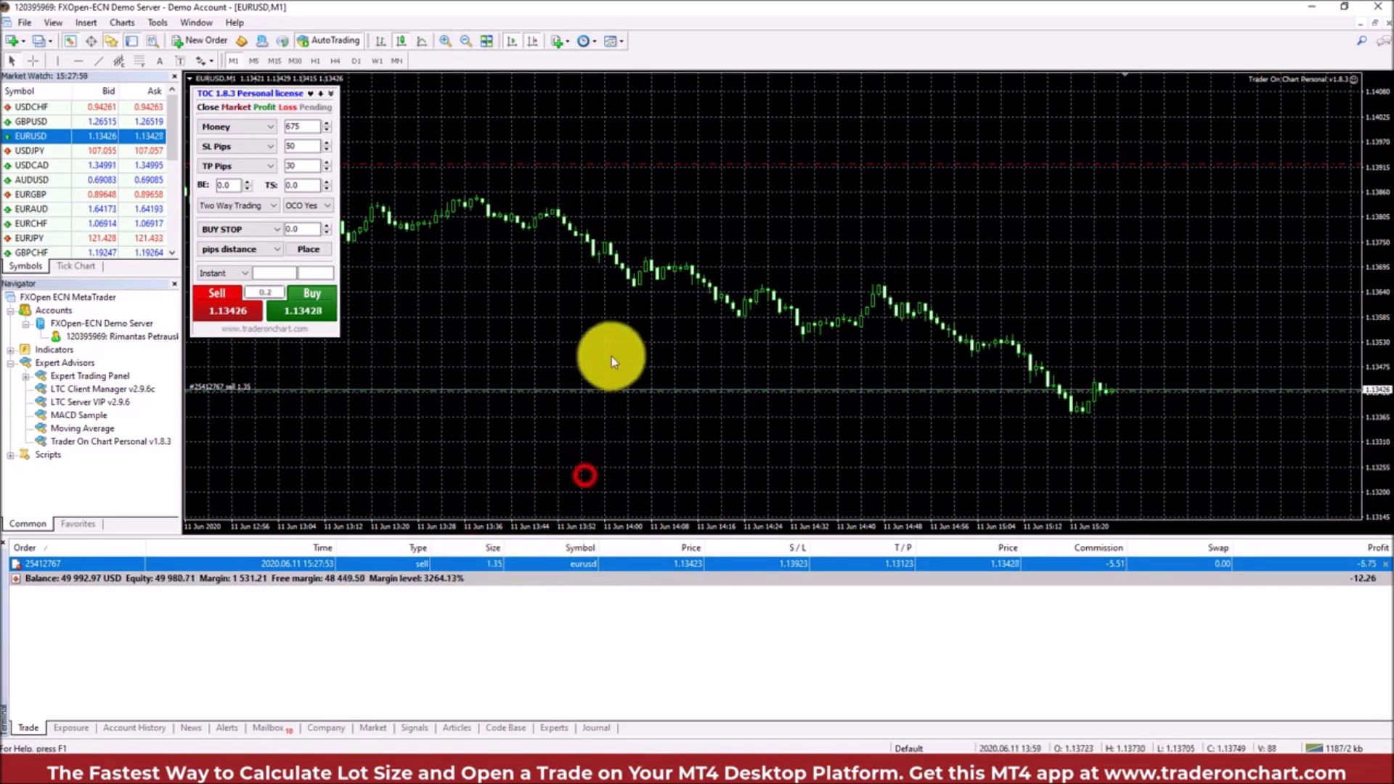
left_click(739, 188)
mouse_move(739, 163)
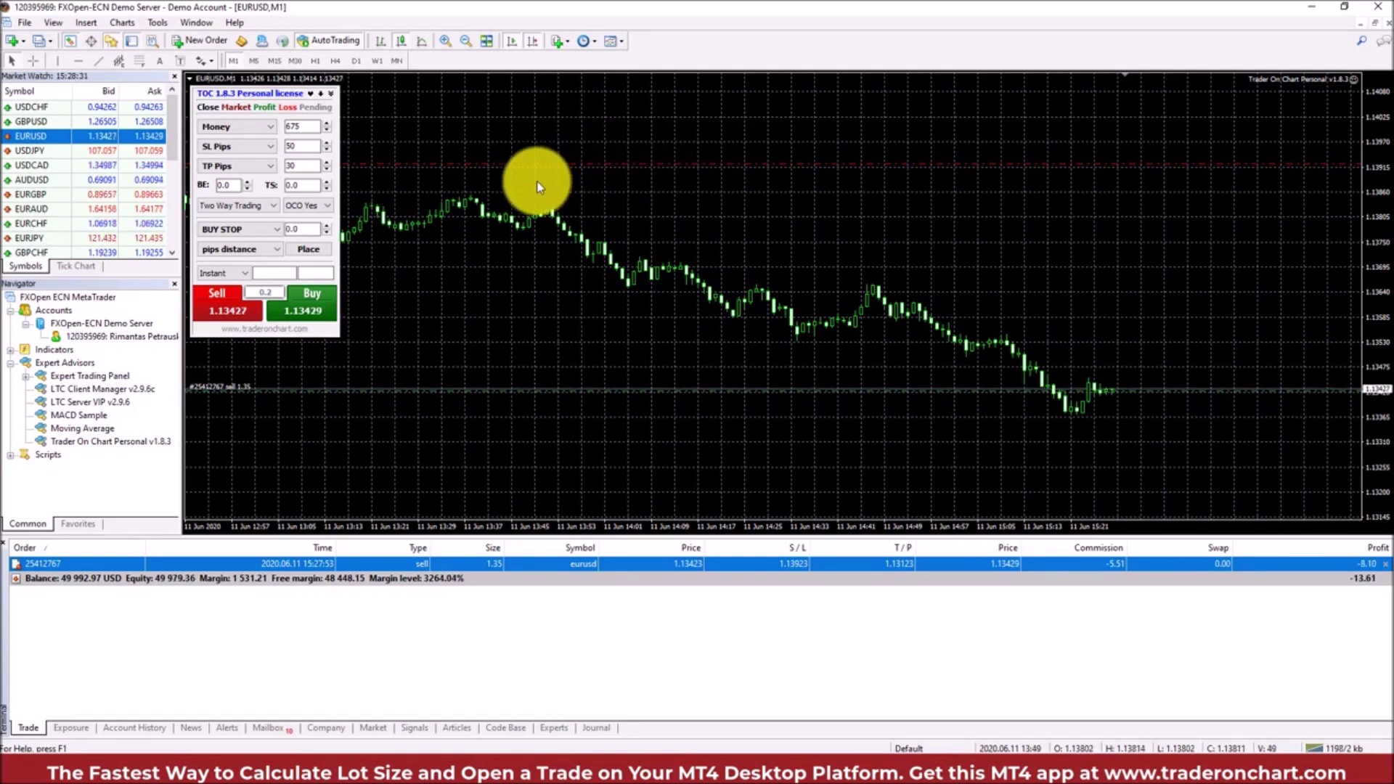
Close the open EURUSD sell order and switch the panel's position sizing to Risk % with a value of 2.5
right_click(639, 390)
left_click(649, 406)
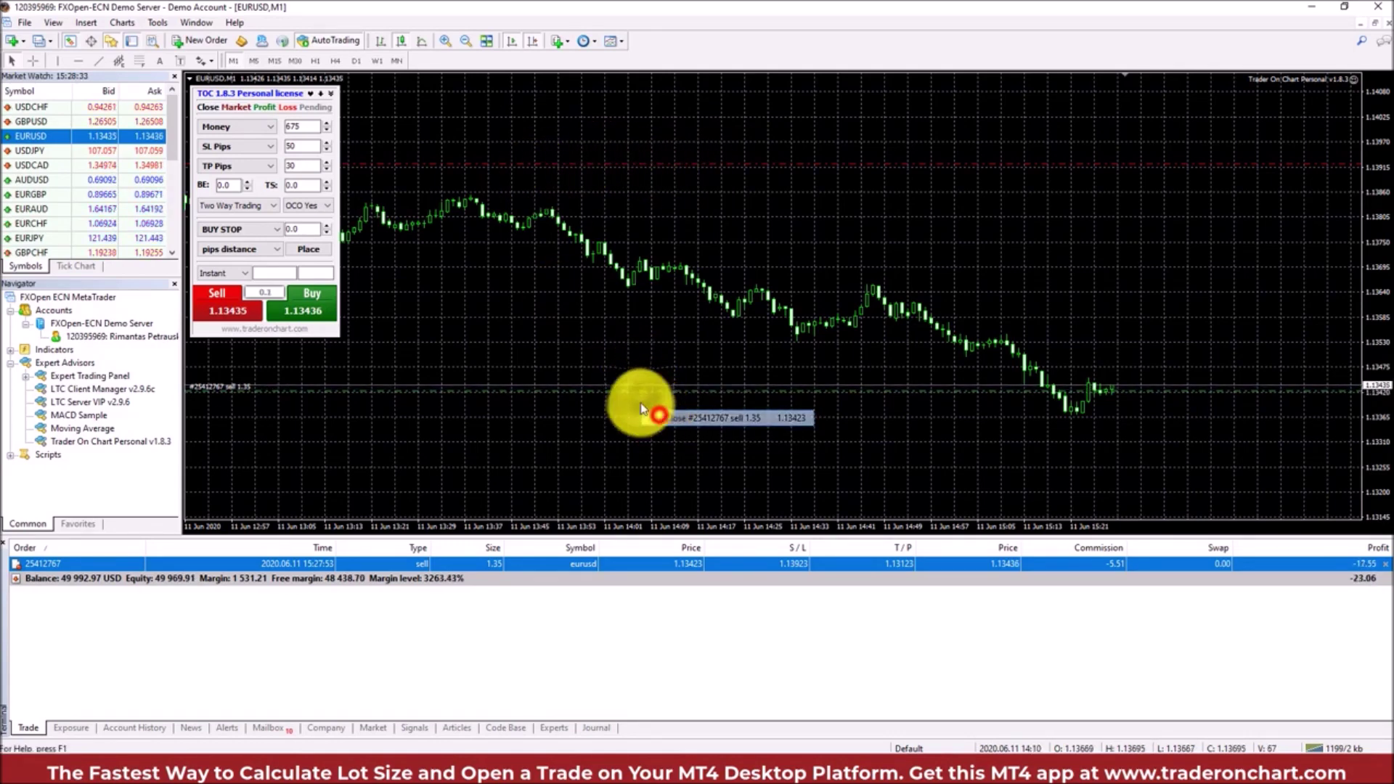
left_click(247, 126)
left_click(235, 147)
left_click(308, 127)
type("2")
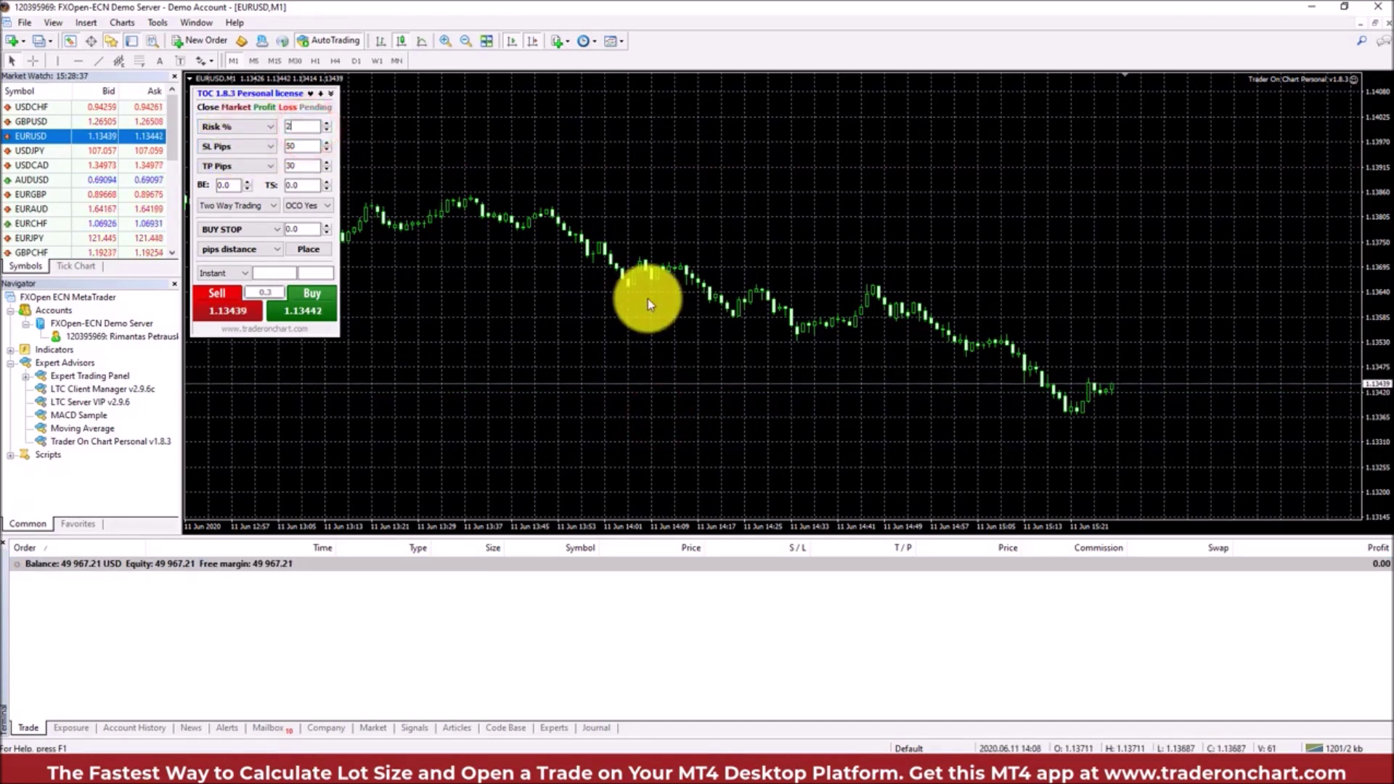
type(".5")
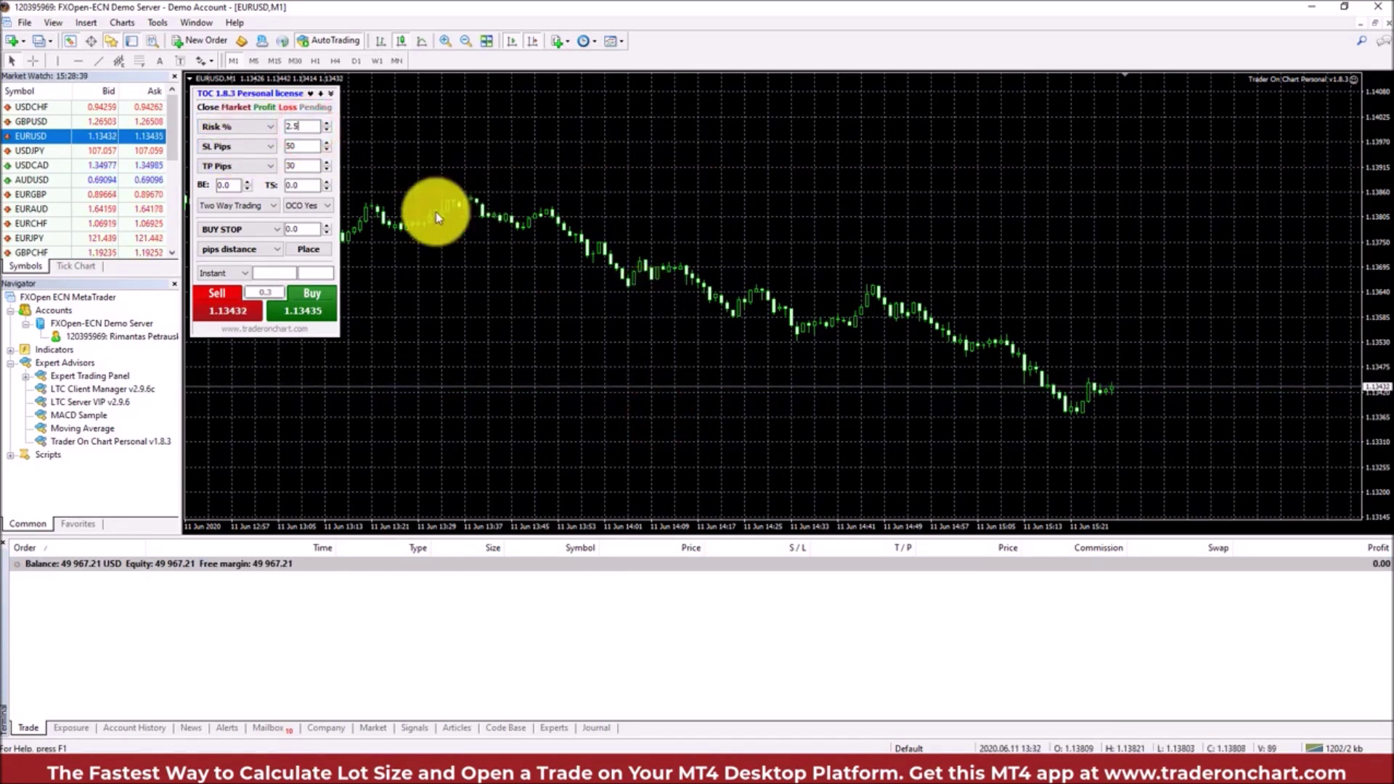
Open a EURUSD market buy order with a stop loss of 77 pips and a take profit of 155 pips
left_click(299, 147)
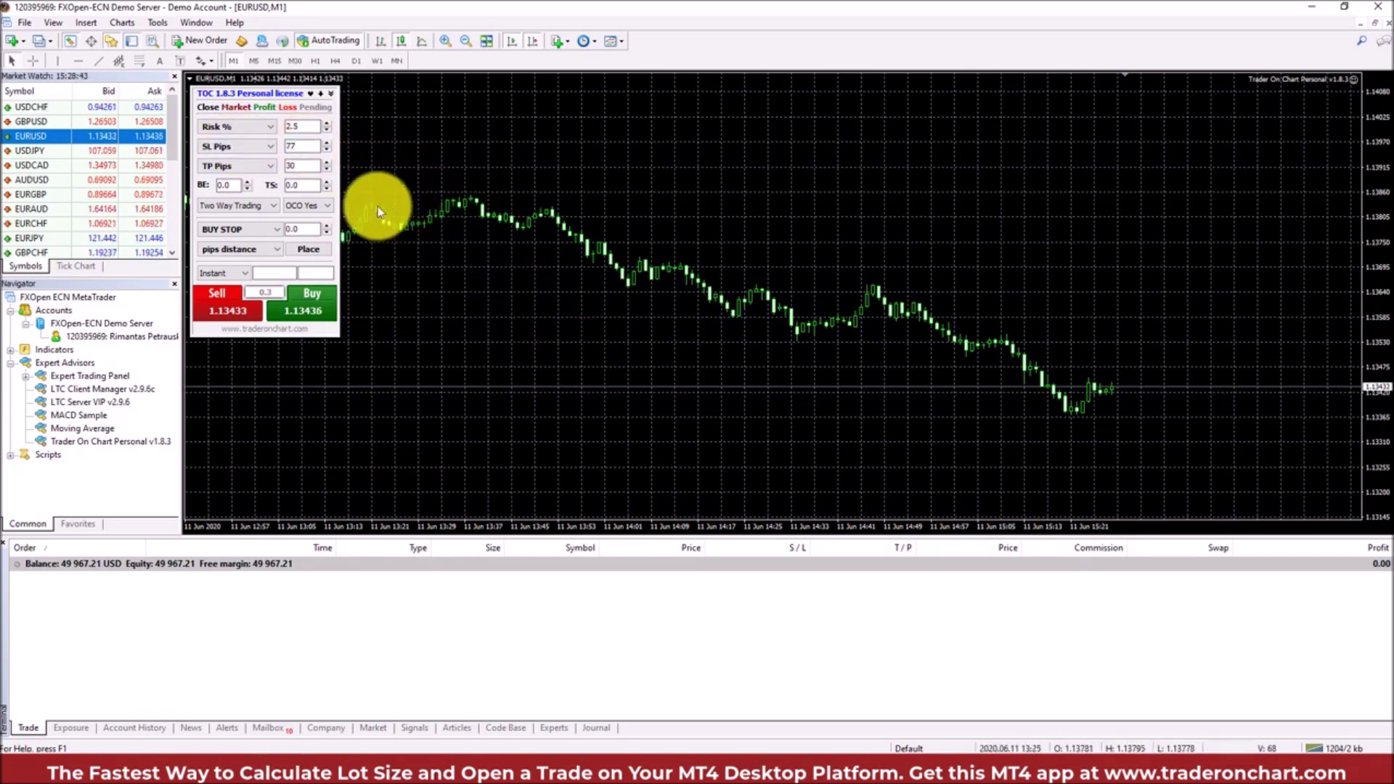
left_click(298, 165)
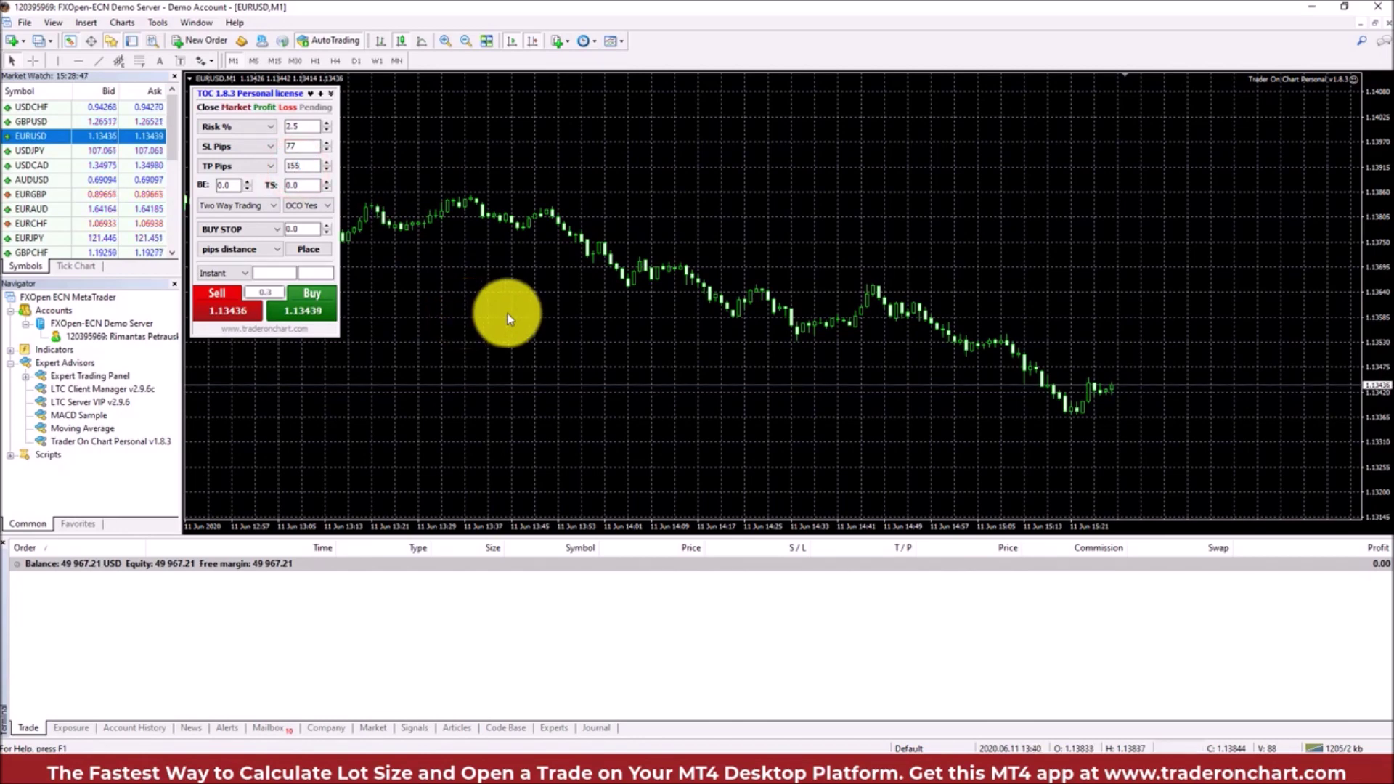
left_click(305, 317)
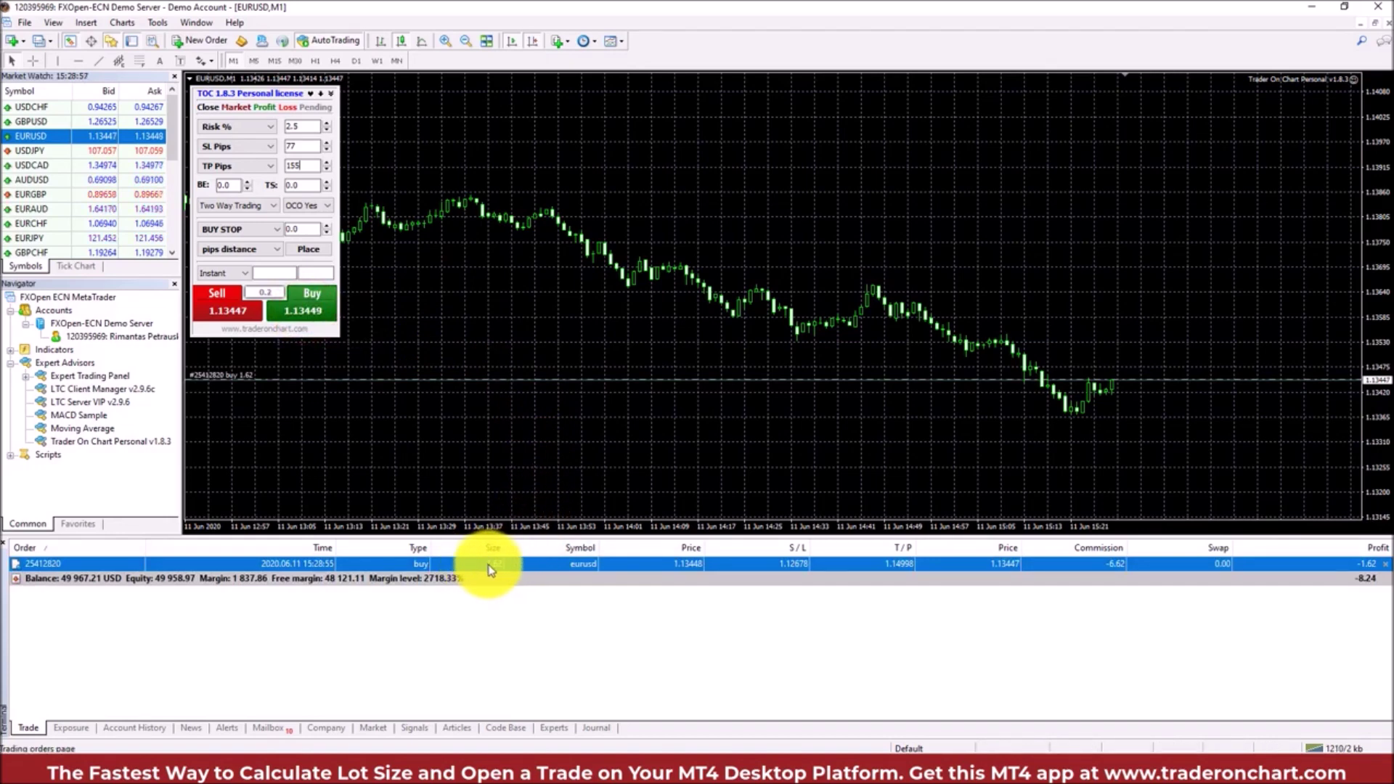
left_click_drag(1383, 155, 1384, 296)
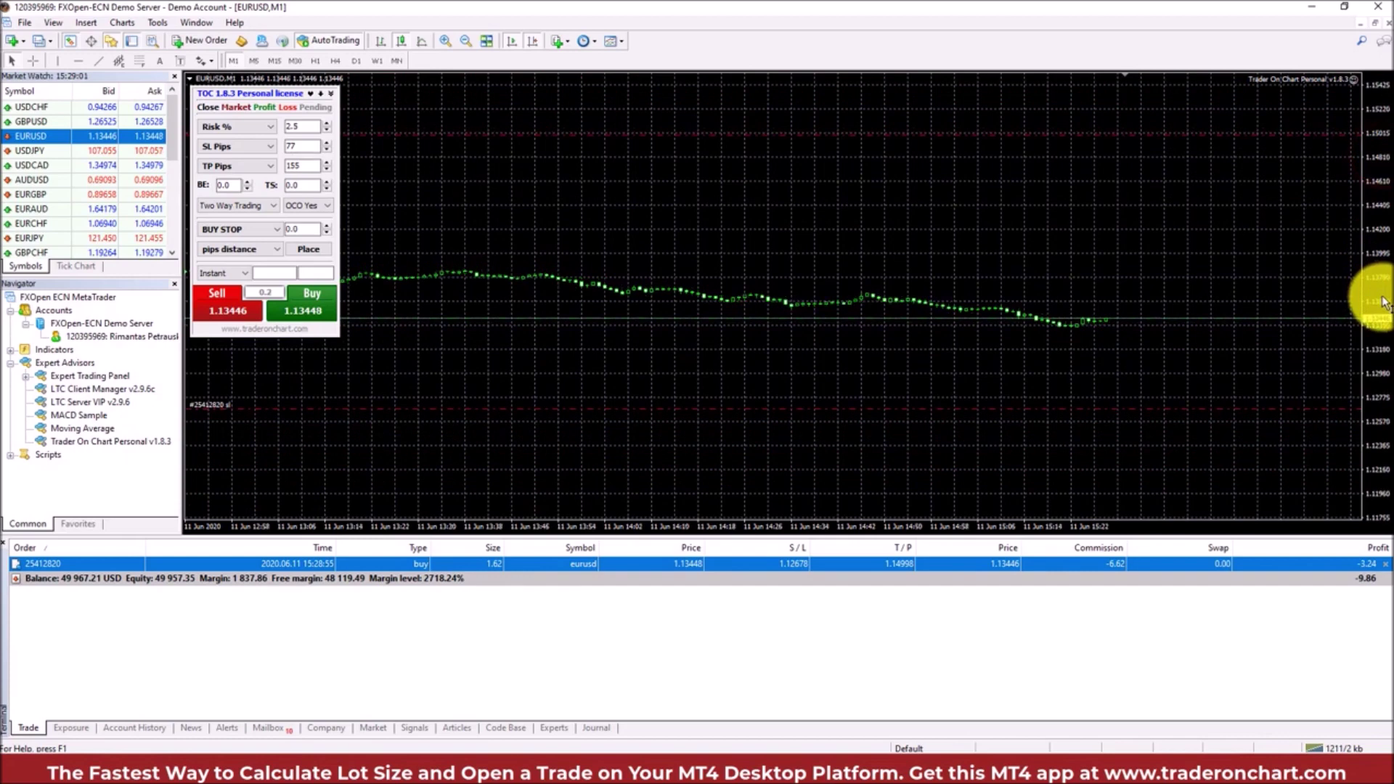
left_click(989, 351)
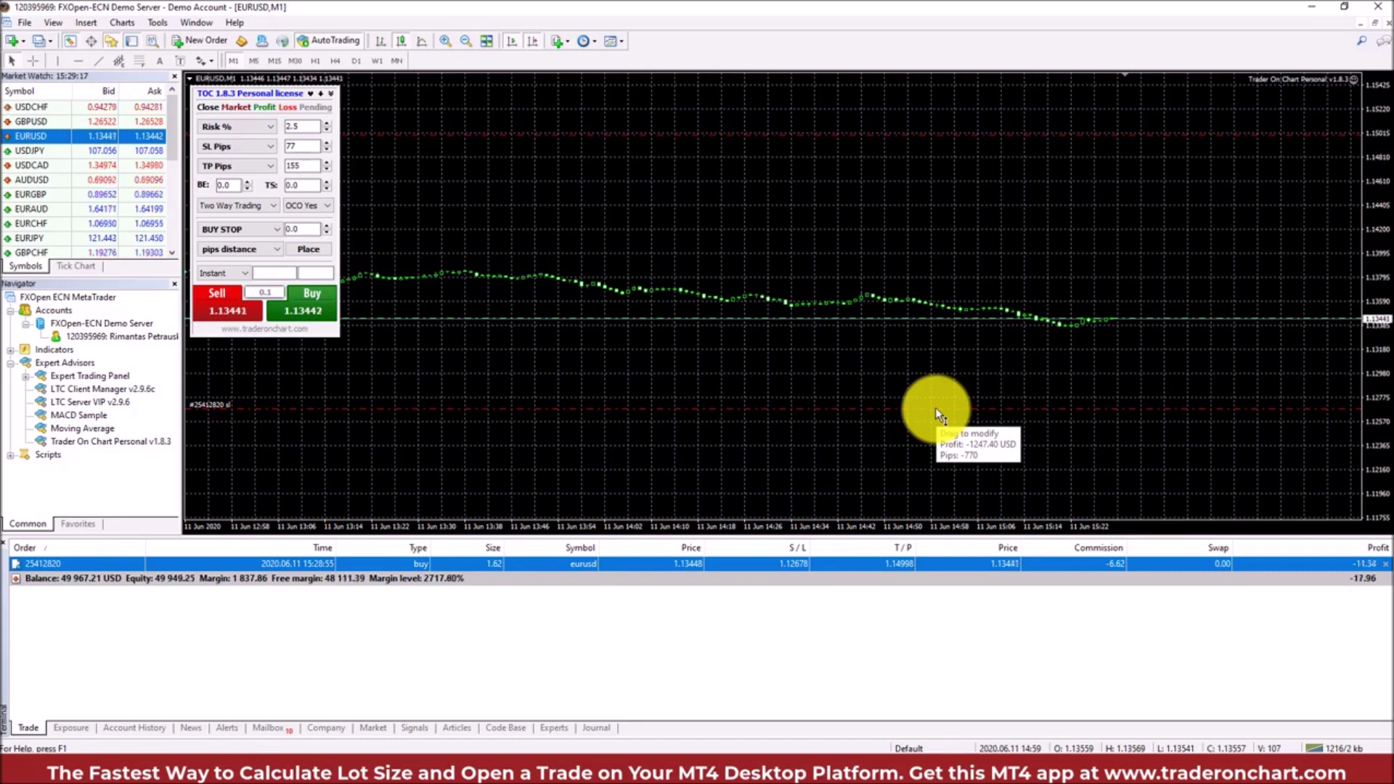
Switch to Calculator and divide the order's stop-loss amount, 1247.4, by the account balance, 49967.21
key("XF86Calculator")
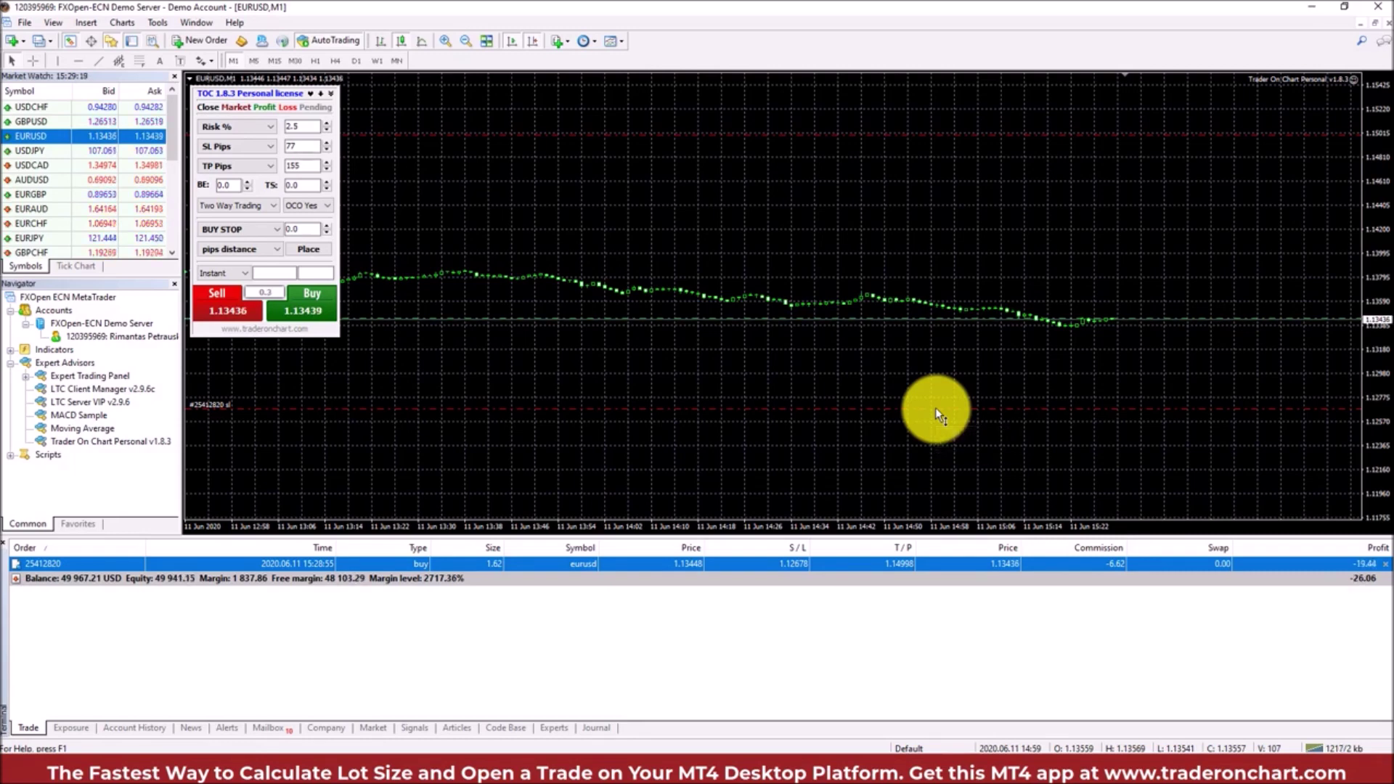
type("1")
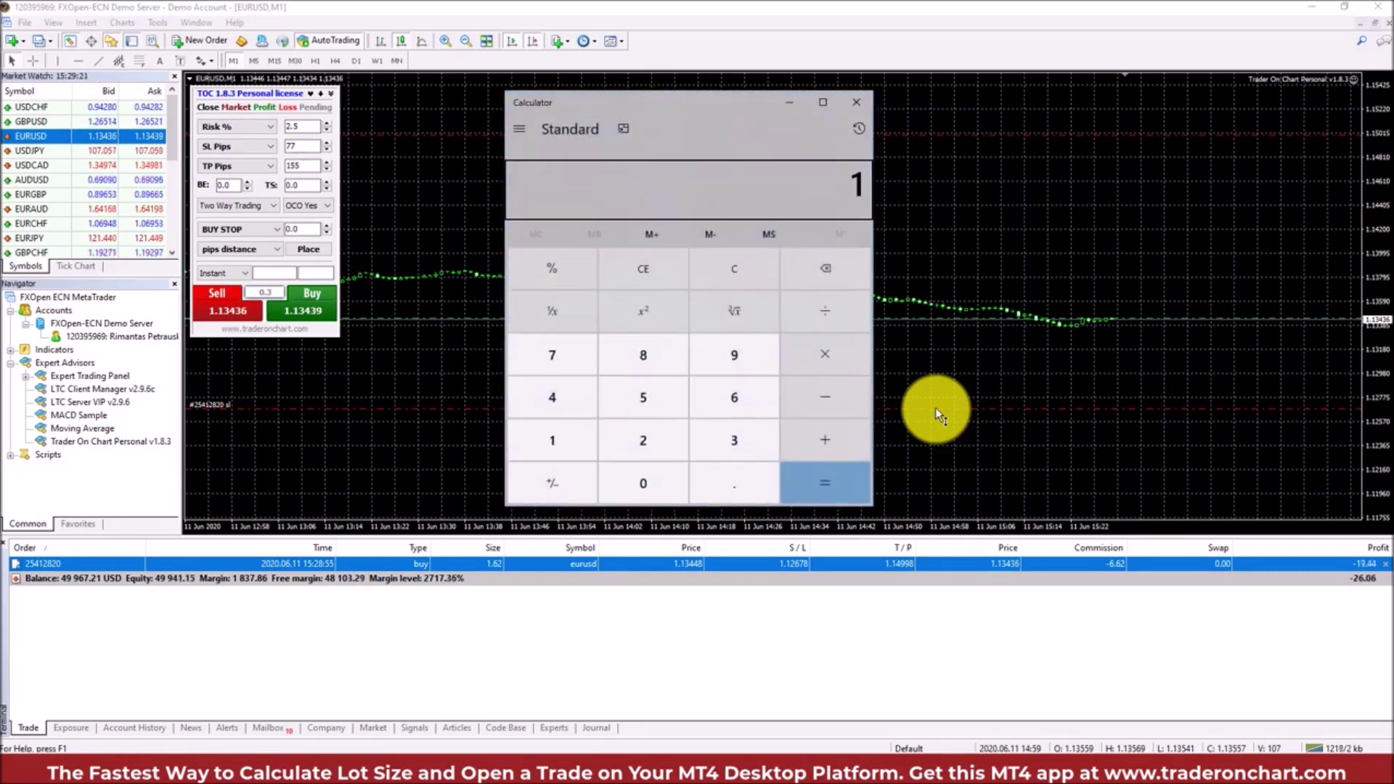
type(",247.4")
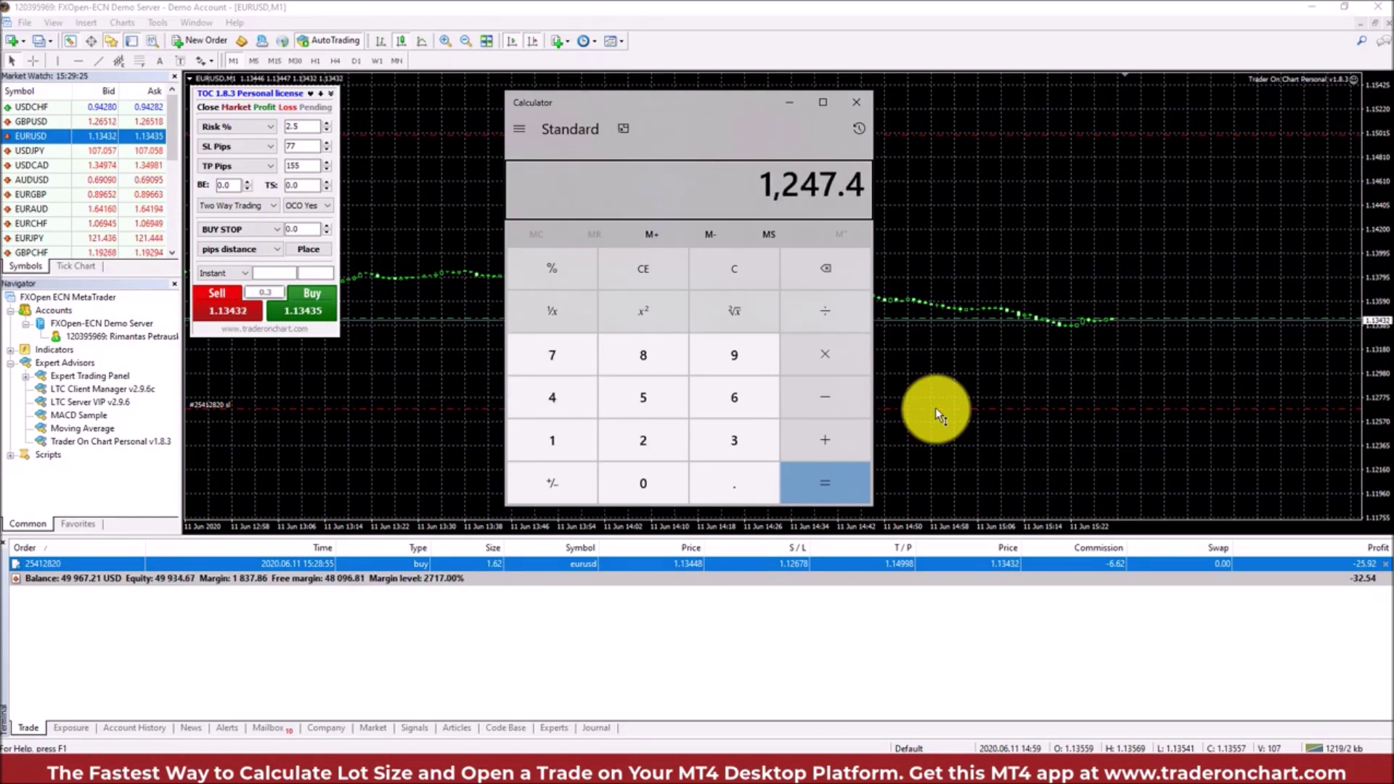
key("slash")
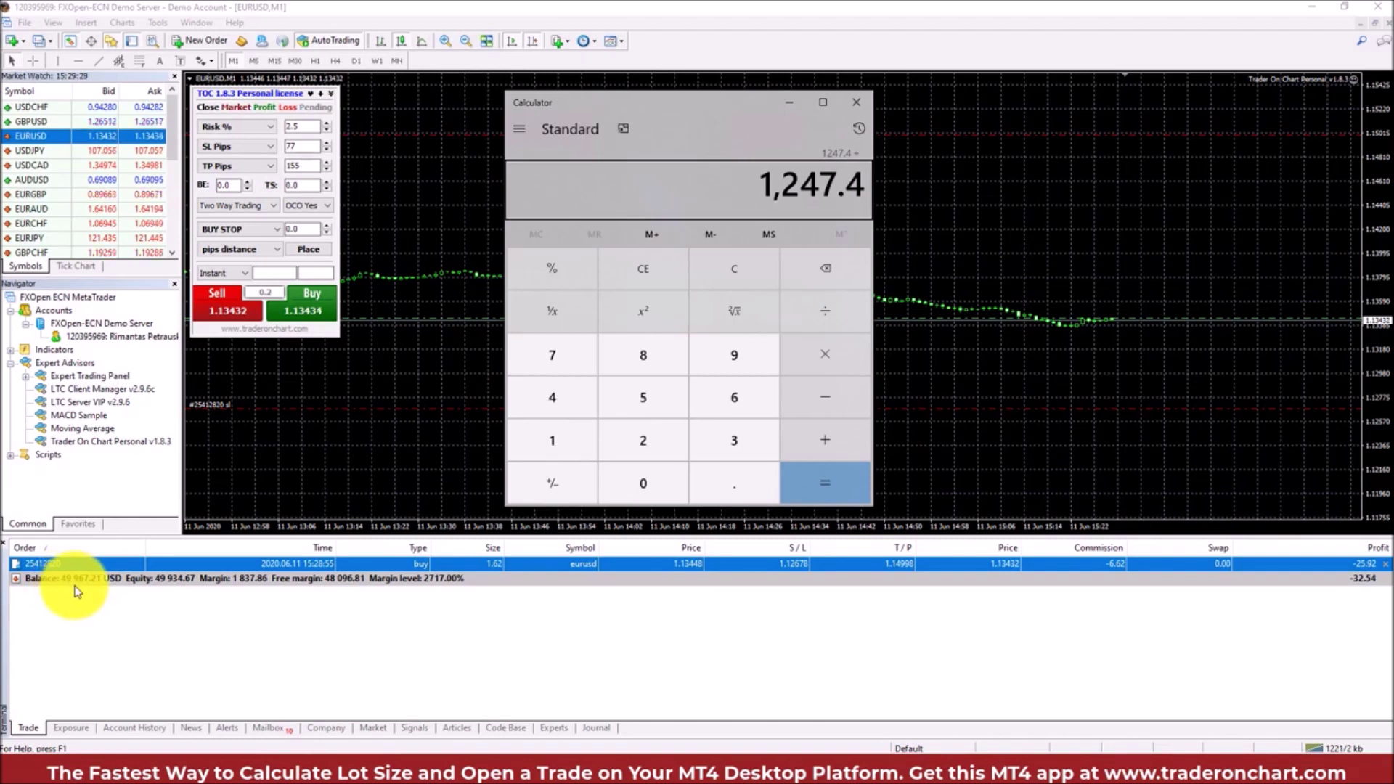
type("49")
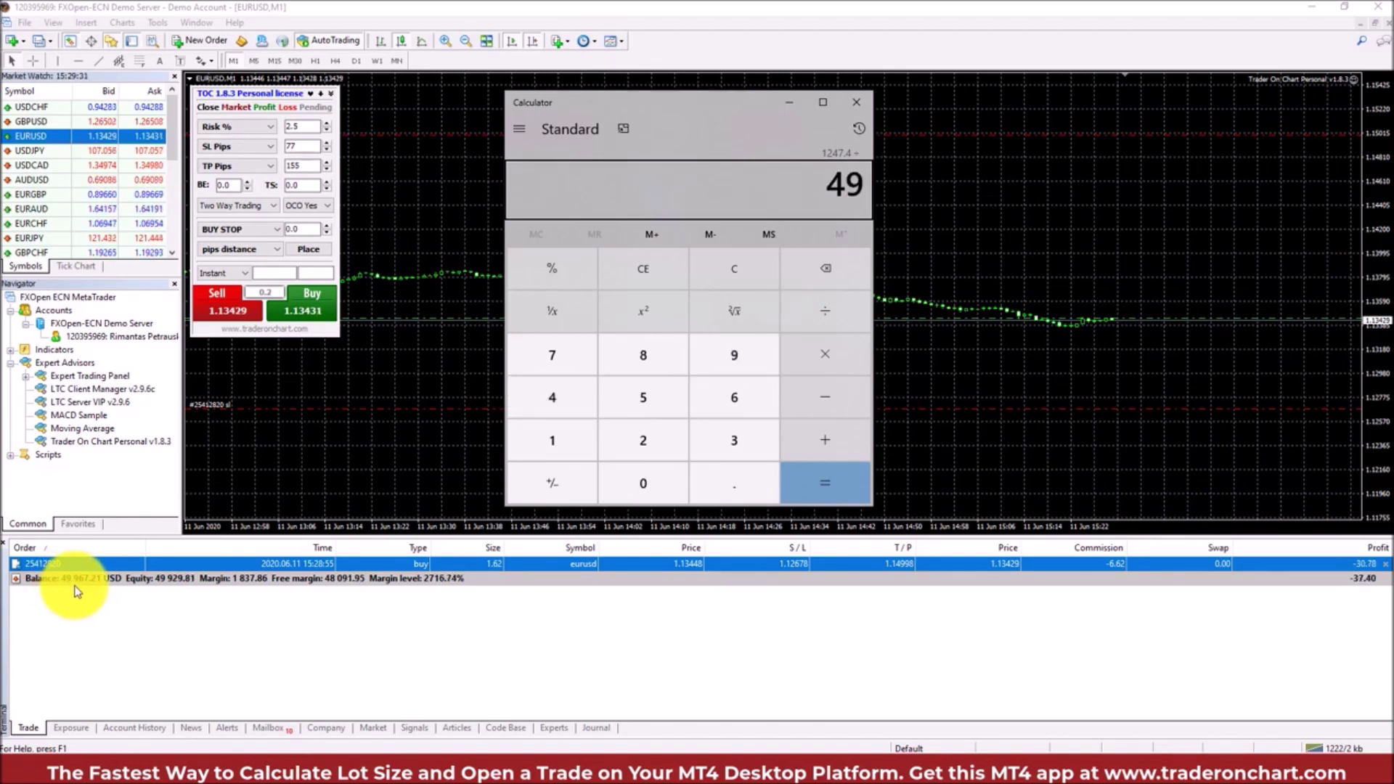
type(",96")
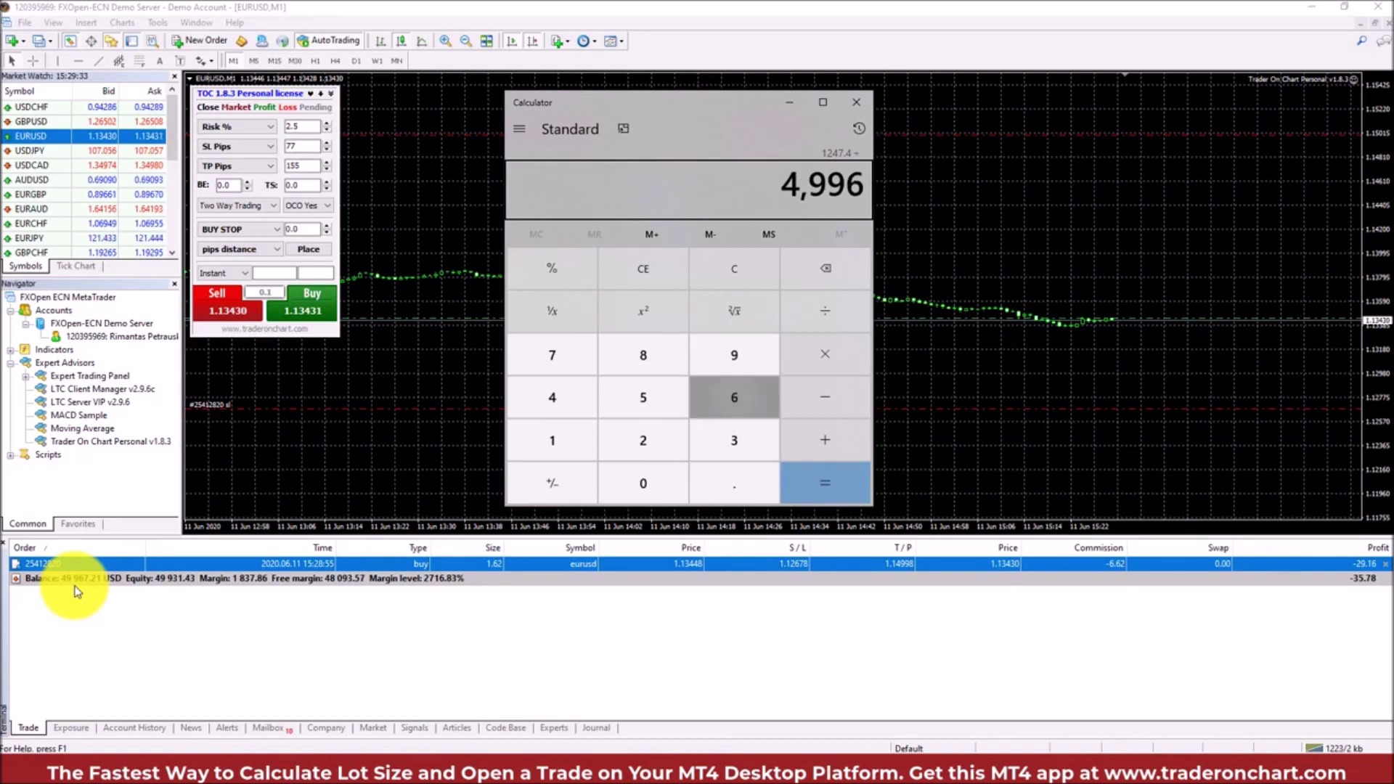
type("7.21")
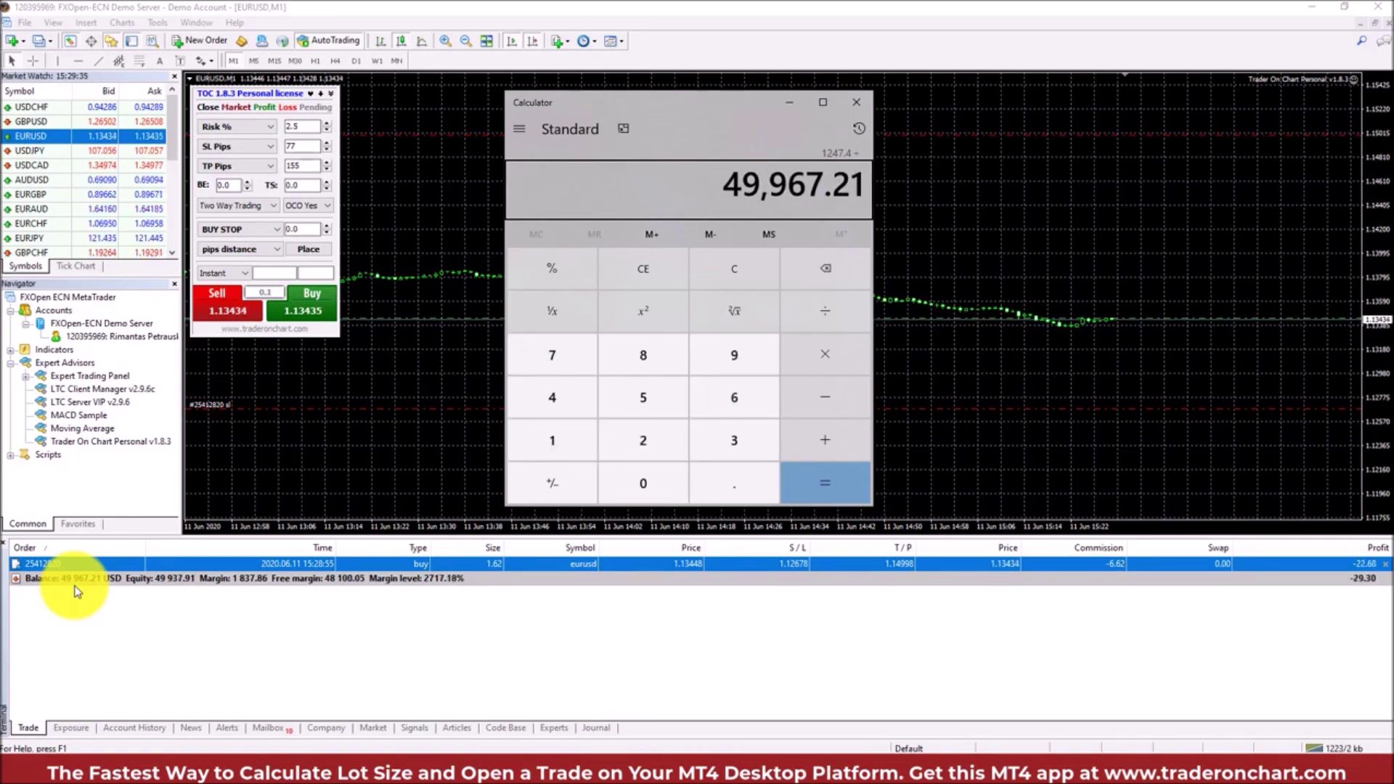
key("Return")
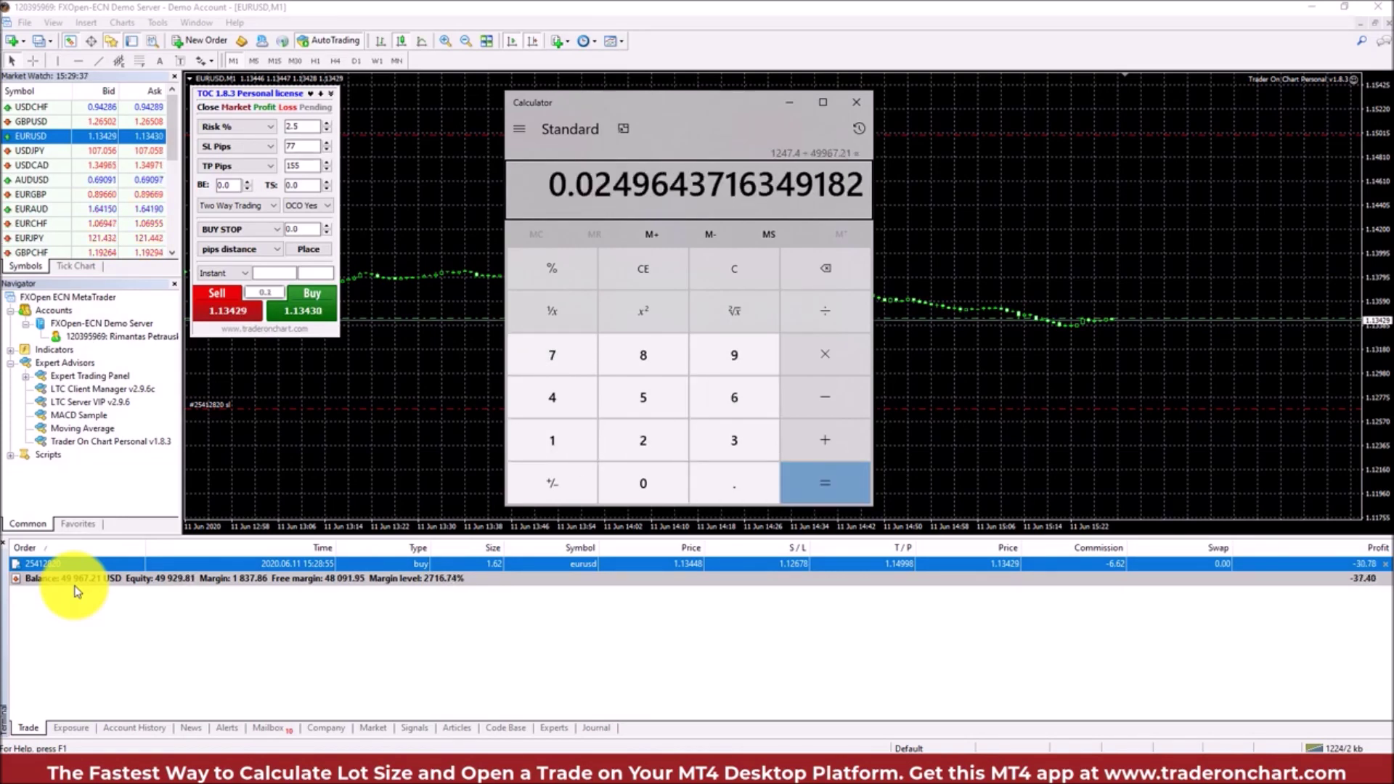
Multiply the quotient by 100 to get the risk percentage, close Calculator and restore the chart's automatic price scale
type("*100")
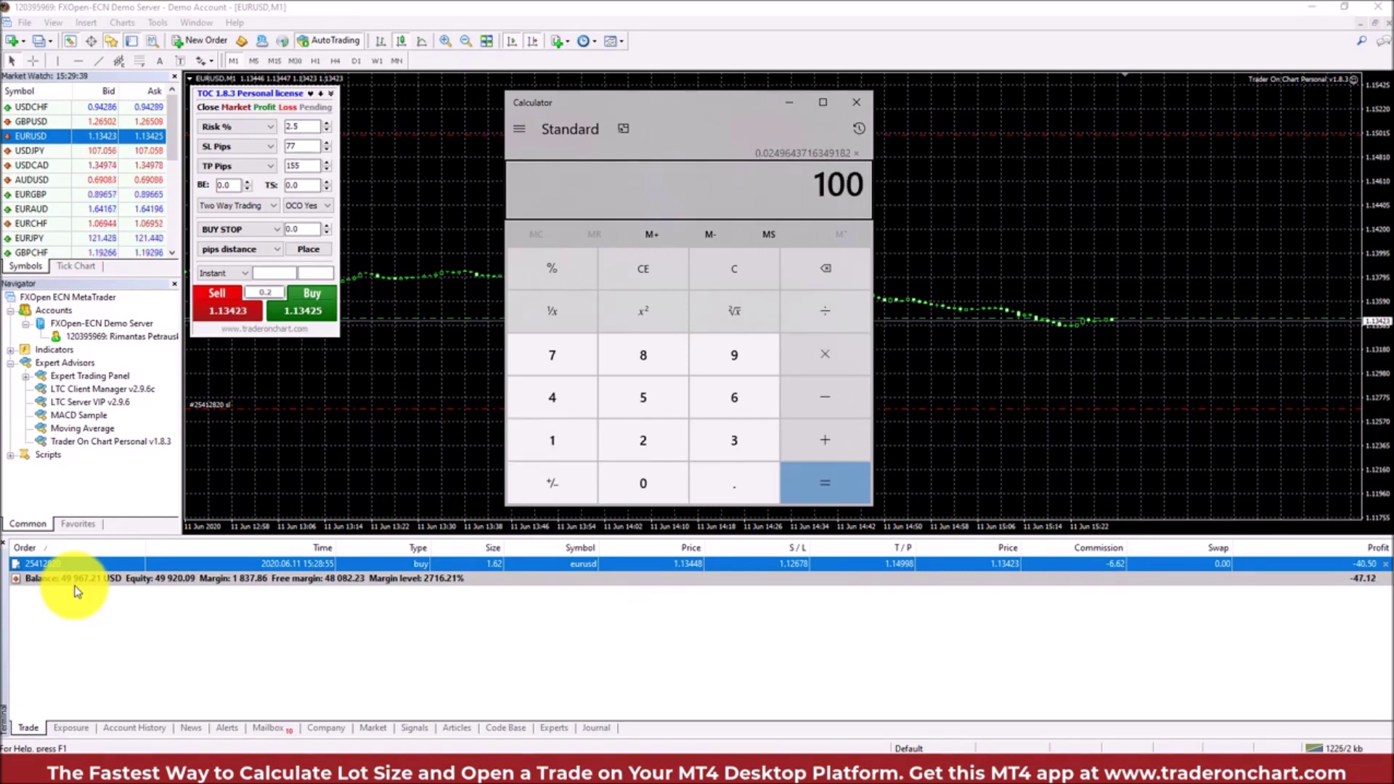
key("Return")
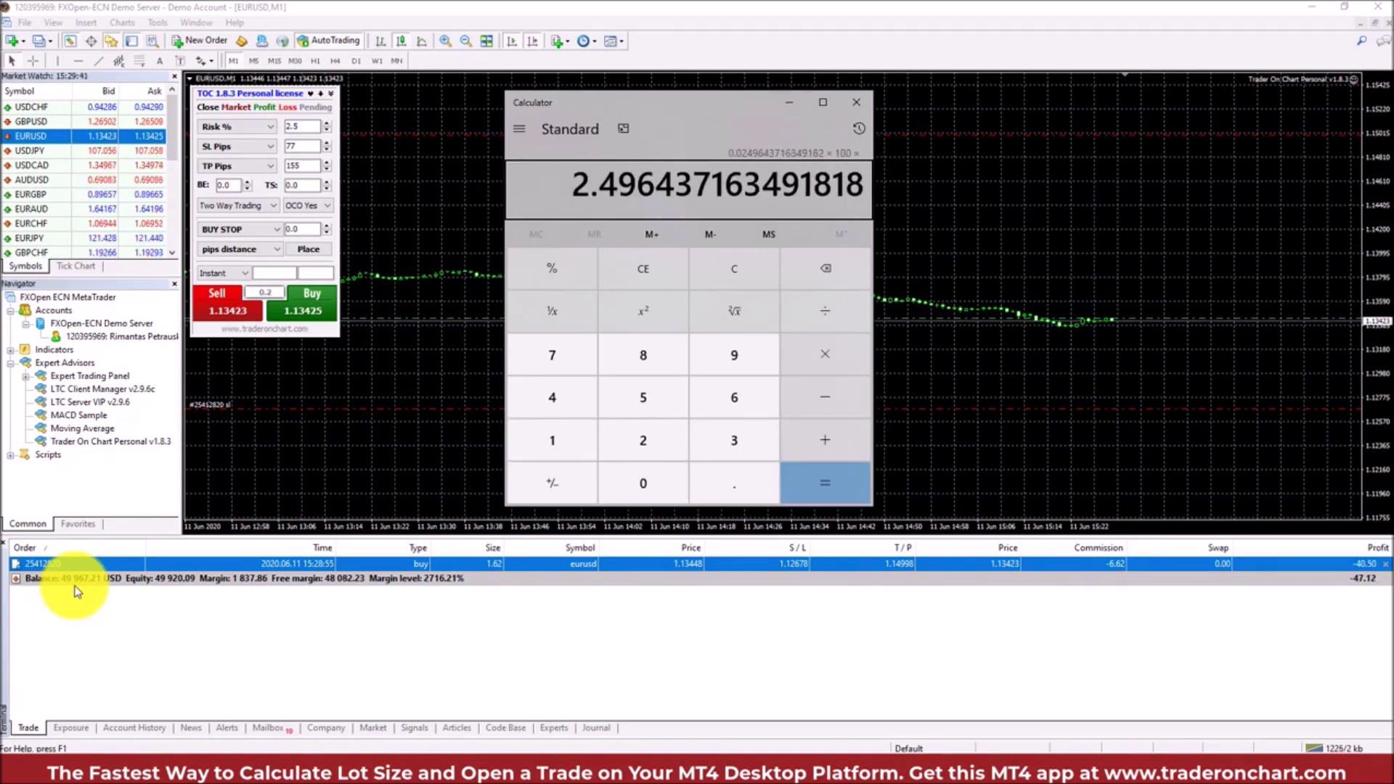
left_click_drag(593, 188, 654, 156)
left_click(856, 102)
left_click(711, 219)
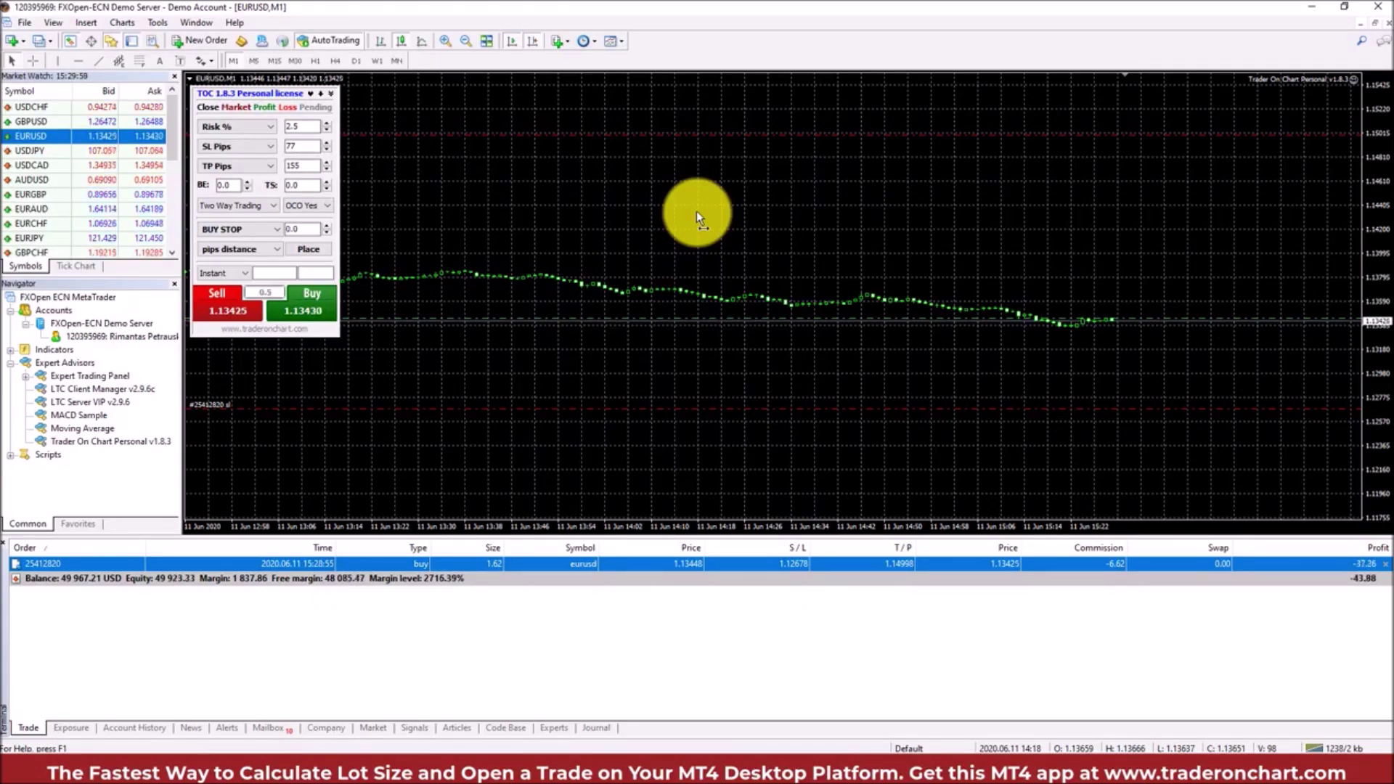
double_click(1382, 292)
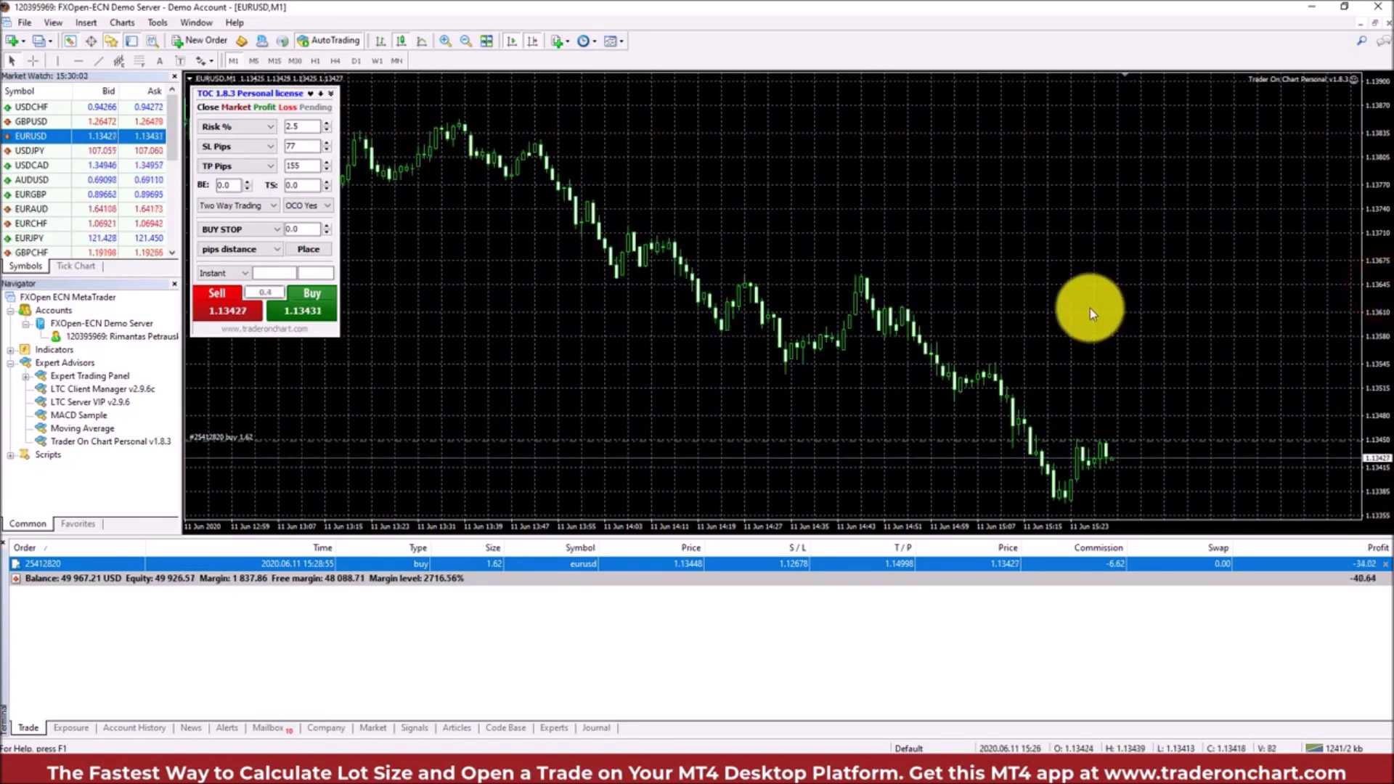
left_click(253, 148)
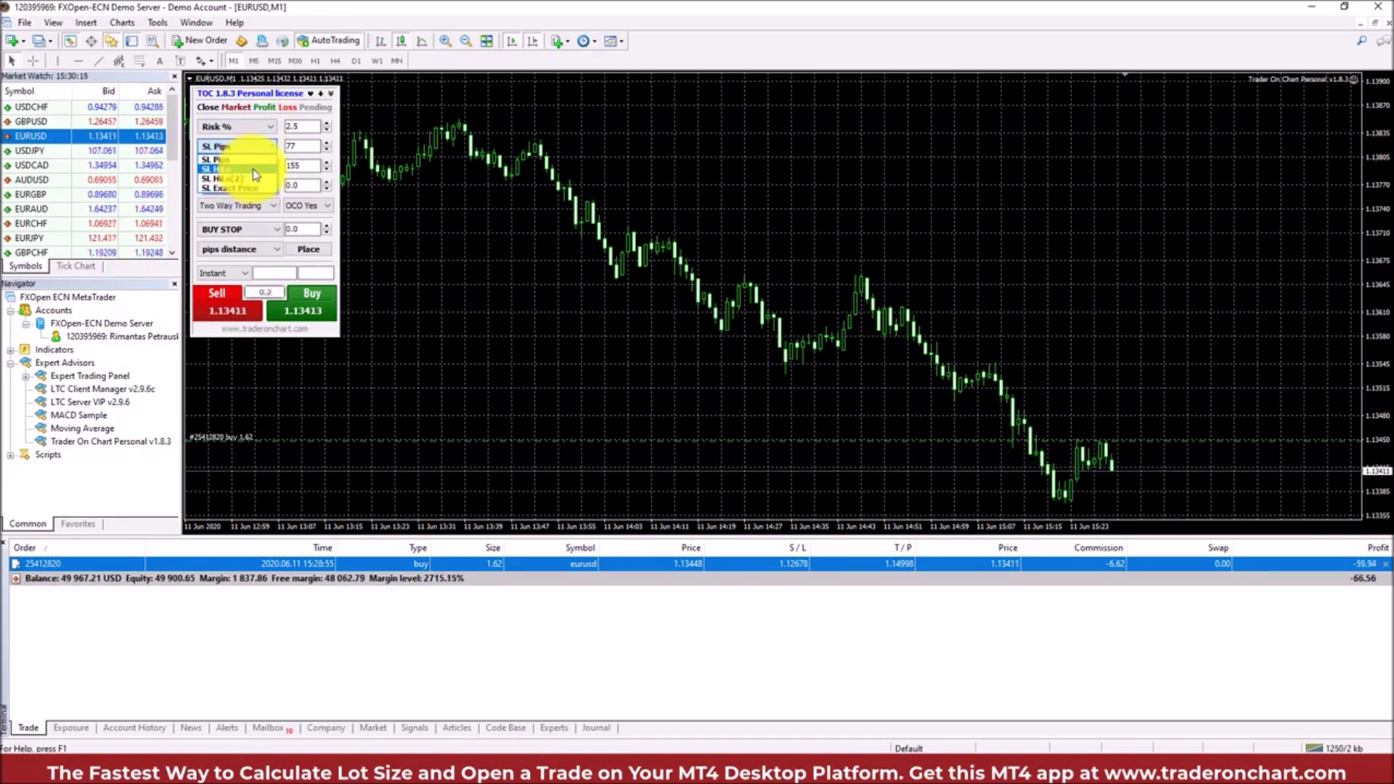
left_click(254, 147)
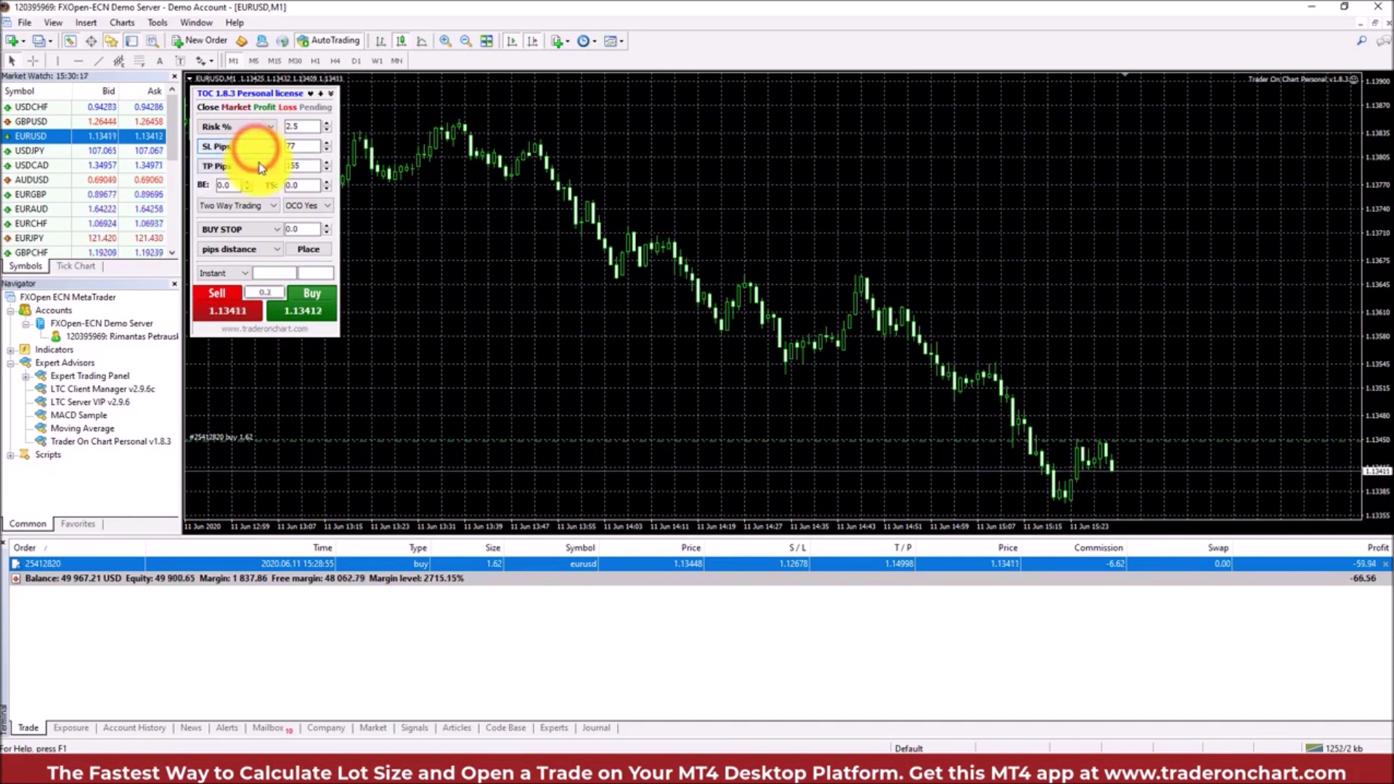
left_click(251, 166)
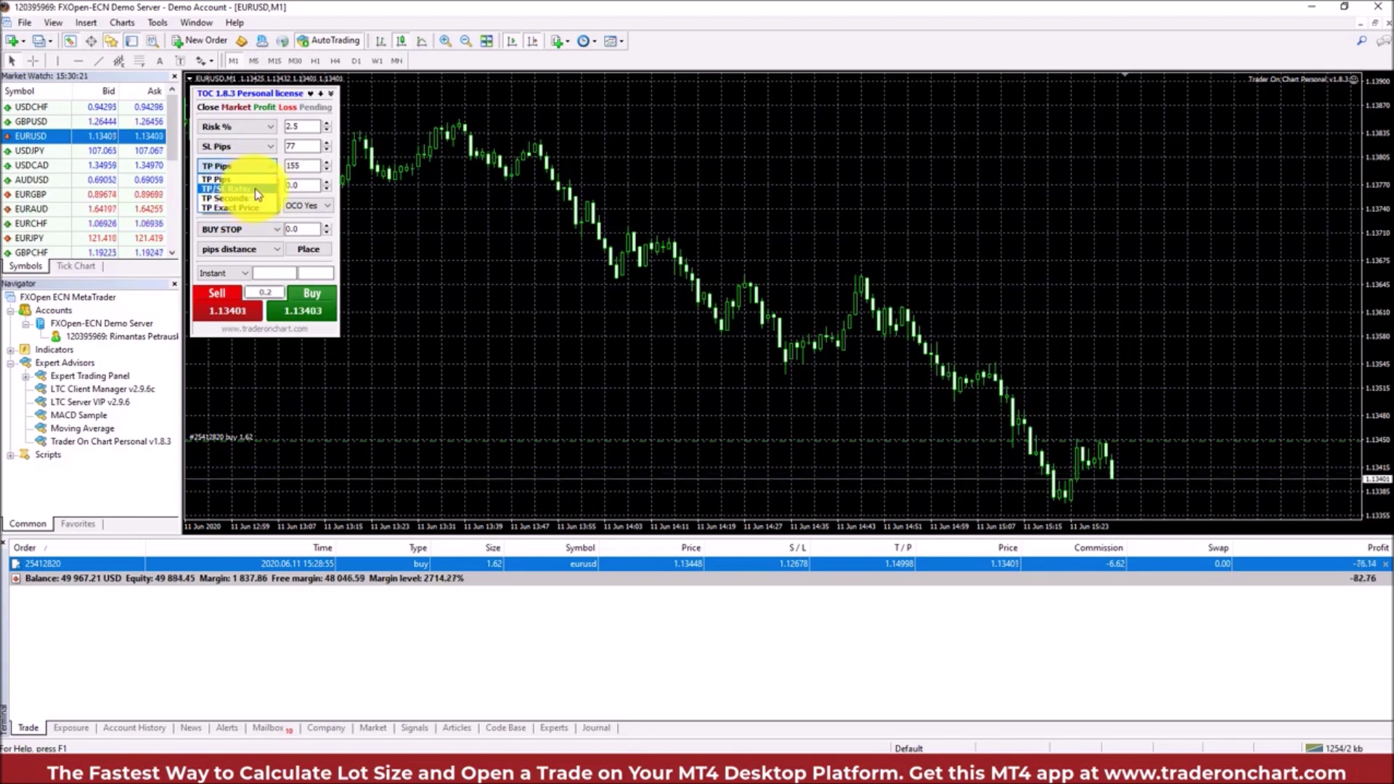
left_click(249, 179)
Set the stop loss to 10 pips and switch the take profit to TP/SL Ratio with a value of 3
left_click(302, 146)
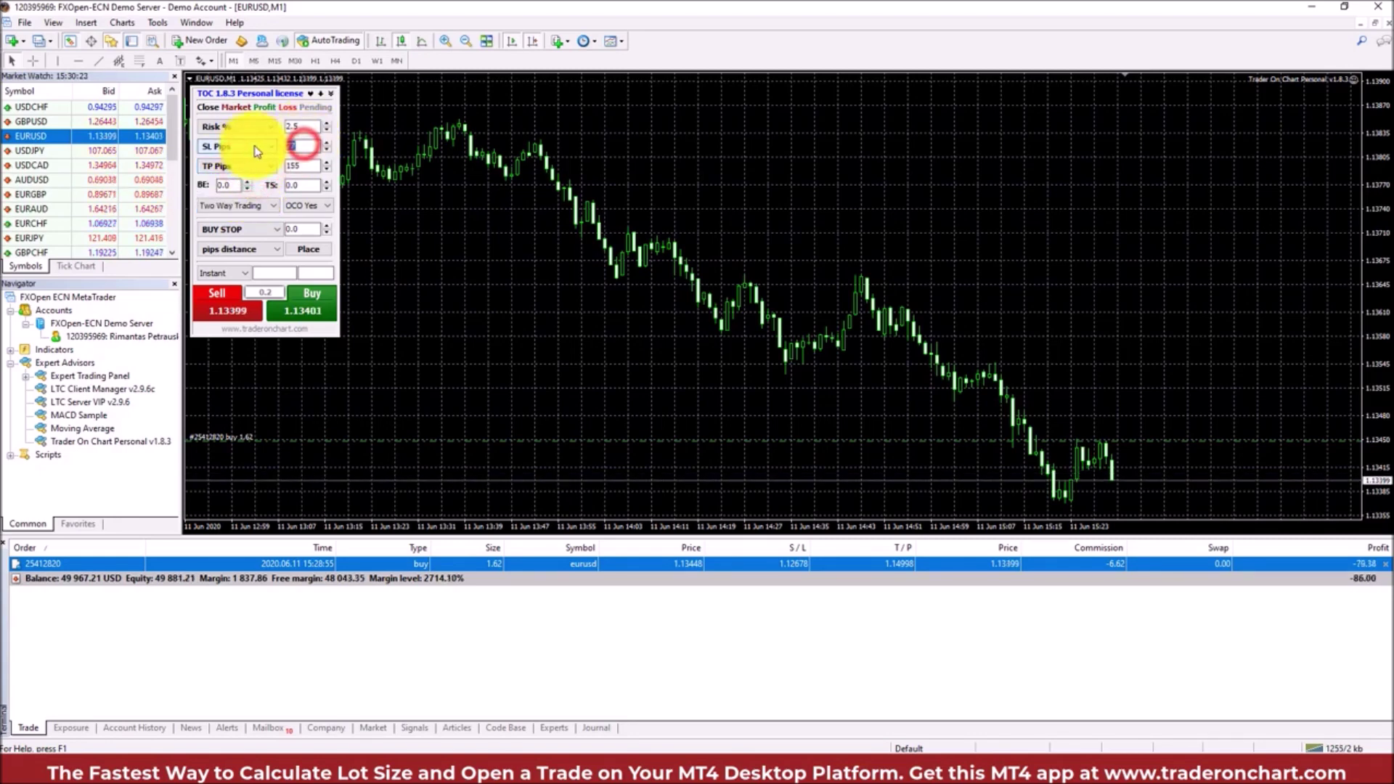
type("10")
left_click(298, 165)
left_click(236, 165)
left_click(222, 187)
left_click(303, 166)
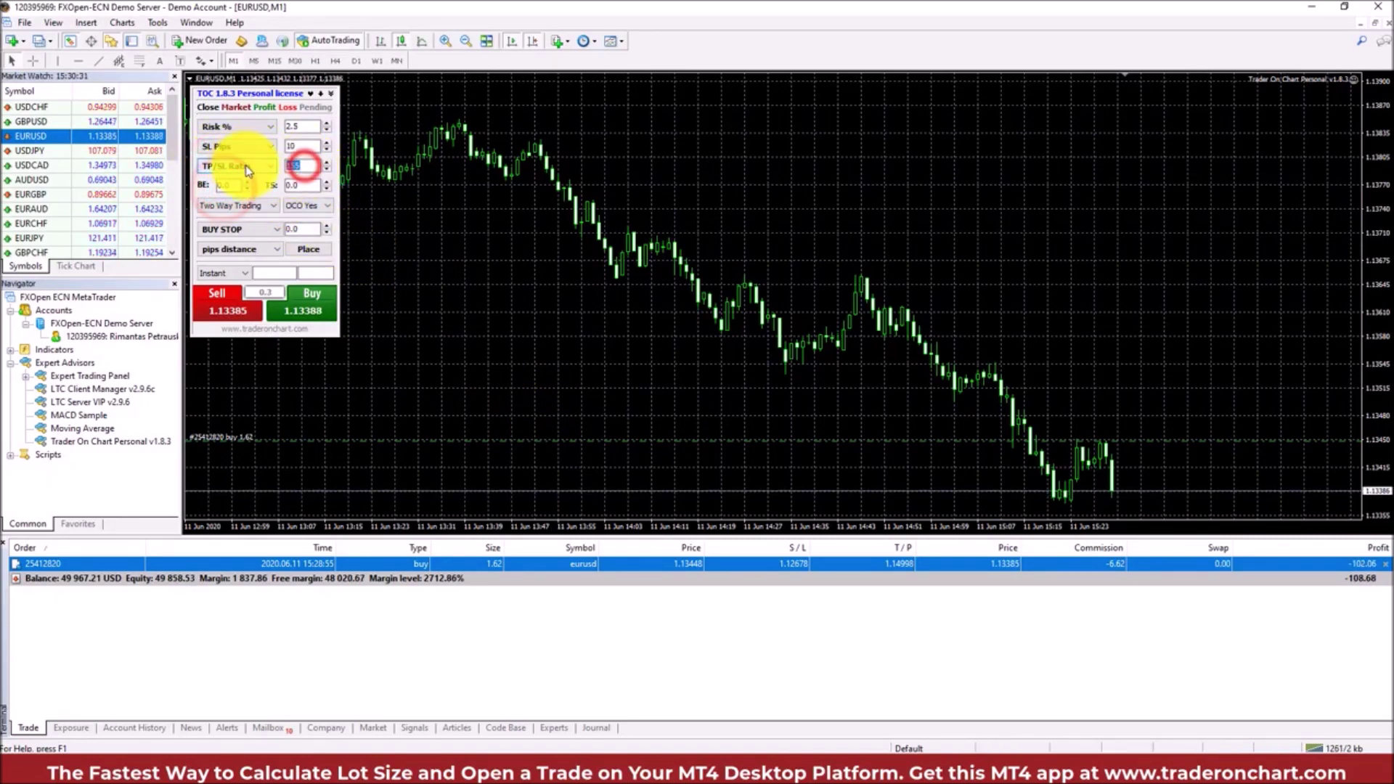
type("3")
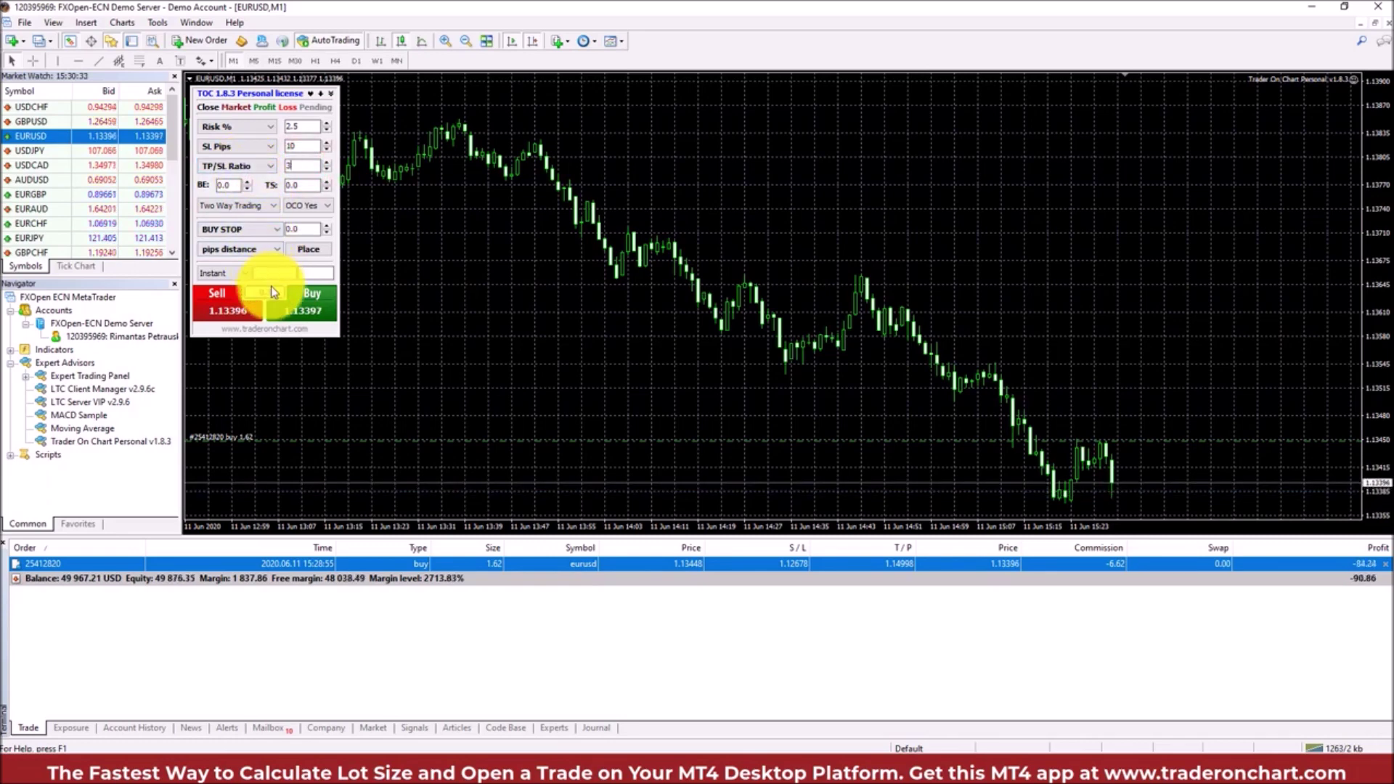
Open another EURUSD market buy order with the TP/SL Ratio settings and close the earlier 1.62-lot buy order
left_click(304, 310)
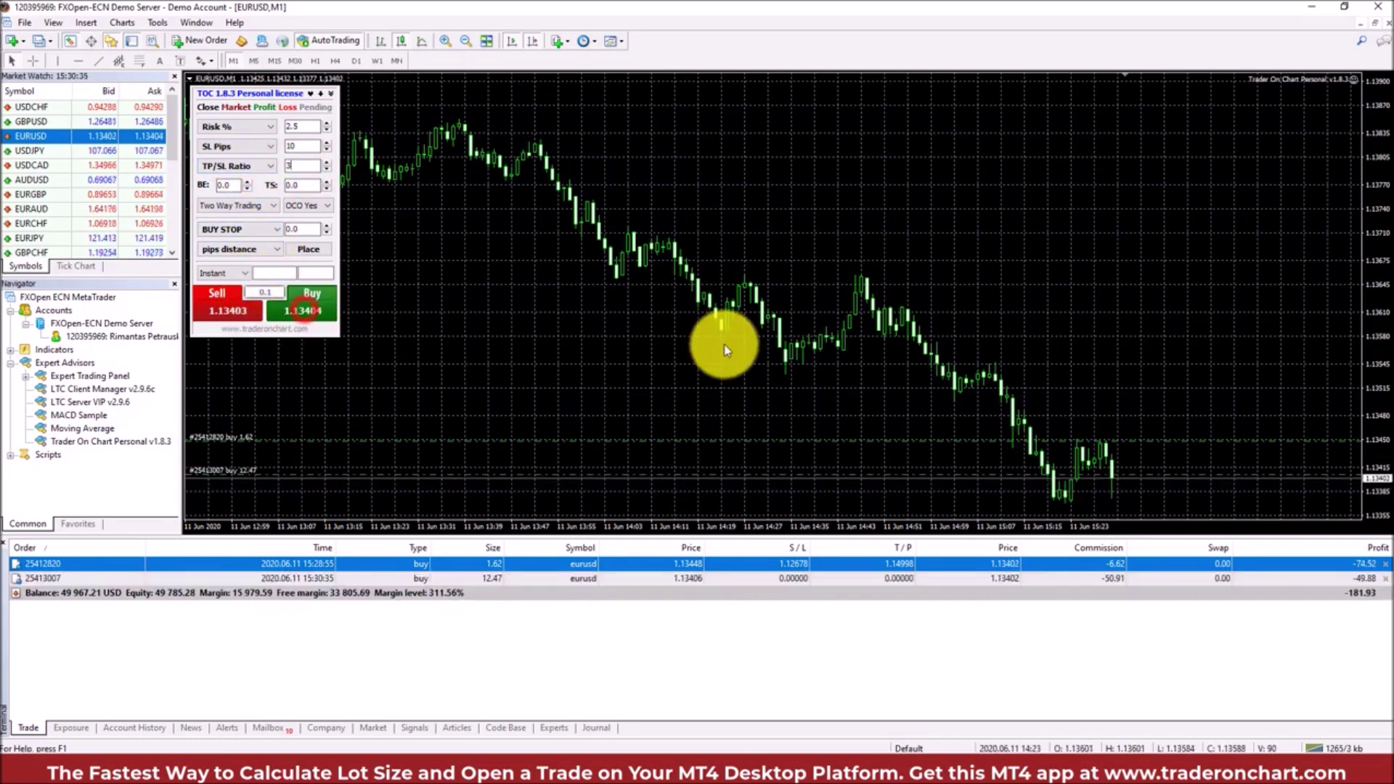
right_click(1170, 439)
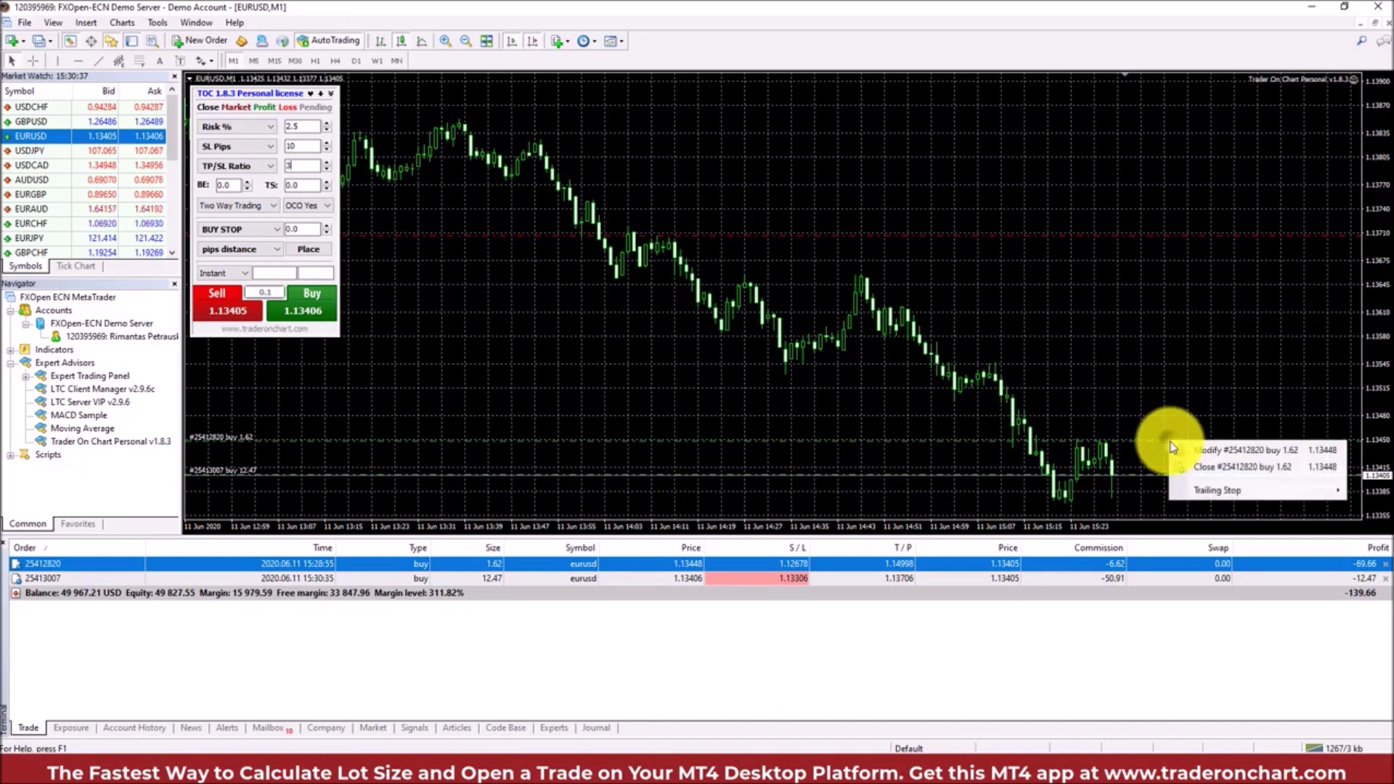
left_click(1191, 467)
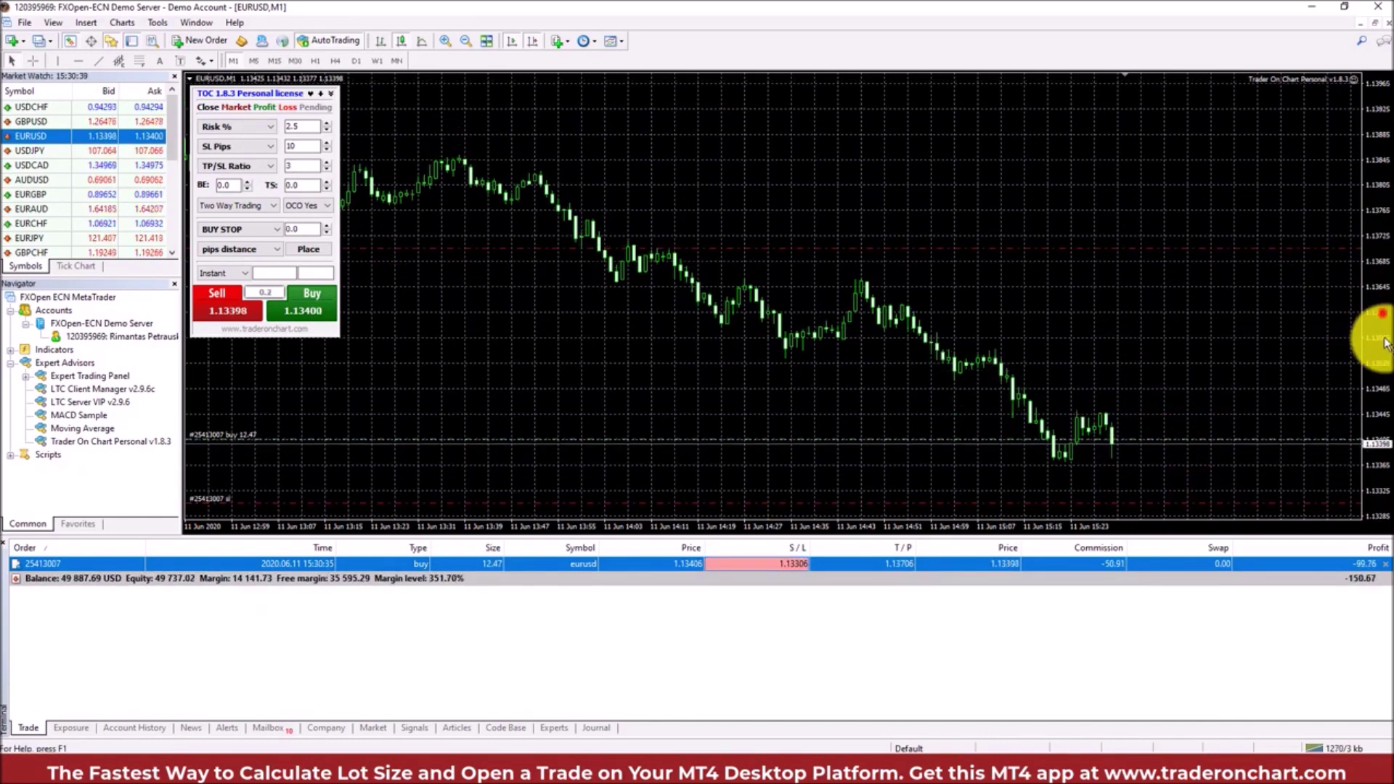
left_click_drag(1385, 342, 1373, 358)
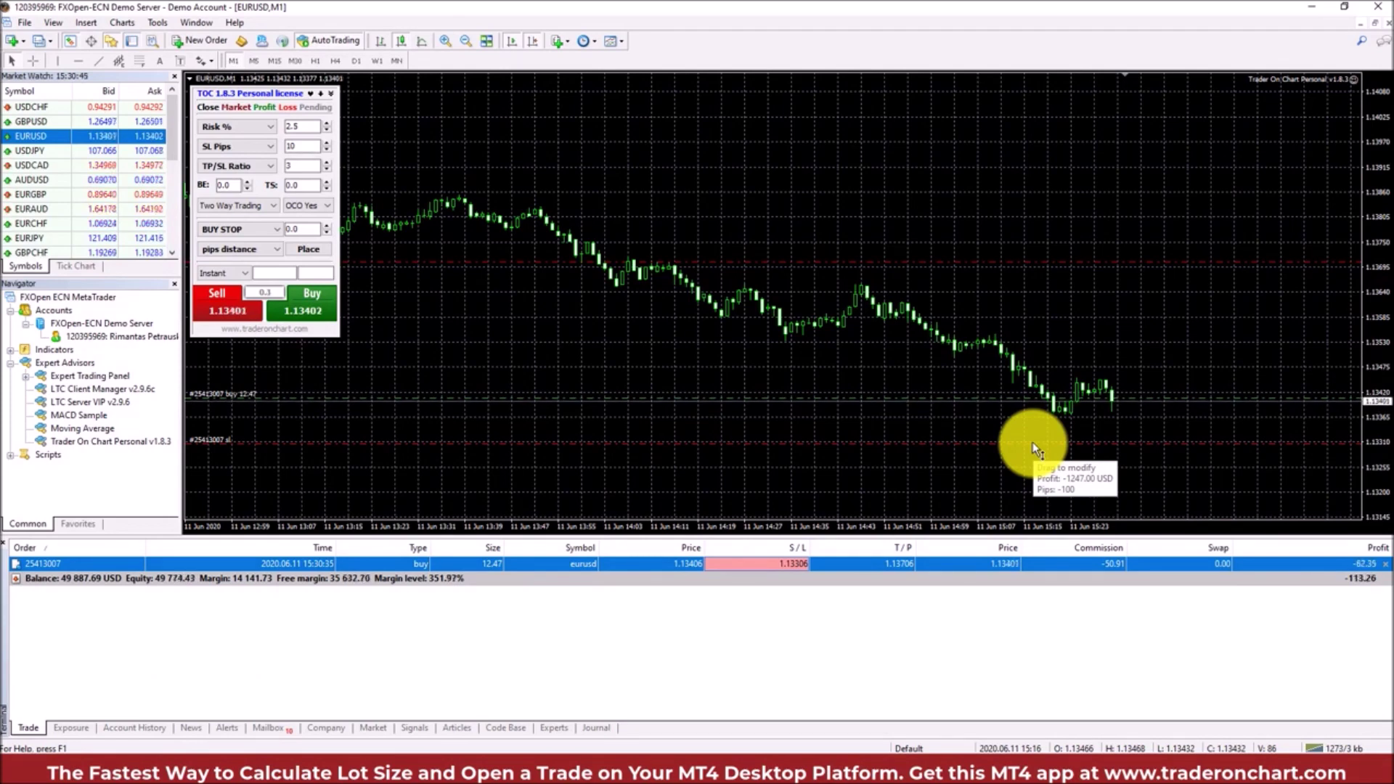
left_click(1061, 294)
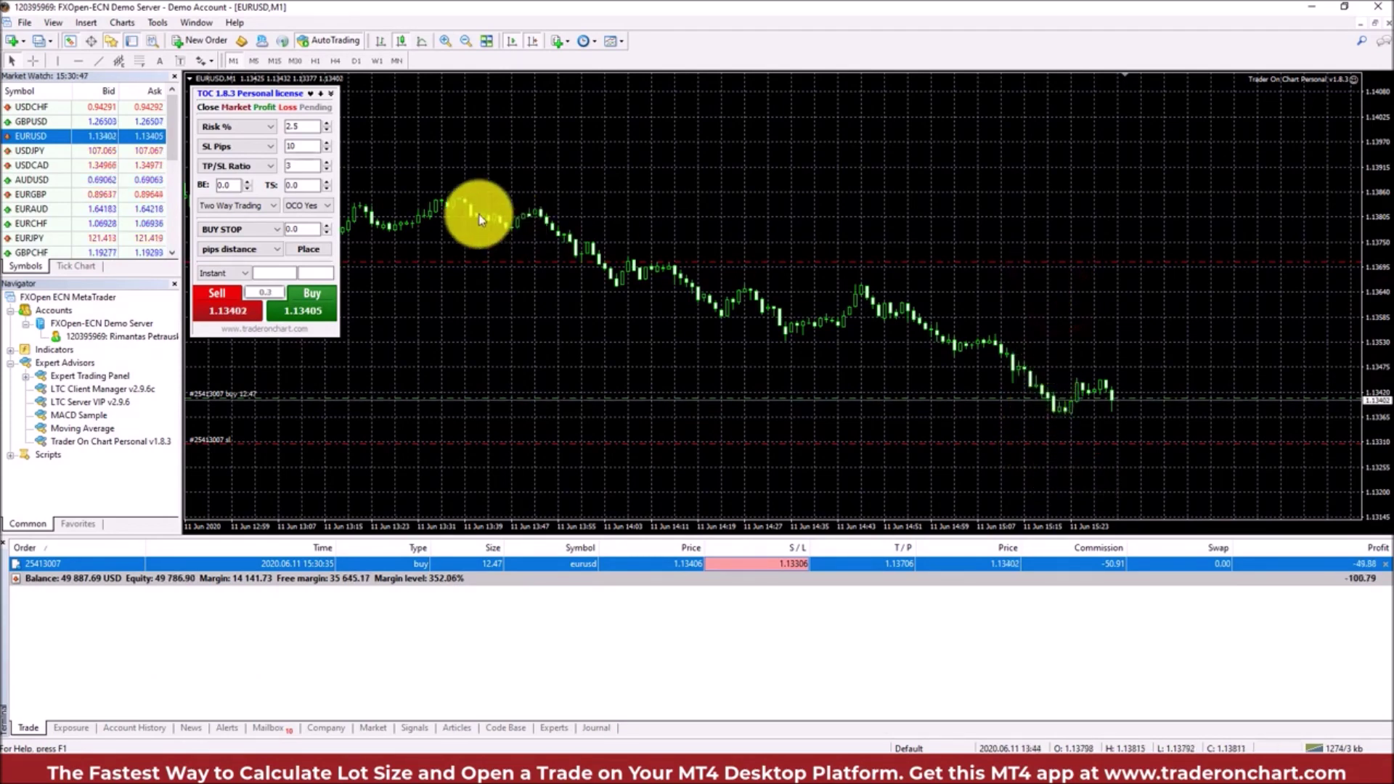
Check the open buy order's stop-loss and take-profit levels against the TP/SL Ratio setting and view the take-profit modes
left_click(296, 166)
left_click(294, 163)
left_click(1000, 236)
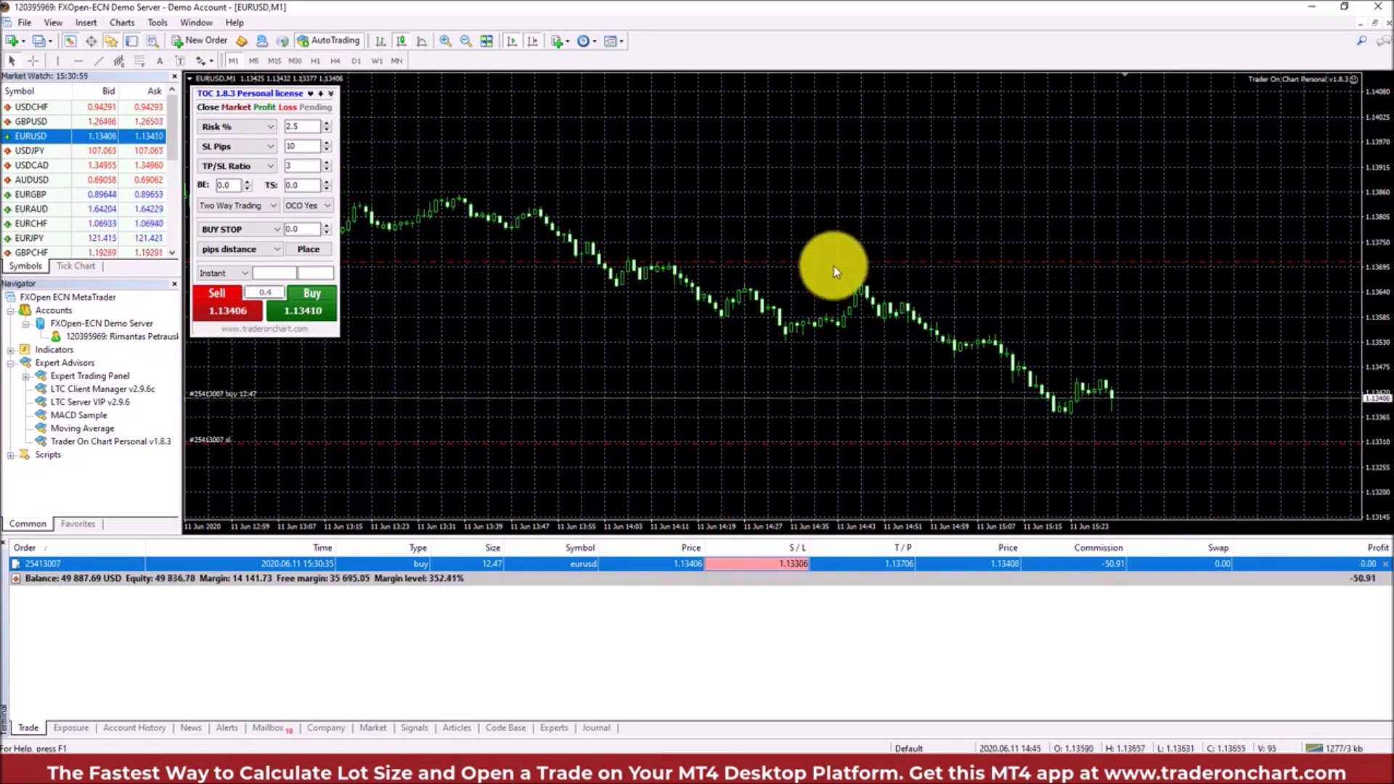
left_click(544, 565)
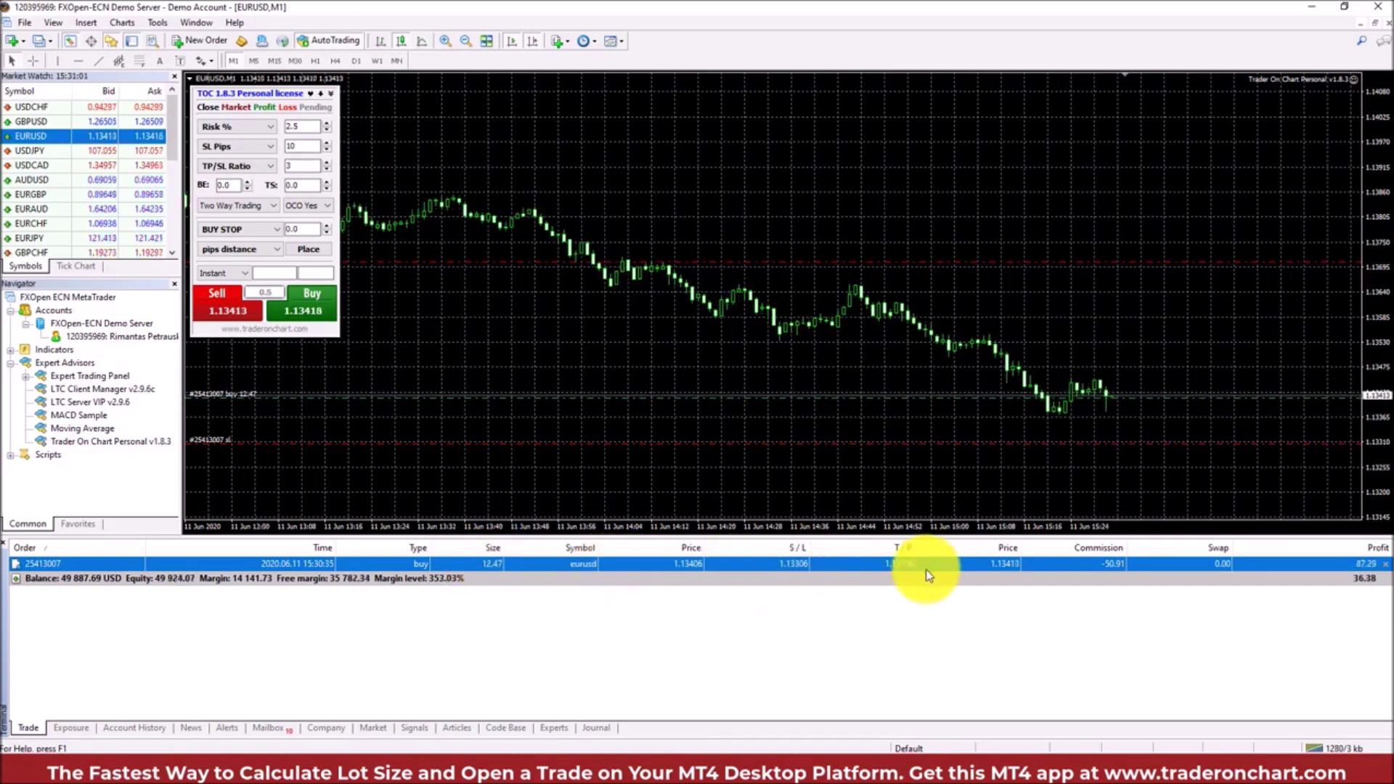
left_click(799, 626)
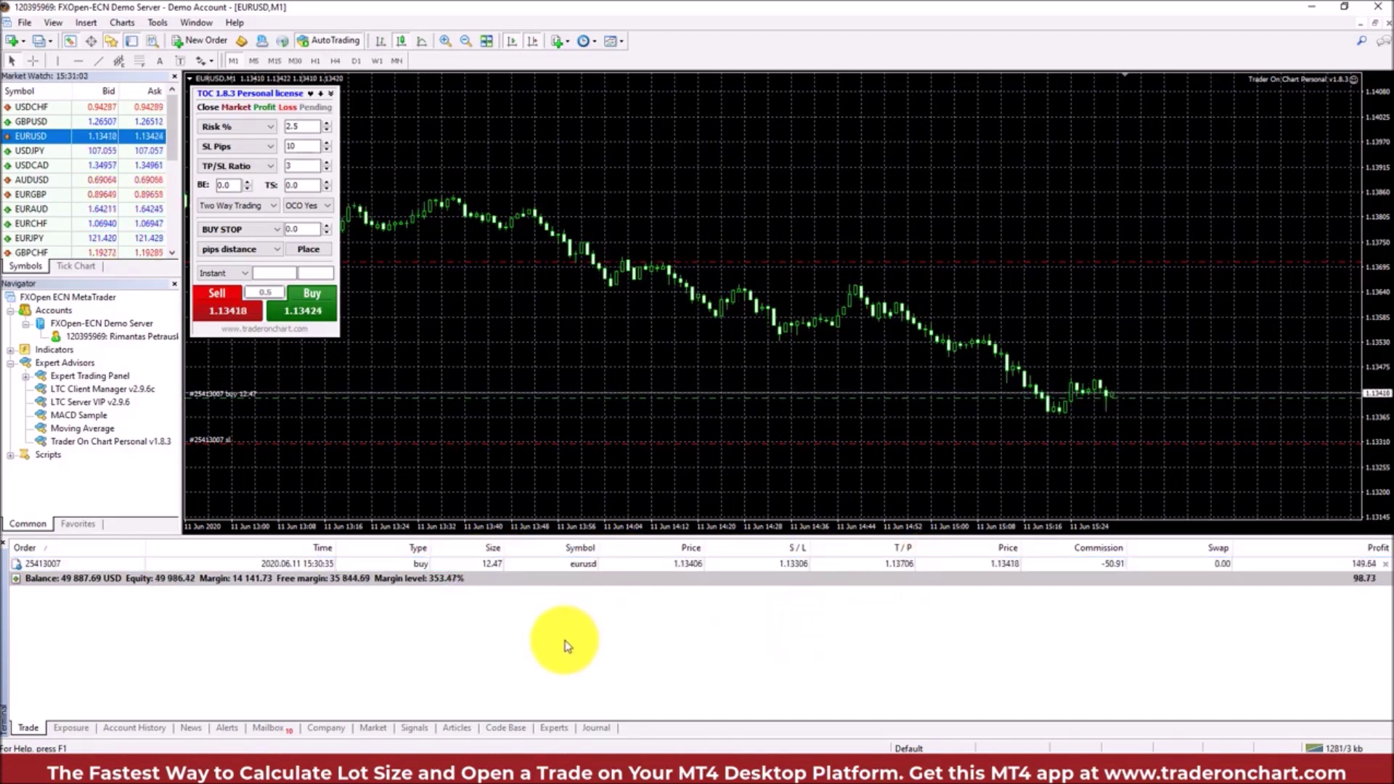
left_click(565, 477)
left_click(587, 446)
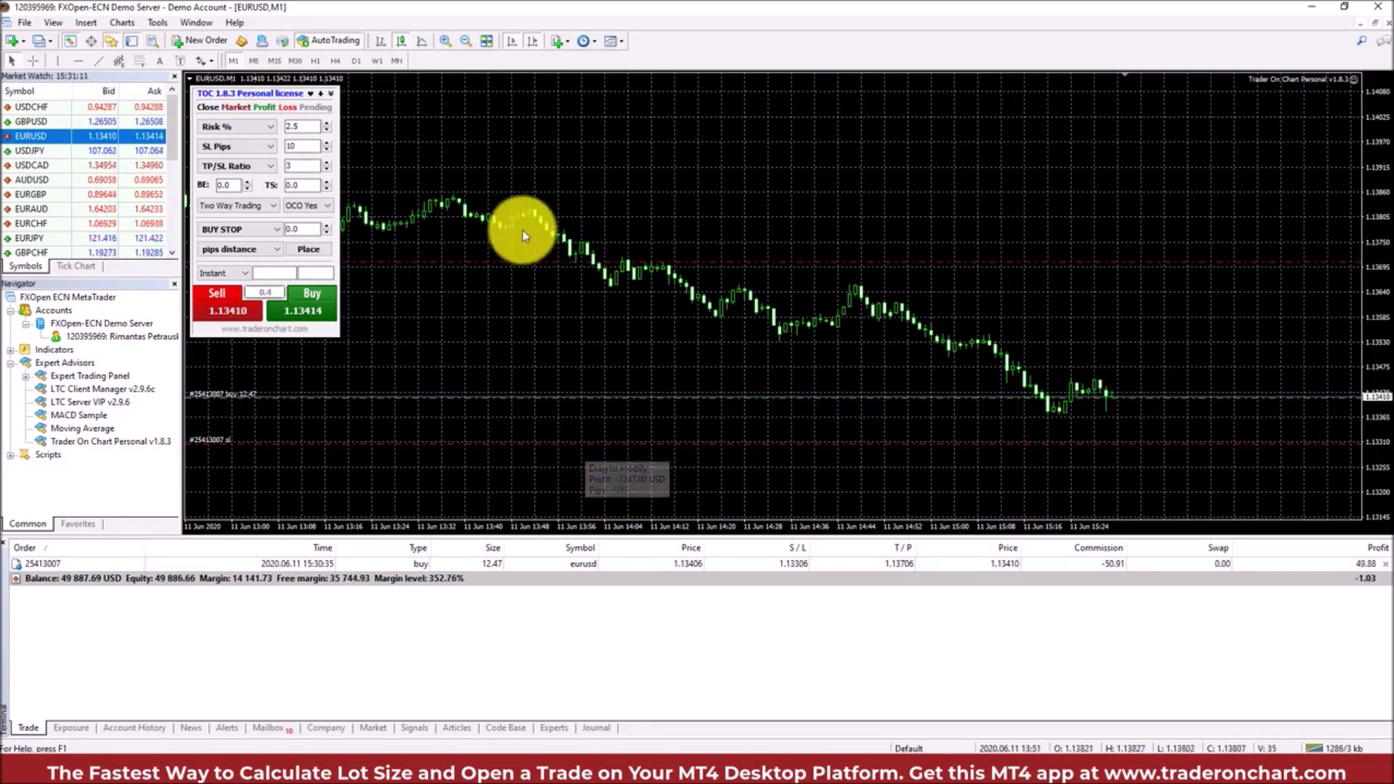
left_click(253, 167)
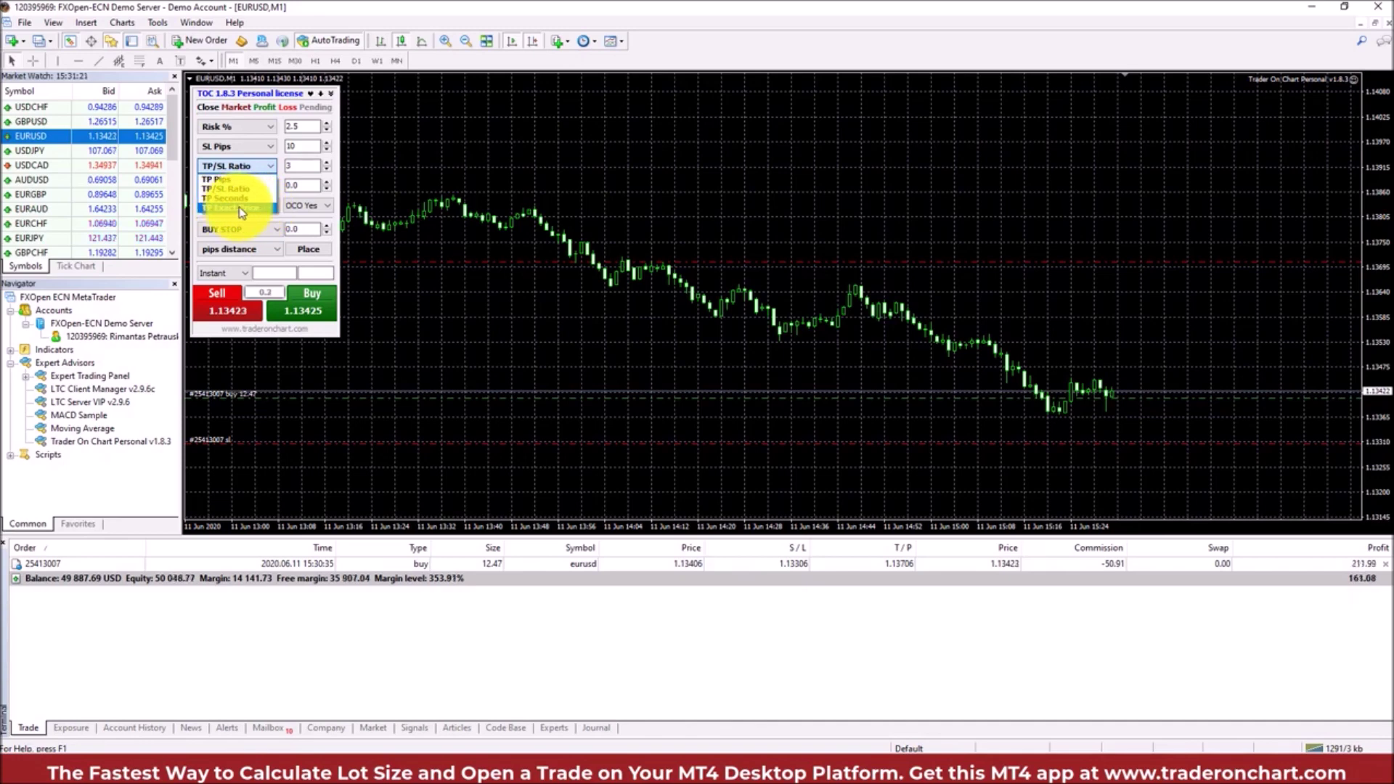
left_click(249, 170)
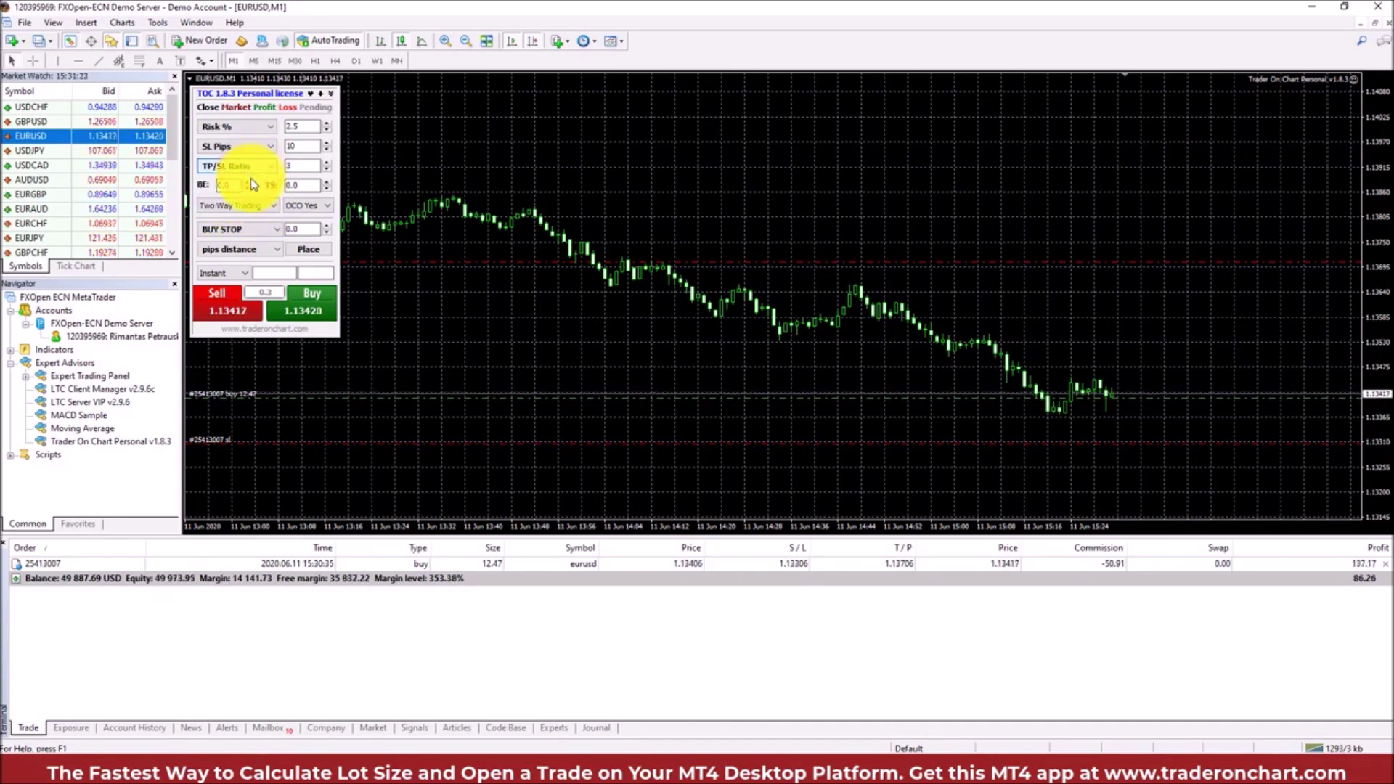
Place a EURUSD BUY LIMIT pending order at the exact price 1.1325
left_click(244, 231)
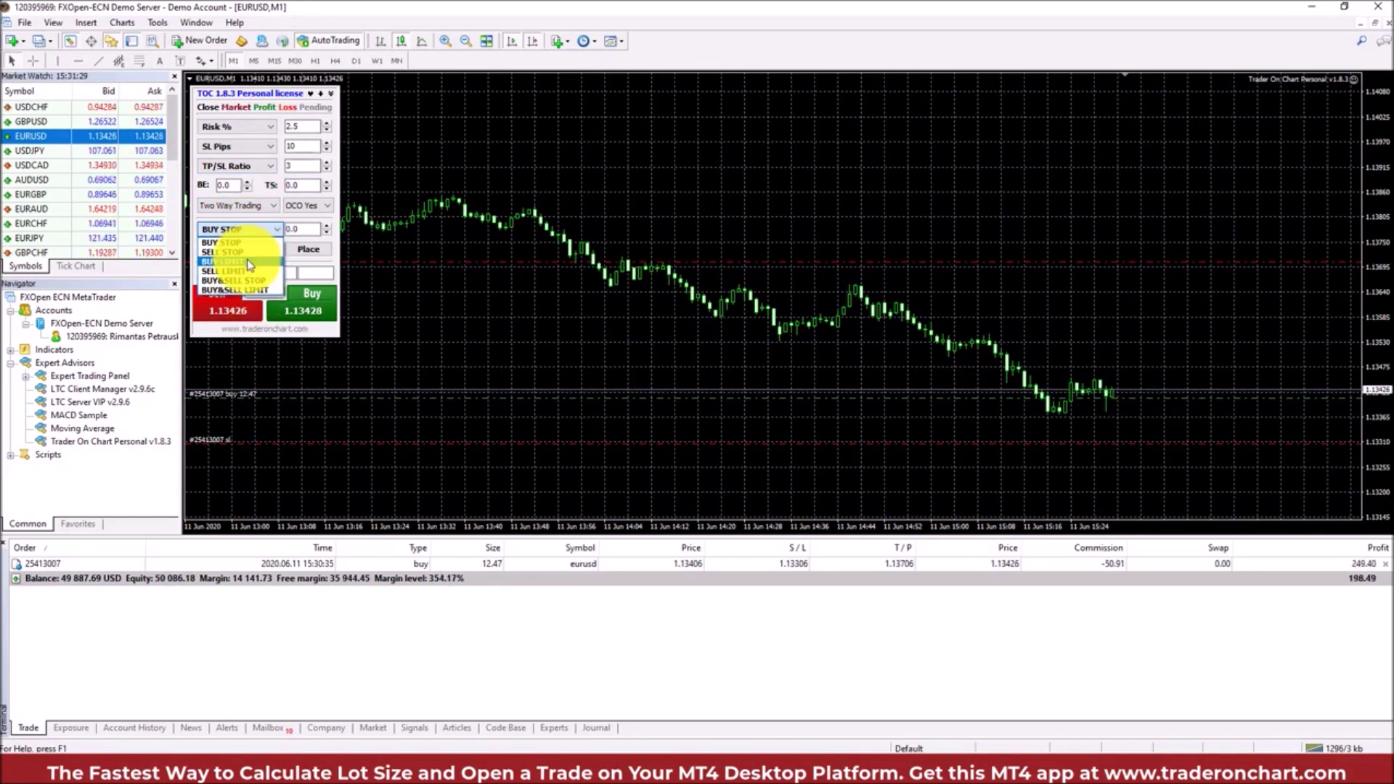
left_click(248, 262)
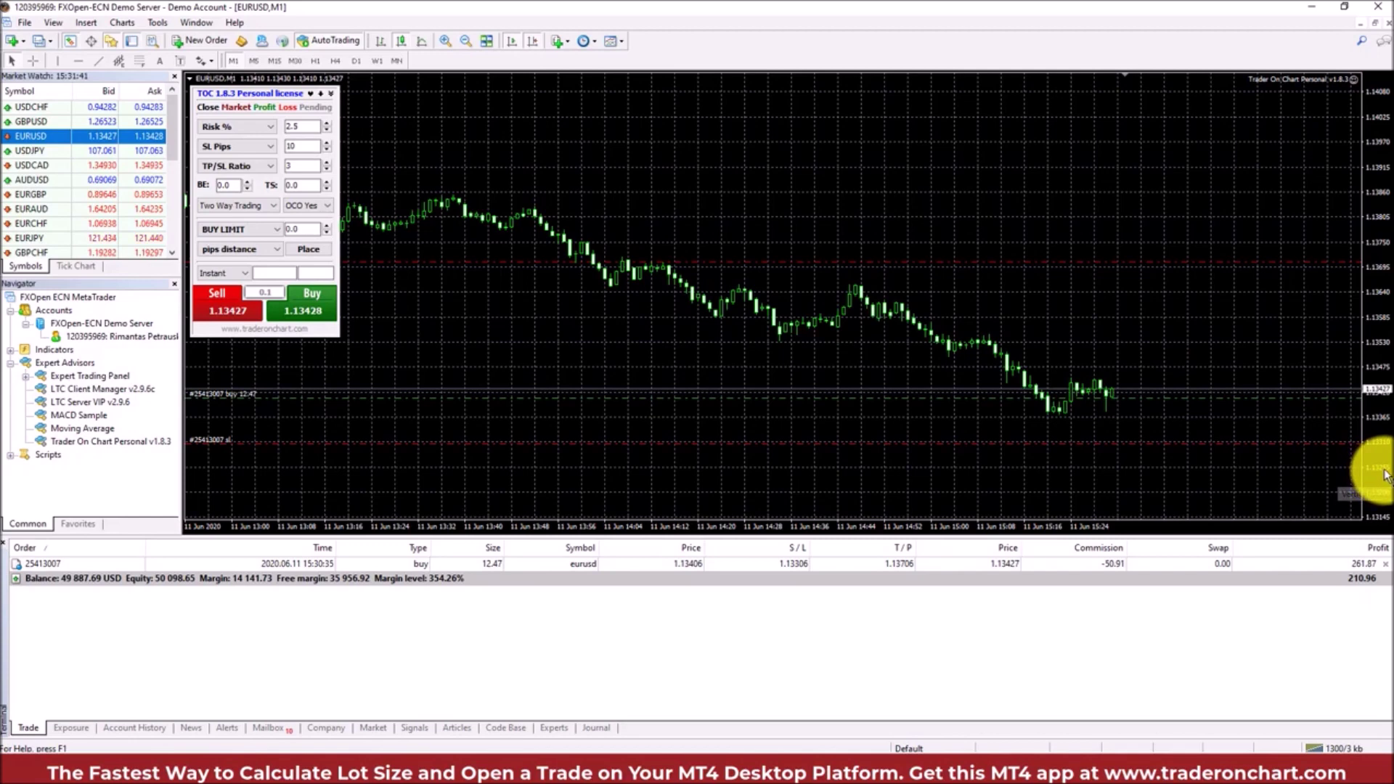
left_click(309, 230)
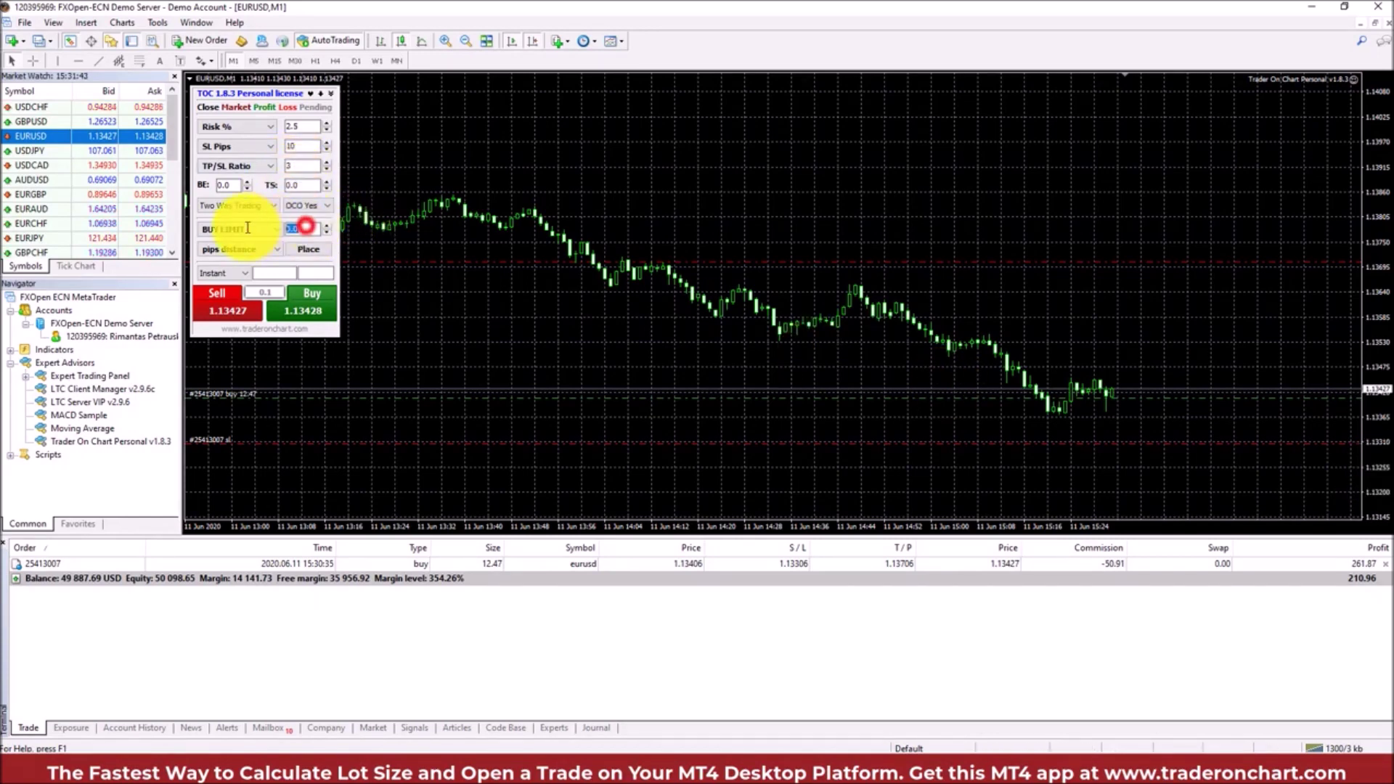
type("1.1325")
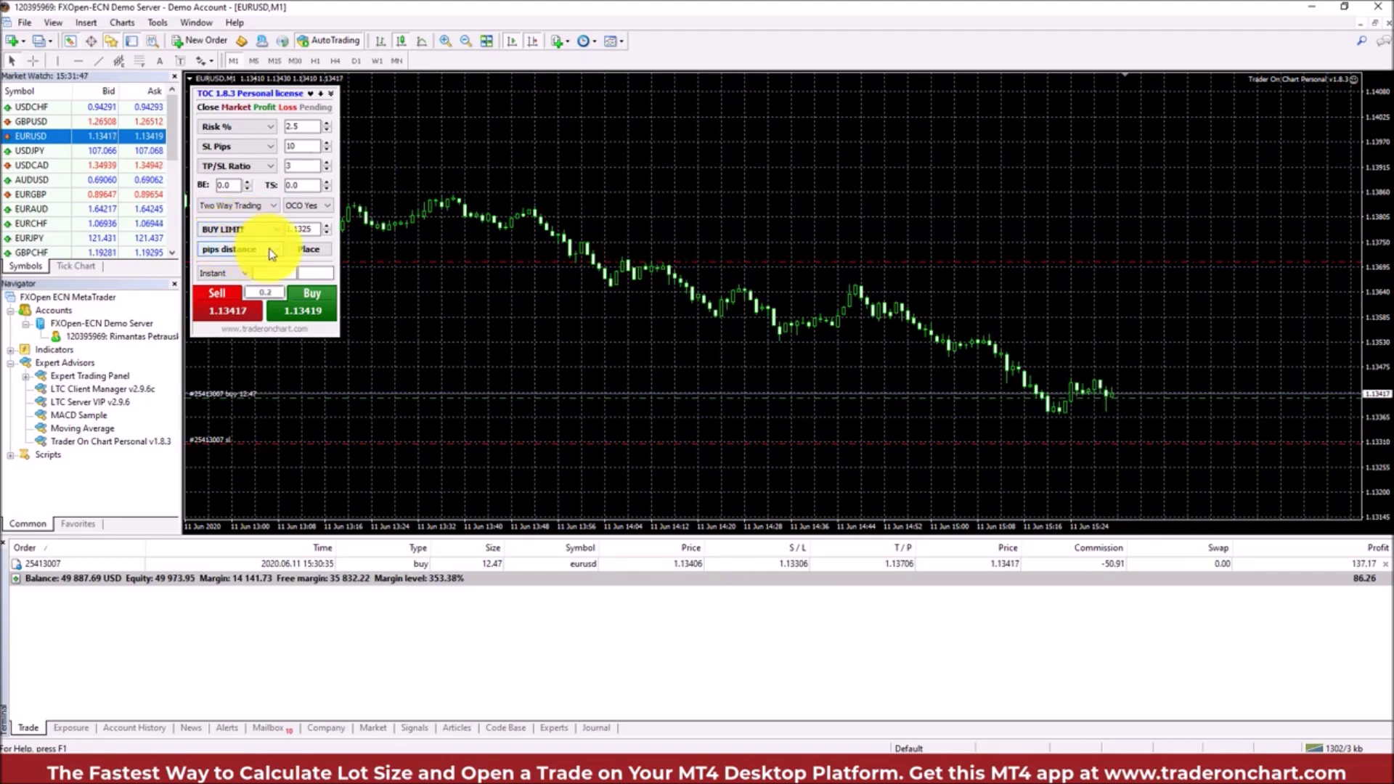
left_click(260, 250)
left_click(220, 260)
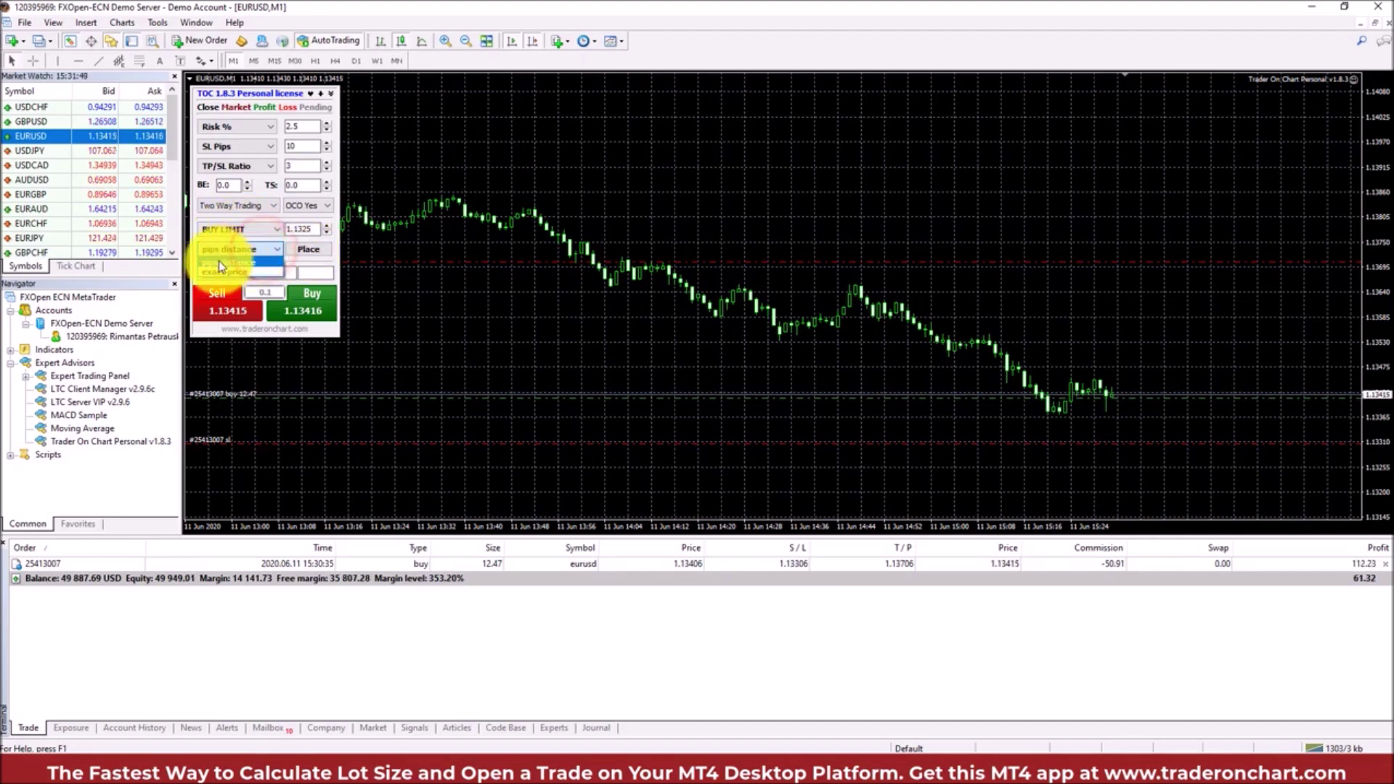
left_click(294, 254)
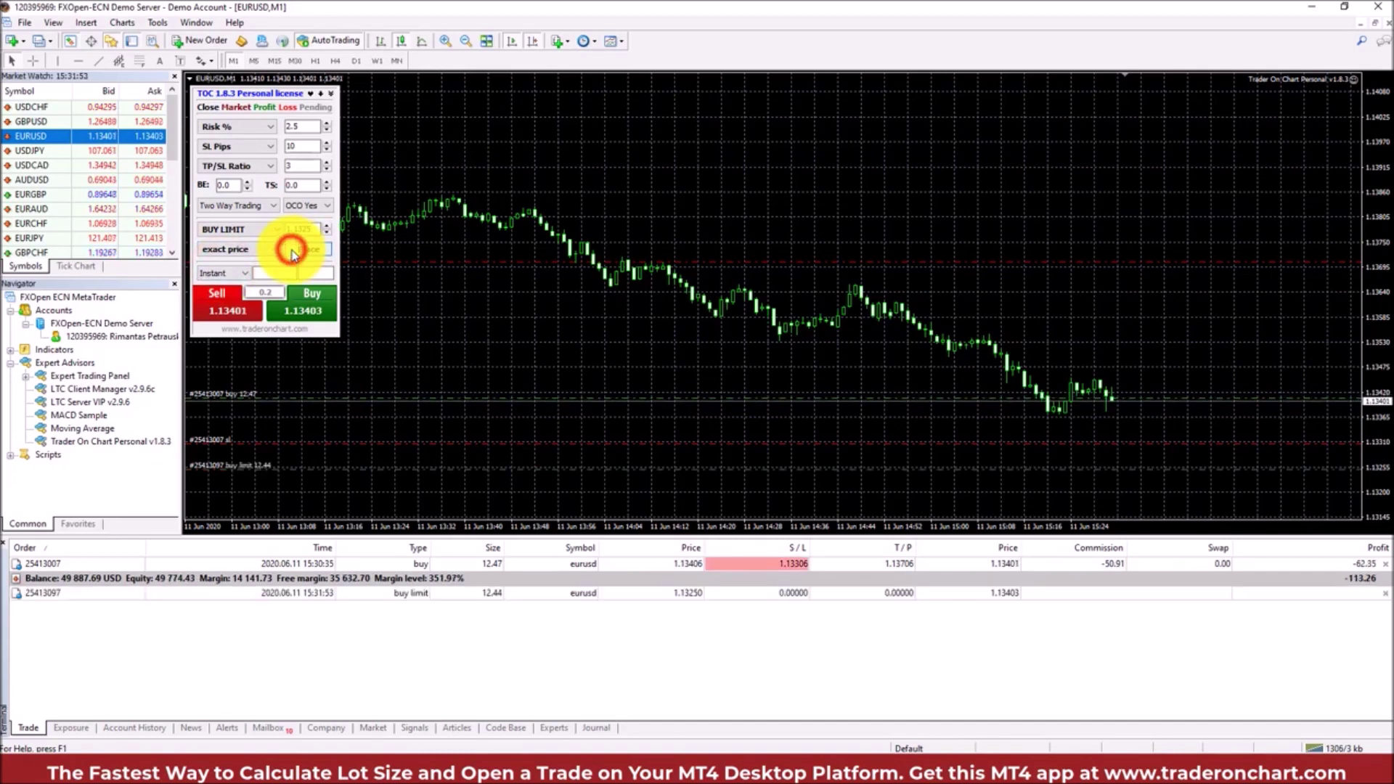
Compare the pending buy limit order's entry price and stop loss with the panel's price and SL Pips settings
left_click(675, 595)
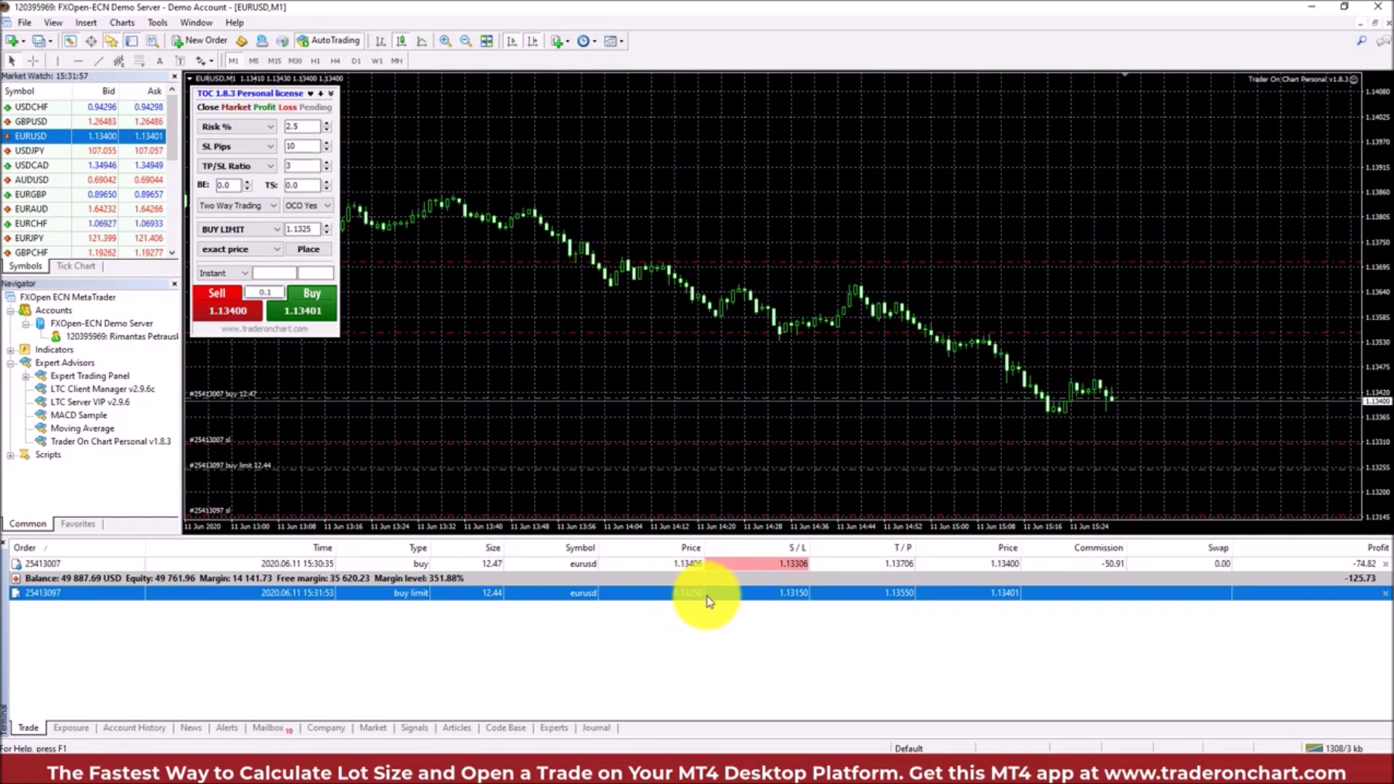
left_click(305, 228)
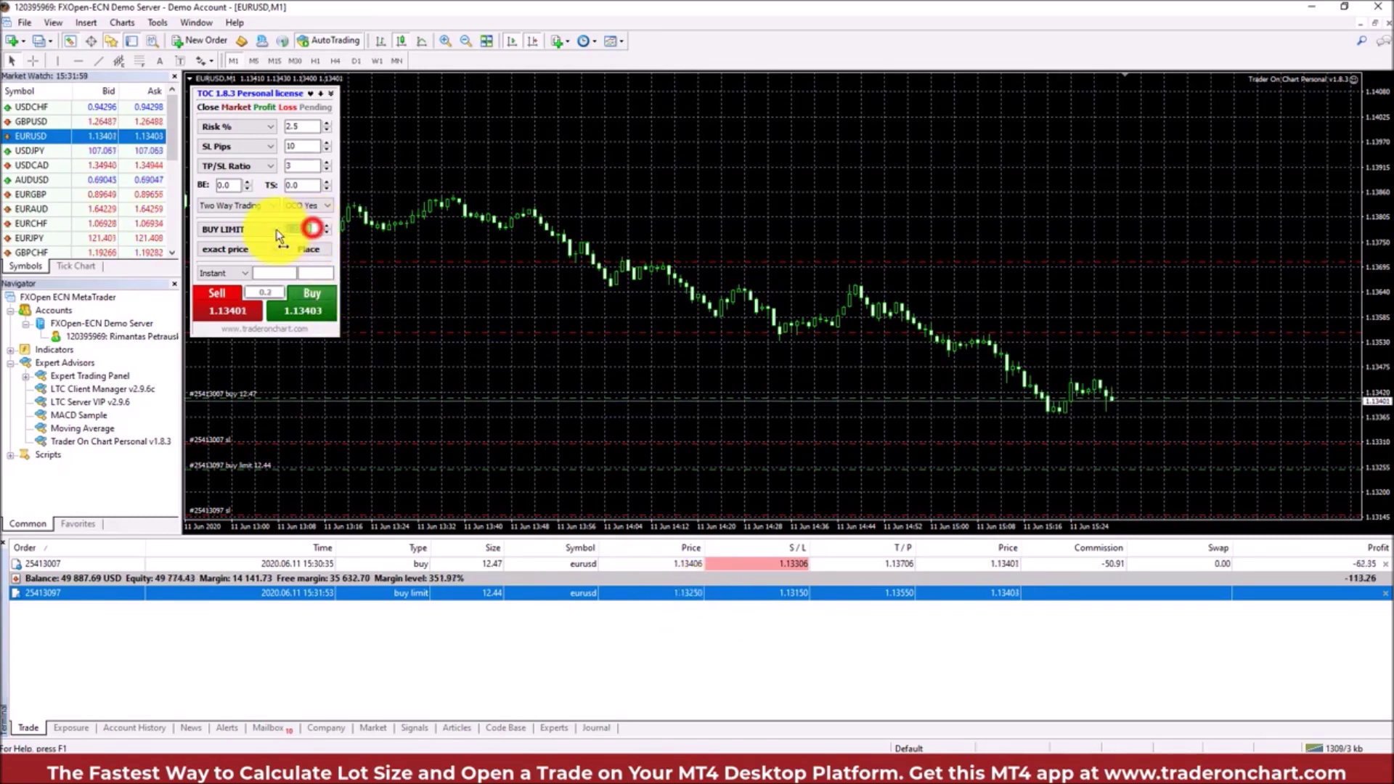
left_click(757, 597)
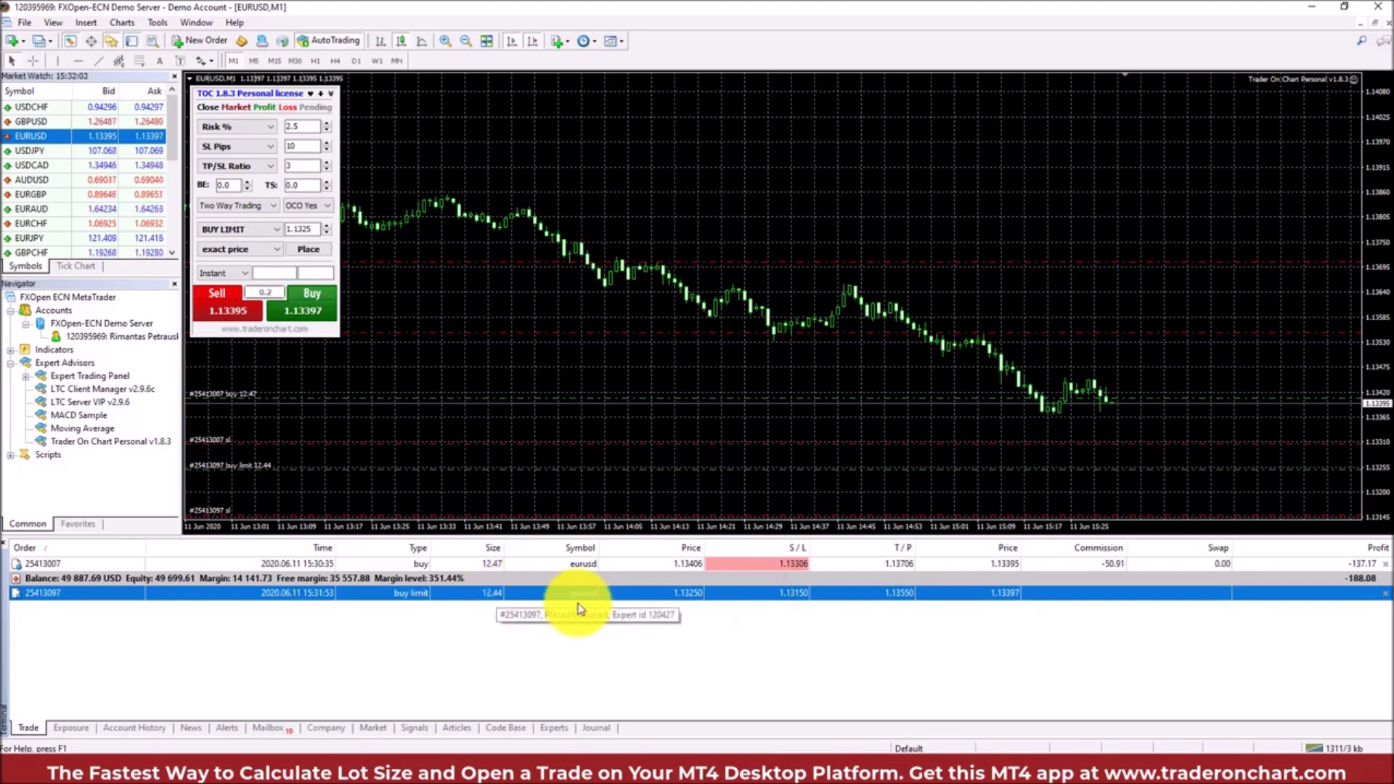
left_click(302, 146)
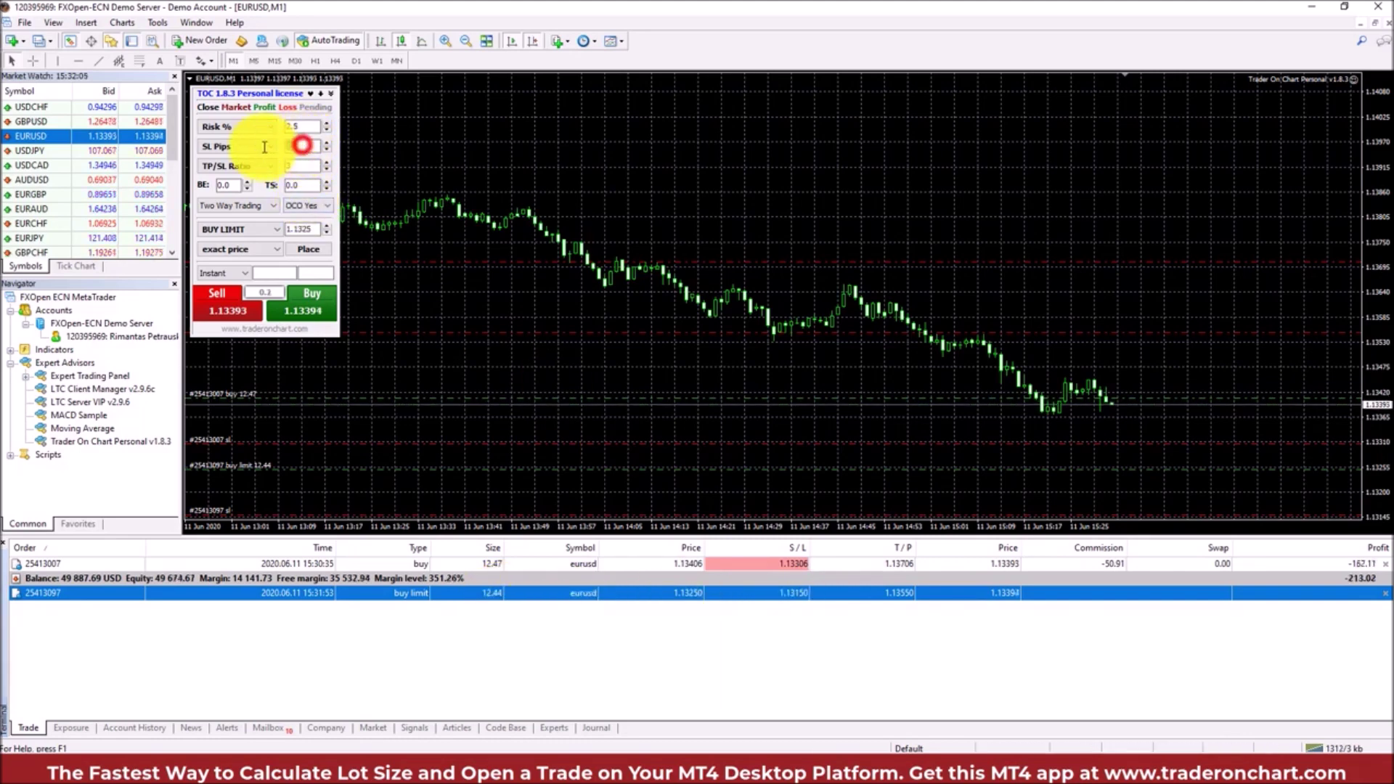
left_click(814, 632)
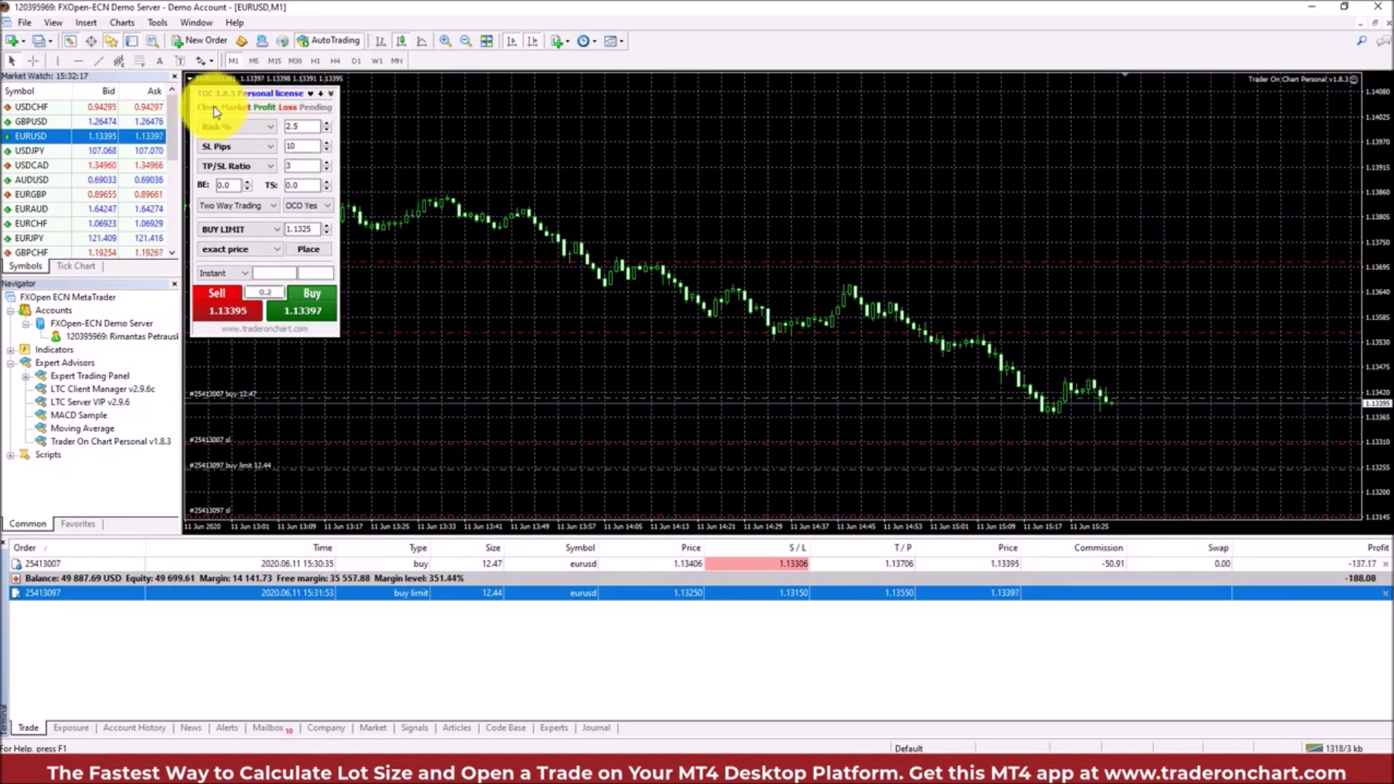
Delete the pending buy limit order and close the losing EURUSD buy trade
left_click(308, 109)
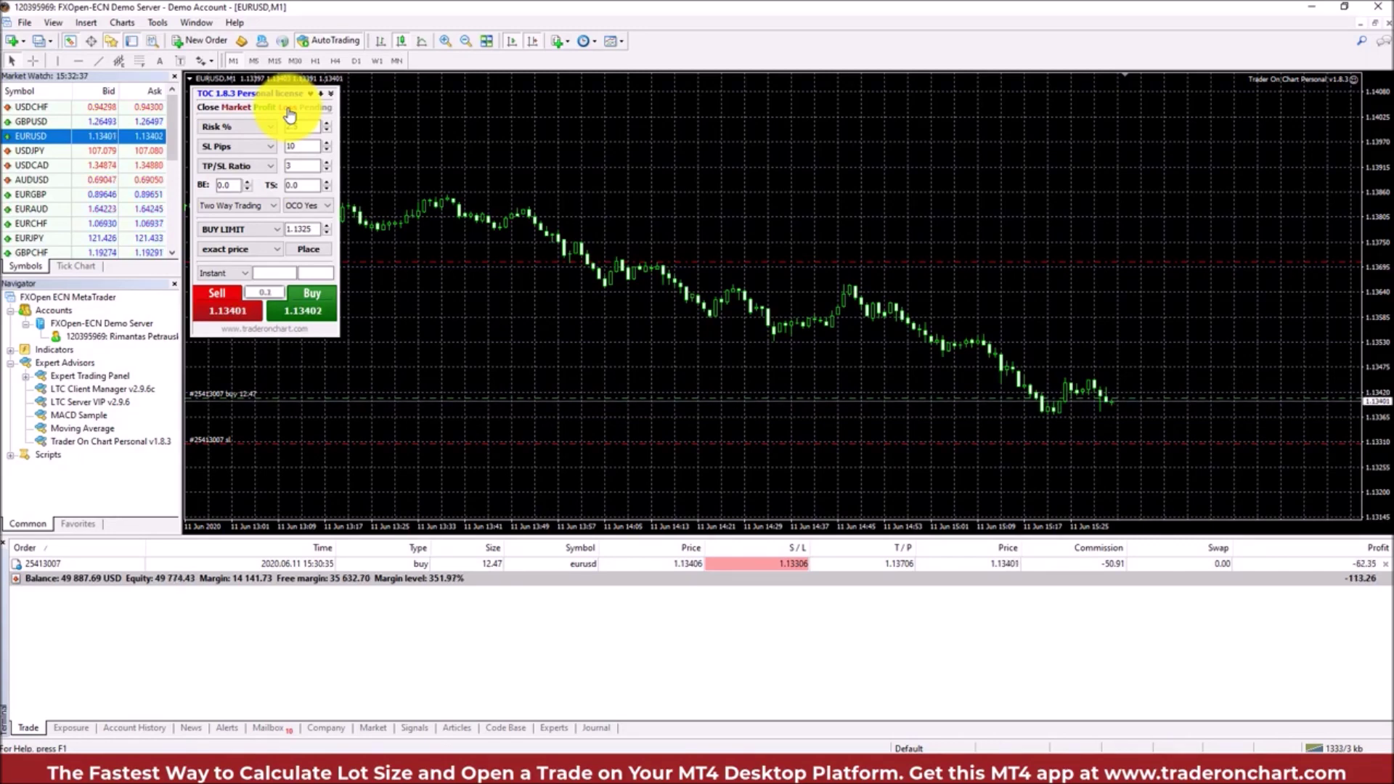
left_click(289, 109)
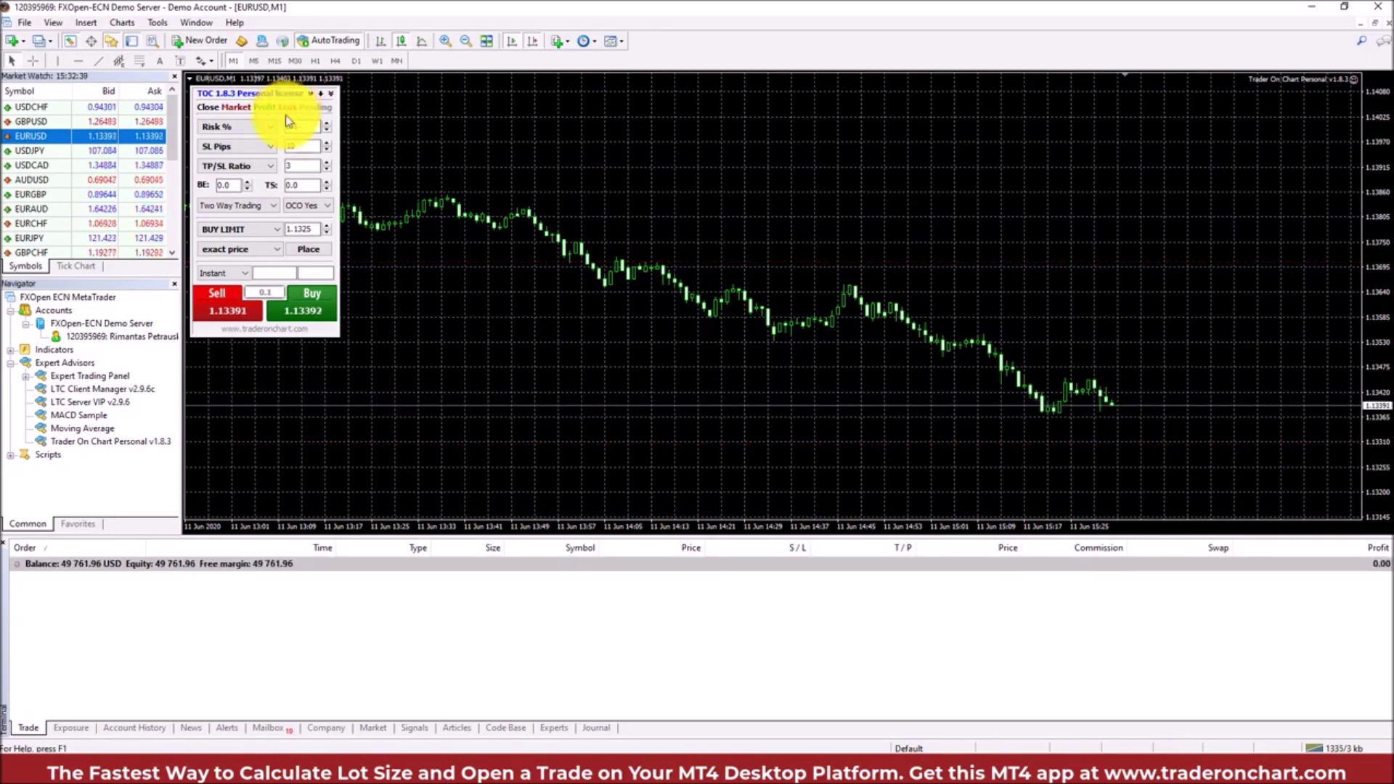
Place a EURUSD SELL STOP pending order at a pips distance of 27
left_click(251, 230)
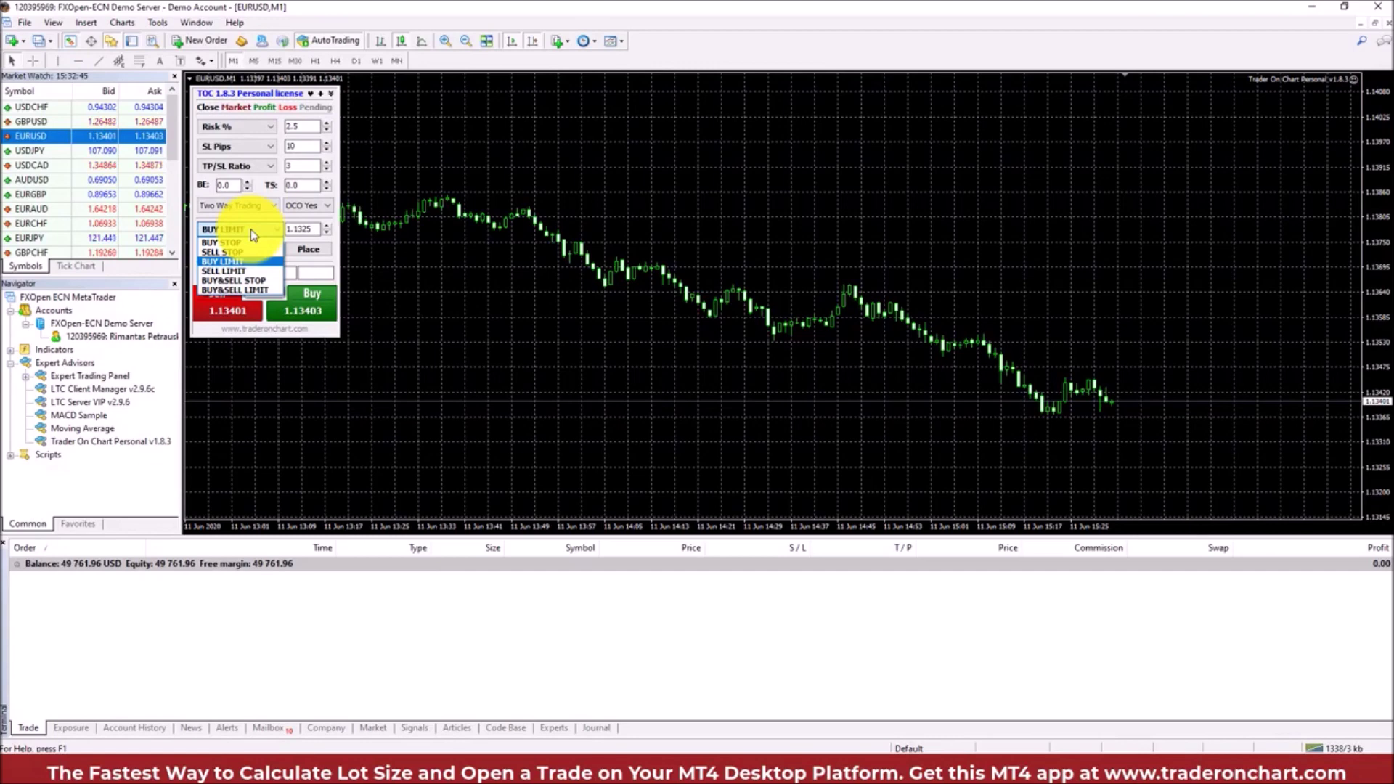
left_click(233, 252)
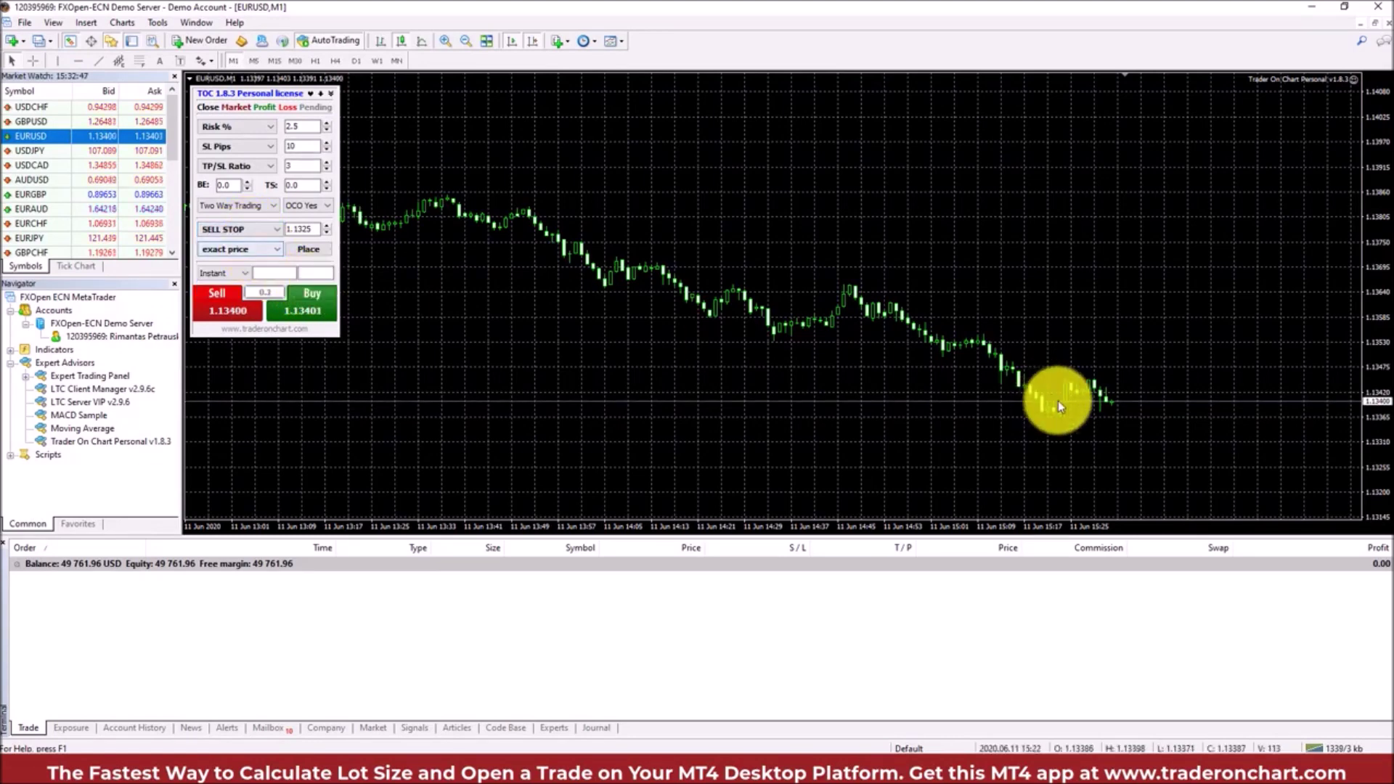
left_click(247, 251)
left_click(229, 263)
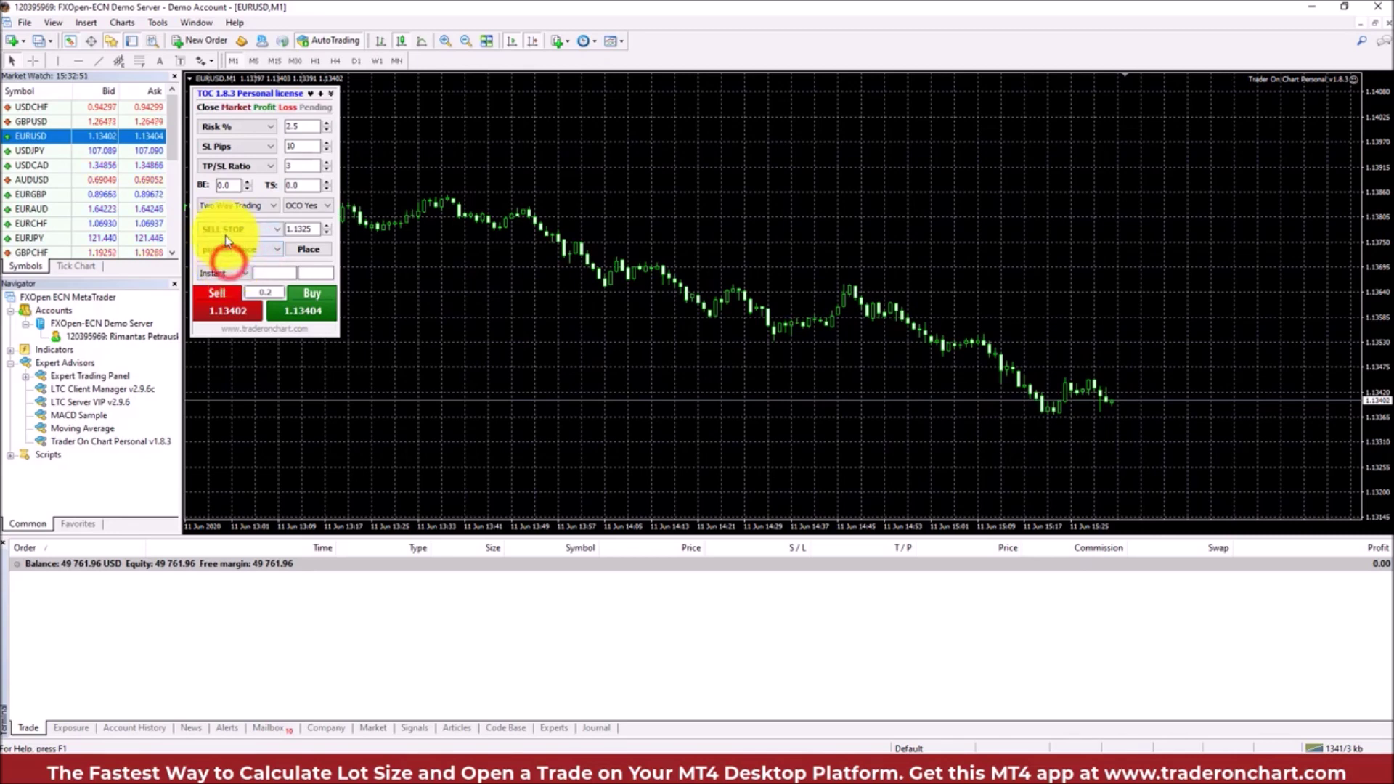
double_click(302, 229)
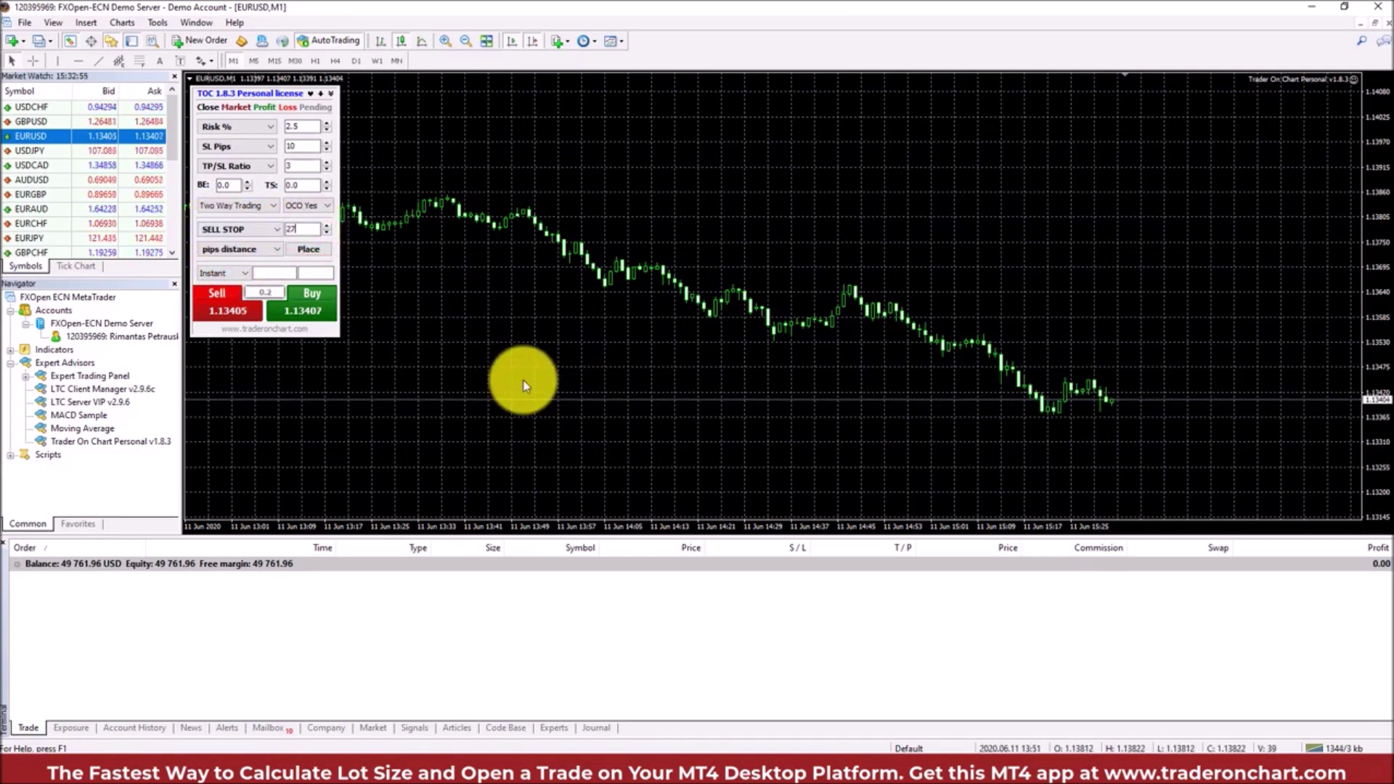
type("27")
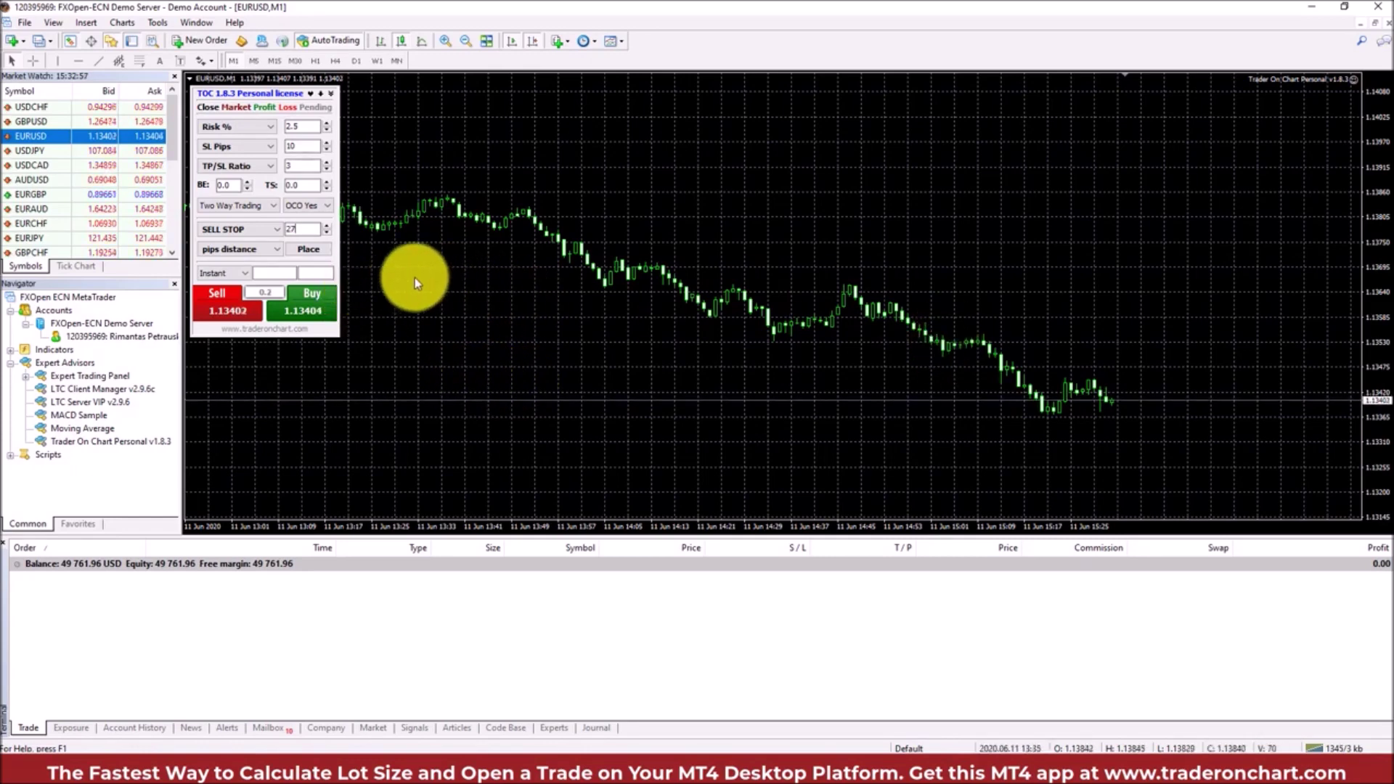
left_click(309, 251)
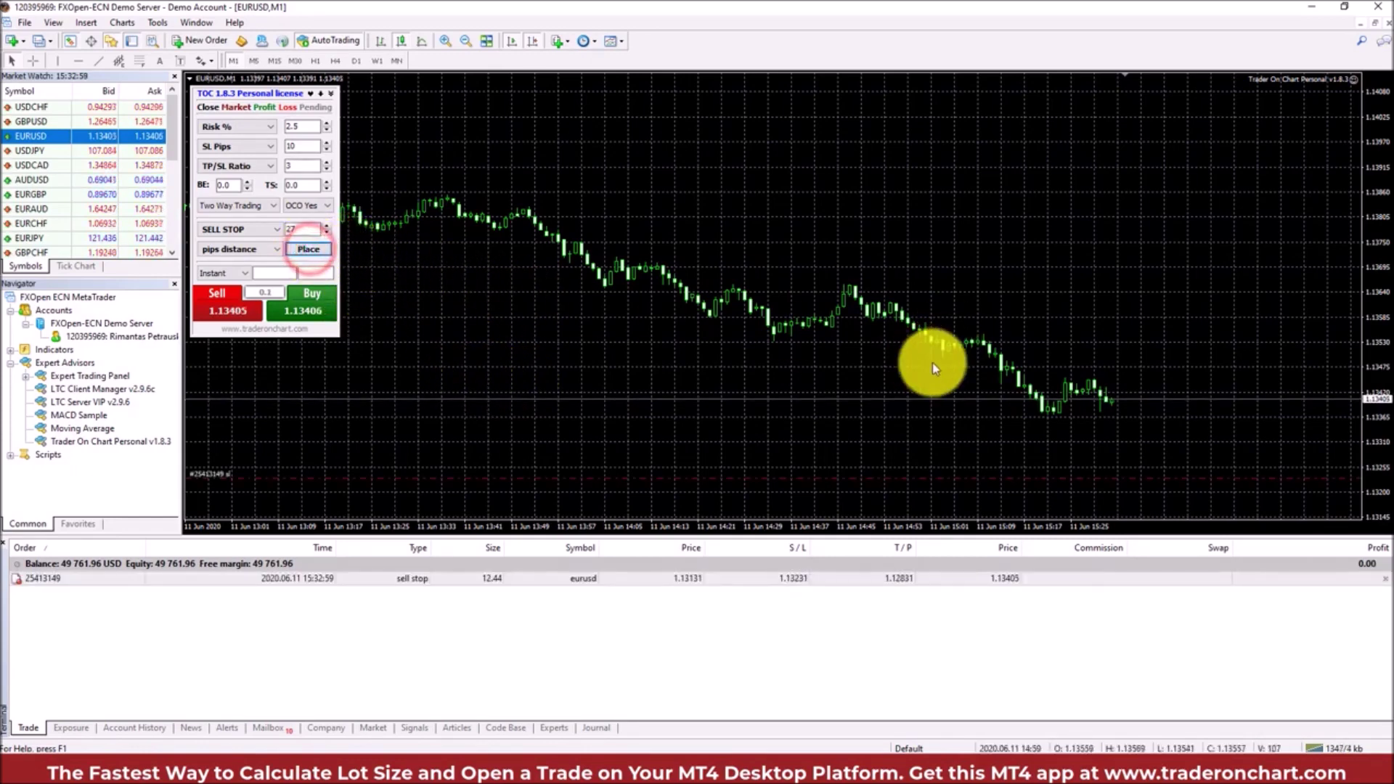
Measure the distance from the current price to the sell stop line with the Crosshair and check the take-profit ratio
left_click_drag(1366, 302, 1382, 352)
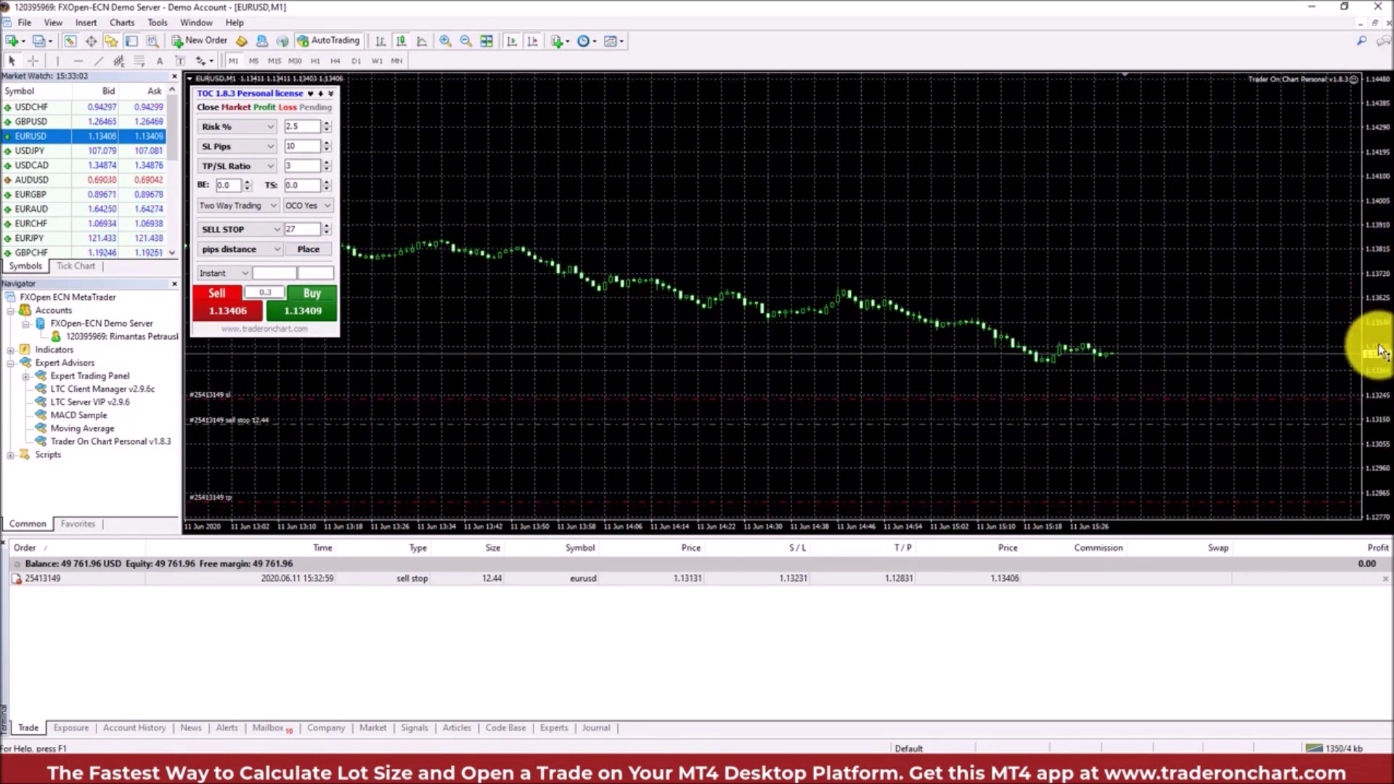
middle_click(1126, 356)
left_click_drag(1124, 355, 1110, 424)
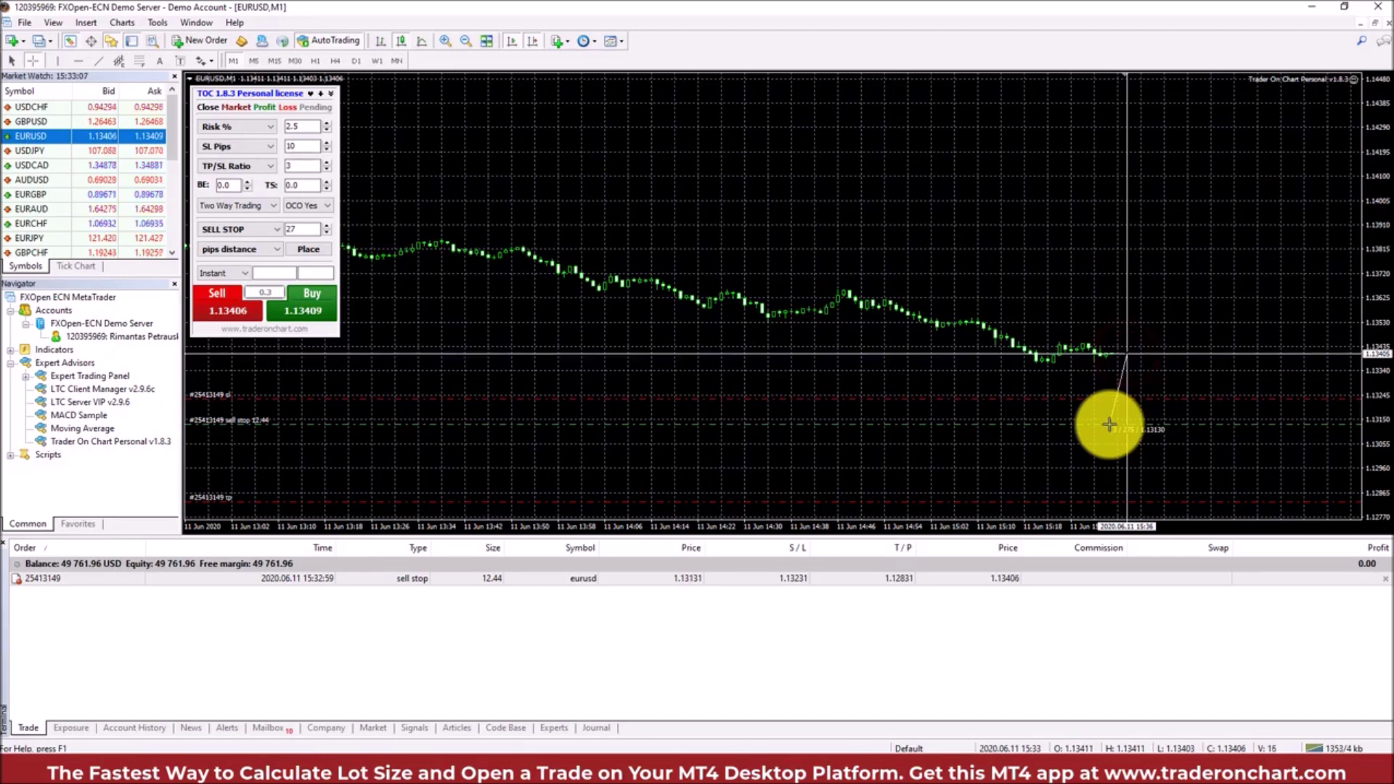
left_click_drag(1109, 424, 1111, 424)
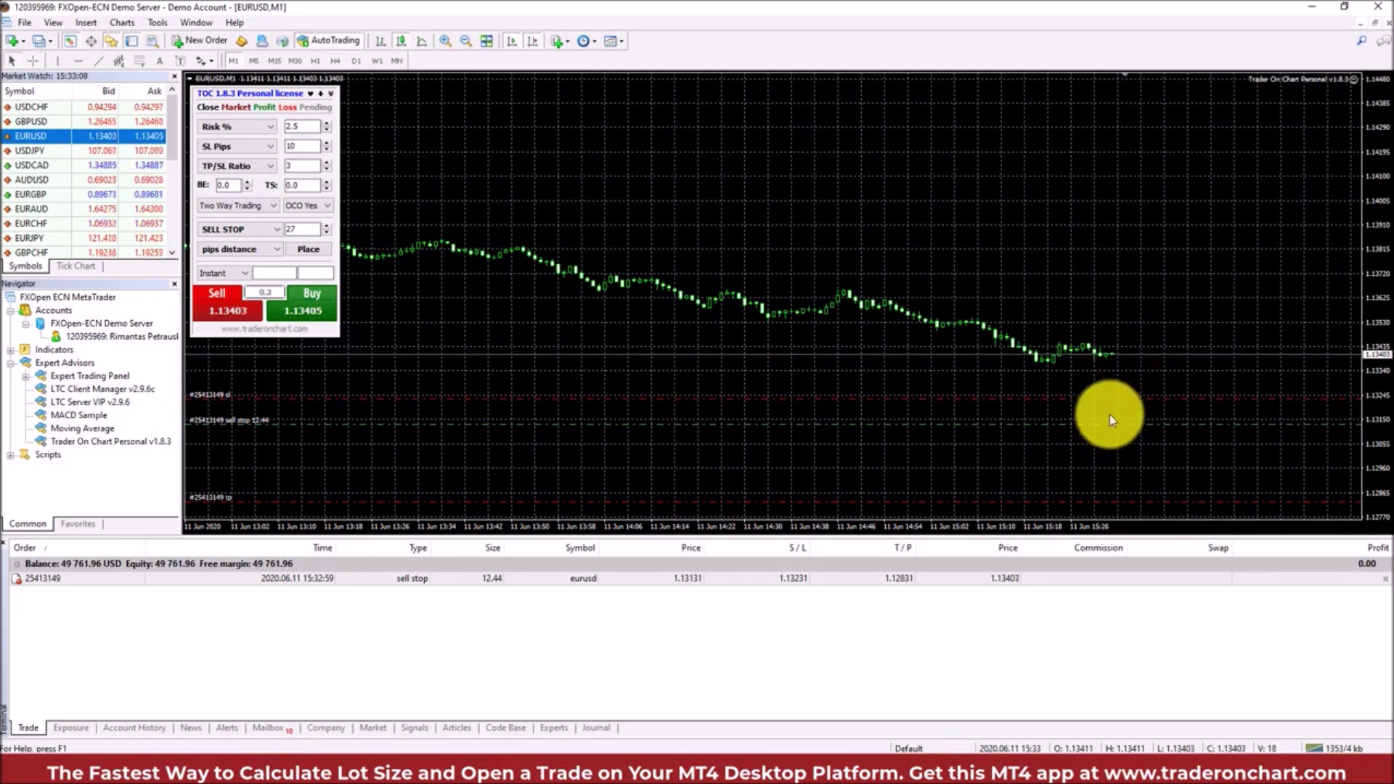
mouse_move(1096, 502)
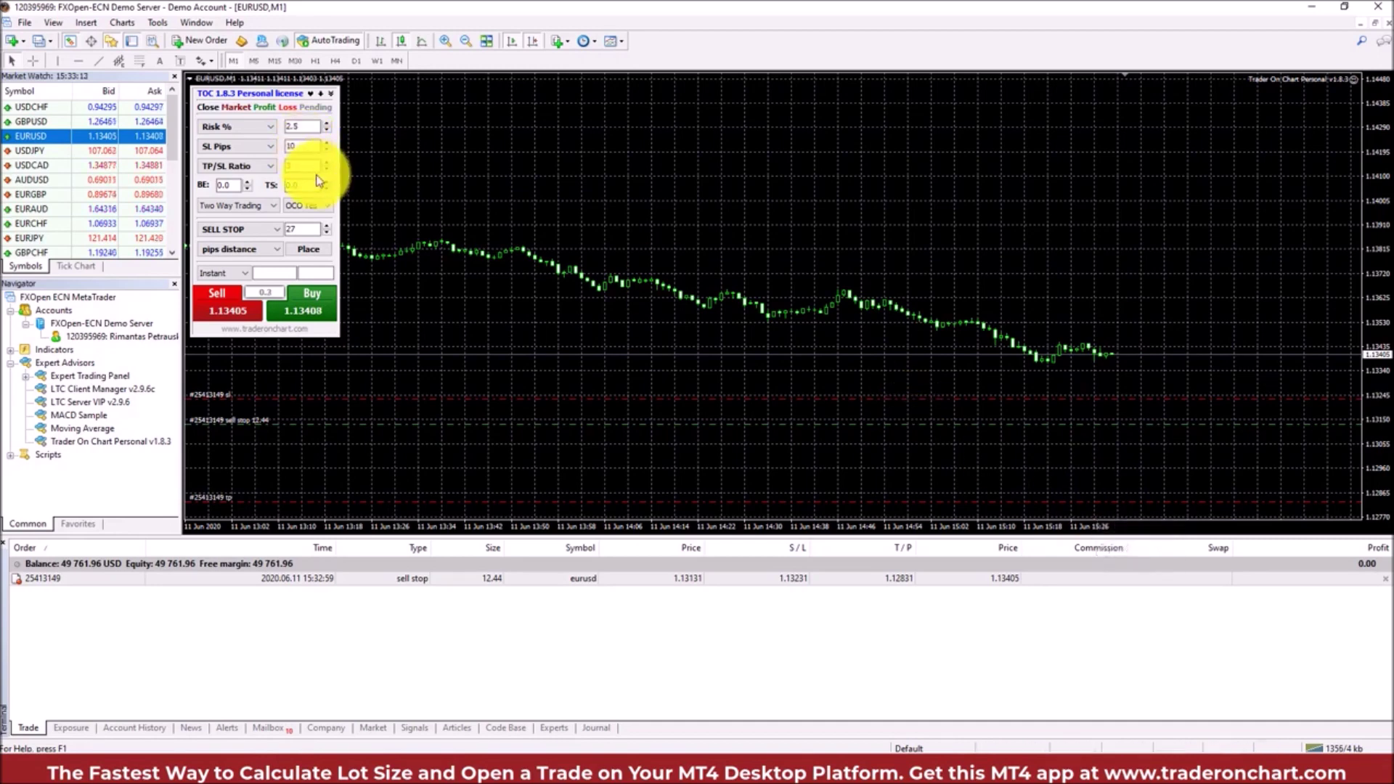
left_click(303, 166)
left_click(635, 199)
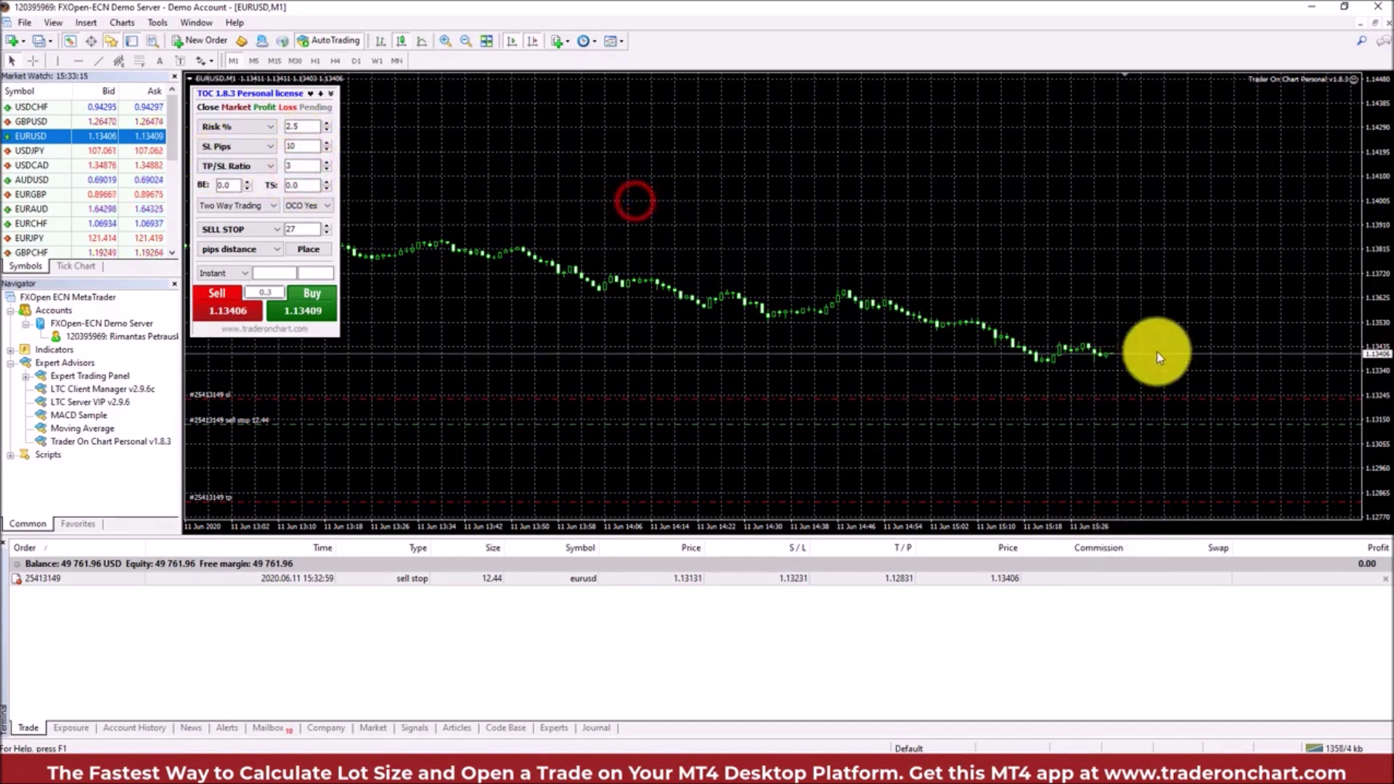
Restore the chart's automatic price scale and delete the pending sell stop order
left_click(1379, 379)
left_click_drag(1378, 379, 663, 286)
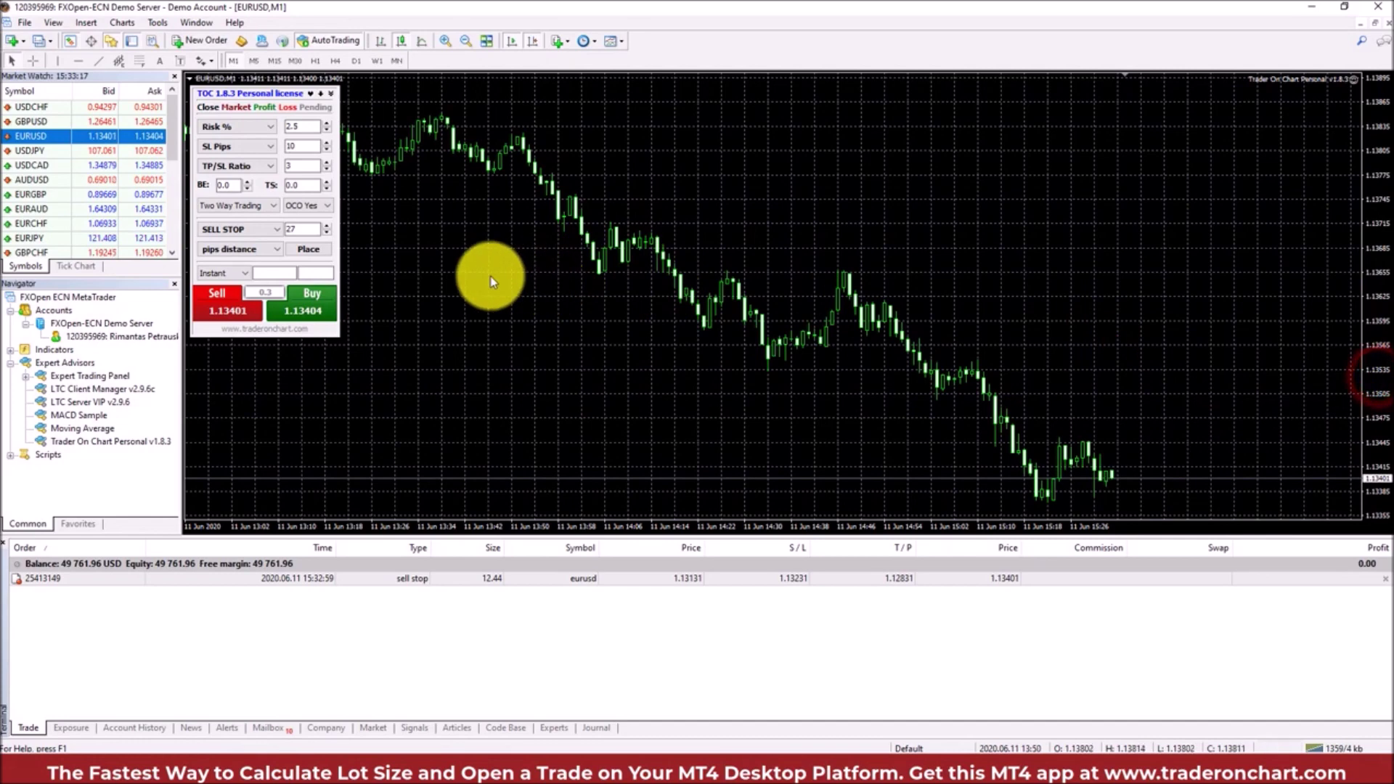
left_click(317, 107)
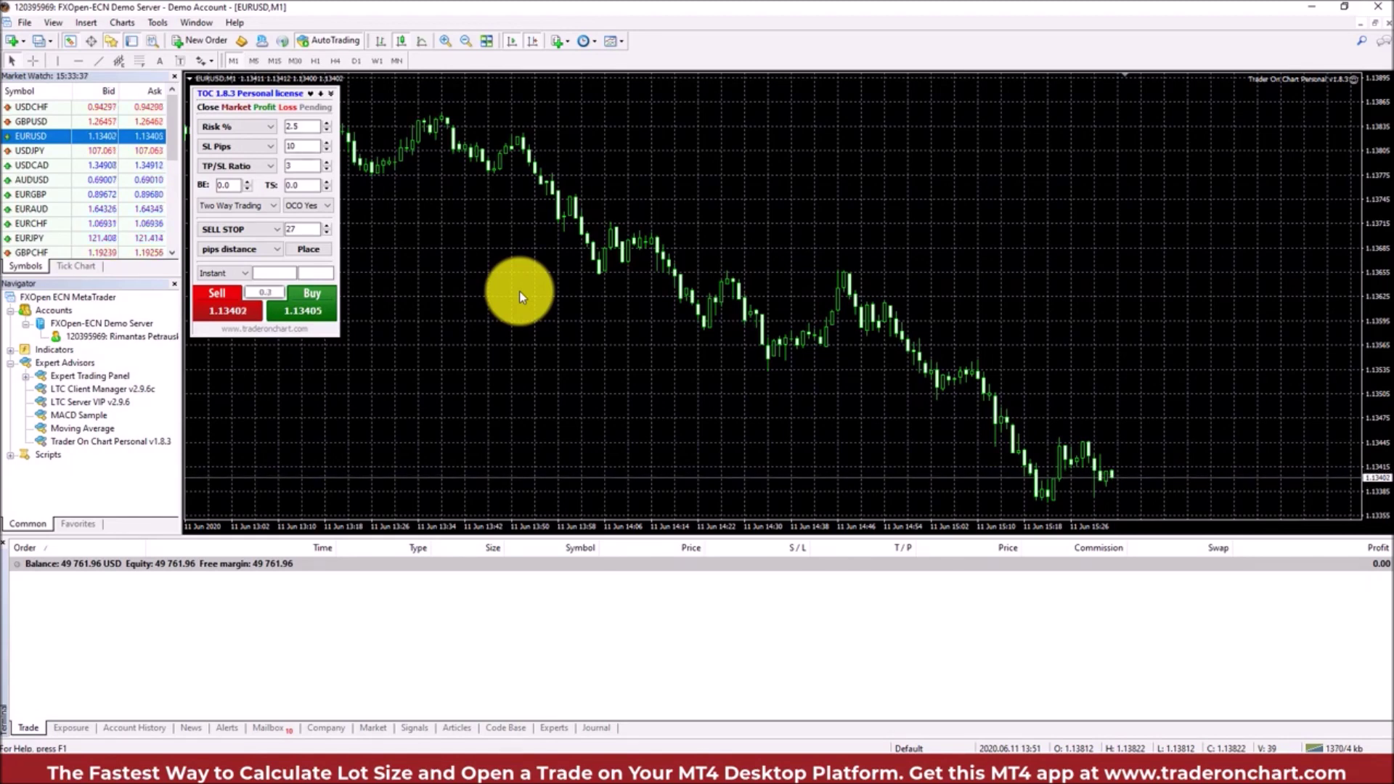
left_click(518, 289)
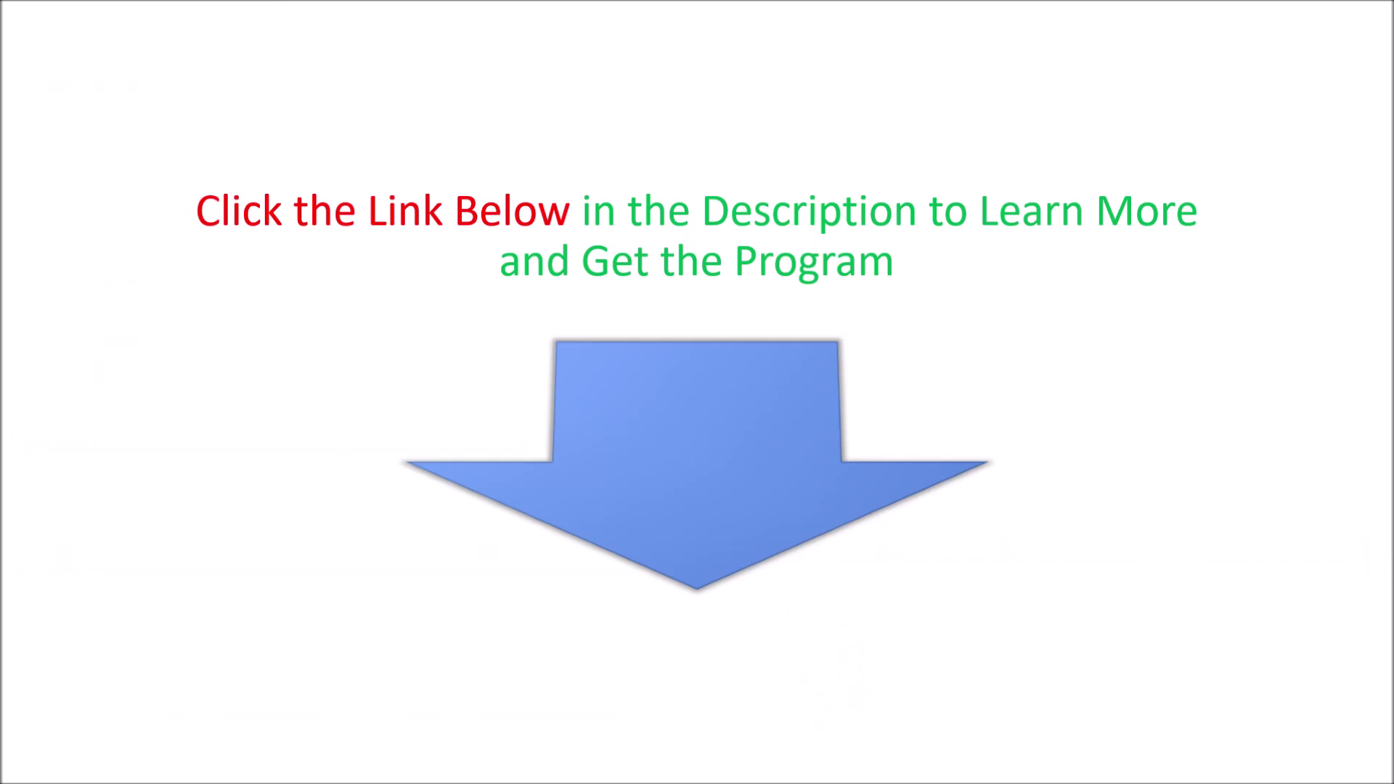